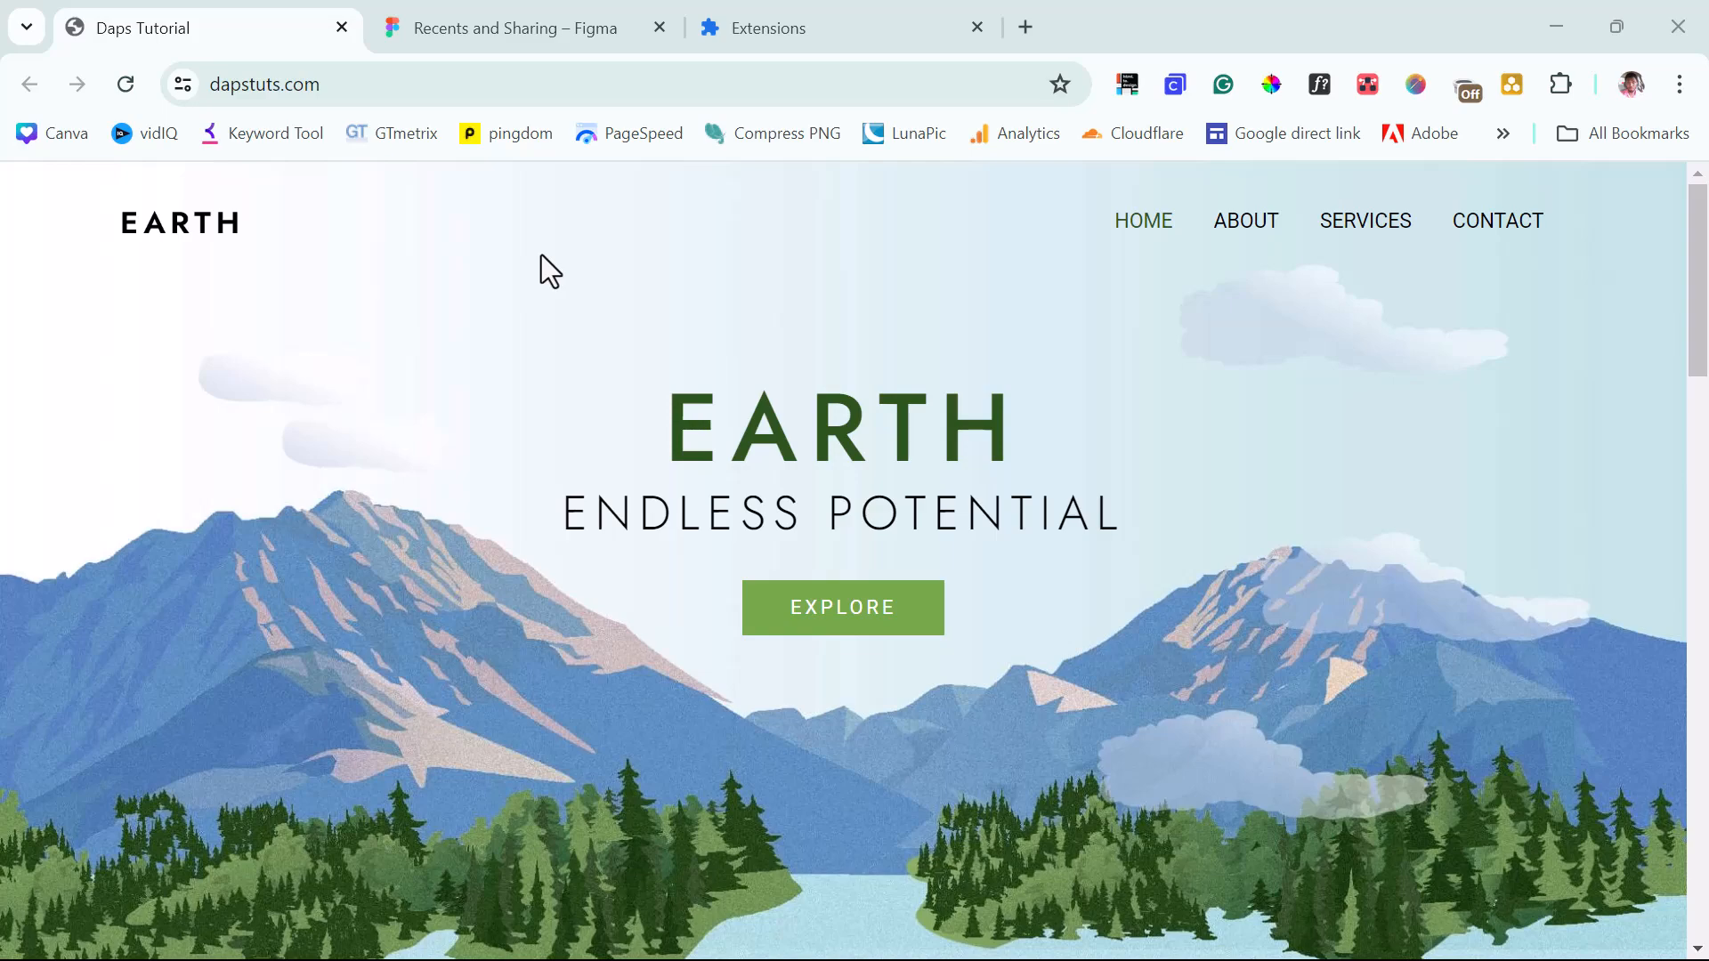
Copy the dapstuts.com web address from the live Earth site.
scroll(548, 440, down, 15)
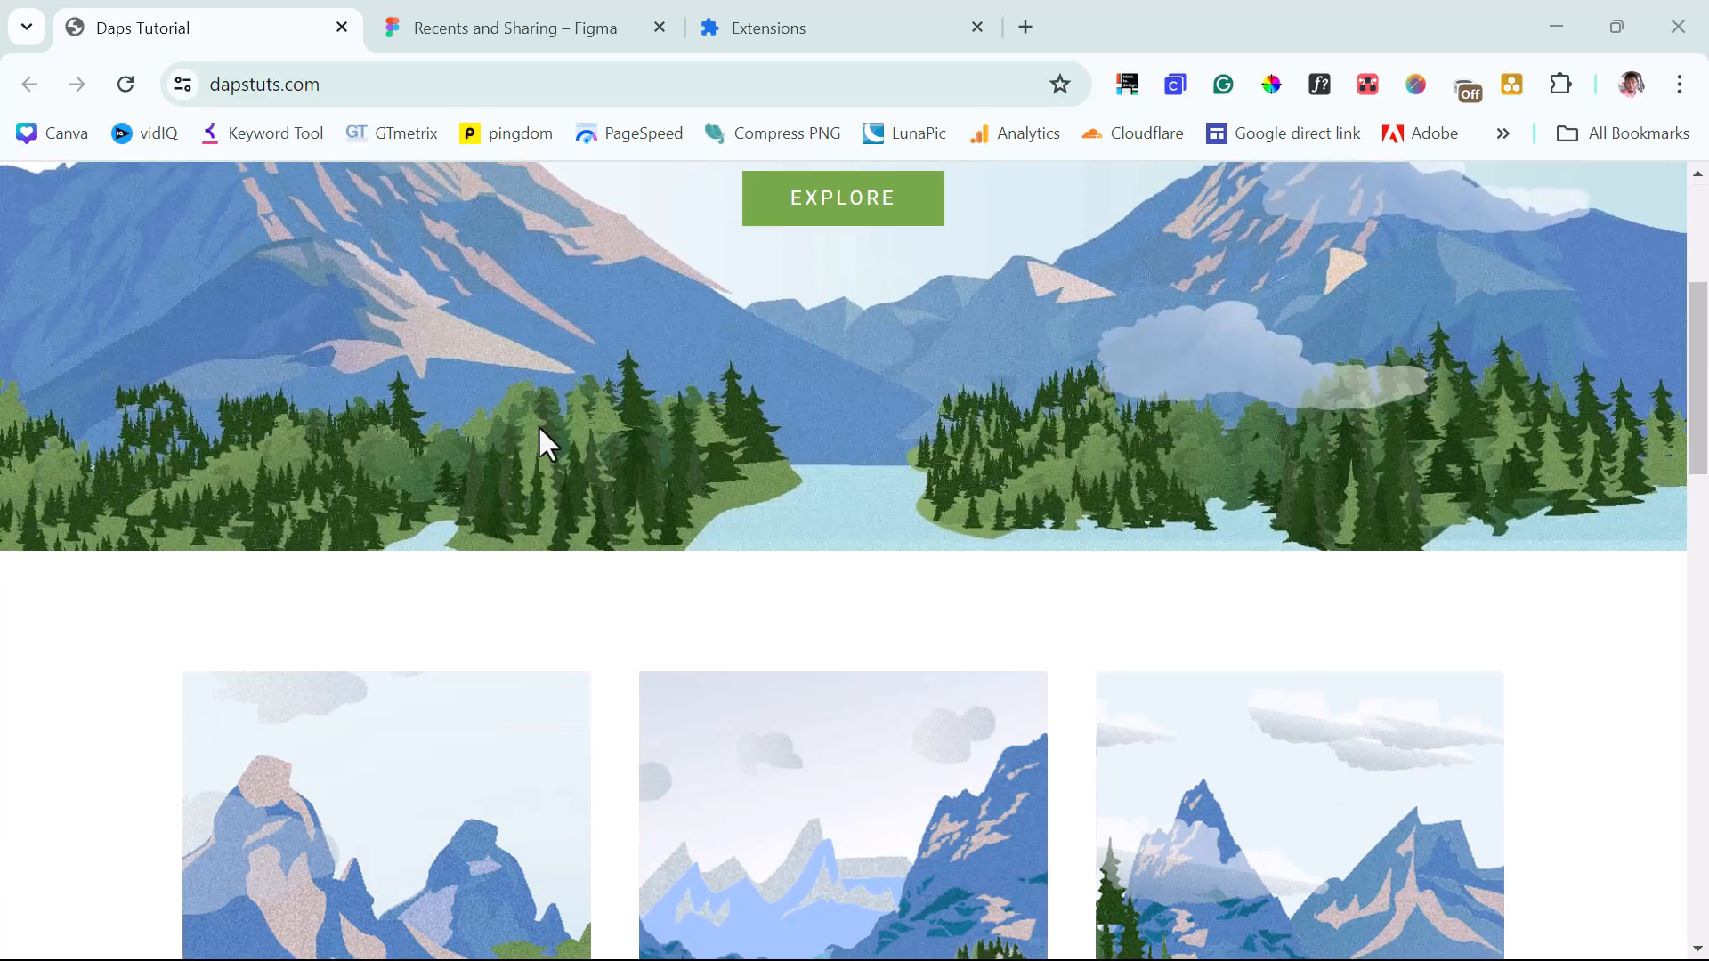
scroll(539, 429, down, 5)
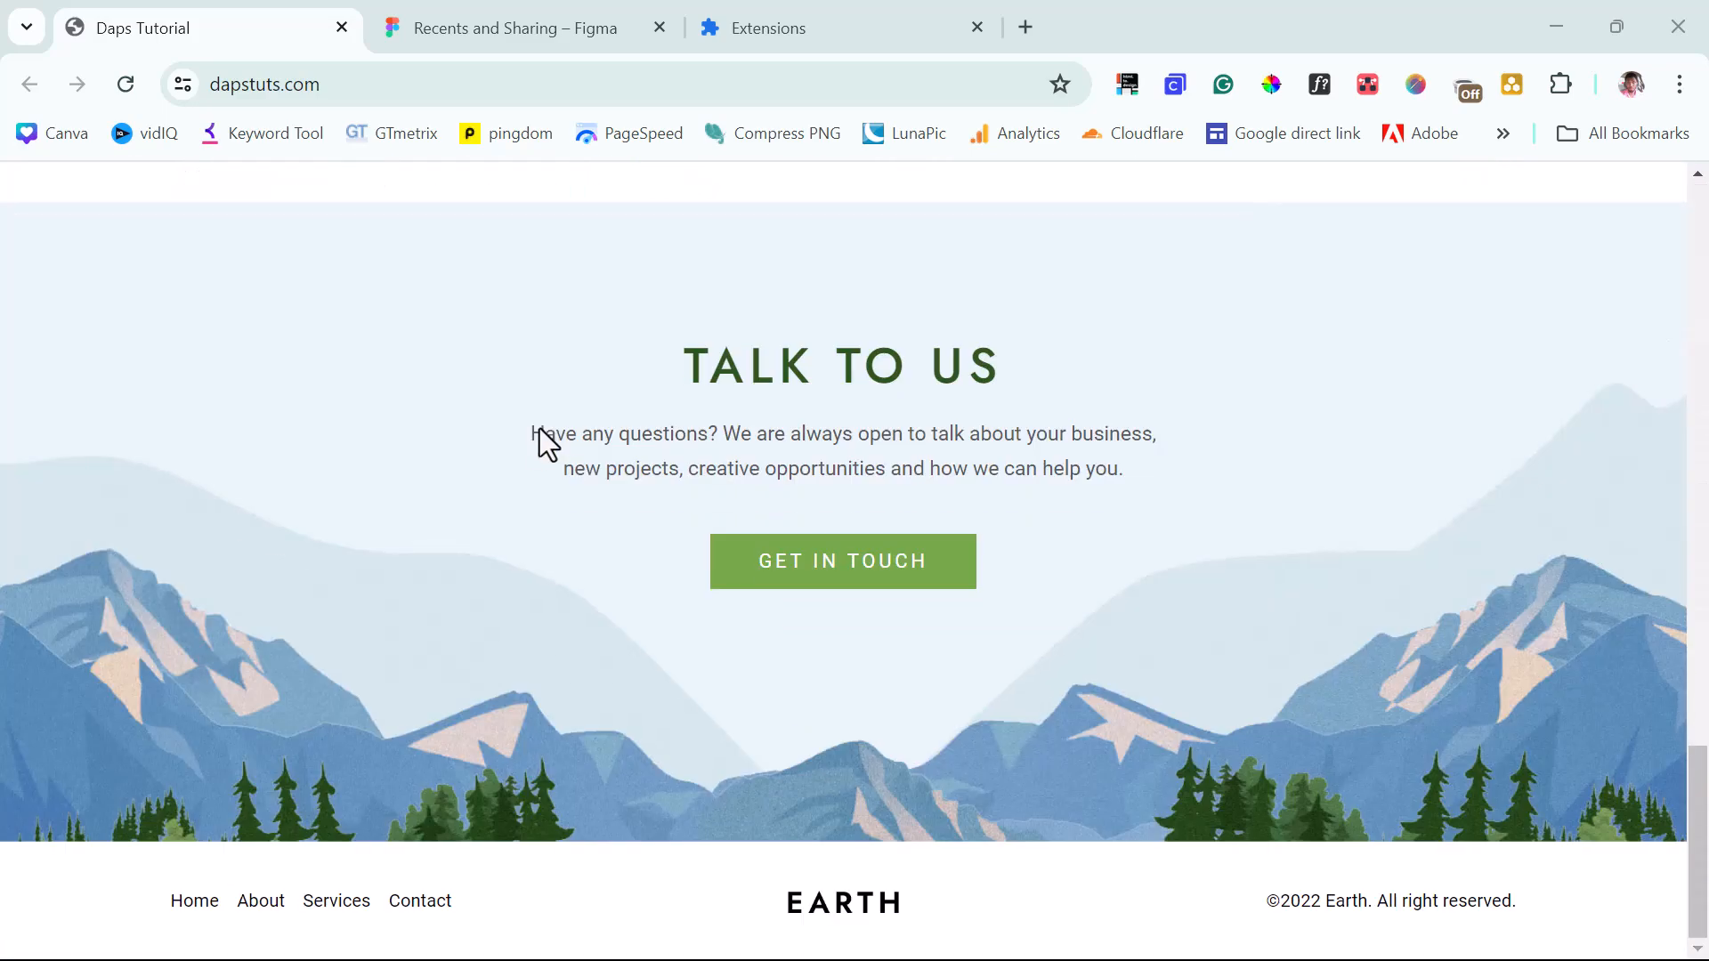
scroll(545, 441, up, 20)
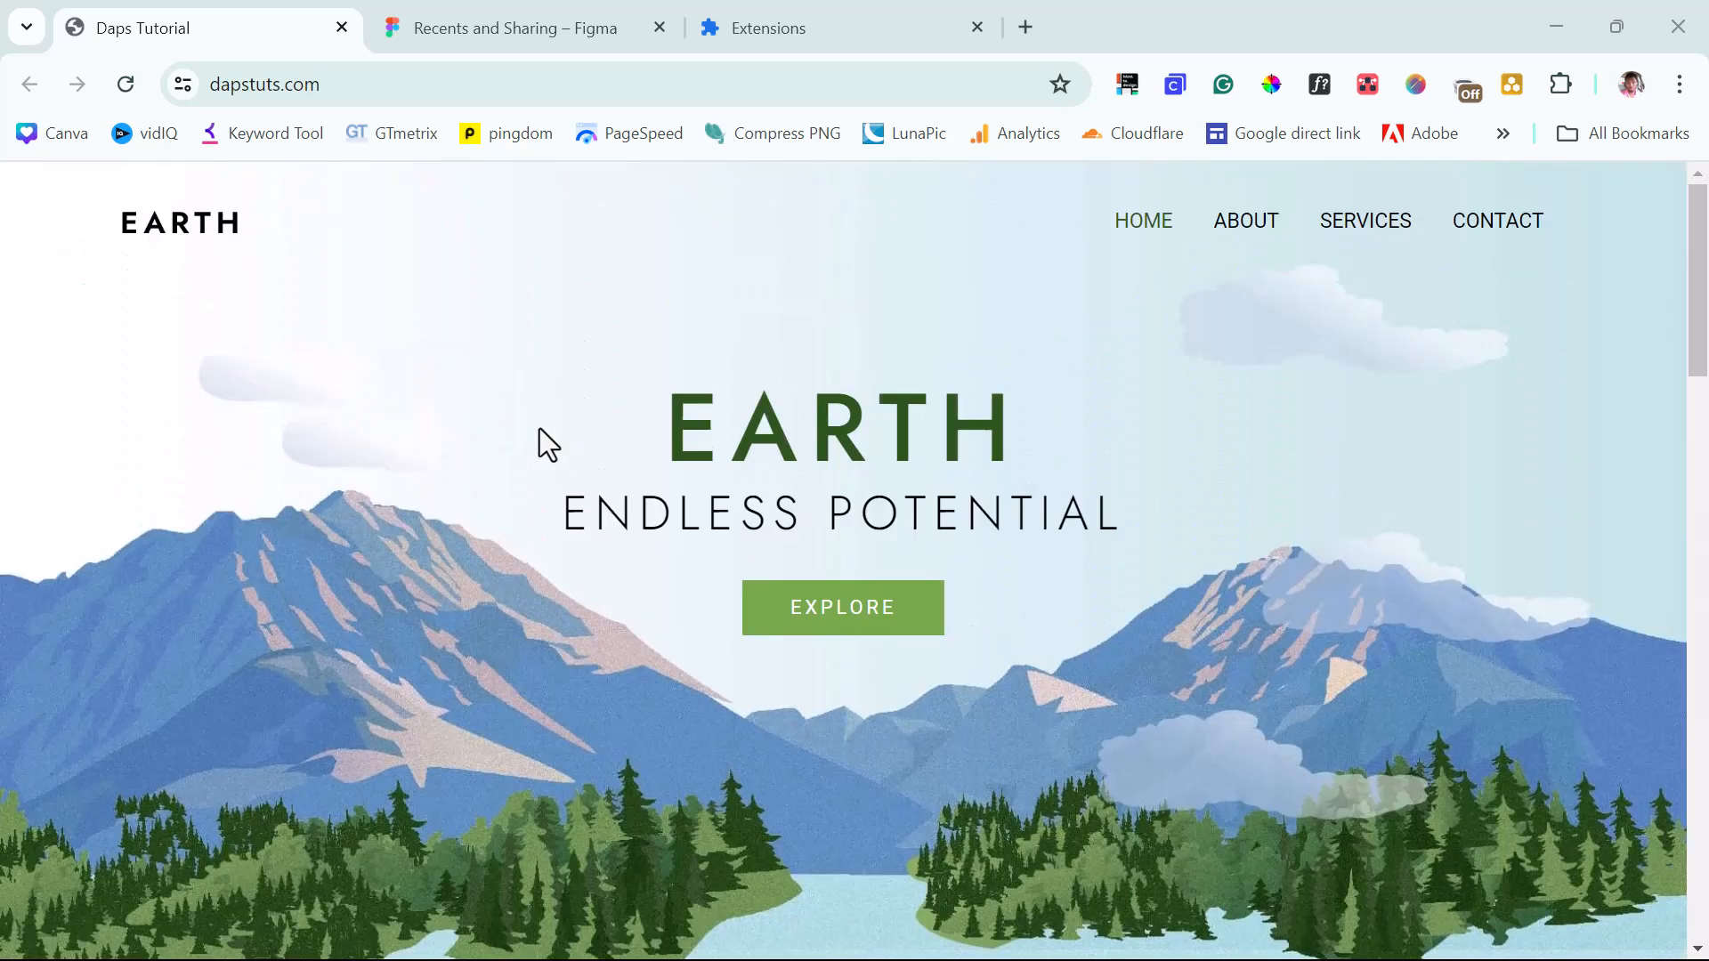
click(316, 84)
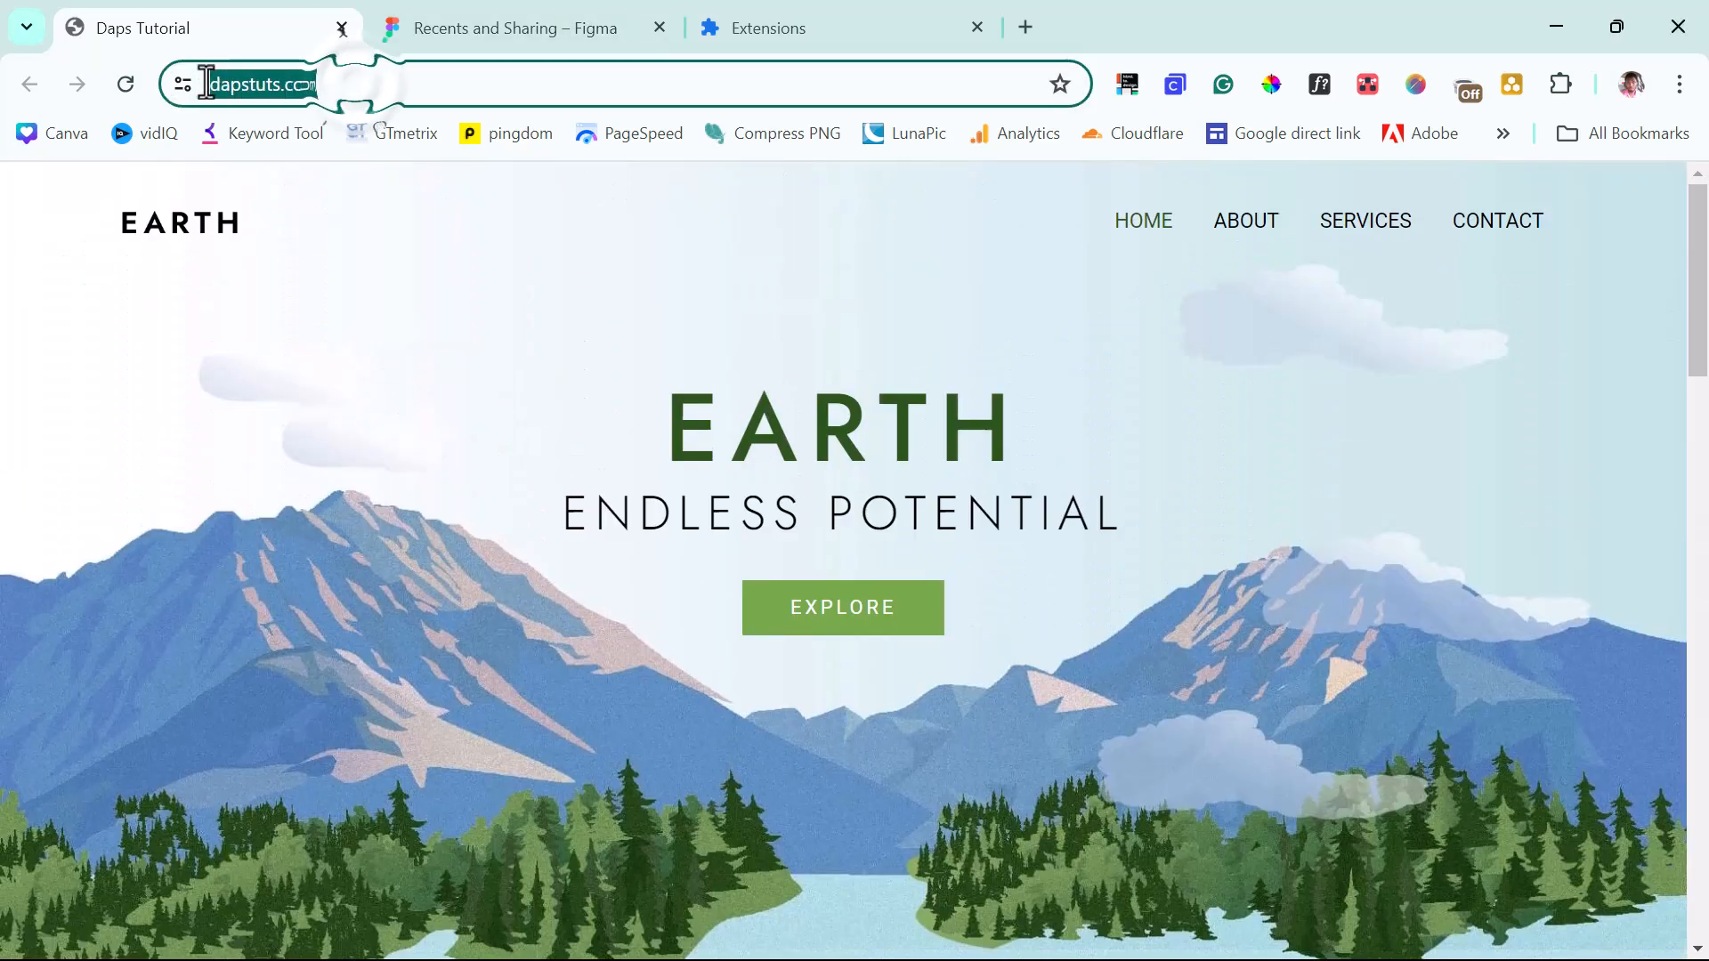
right_click(226, 91)
click(302, 331)
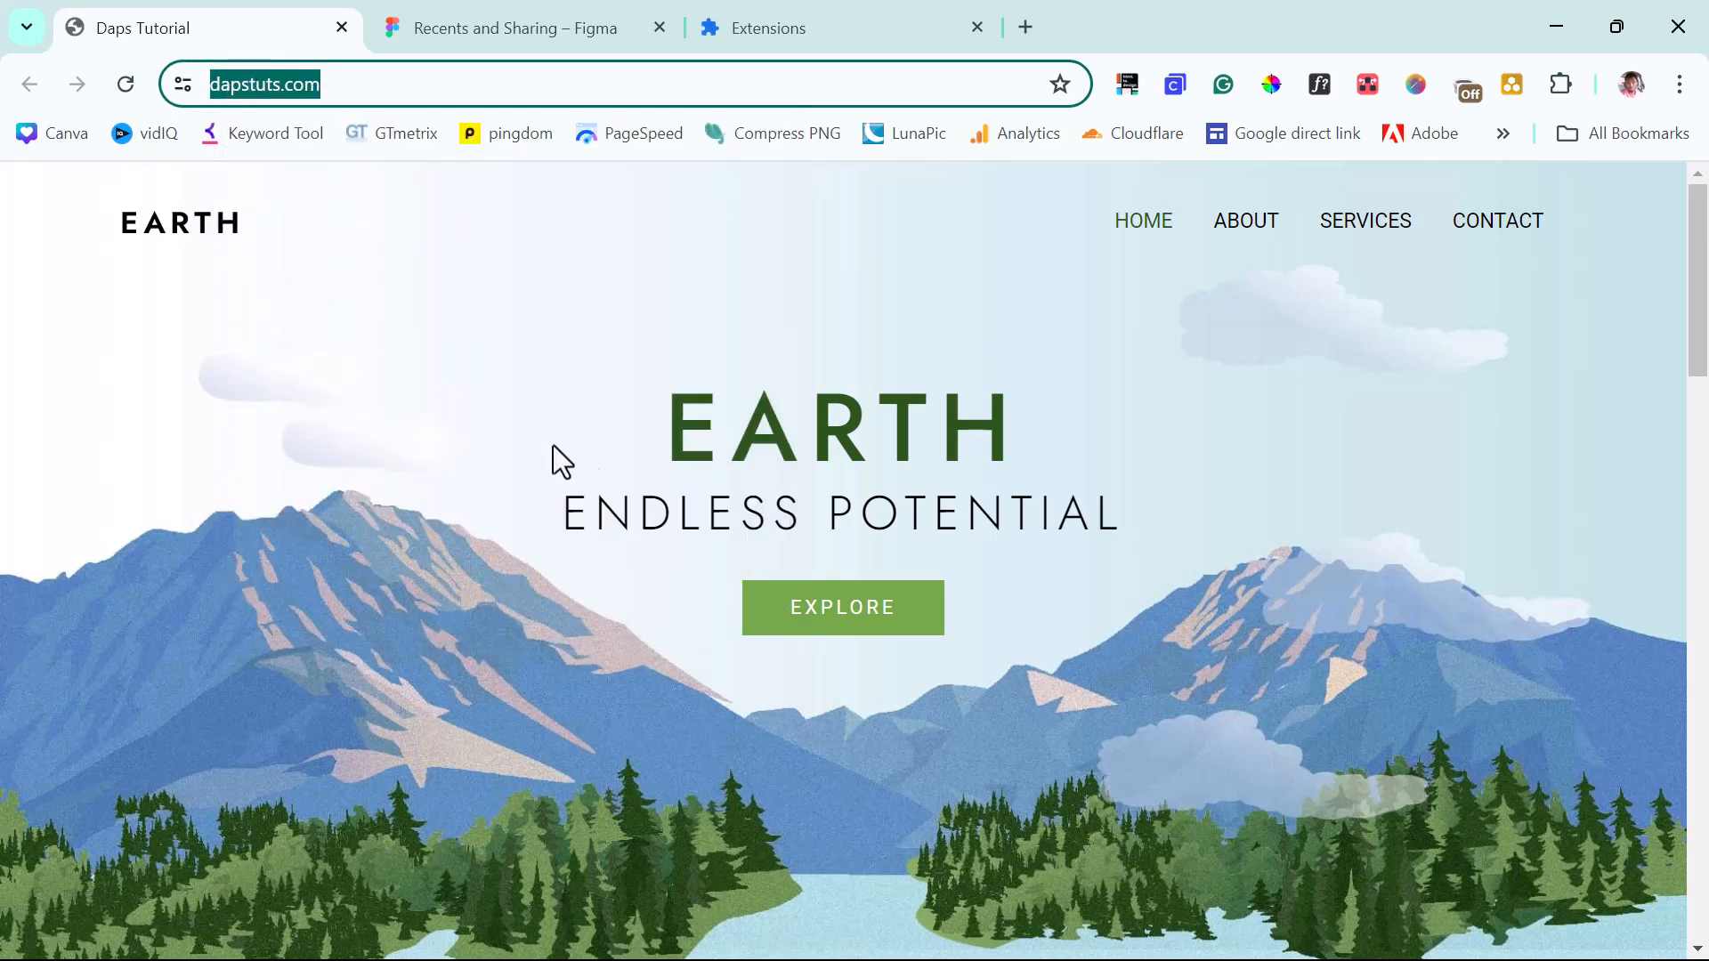
Start a new WinHTTrack project named 'Daps Tuts'.
key(alt+Tab)
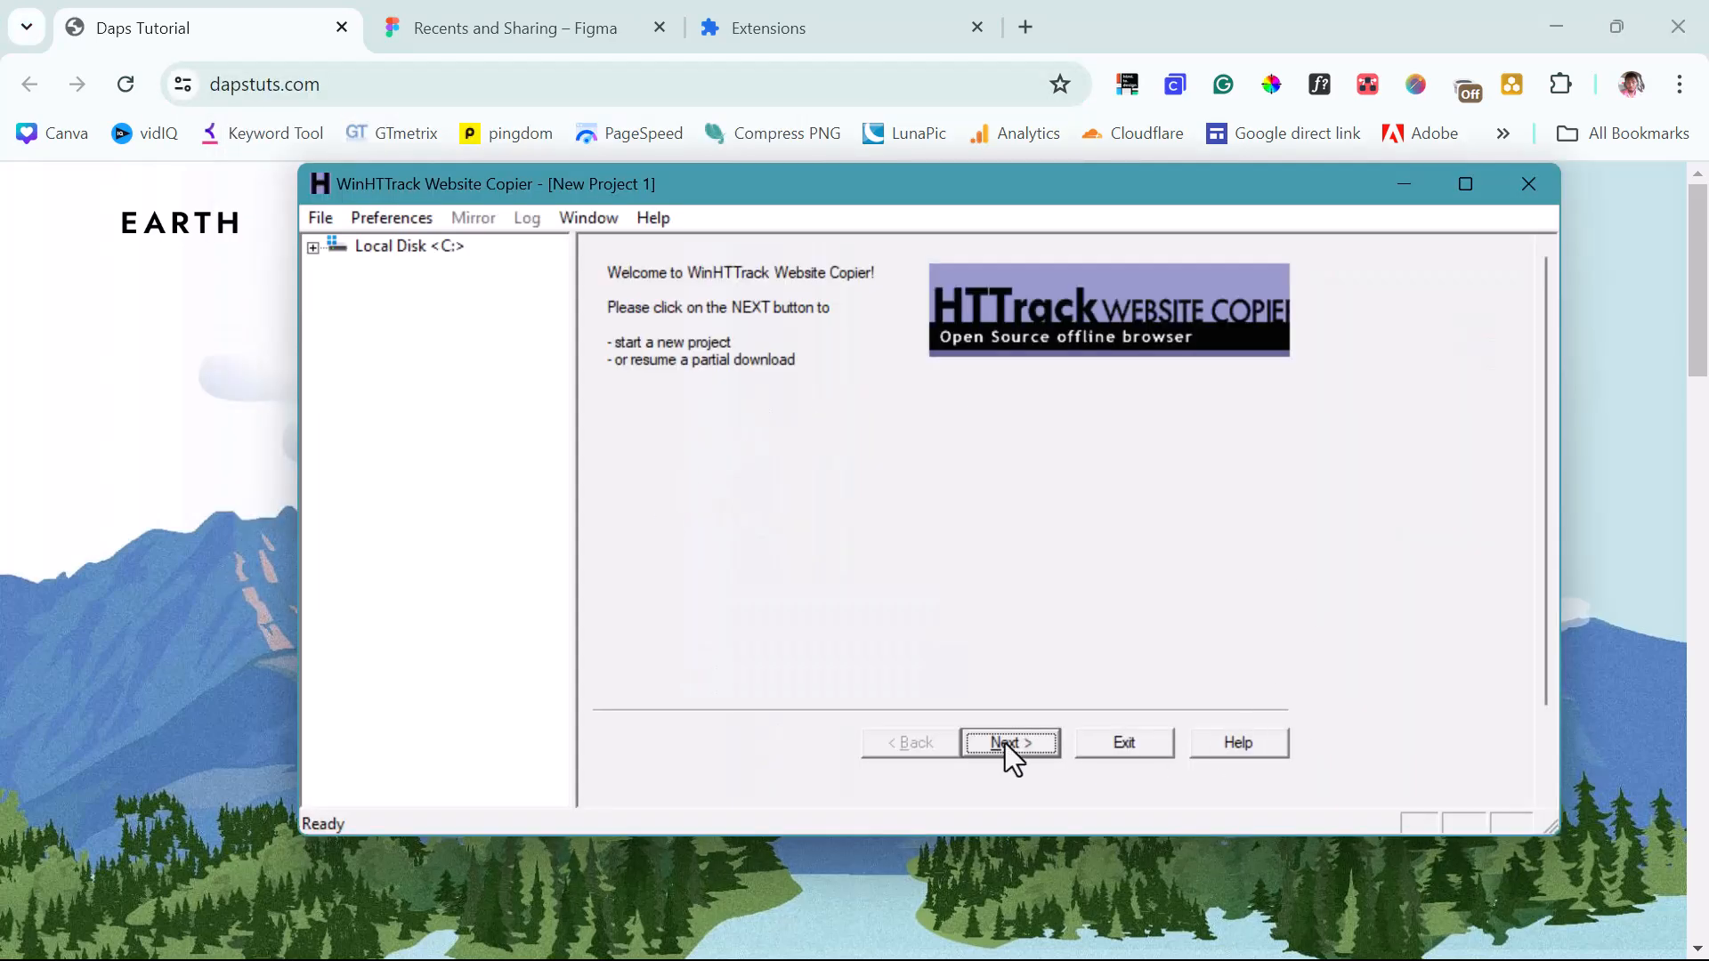
click(1002, 741)
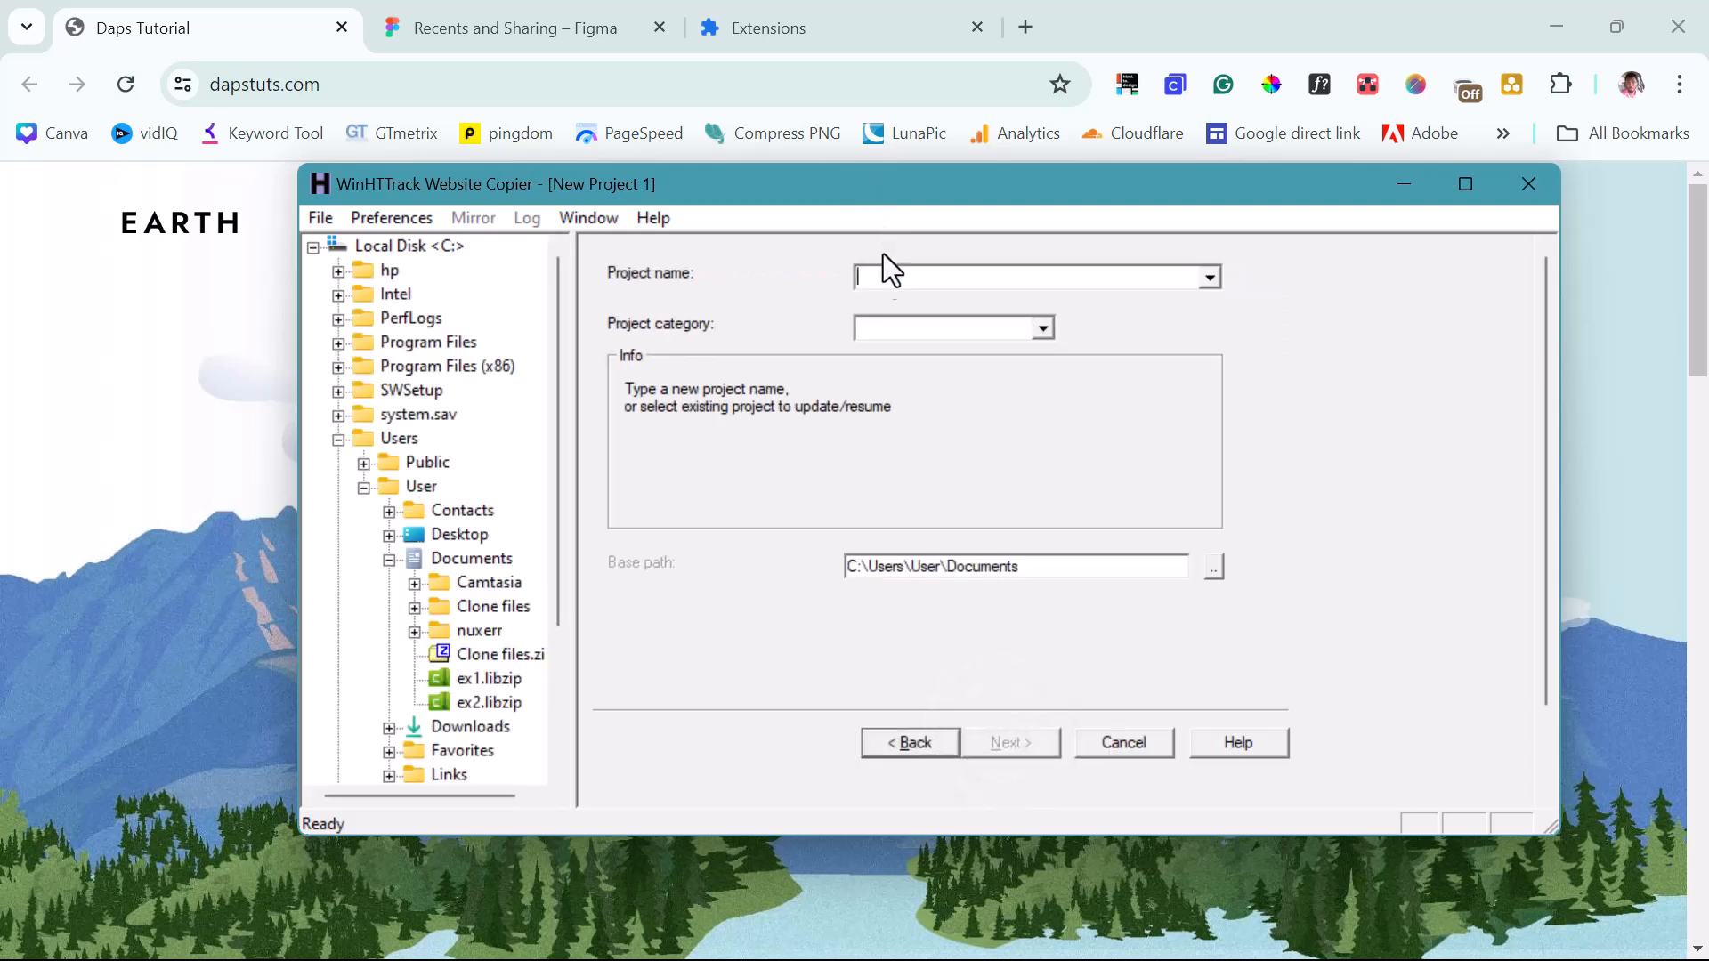
key(Caps_Lock)
text(D)
key(Caps_Lock)
text(aps)
key(Caps_Lock)
text(T)
key(Caps_Lock)
text(uts)
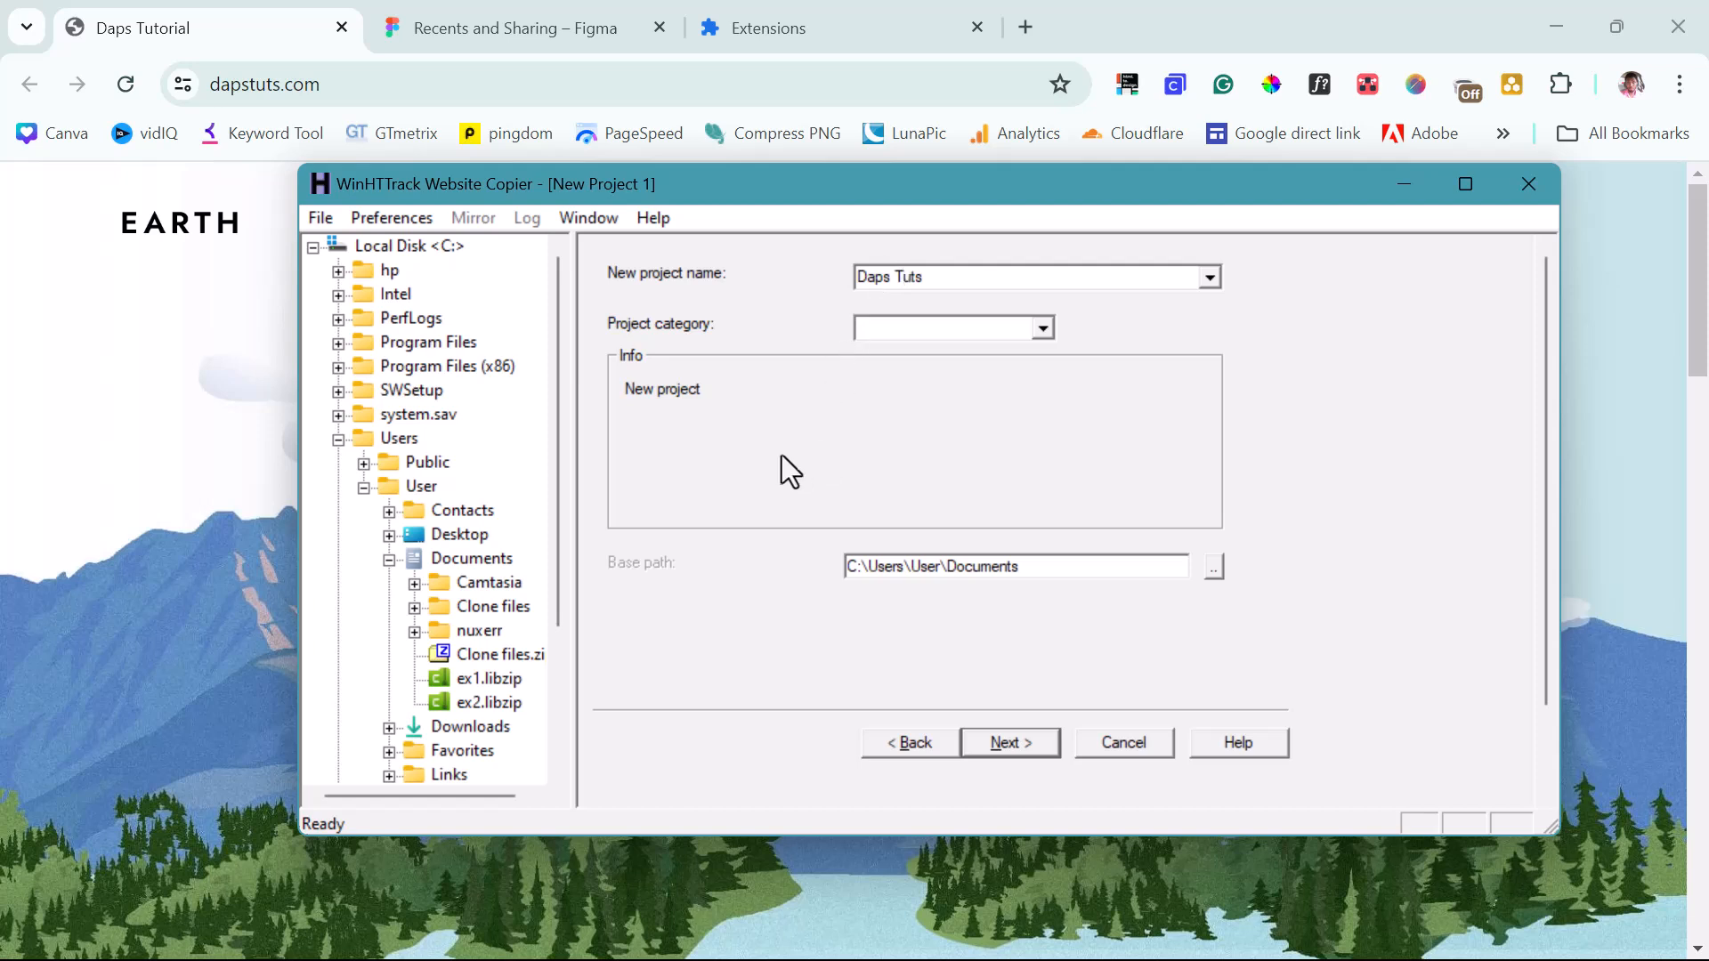
click(1007, 738)
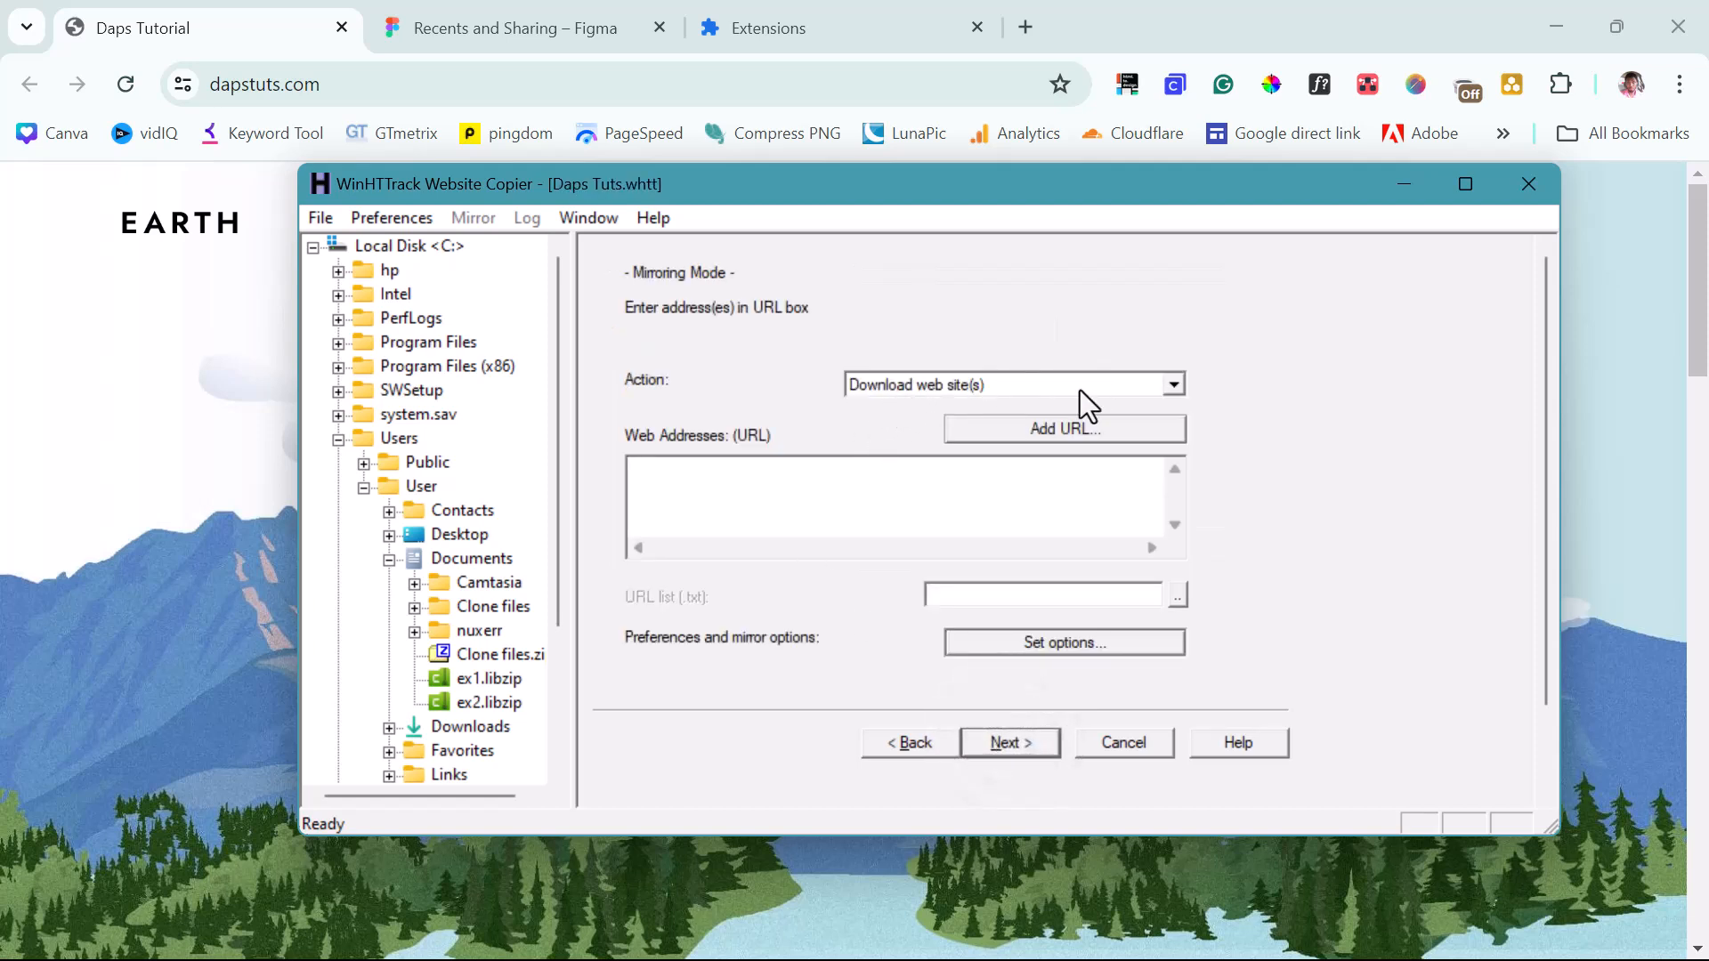
Paste the dapstuts.com address, mirror the site, and open the local copy in the browser.
click(659, 486)
key(ctrl+v)
click(992, 741)
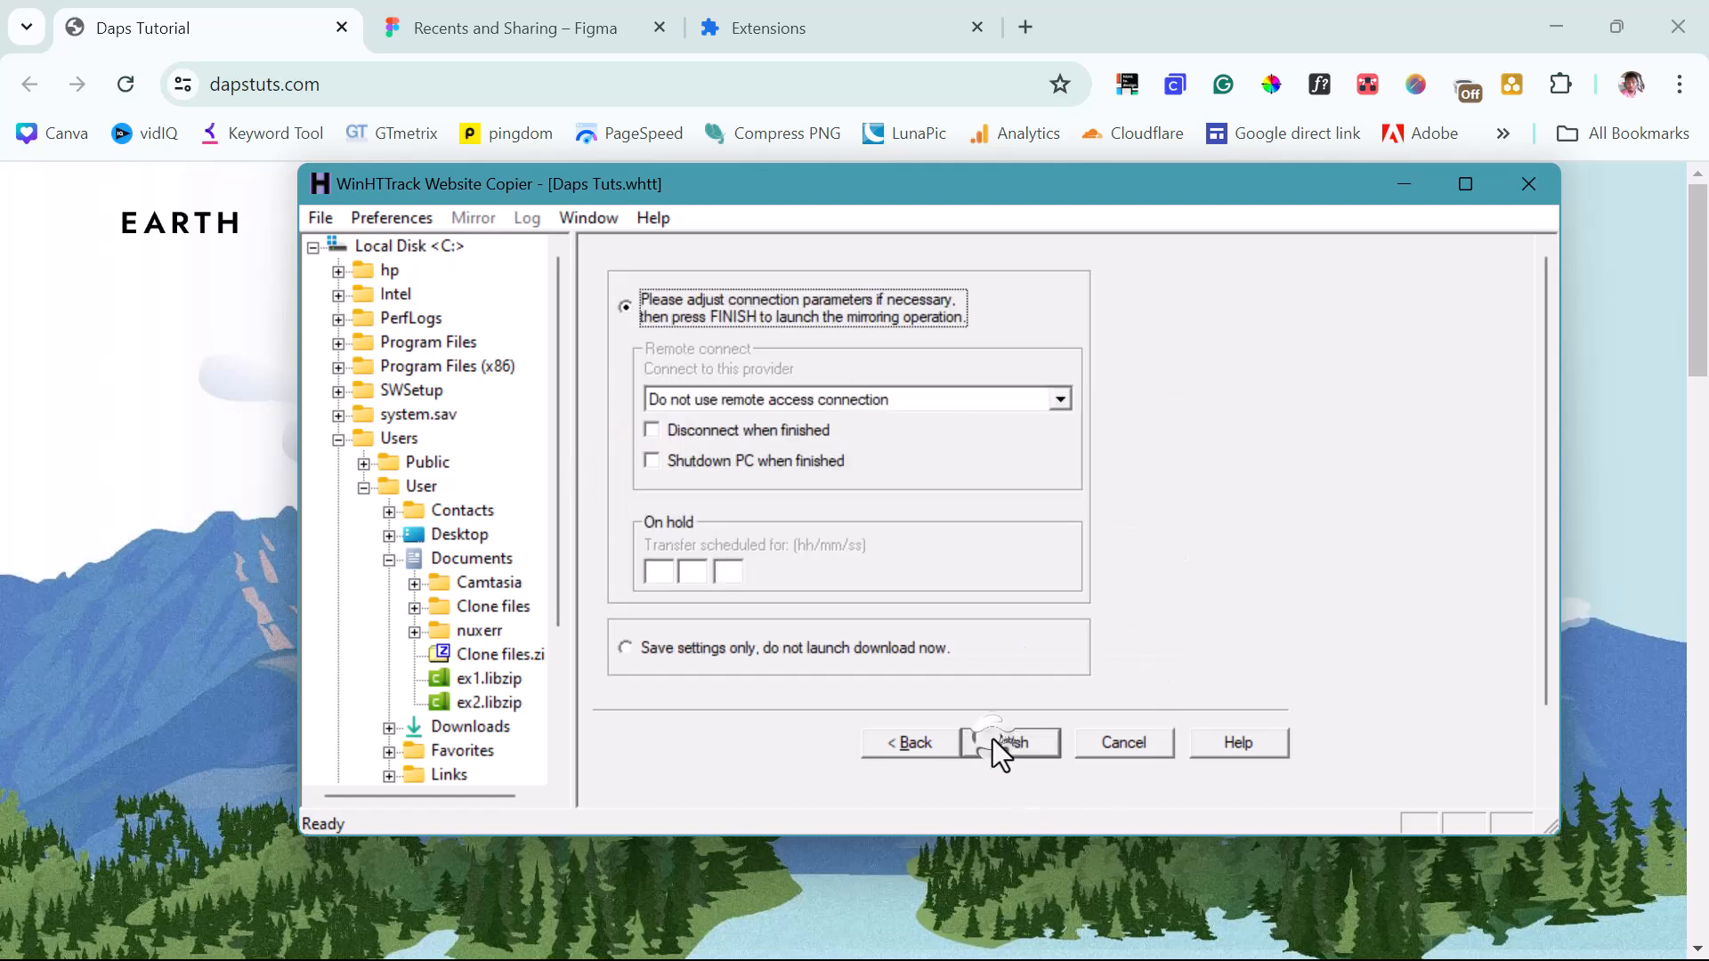
click(991, 740)
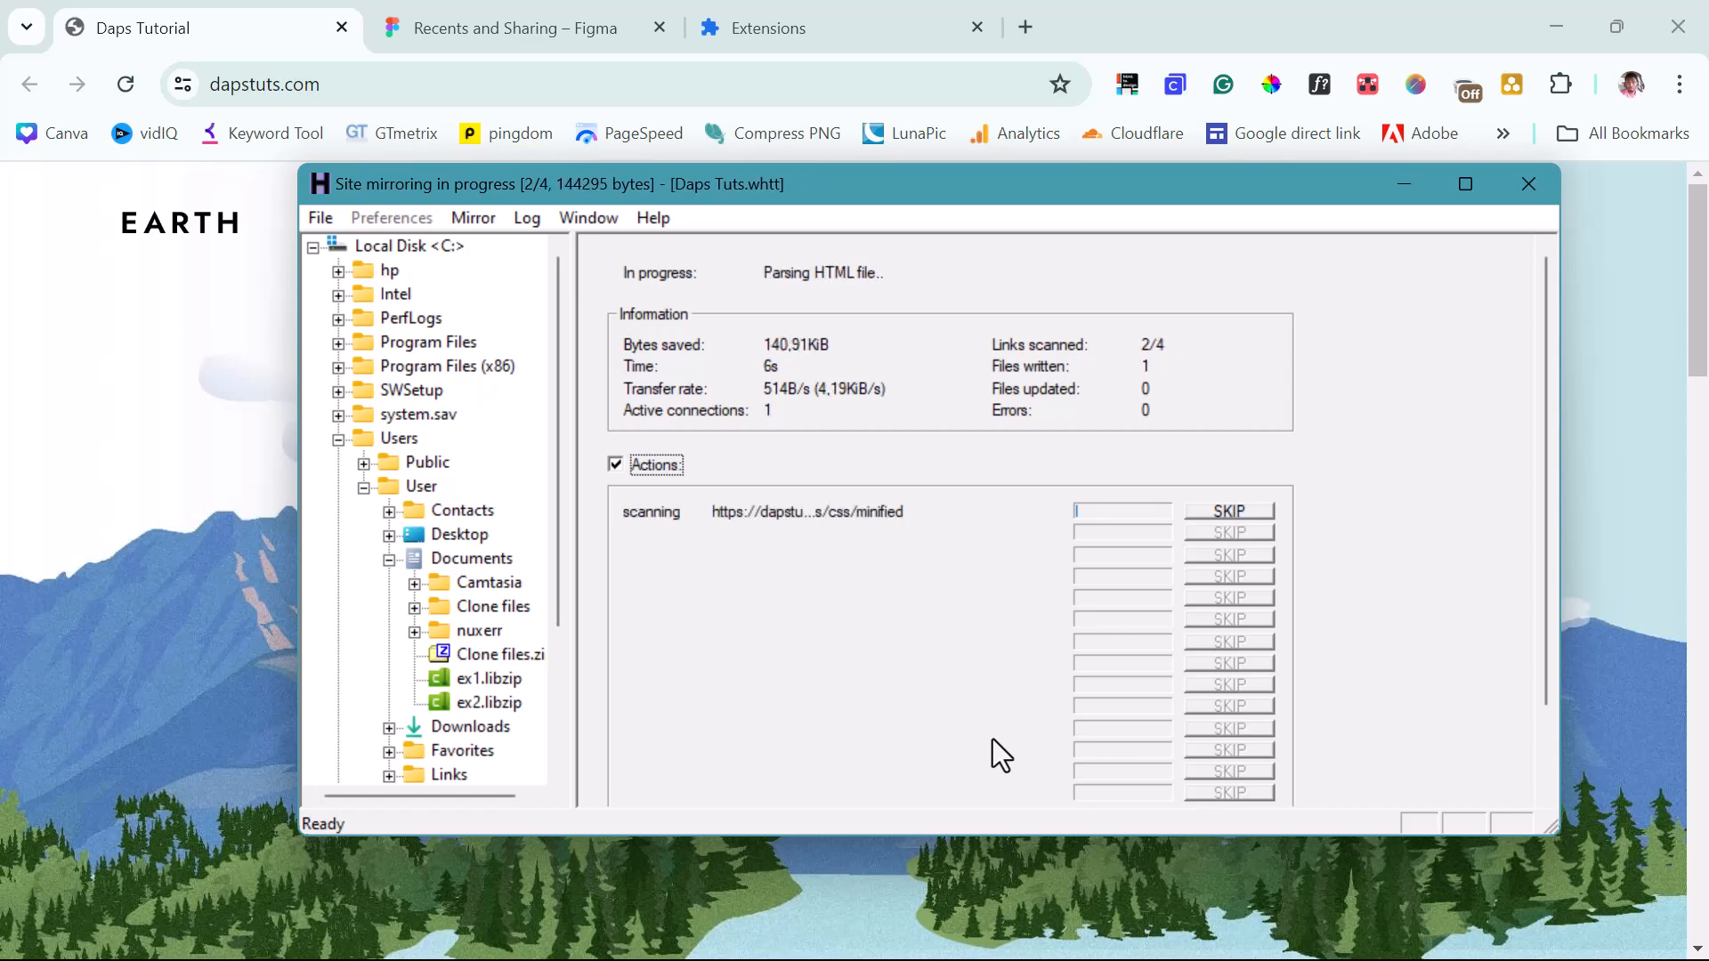
click(991, 739)
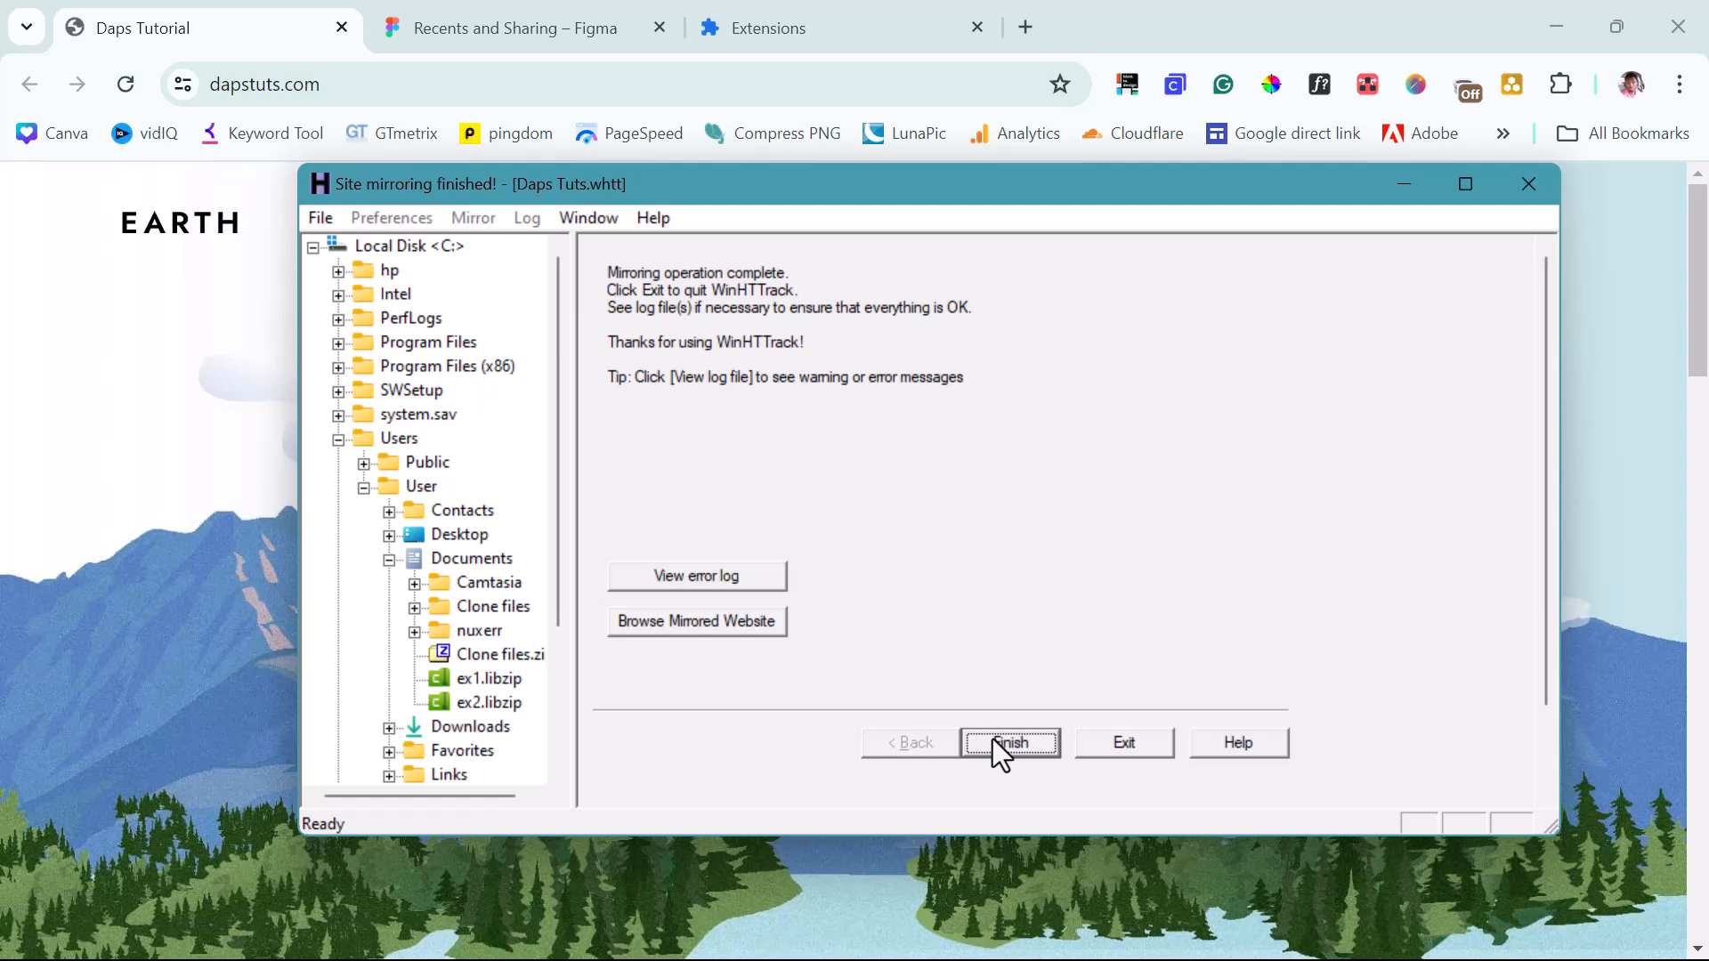
click(648, 622)
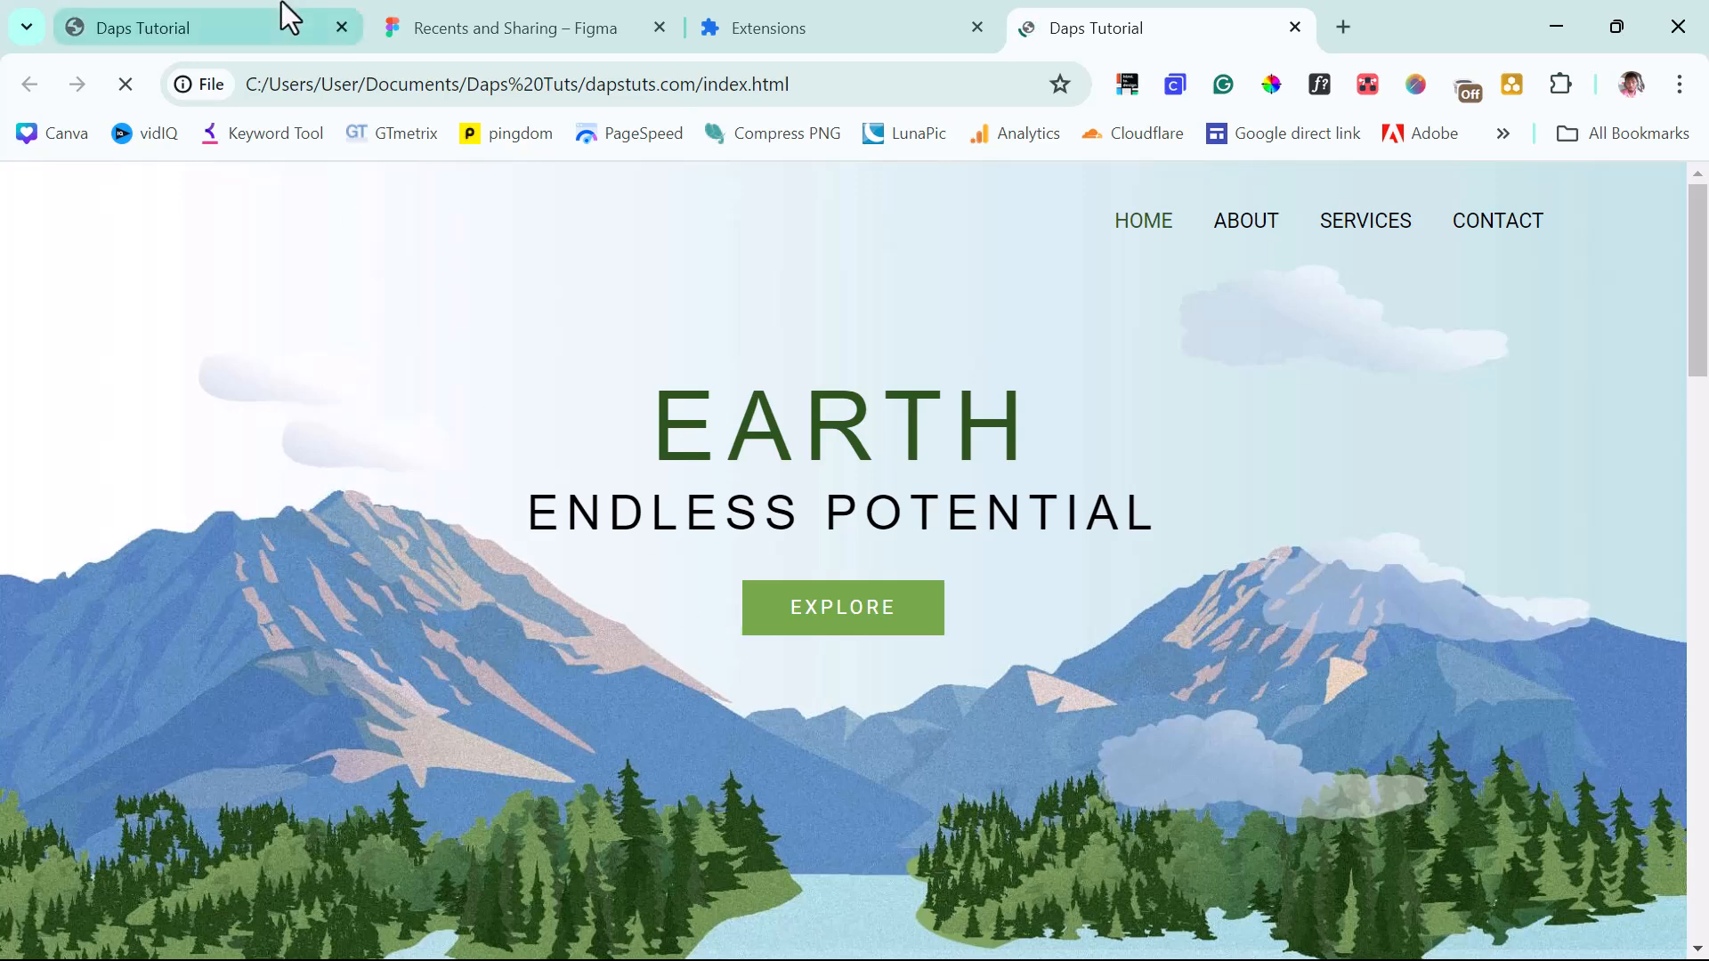
Compare the live and local tabs, then review the mirrored About page.
click(178, 21)
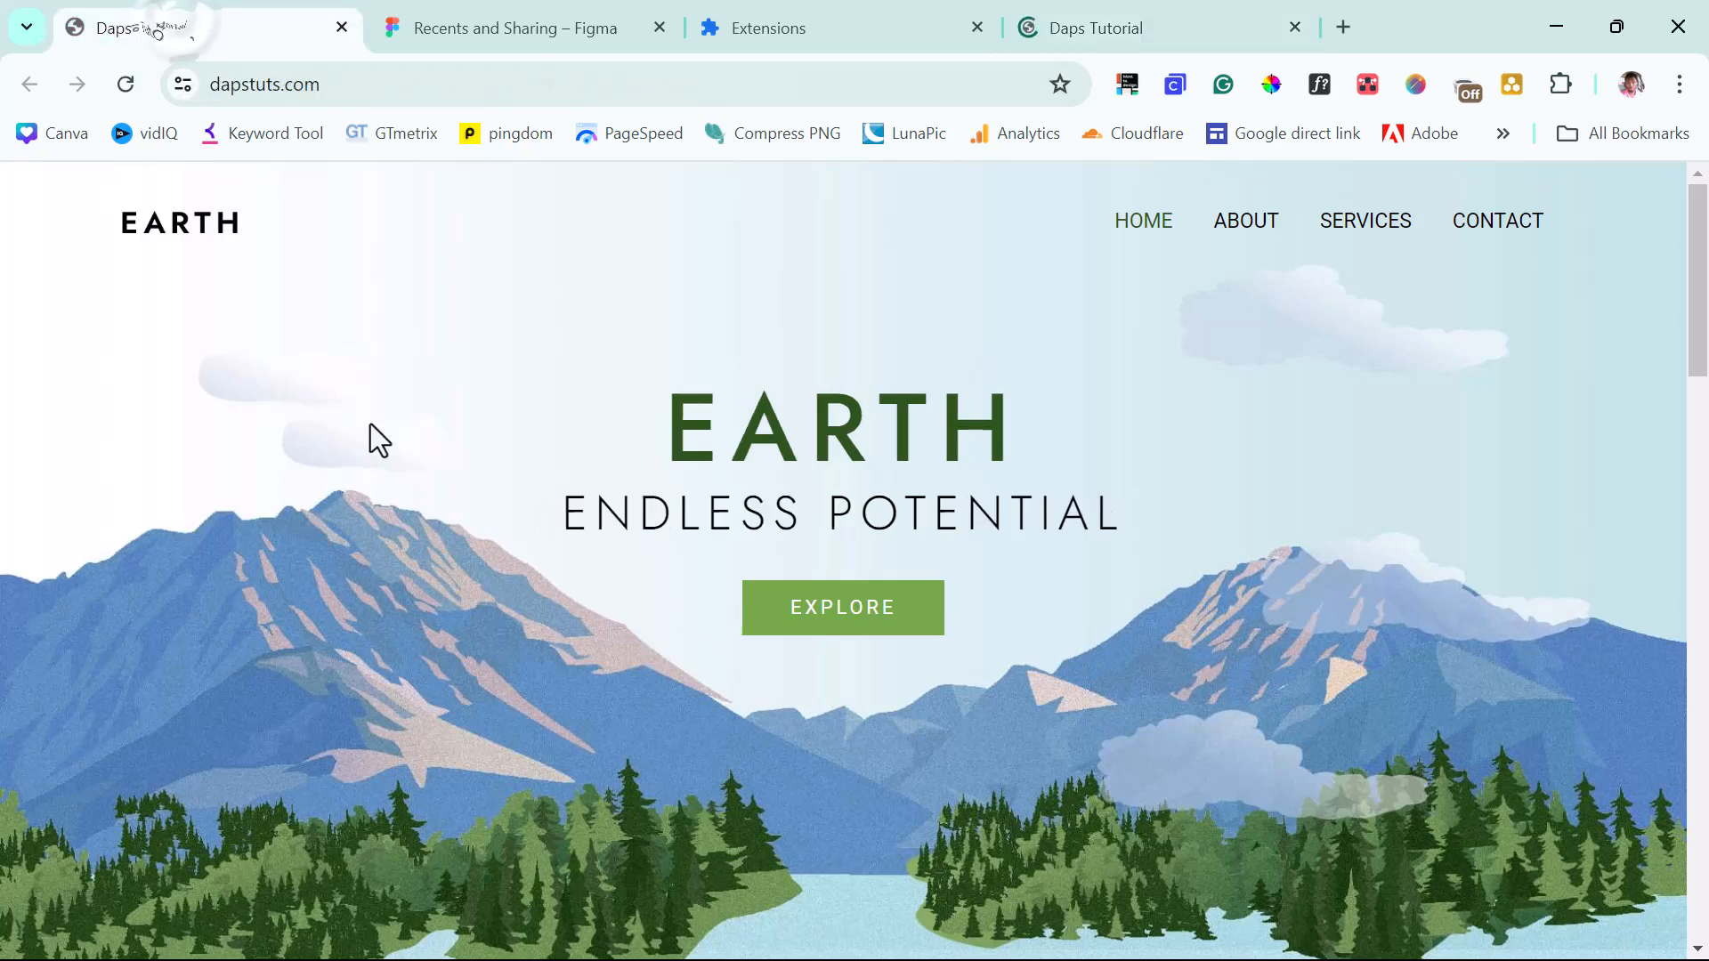
click(1148, 12)
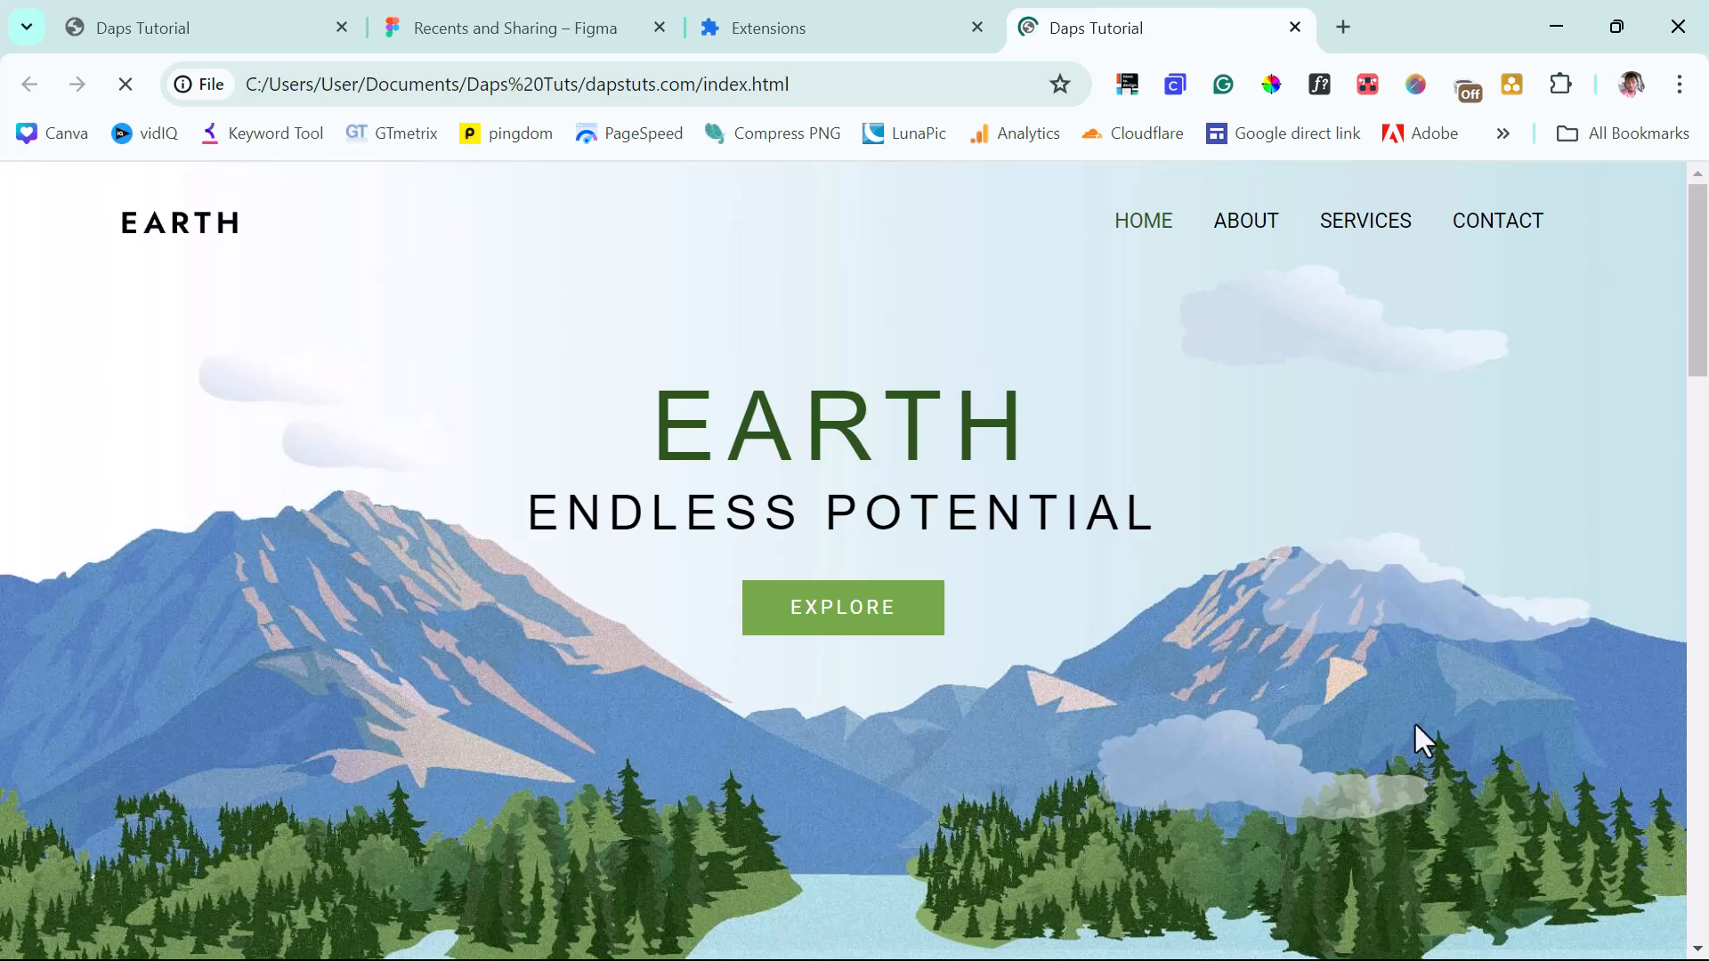
click(1248, 219)
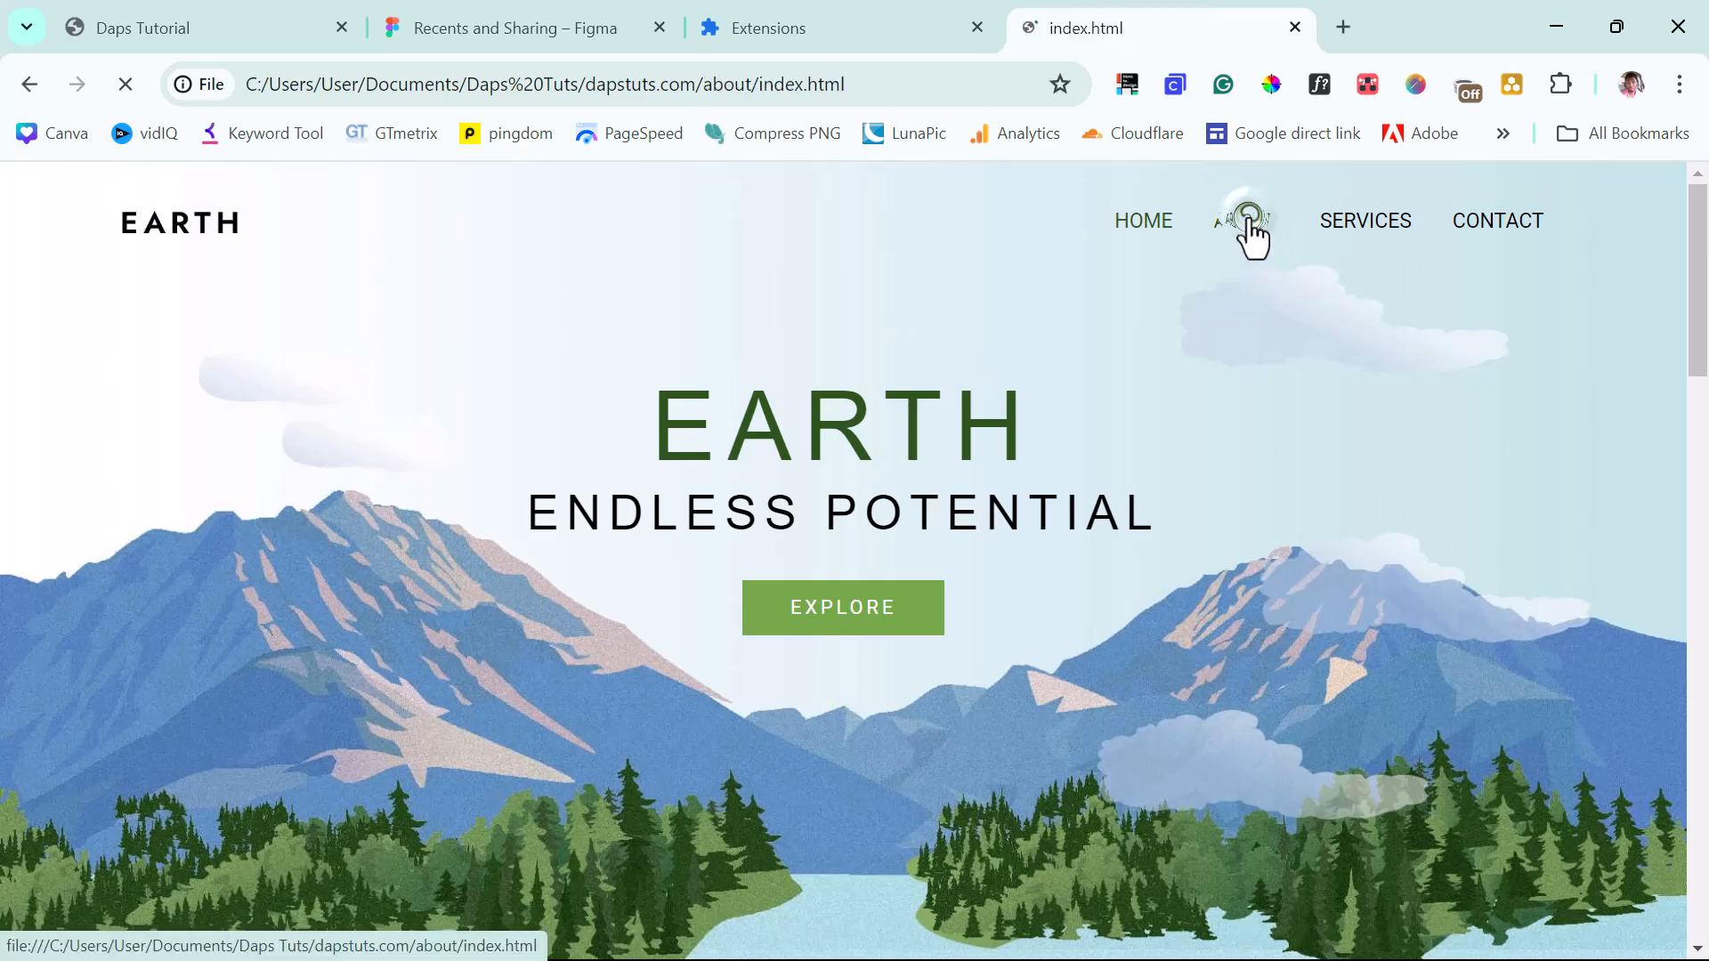
scroll(825, 430, down, 15)
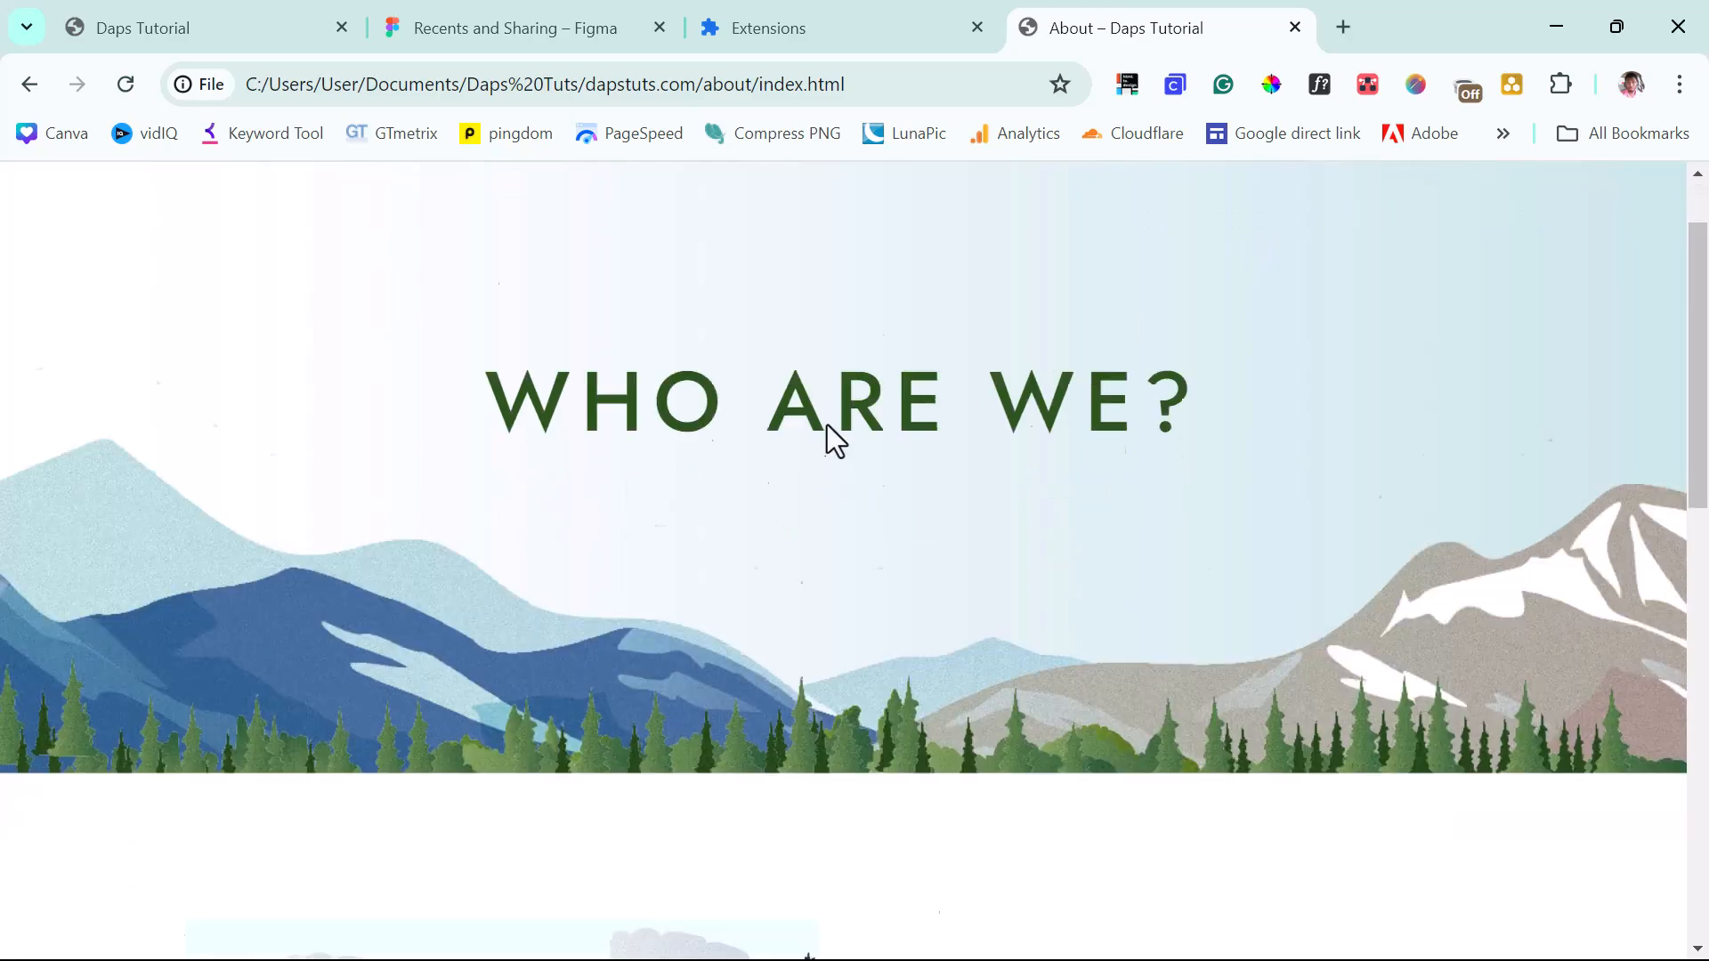
scroll(825, 430, up, 15)
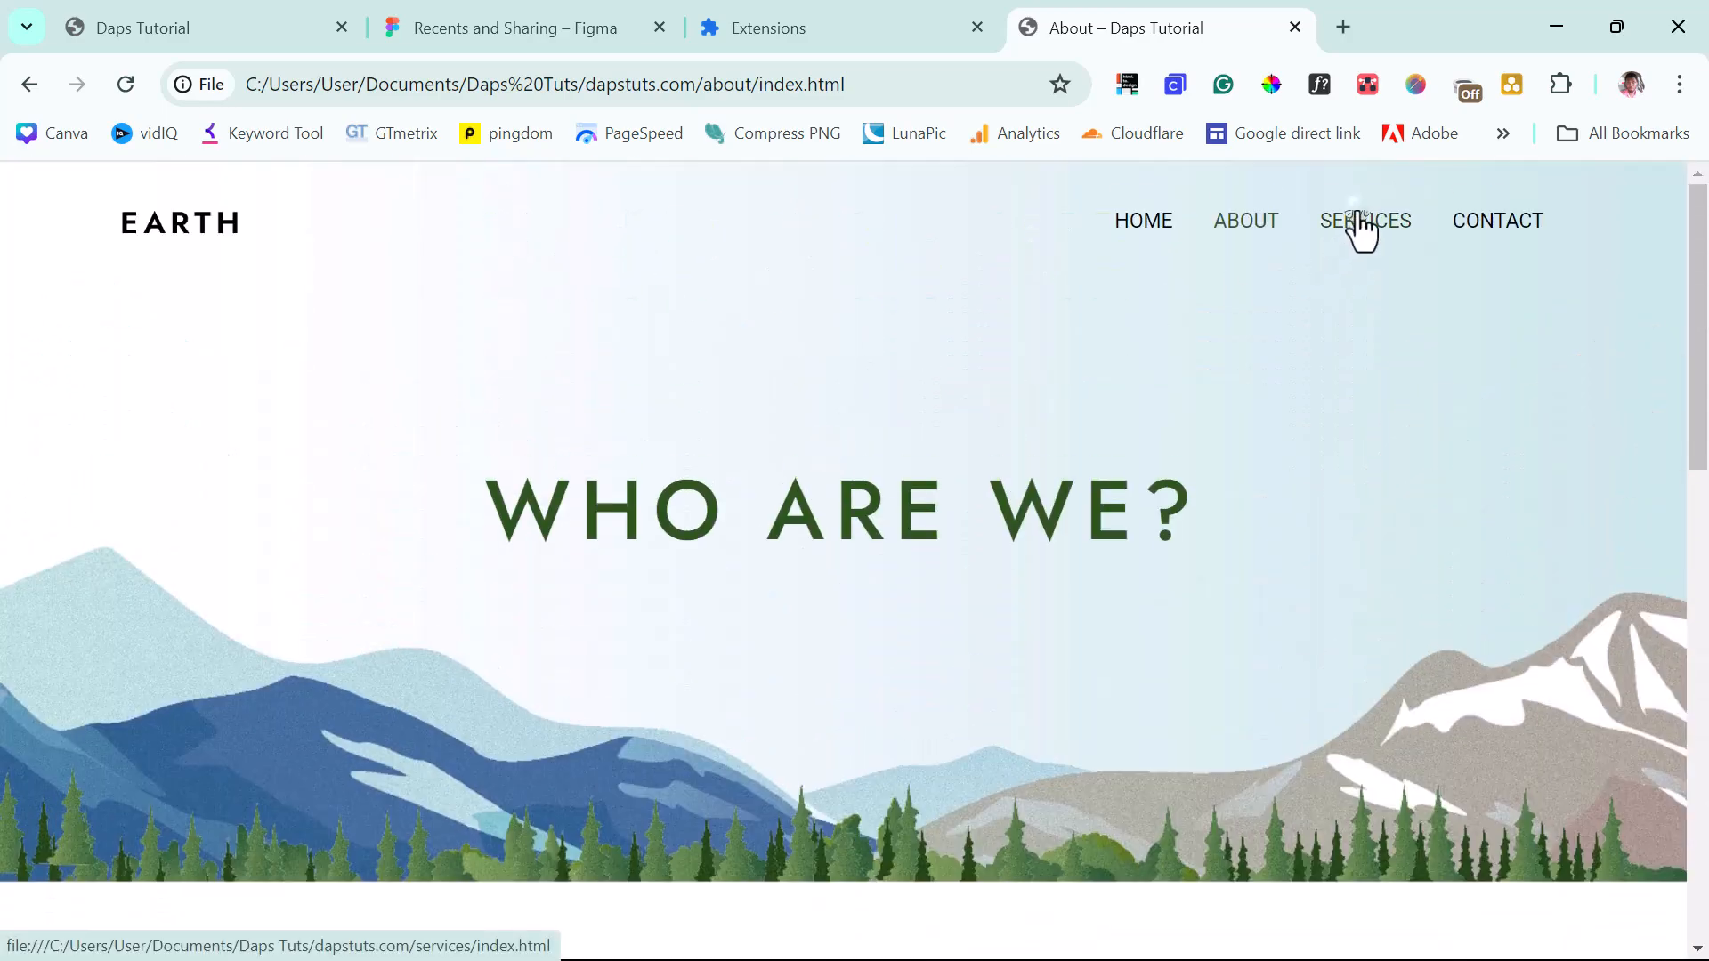
Scroll through the mirrored Services page.
click(1359, 225)
scroll(784, 400, down, 10)
scroll(751, 416, down, 5)
scroll(751, 416, up, 8)
scroll(1344, 336, up, 10)
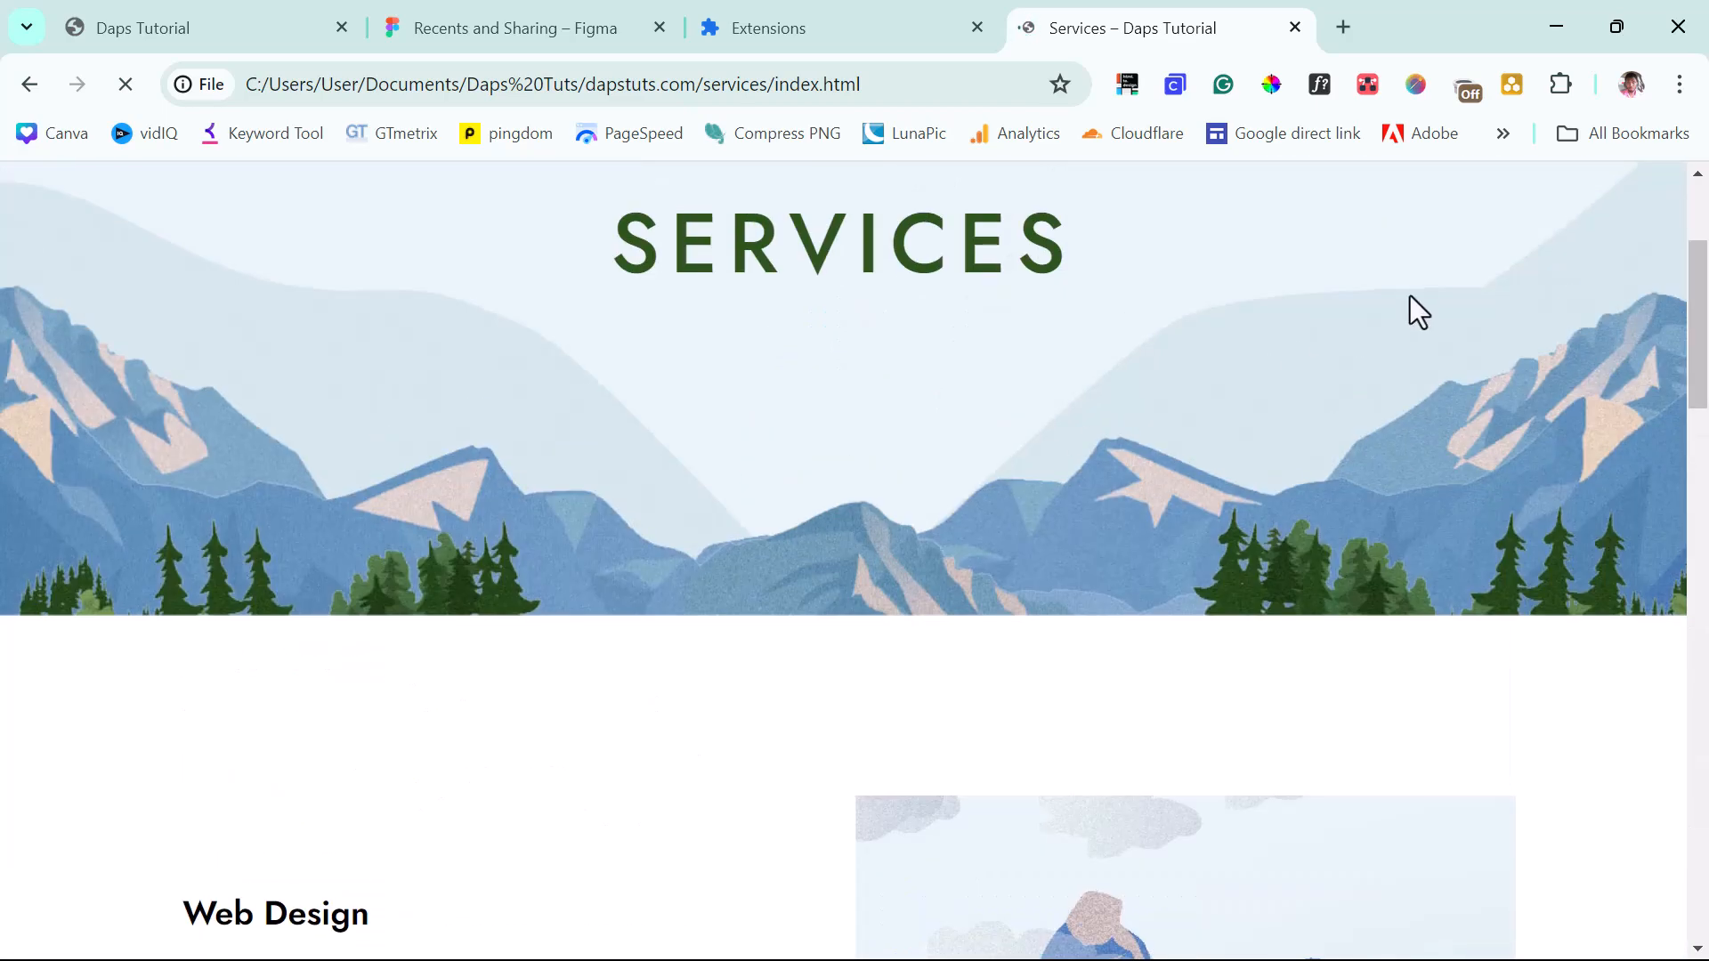
Scroll through the mirrored Contact page, then go to Figma's Recents tab.
click(1483, 222)
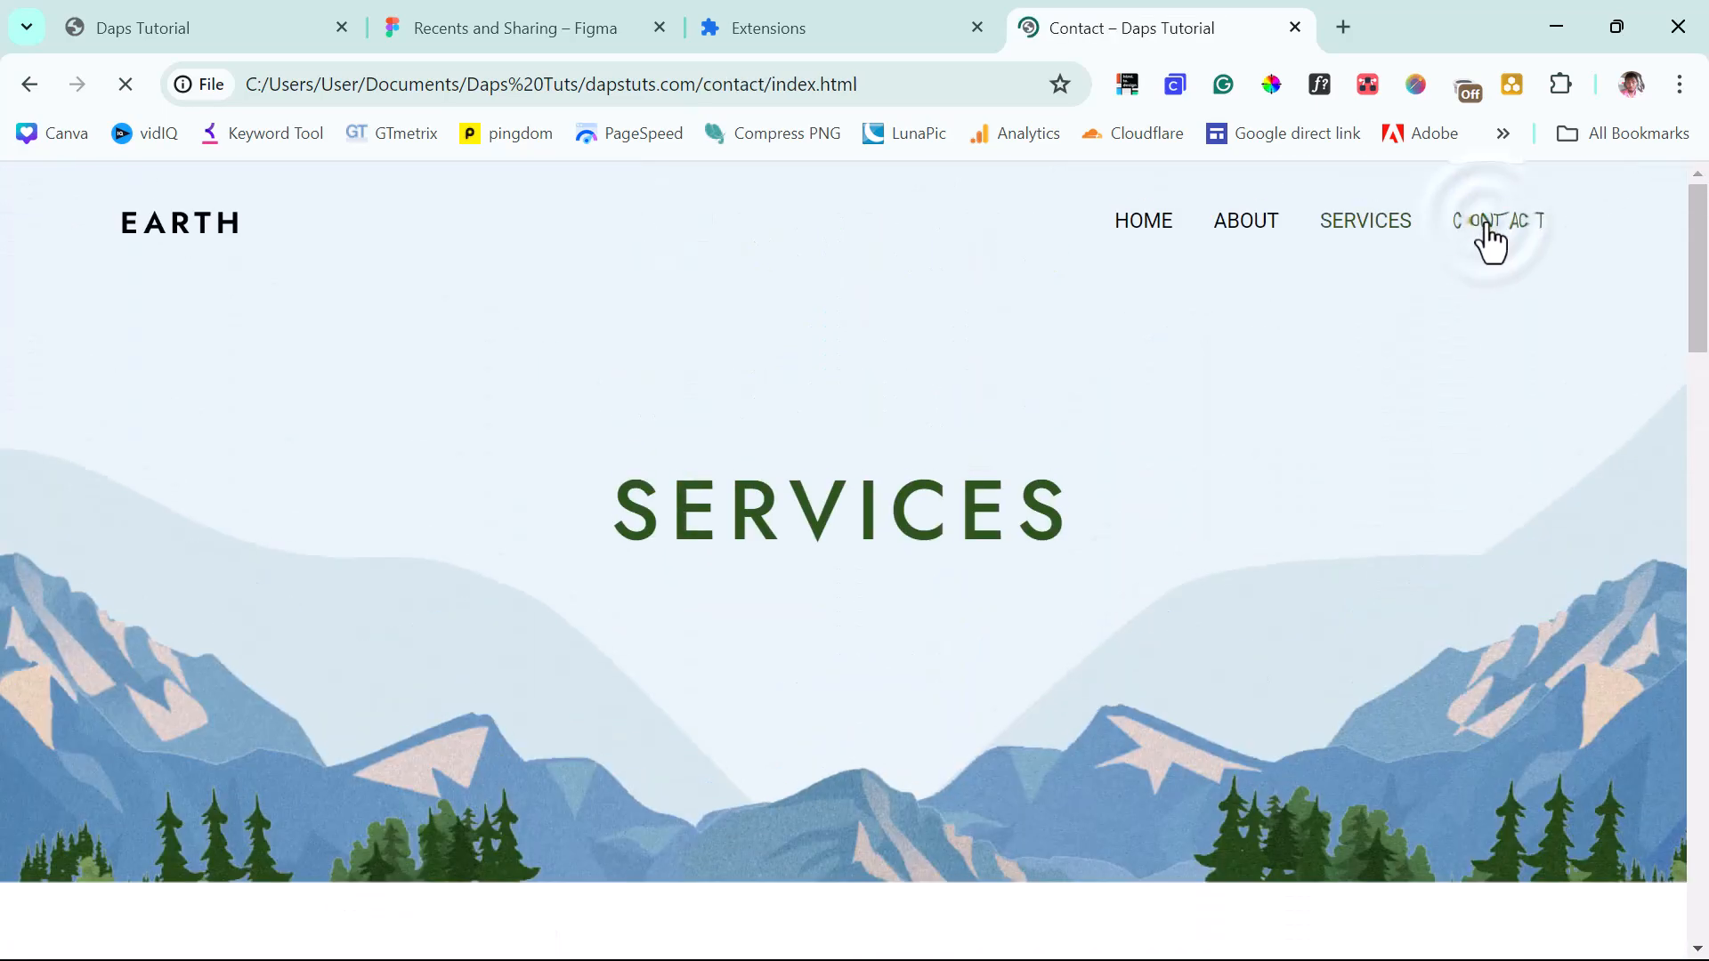
scroll(810, 594, down, 7)
scroll(809, 589, down, 4)
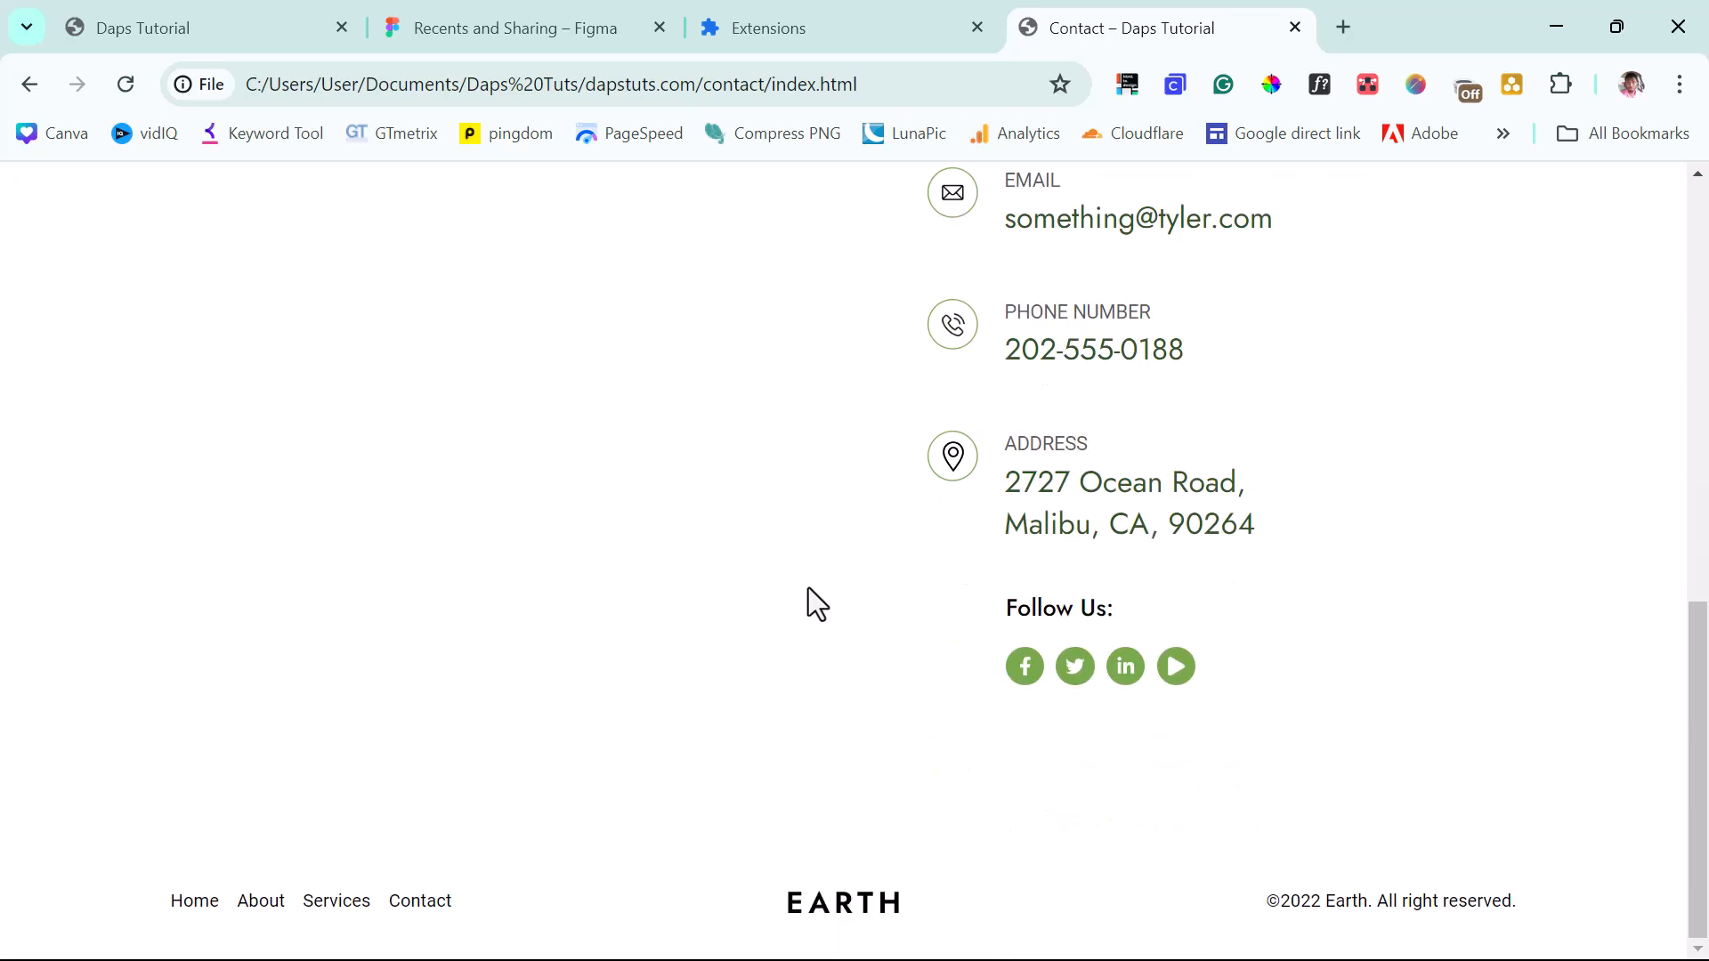
scroll(808, 588, up, 6)
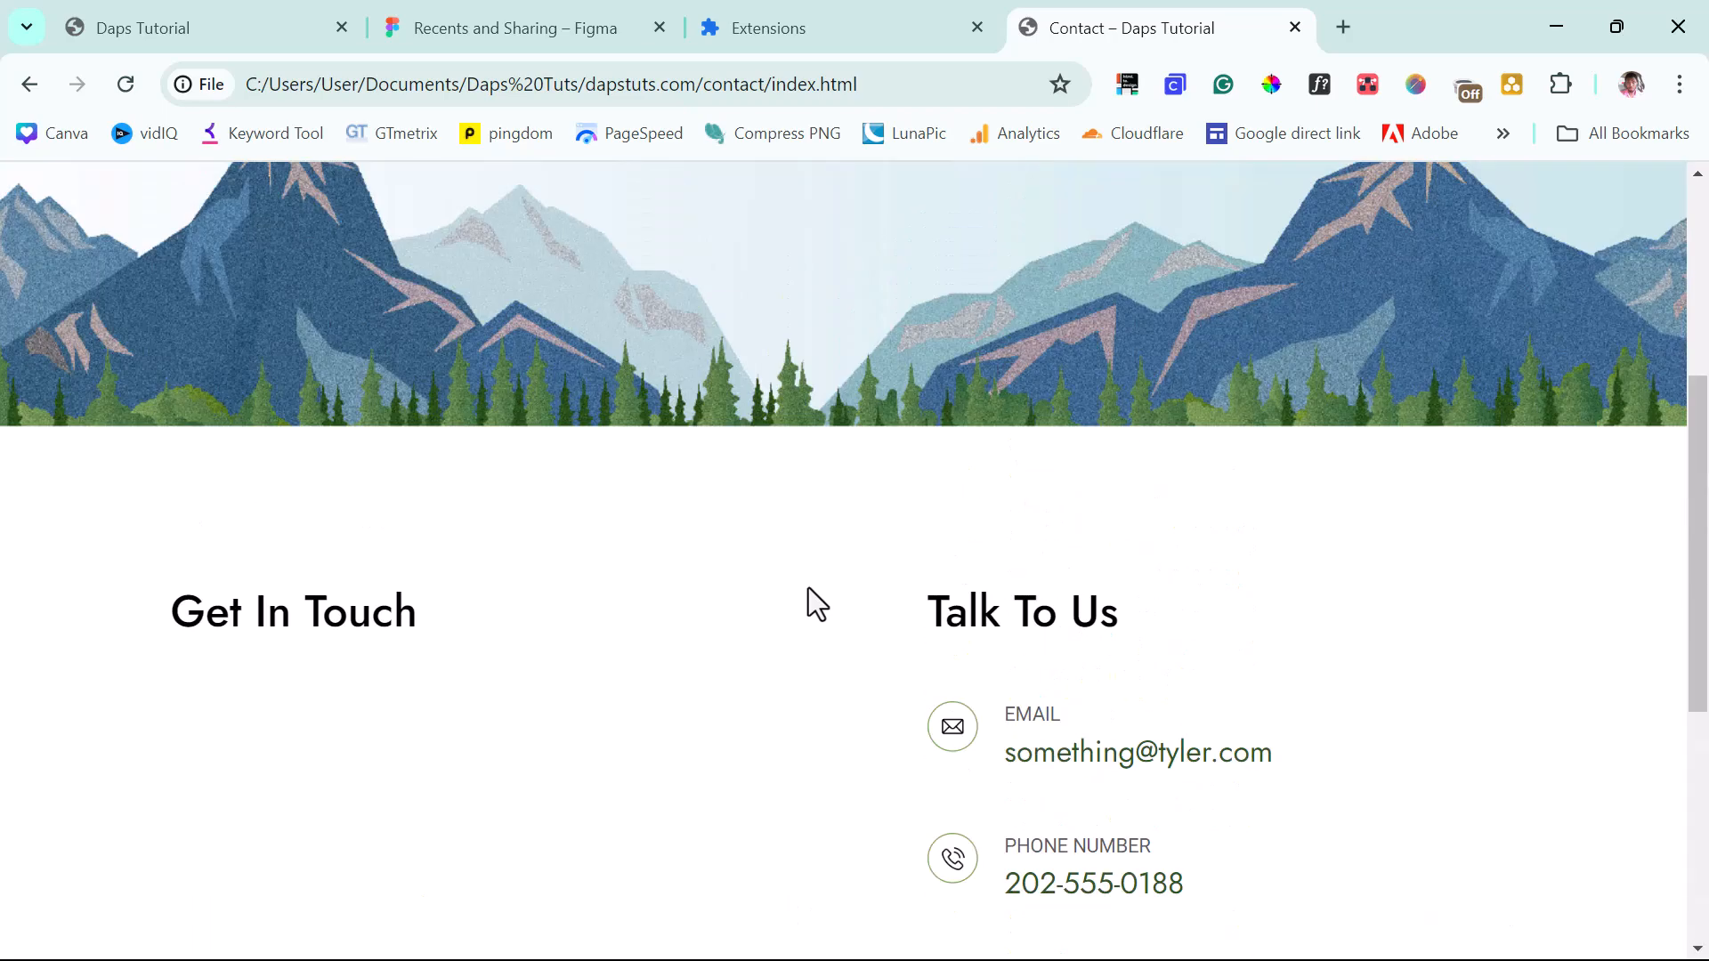
scroll(808, 588, up, 5)
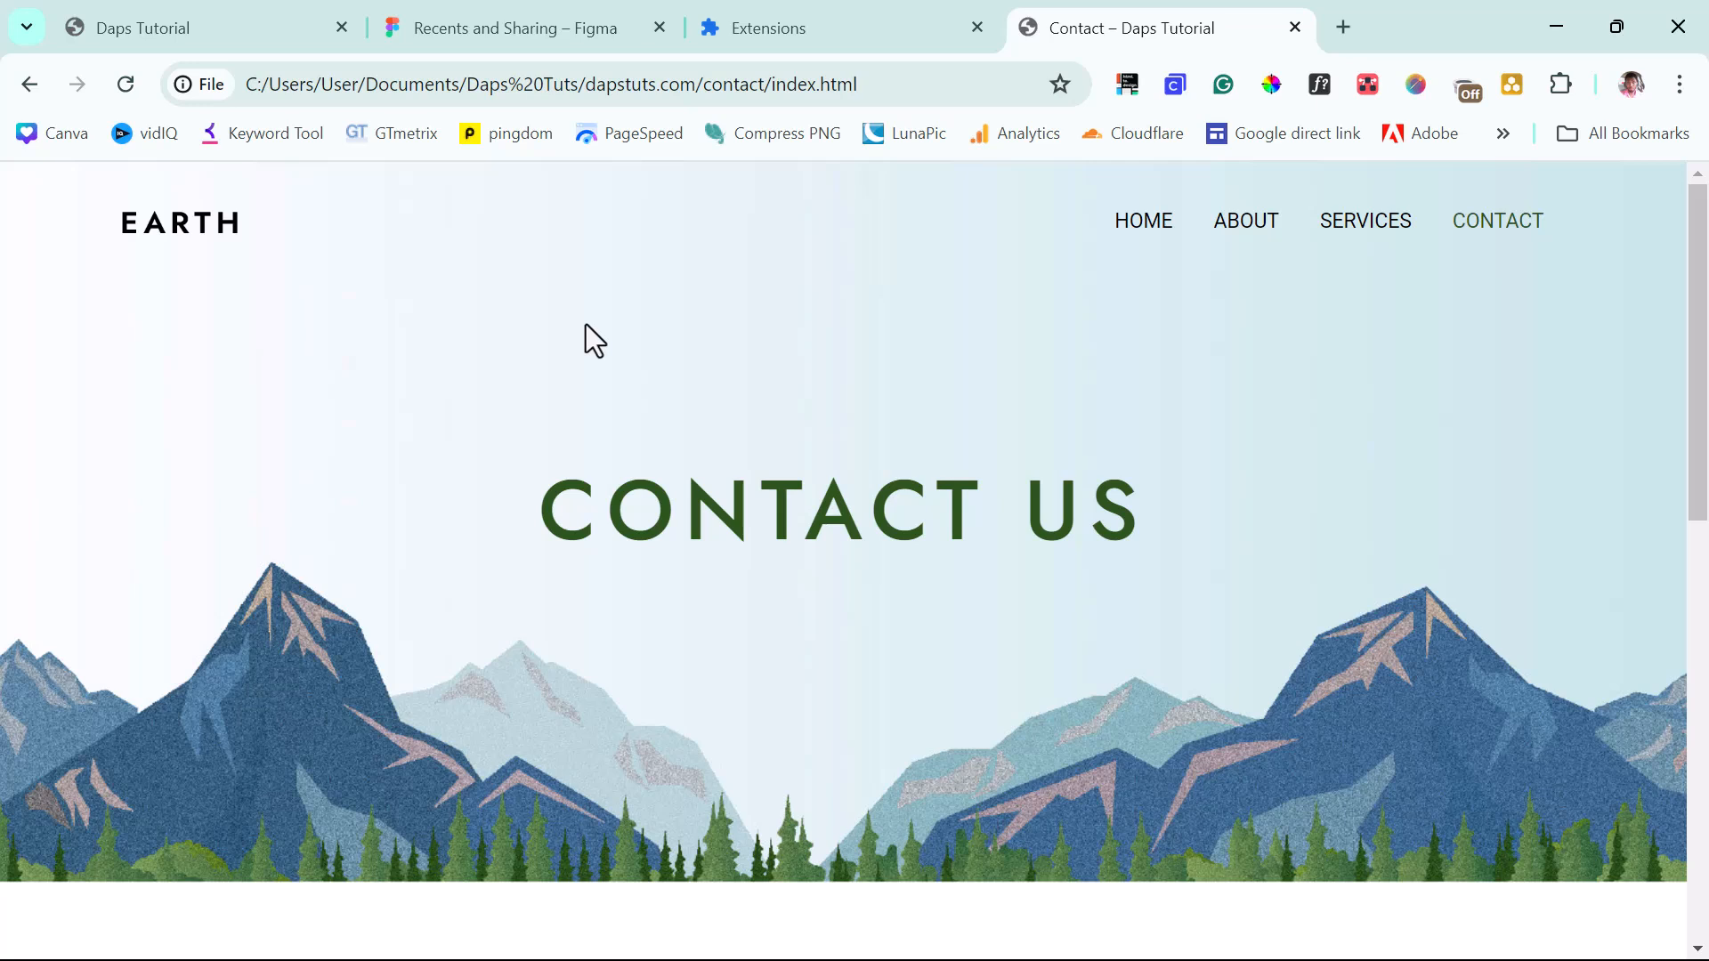
click(486, 36)
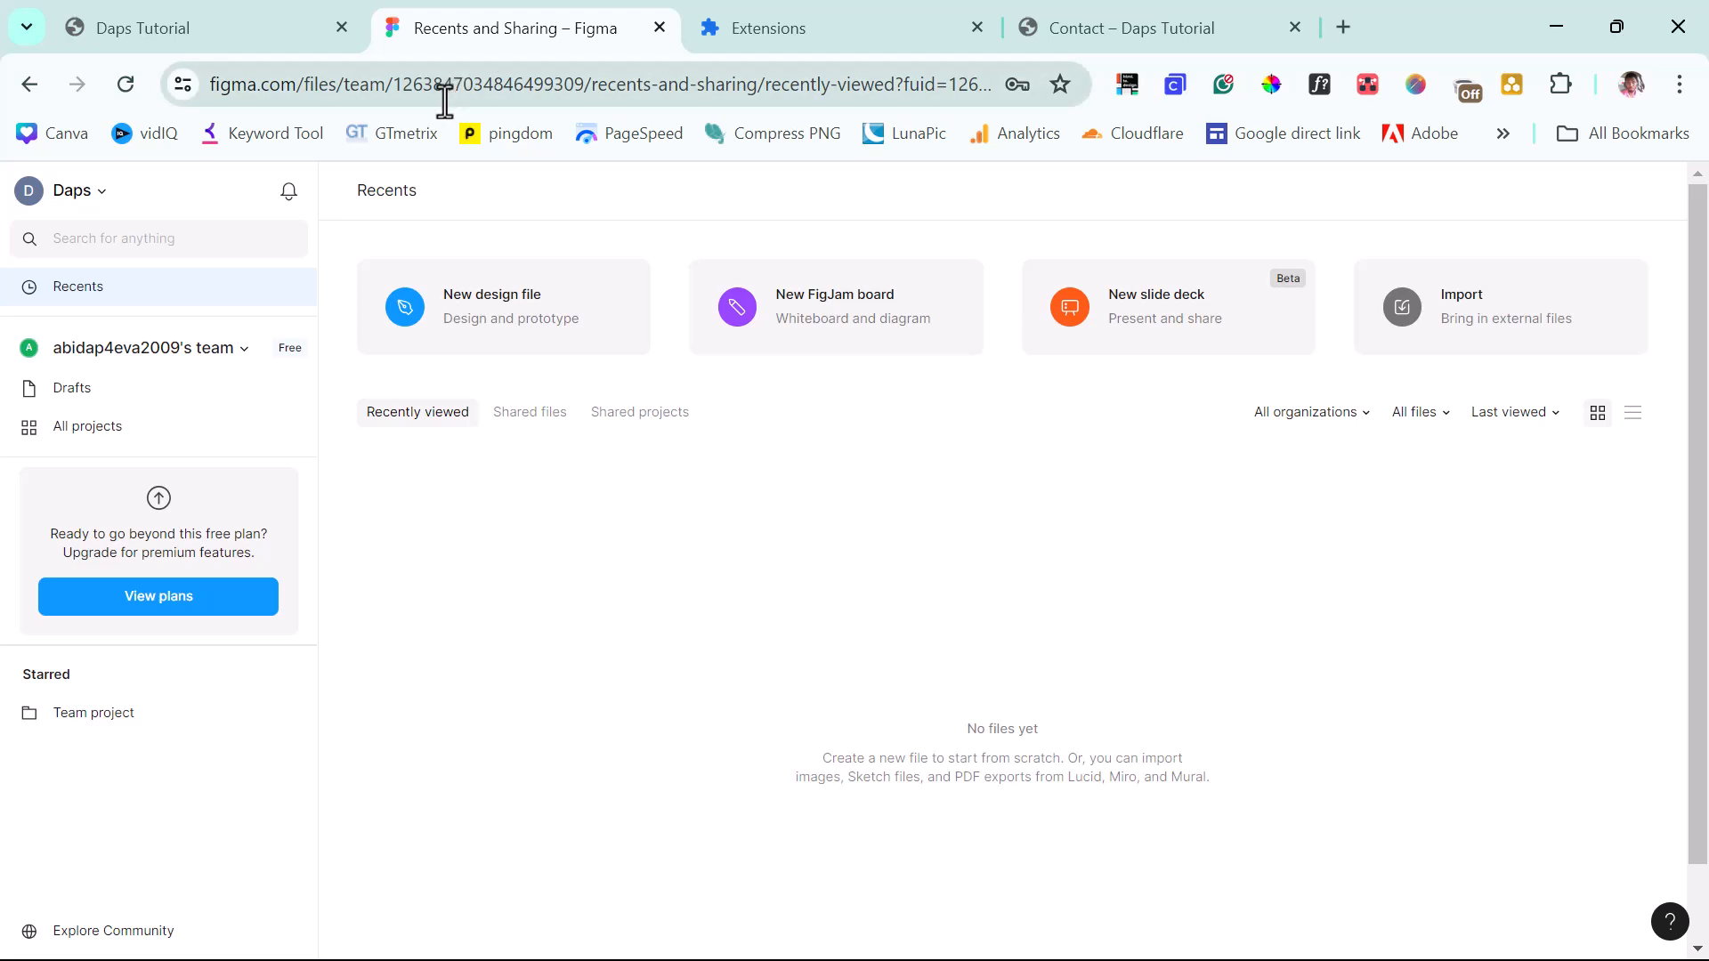
Copy the figma.com address and open it in a new incognito window.
drag(289, 93, 226, 91)
right_click(233, 98)
click(338, 341)
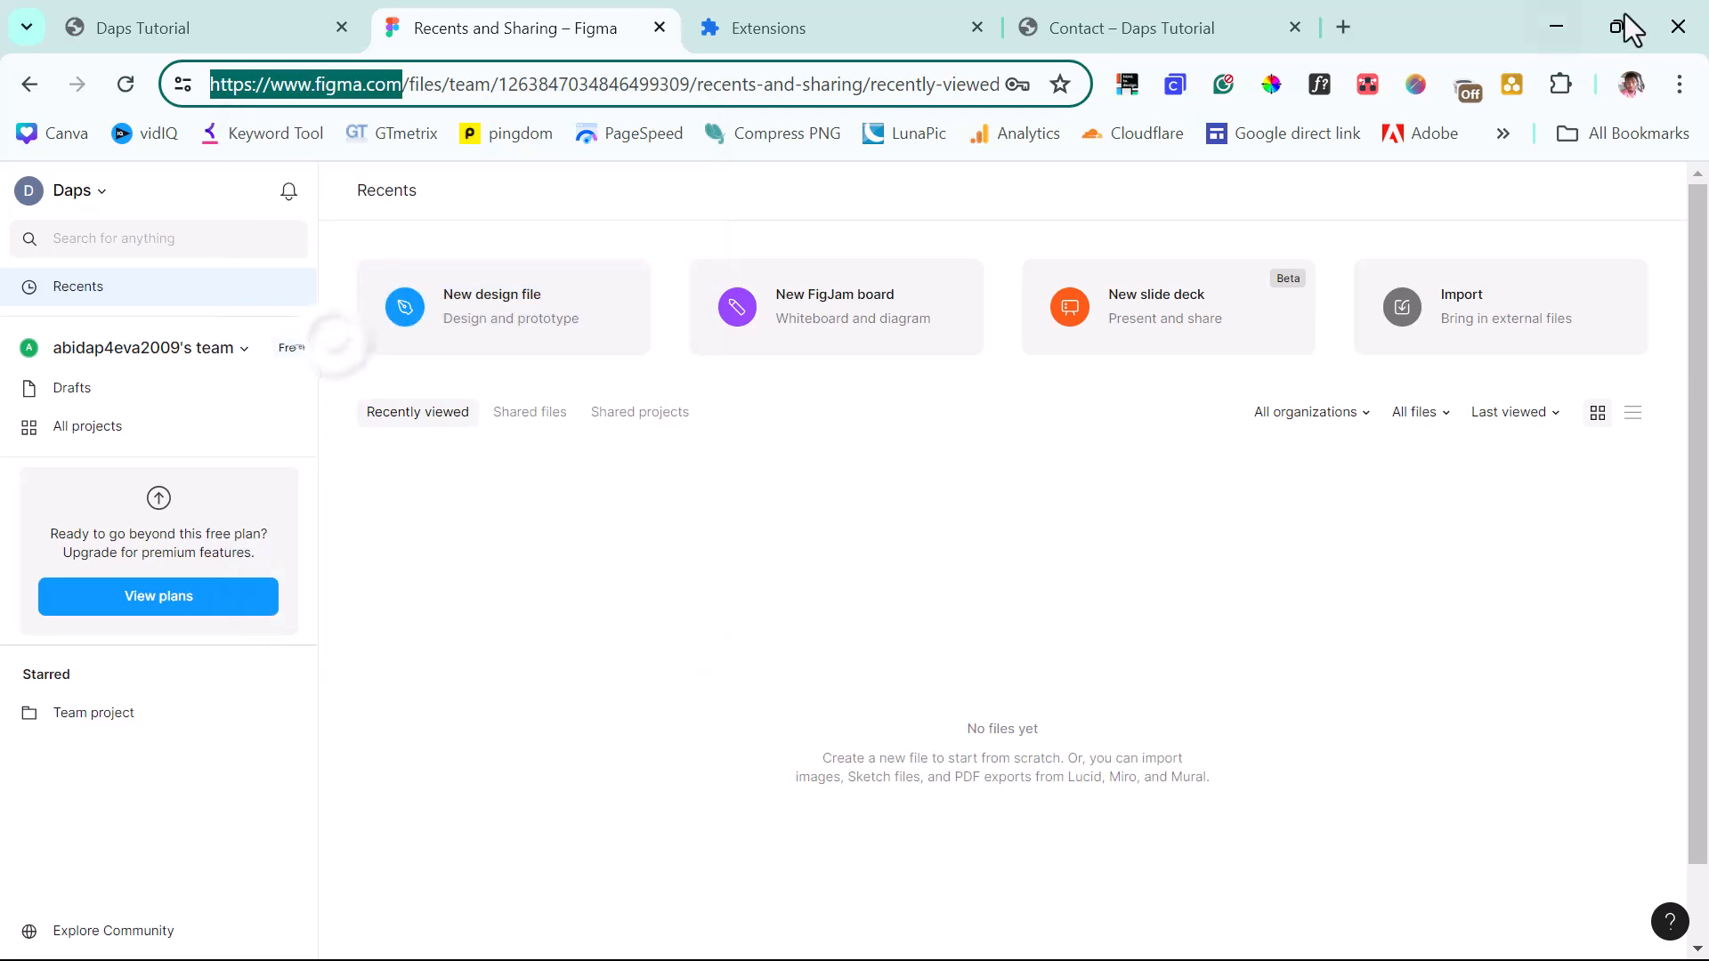
click(1680, 84)
click(1415, 210)
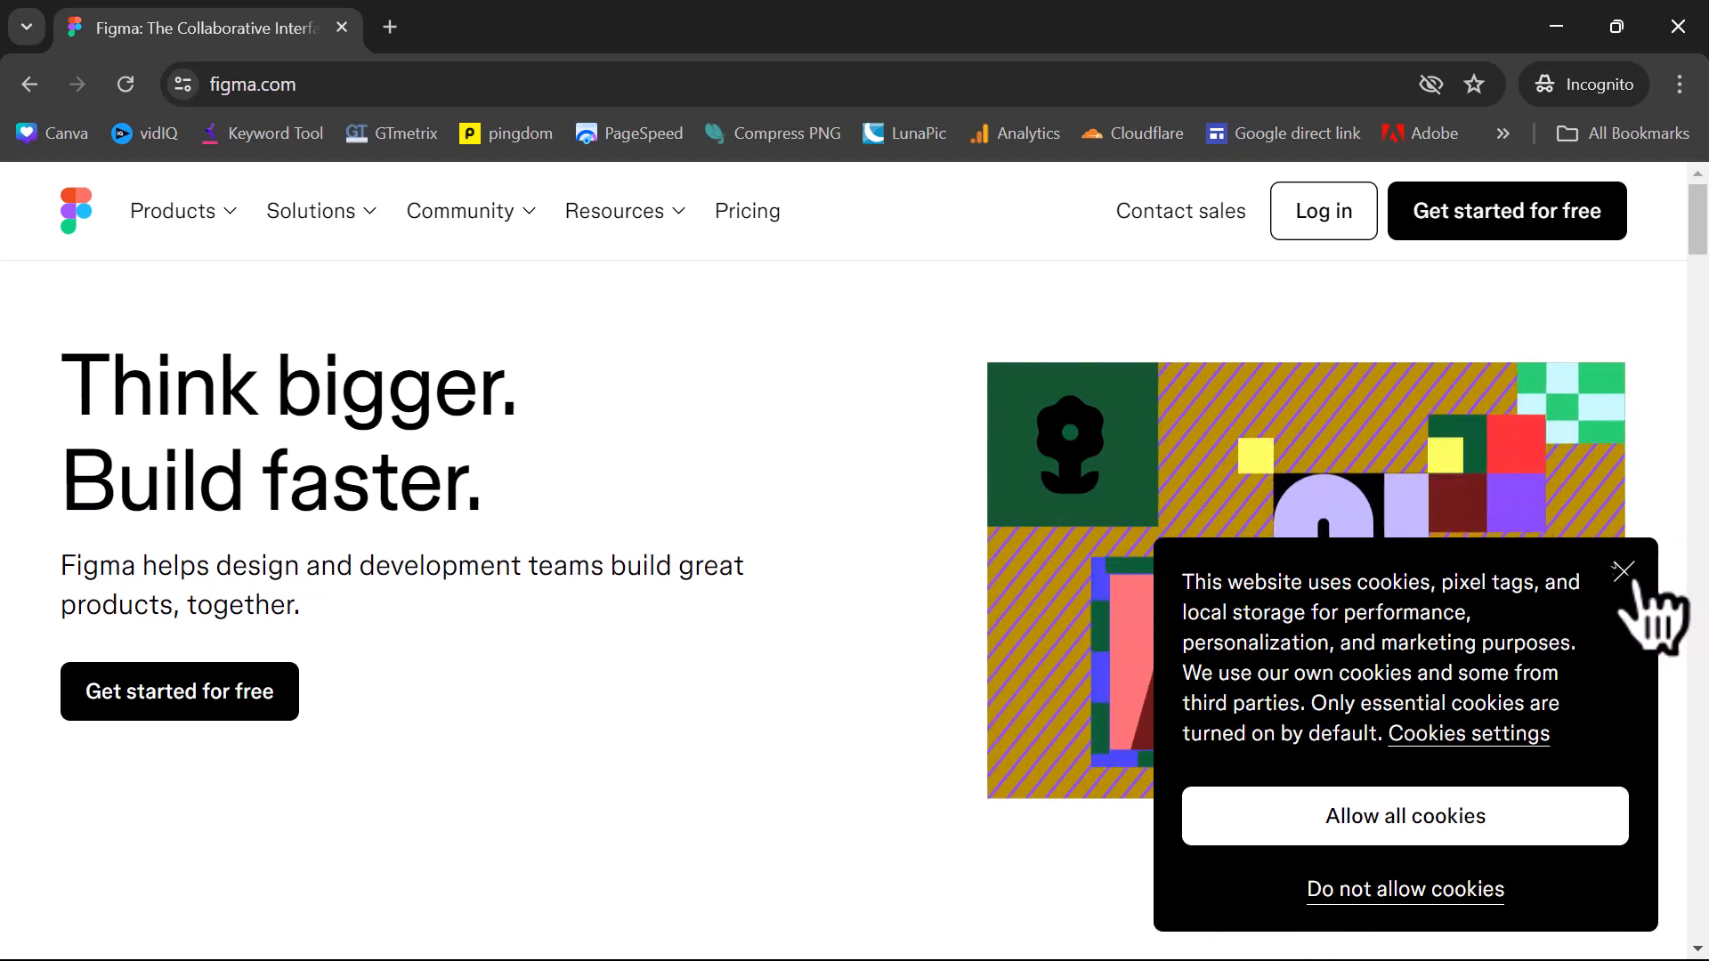
Dismiss the cookie notice, open the sign-up form, then close the incognito window.
click(1625, 572)
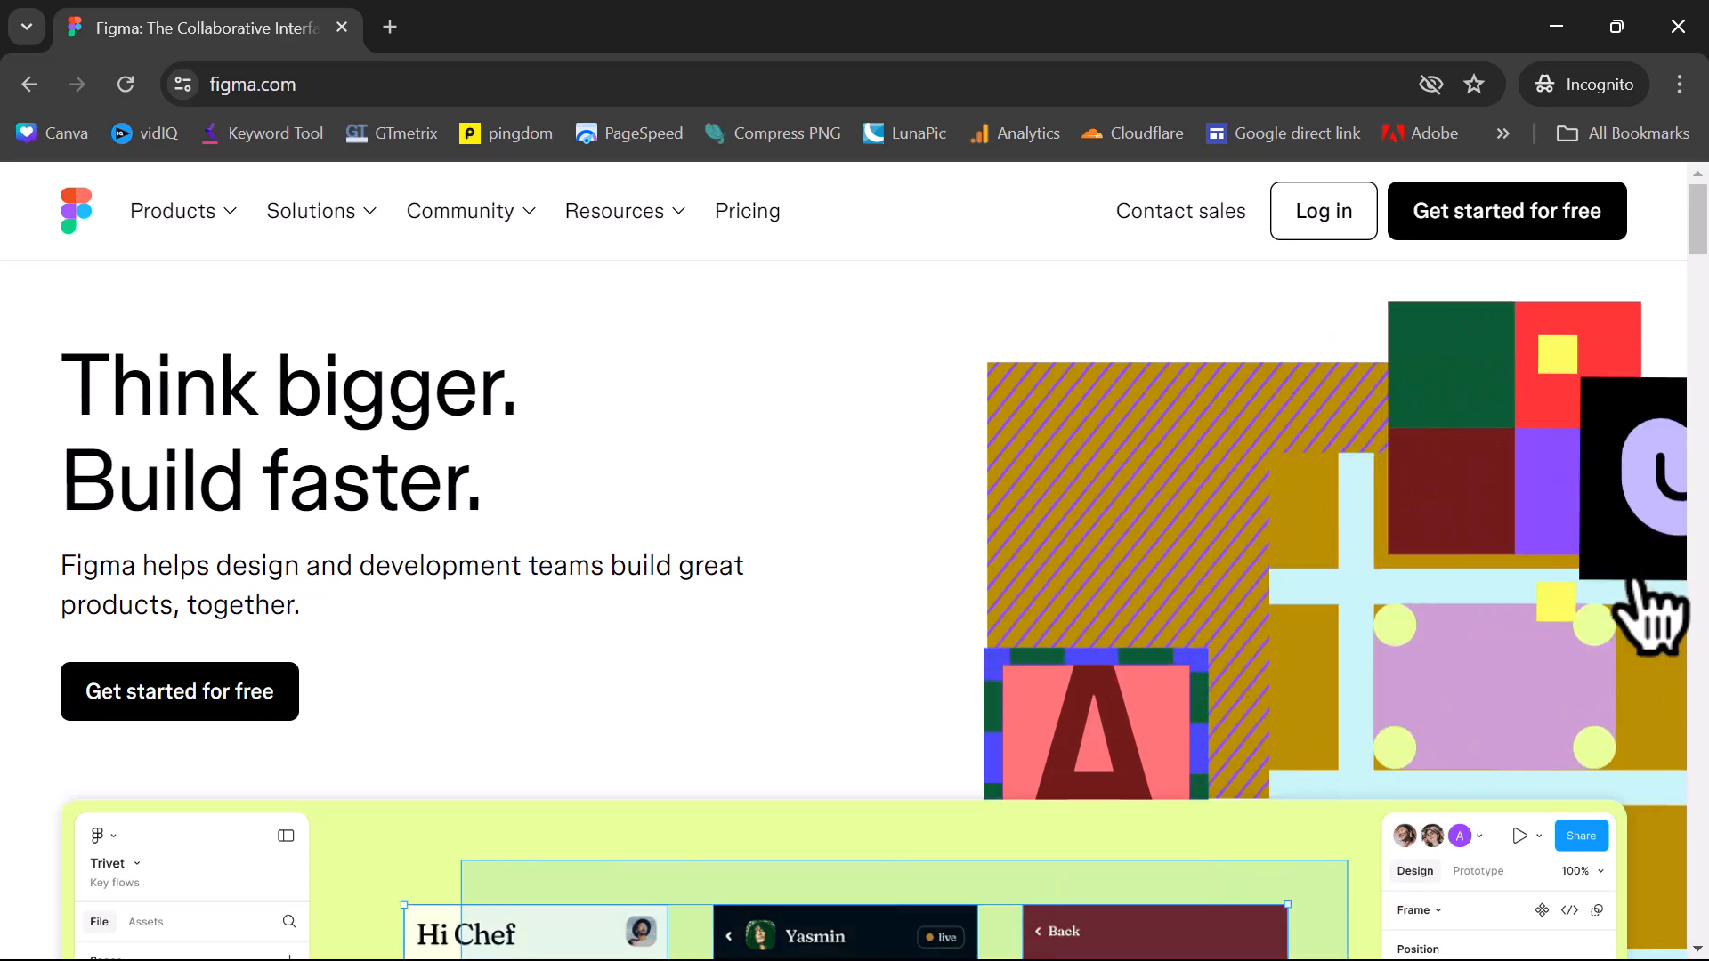
scroll(1602, 623, down, 6)
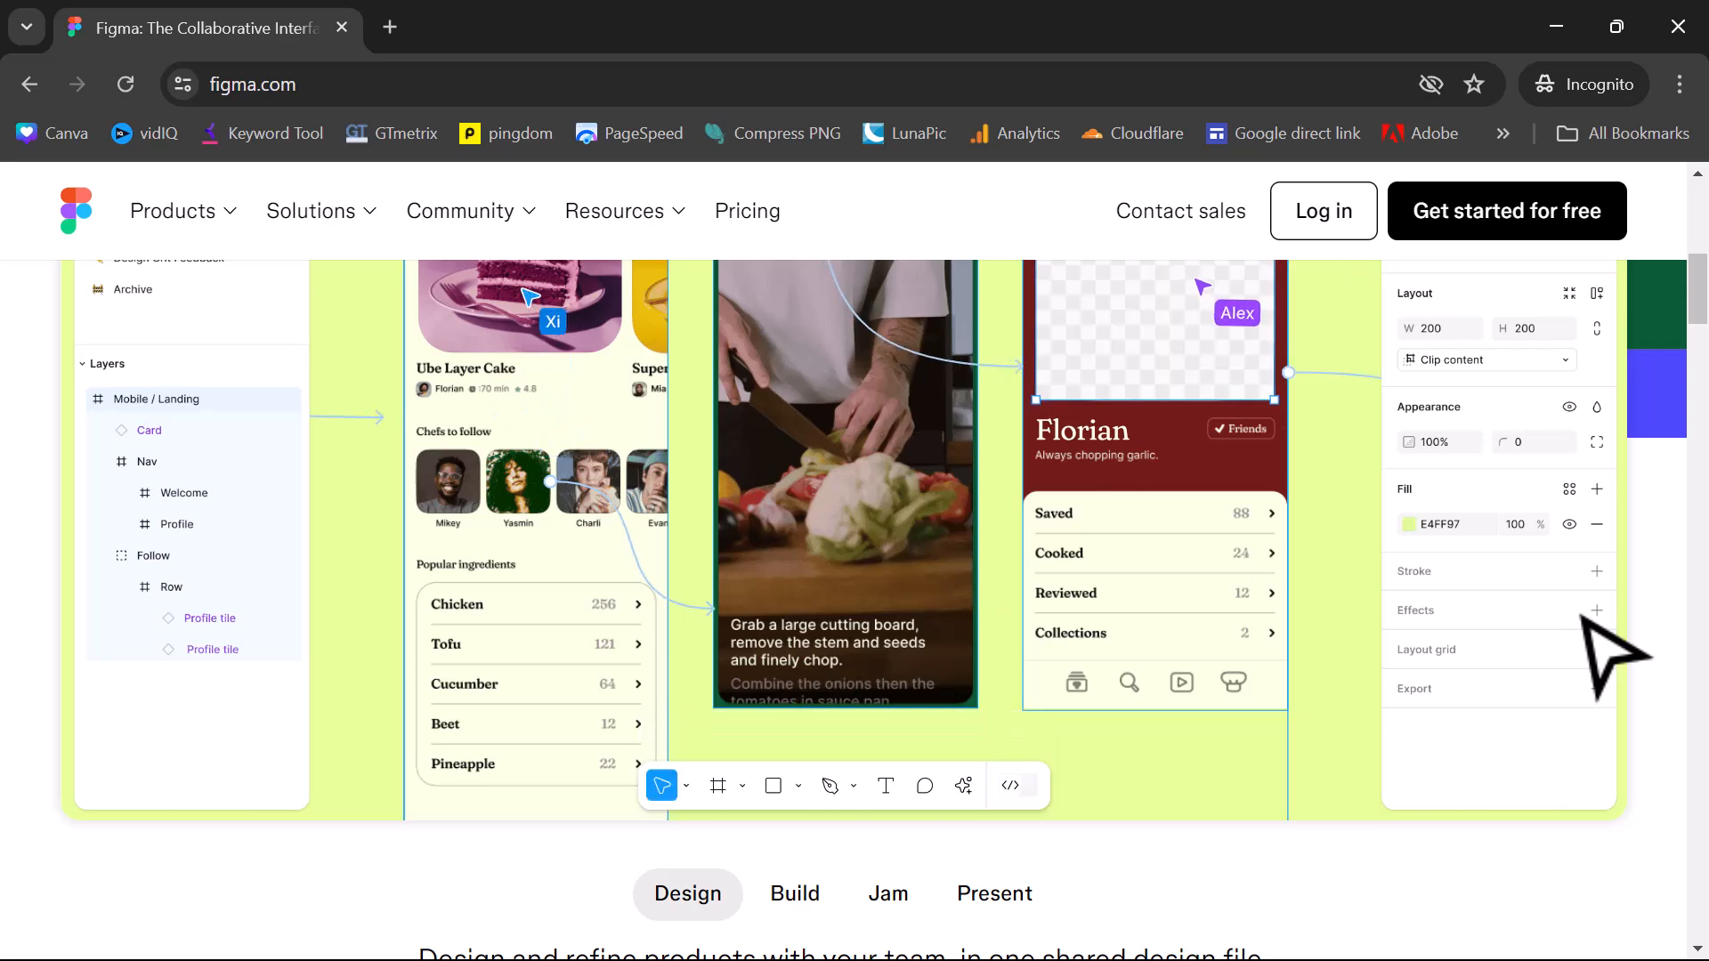
scroll(1615, 654, up, 5)
scroll(890, 534, up, 1)
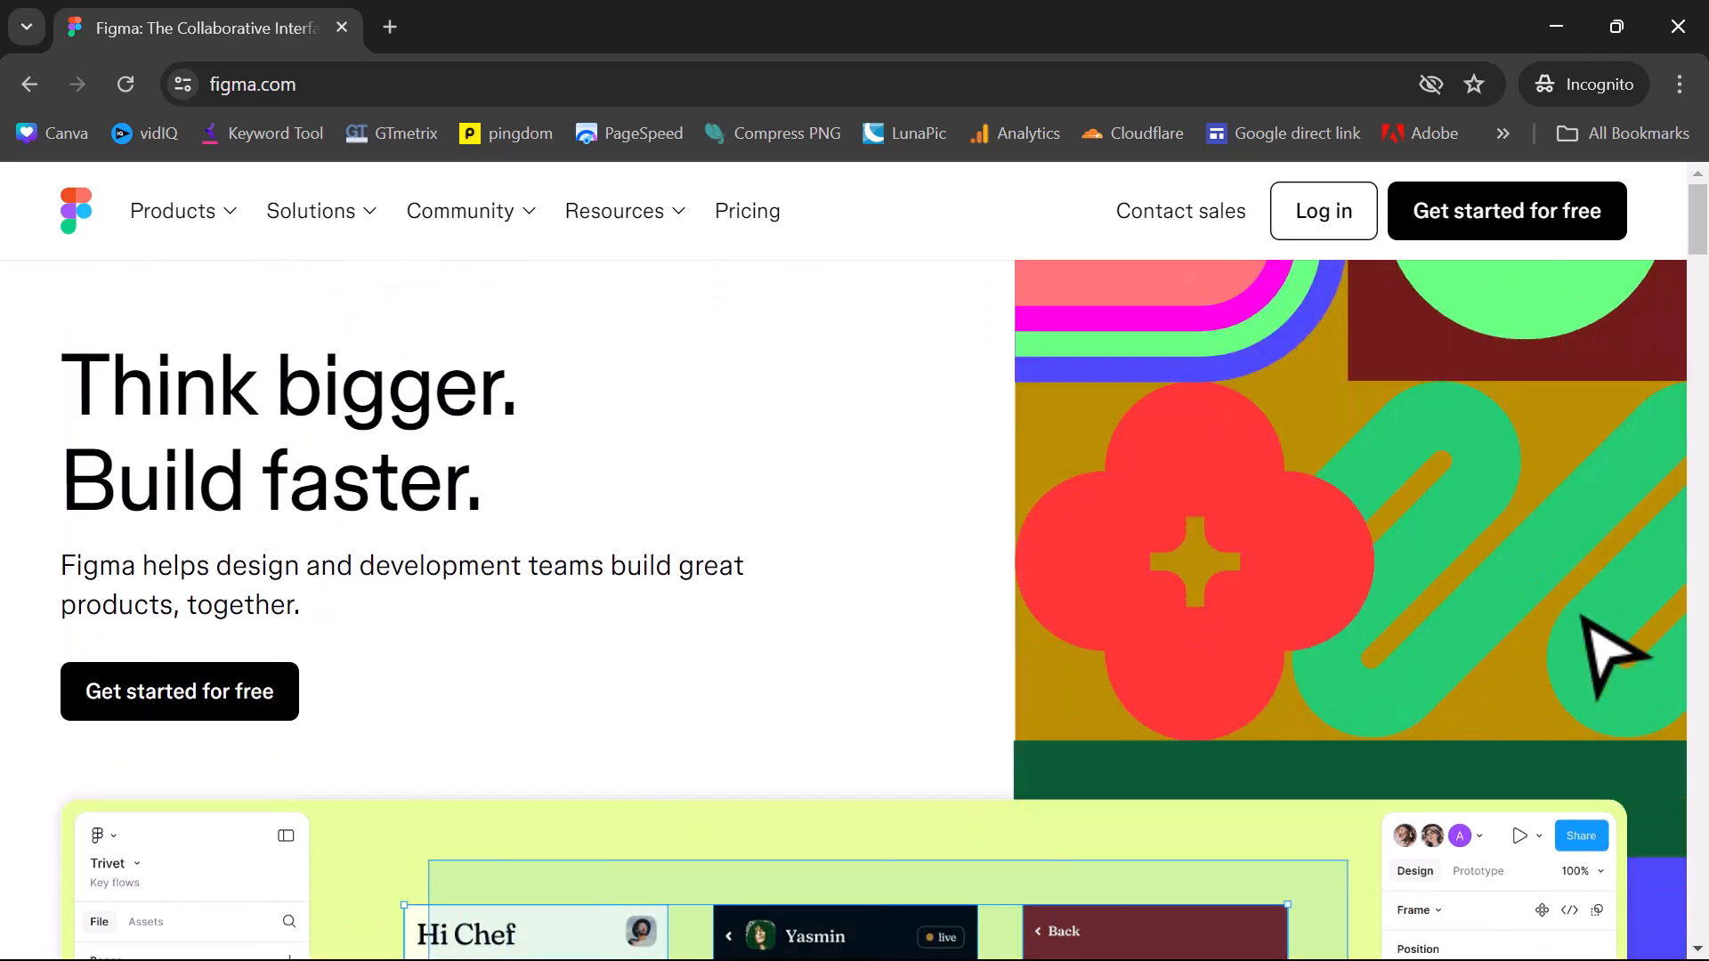
click(1593, 227)
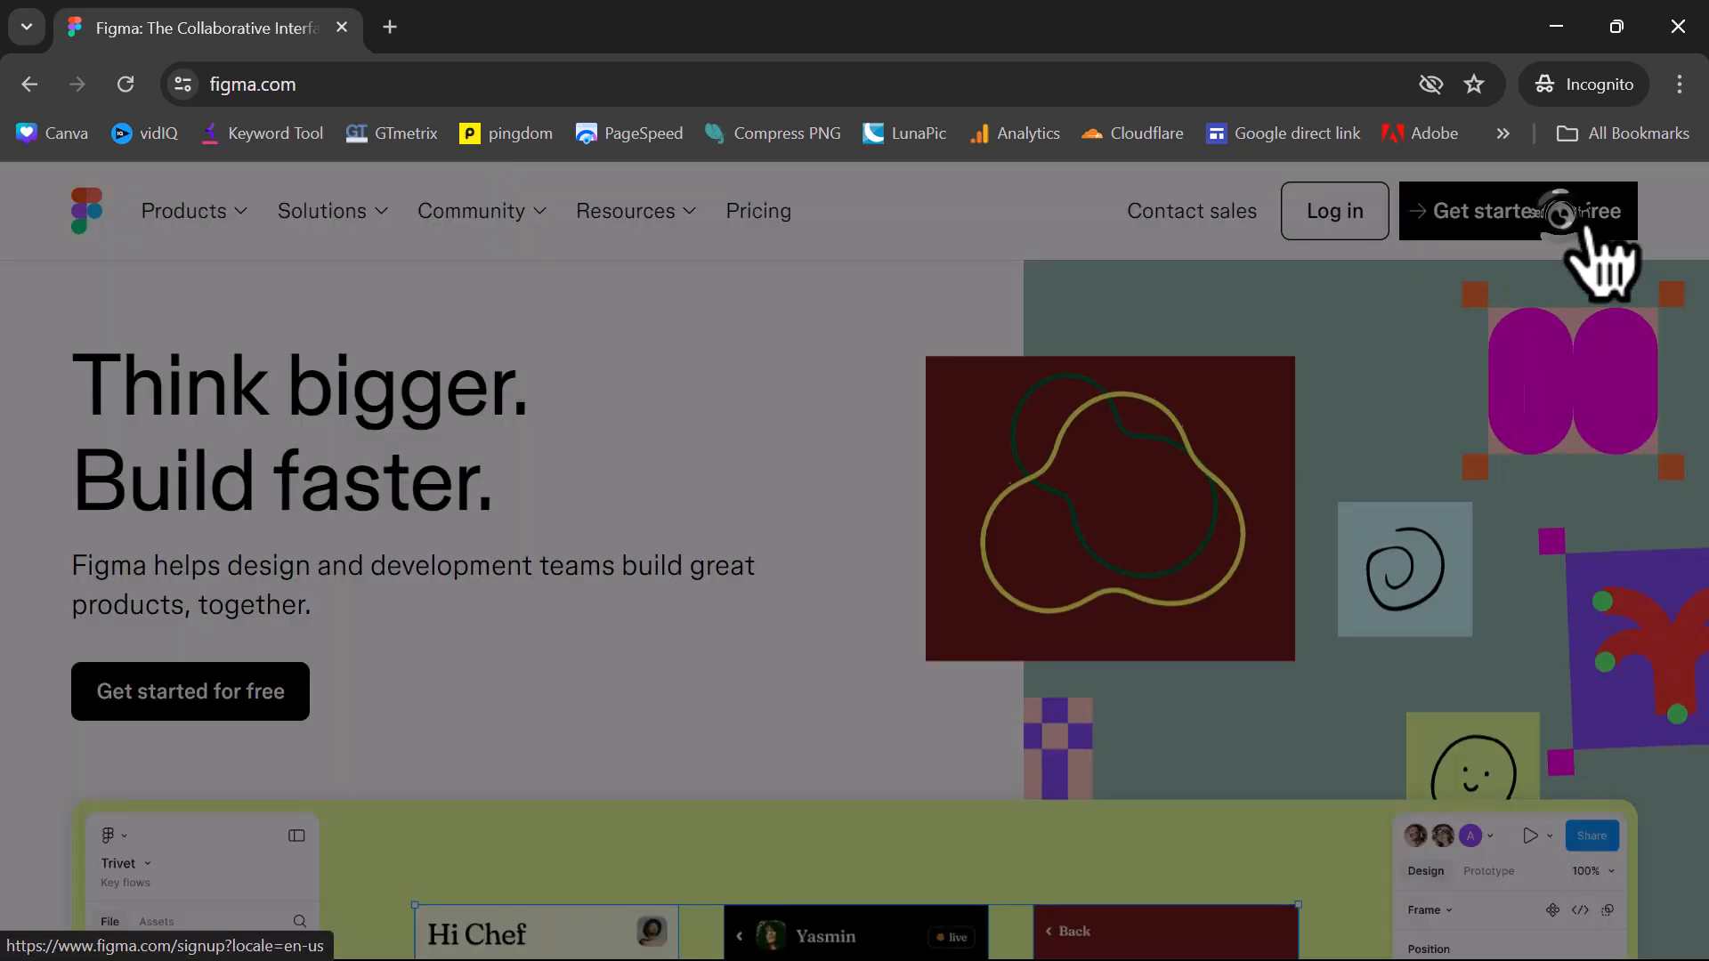
click(776, 500)
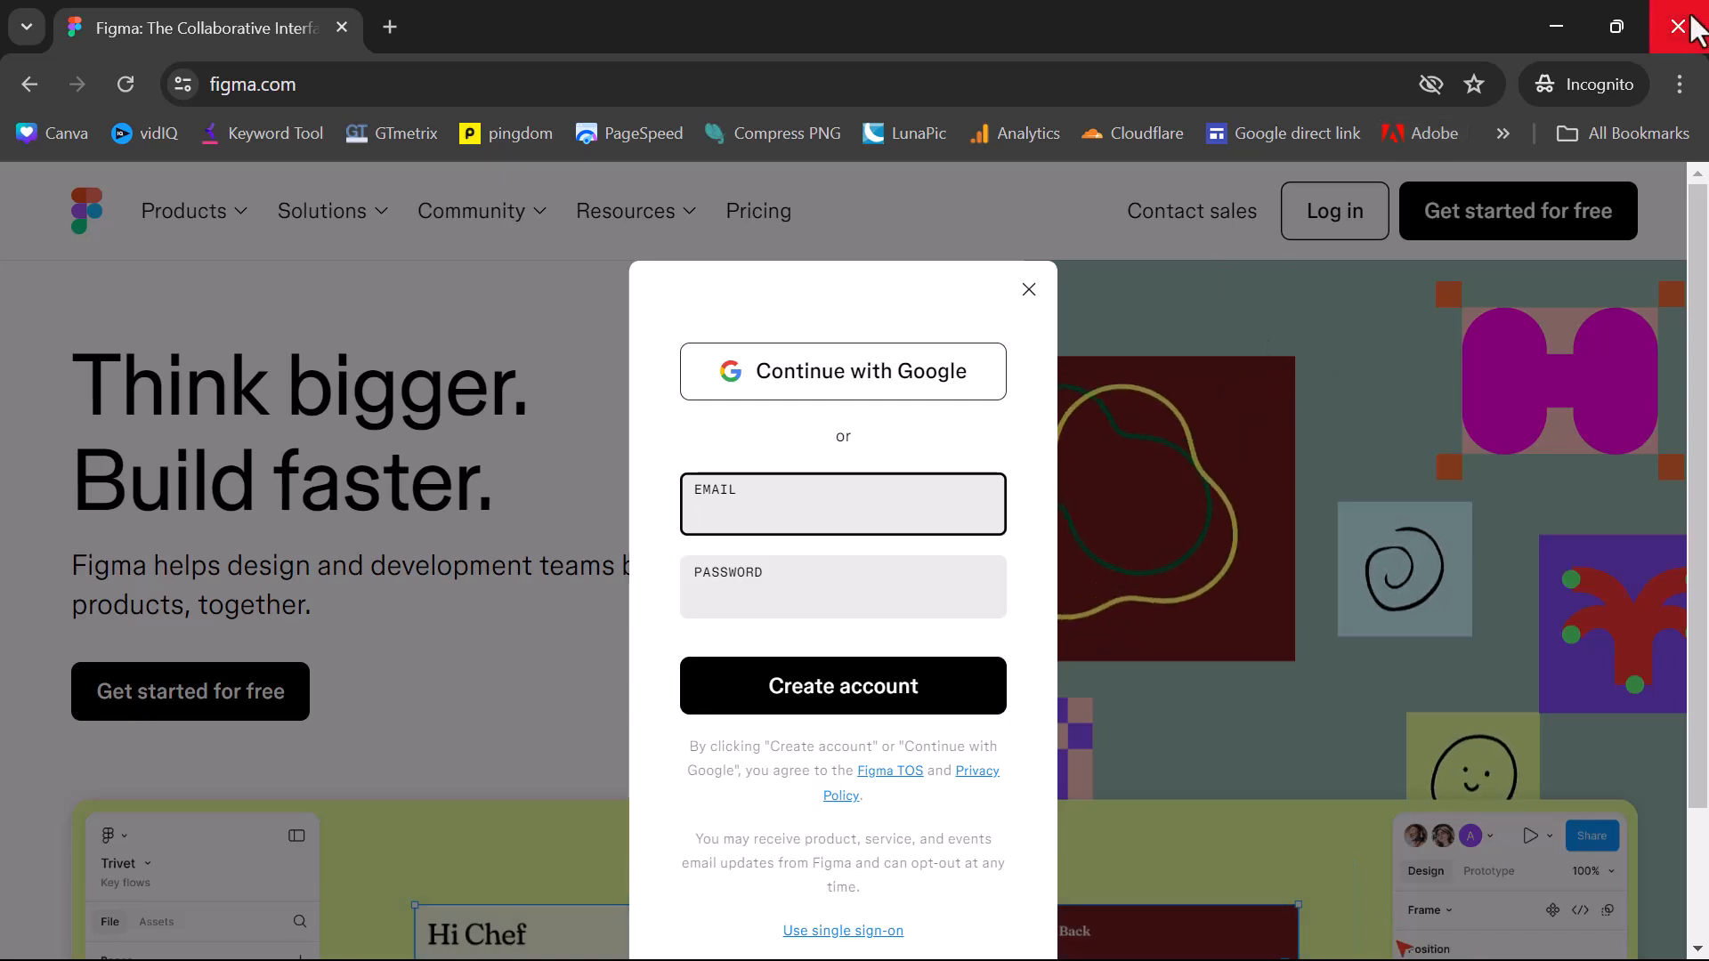
click(1677, 26)
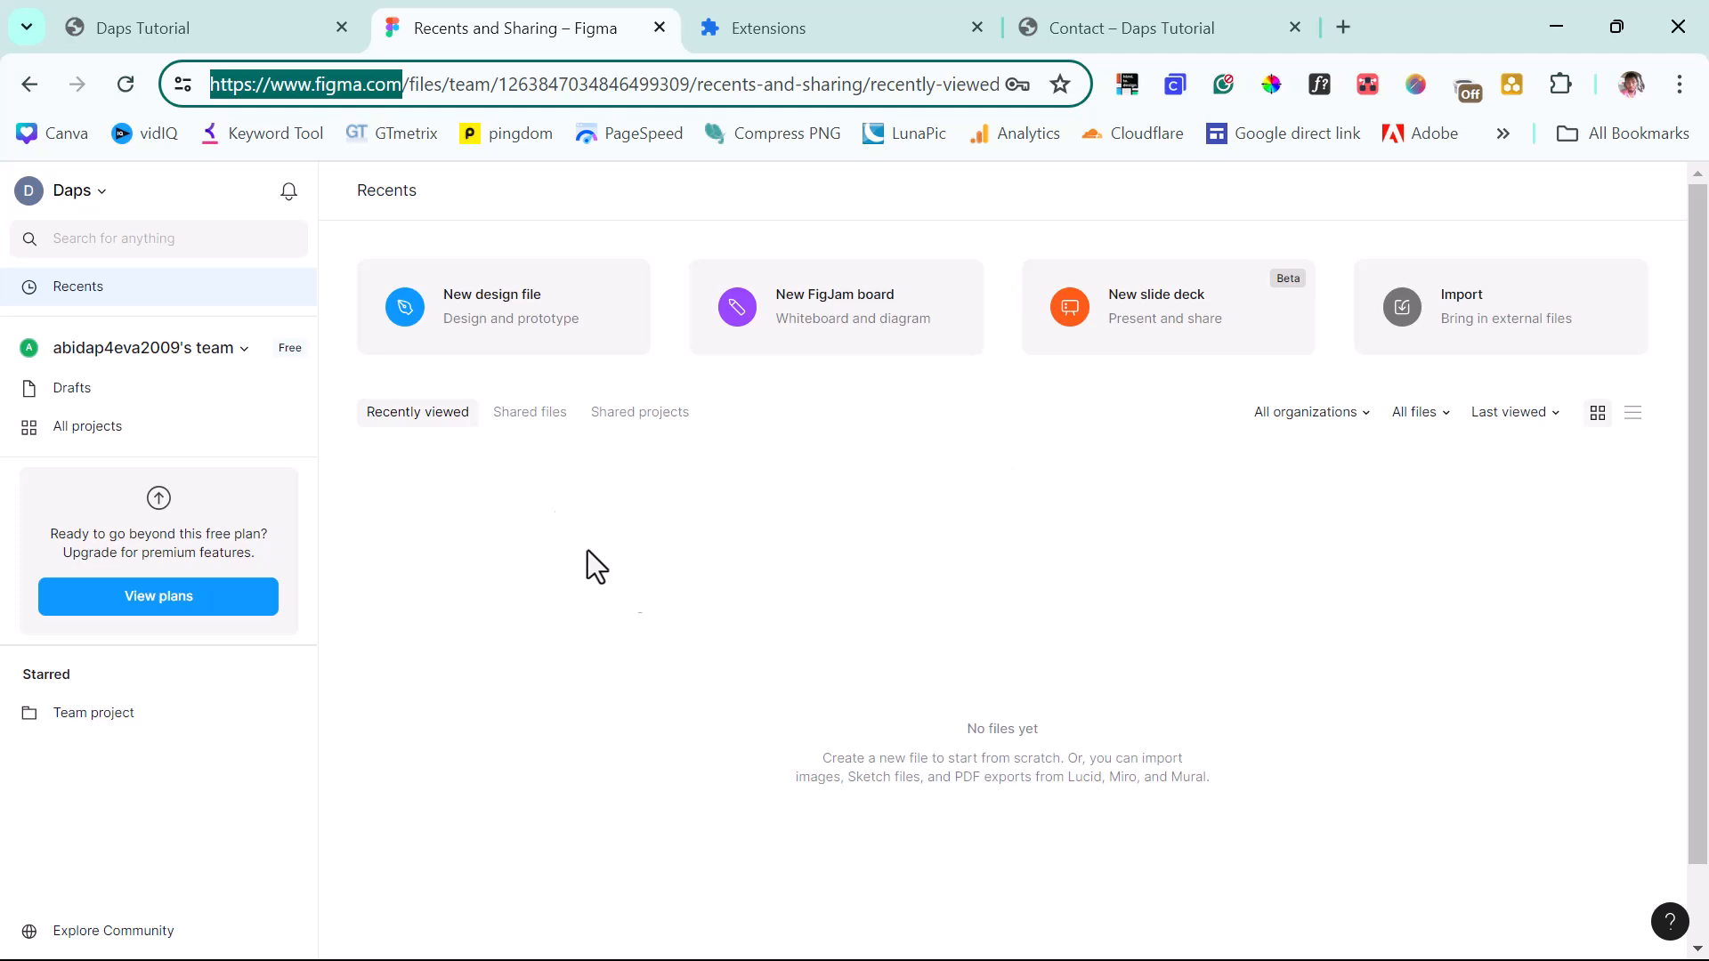
Create a new design file titled 'Daps Tuts', dismiss the drafts tip, and switch to the local Contact Us tab.
click(485, 327)
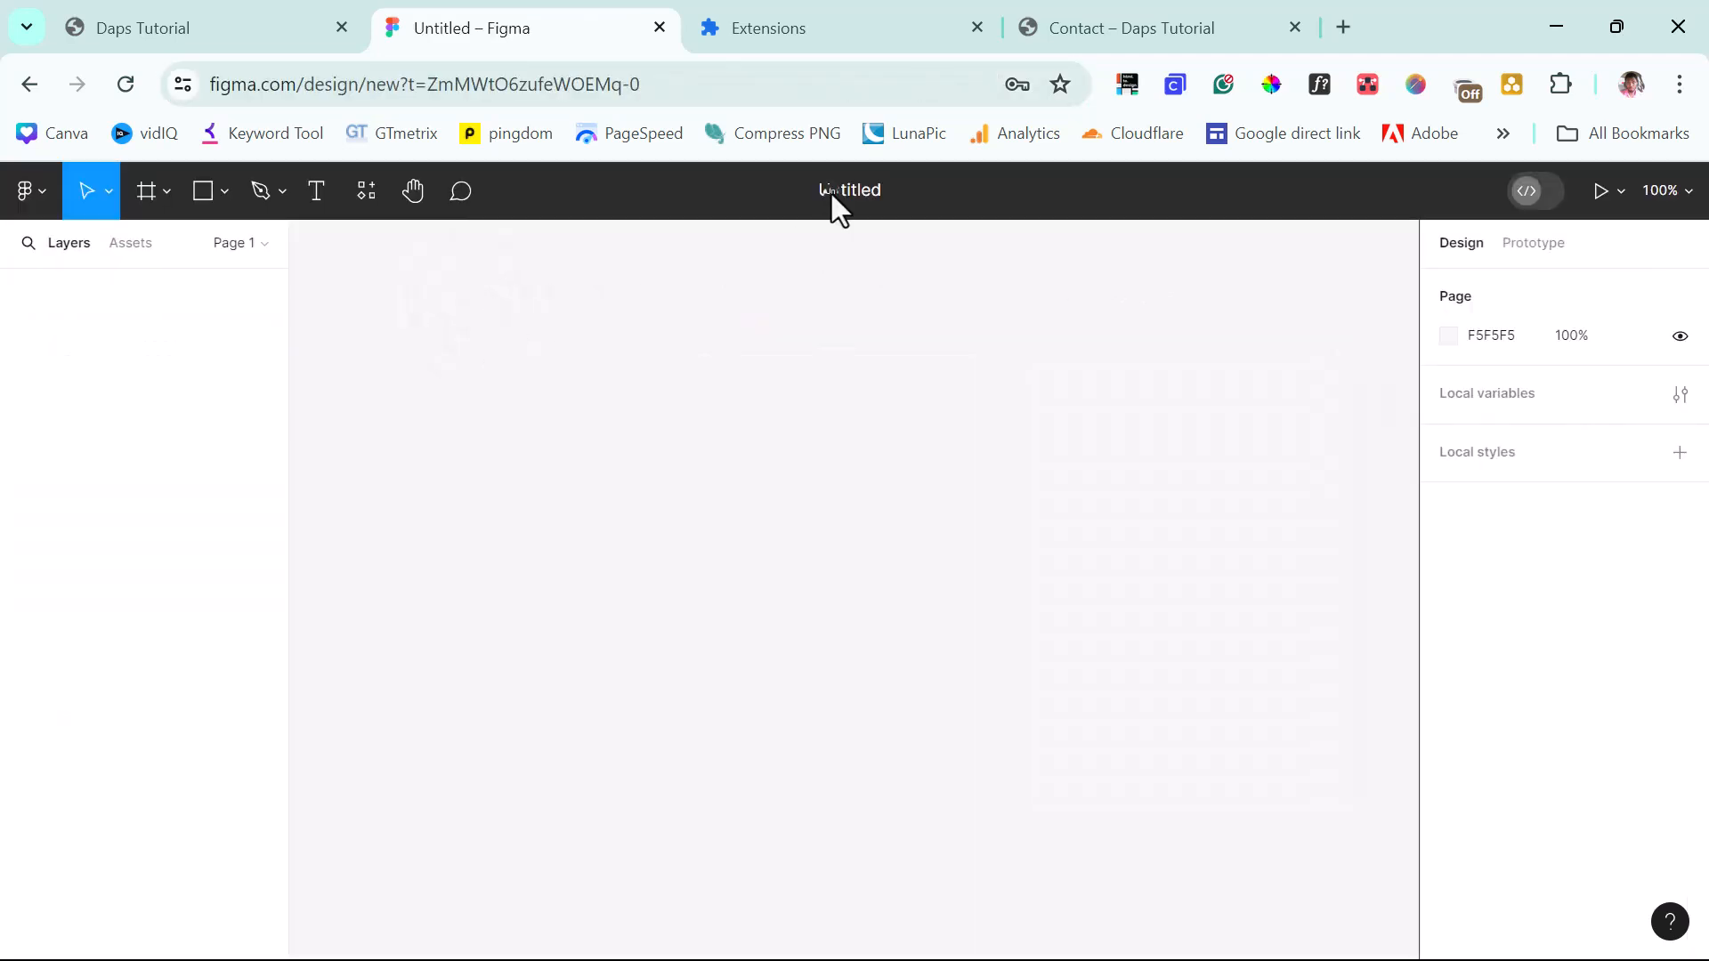
double_click(832, 192)
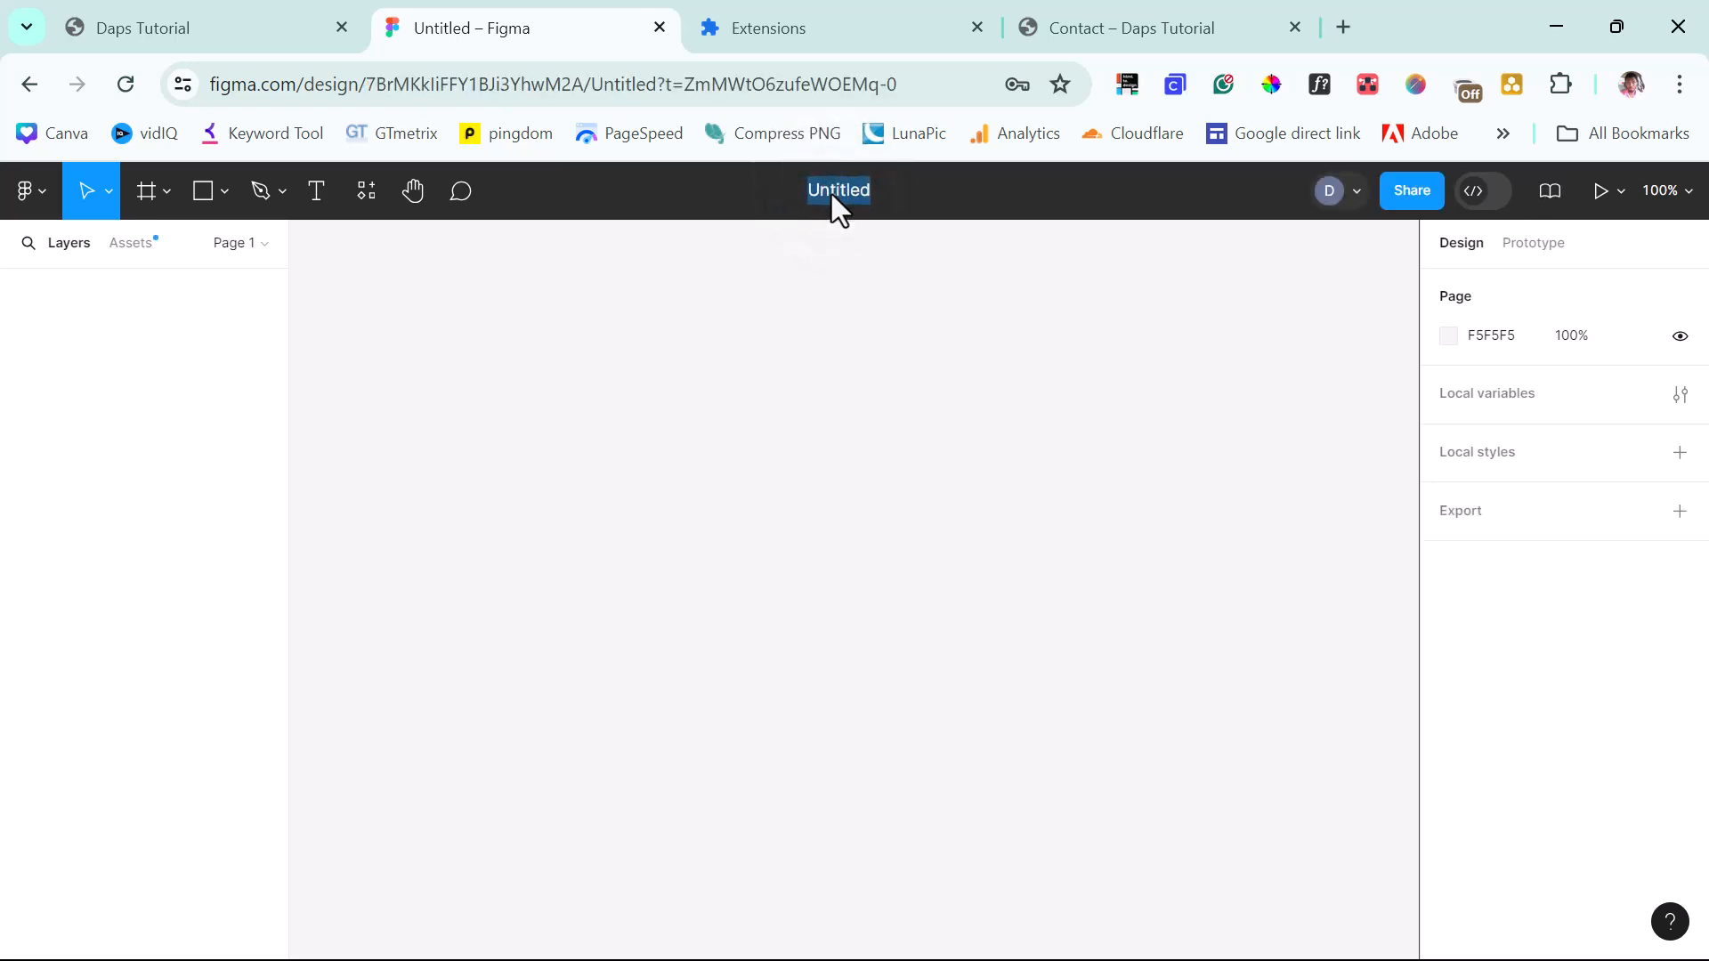
text(Daps Tuts)
key(Return)
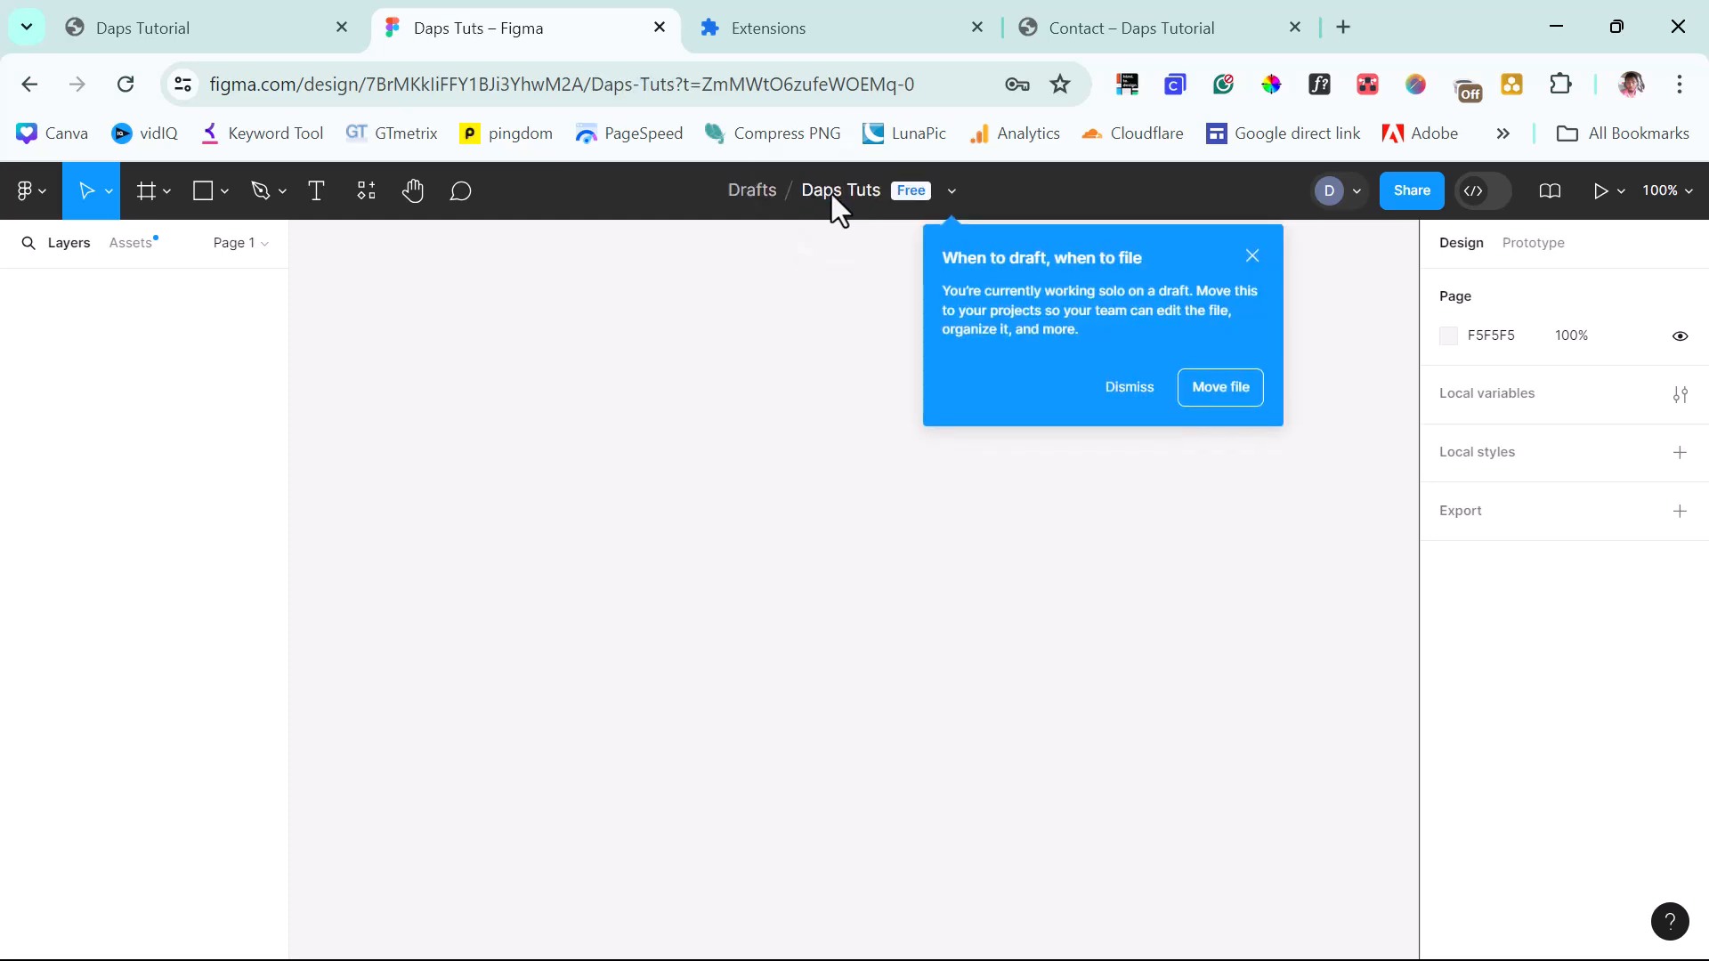
click(1253, 257)
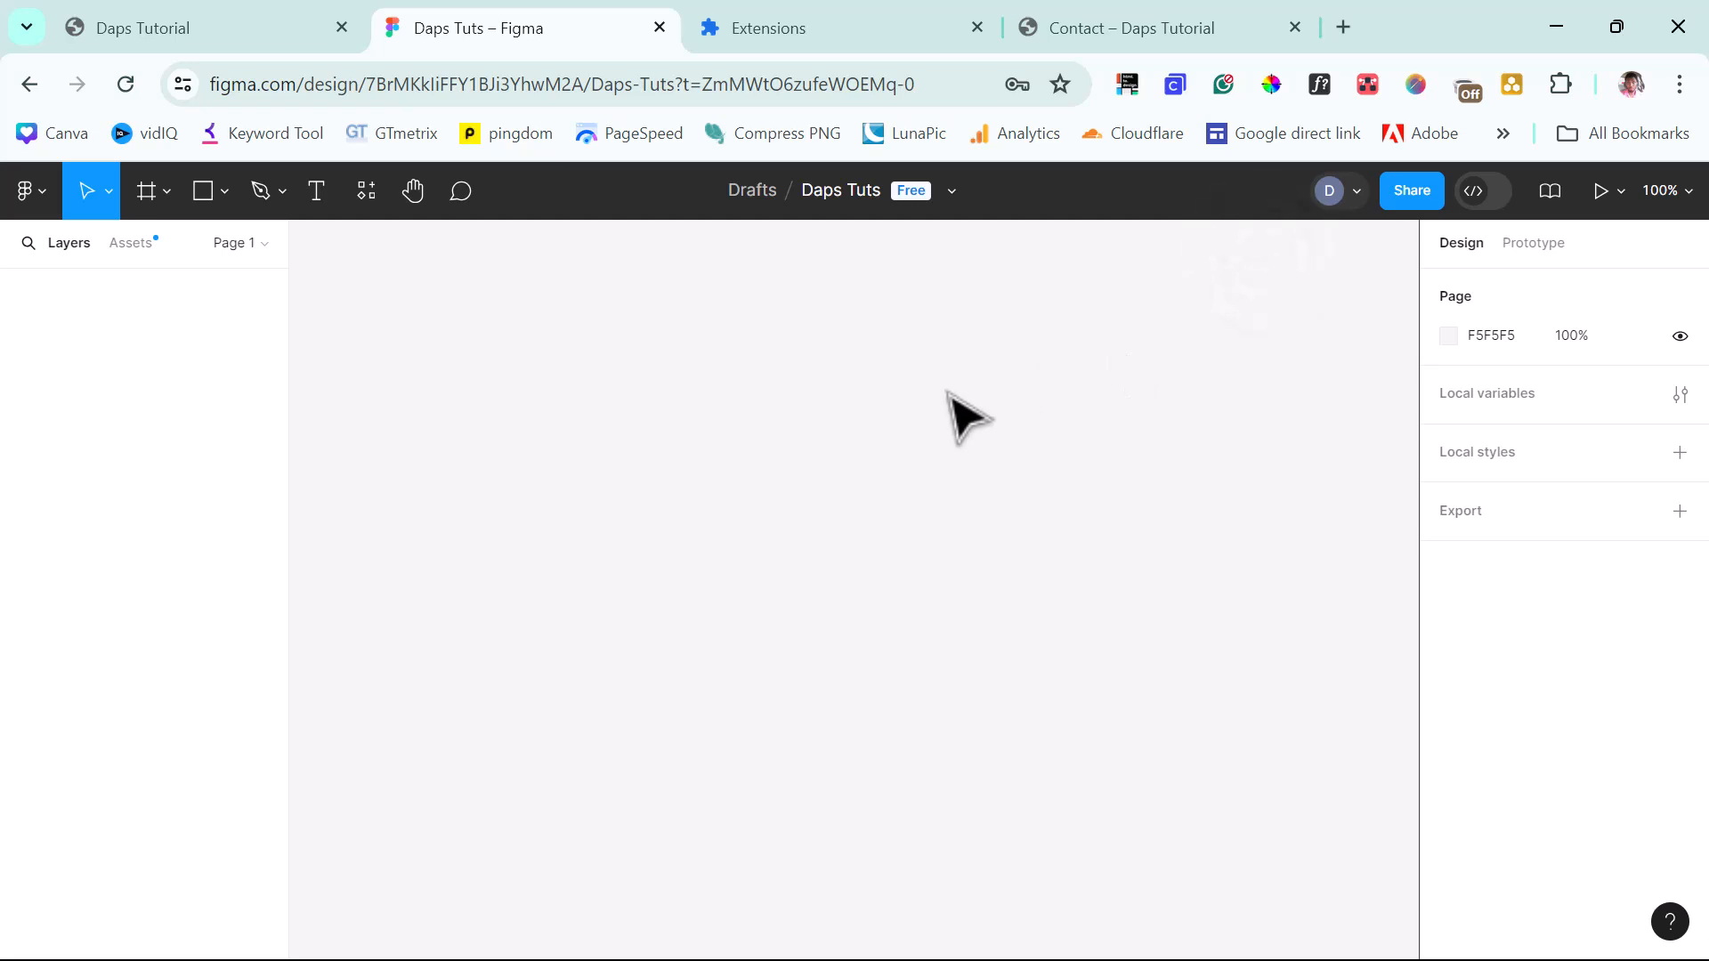
click(1068, 35)
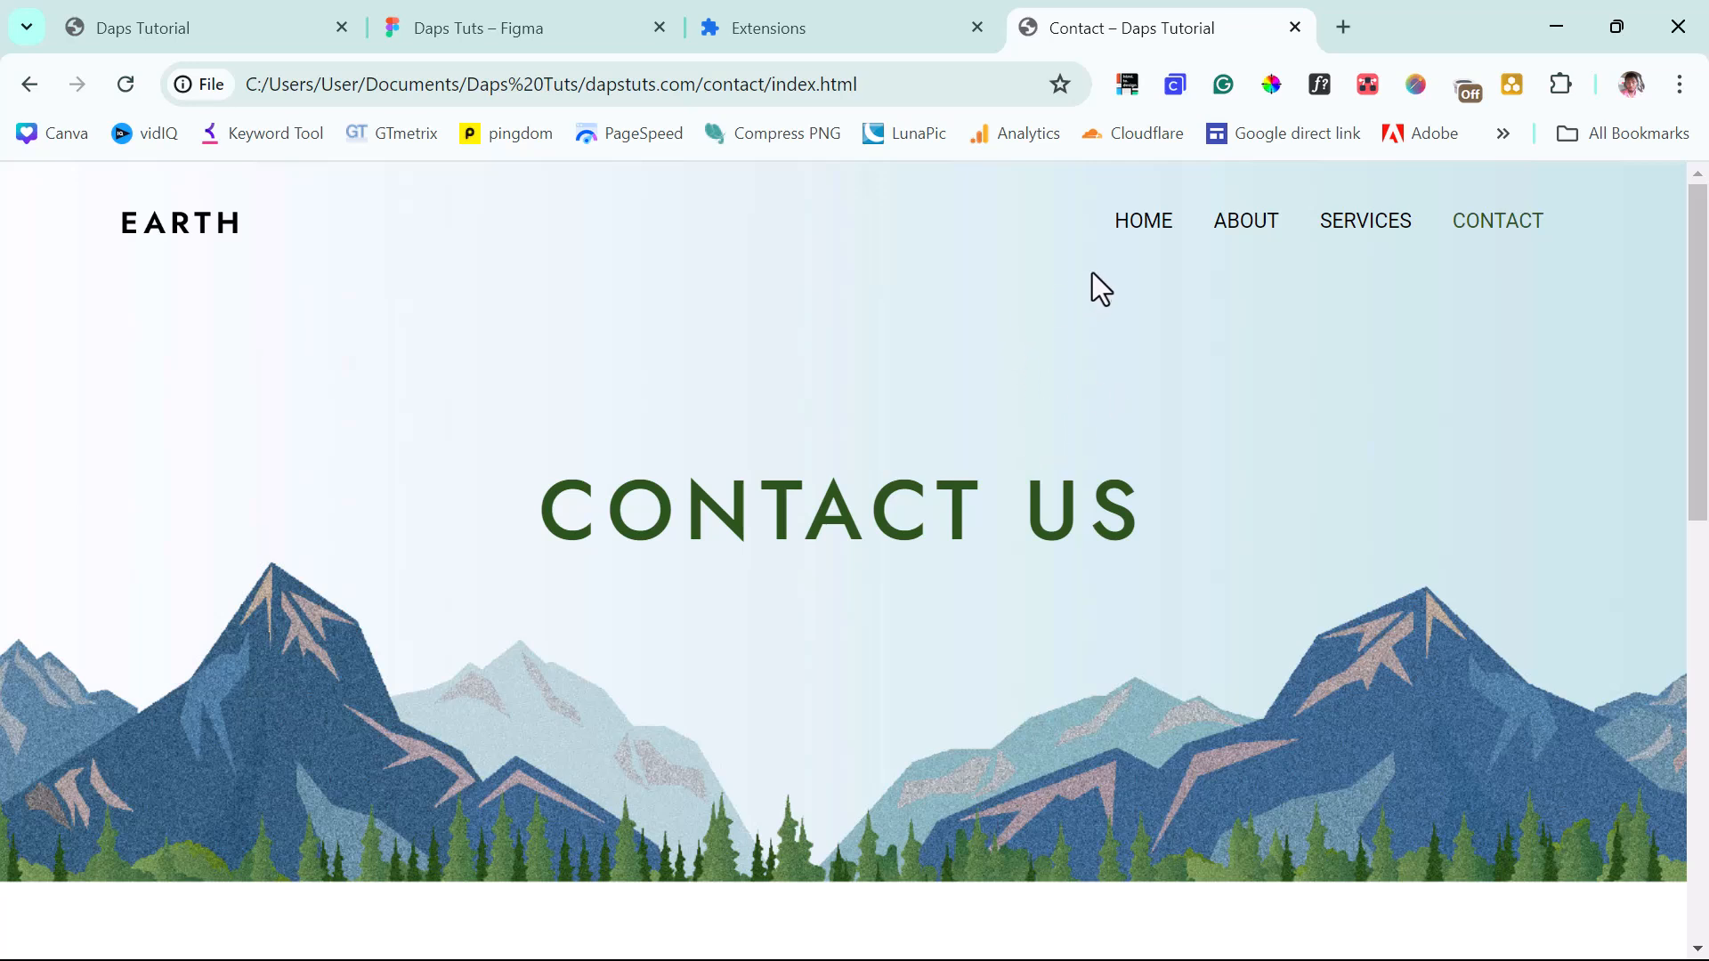
Load the EARTH site's HOME page, then go back to the Daps Tuts Figma file.
click(1141, 224)
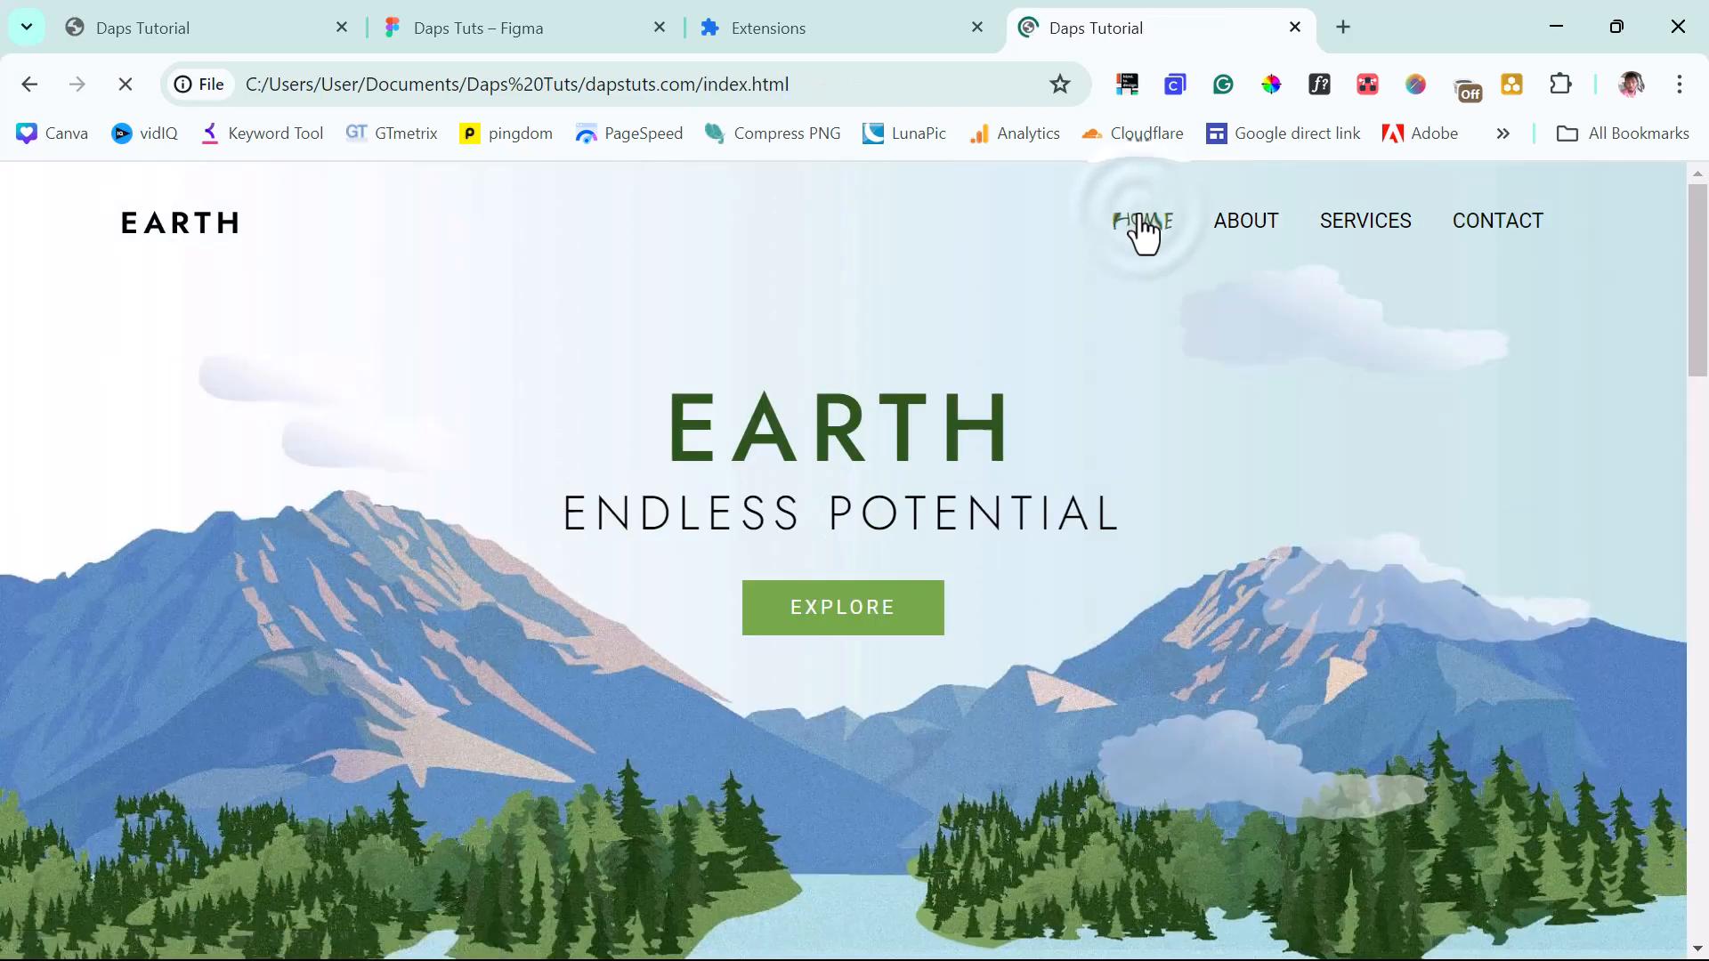
click(490, 28)
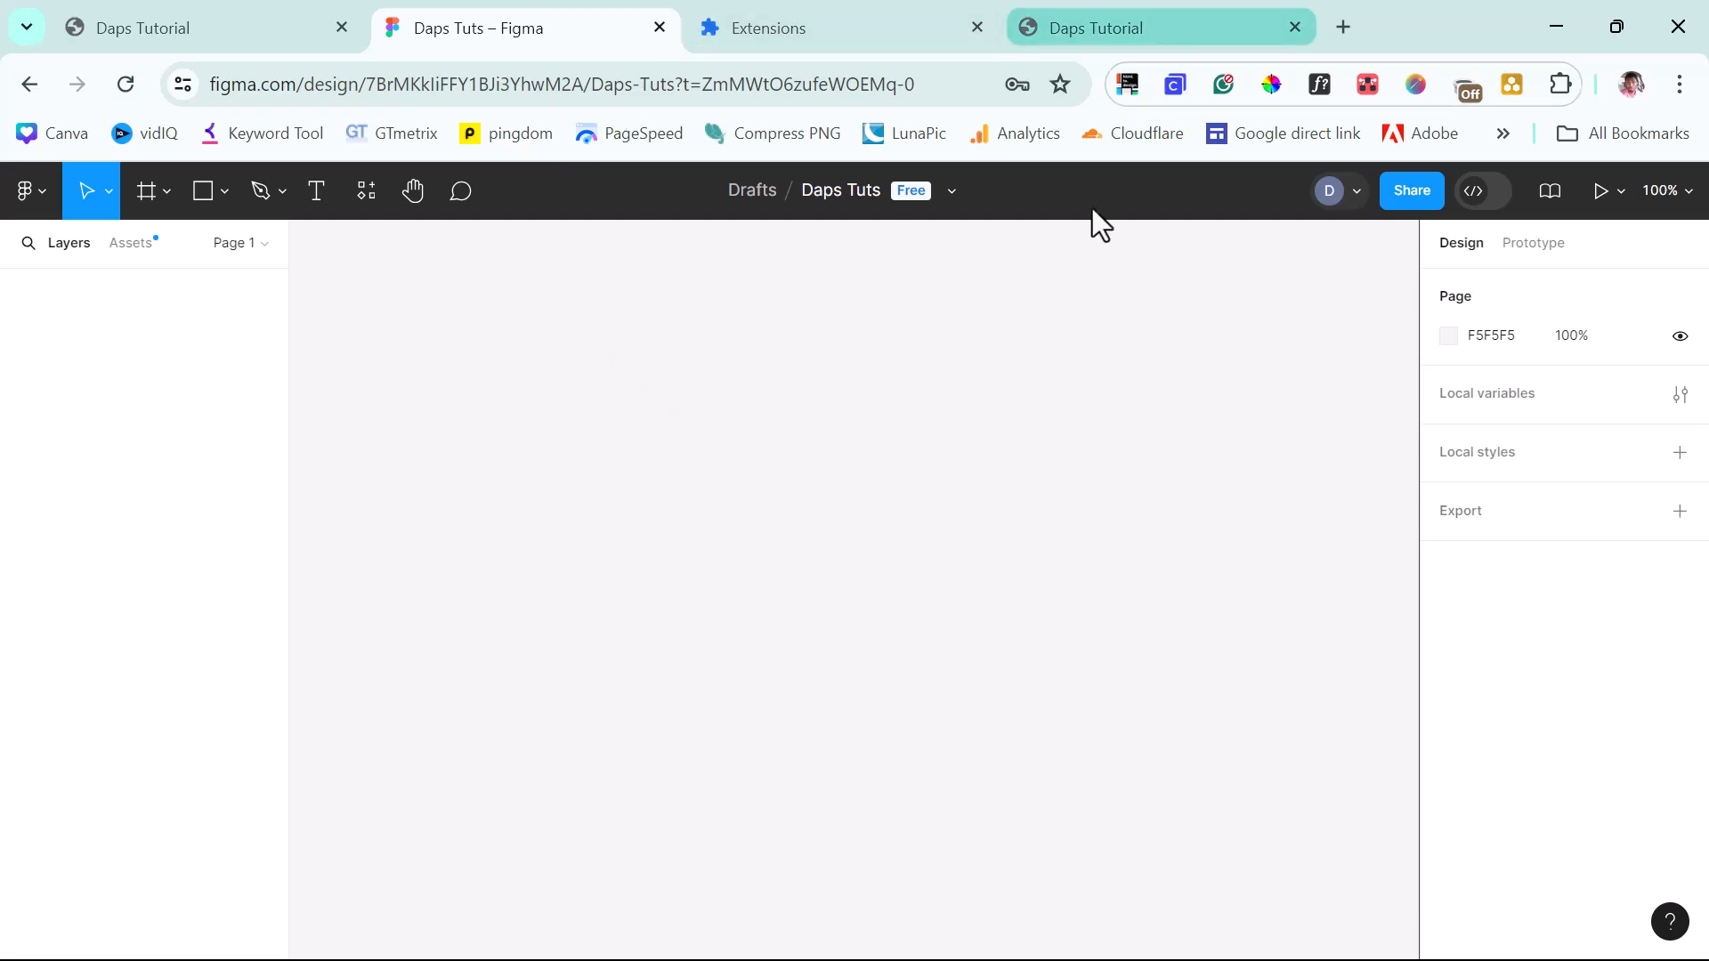
Launch the html.to.design plugin via Plugins > Manage plugins in Figma's main menu.
click(30, 188)
mouse_move(105, 573)
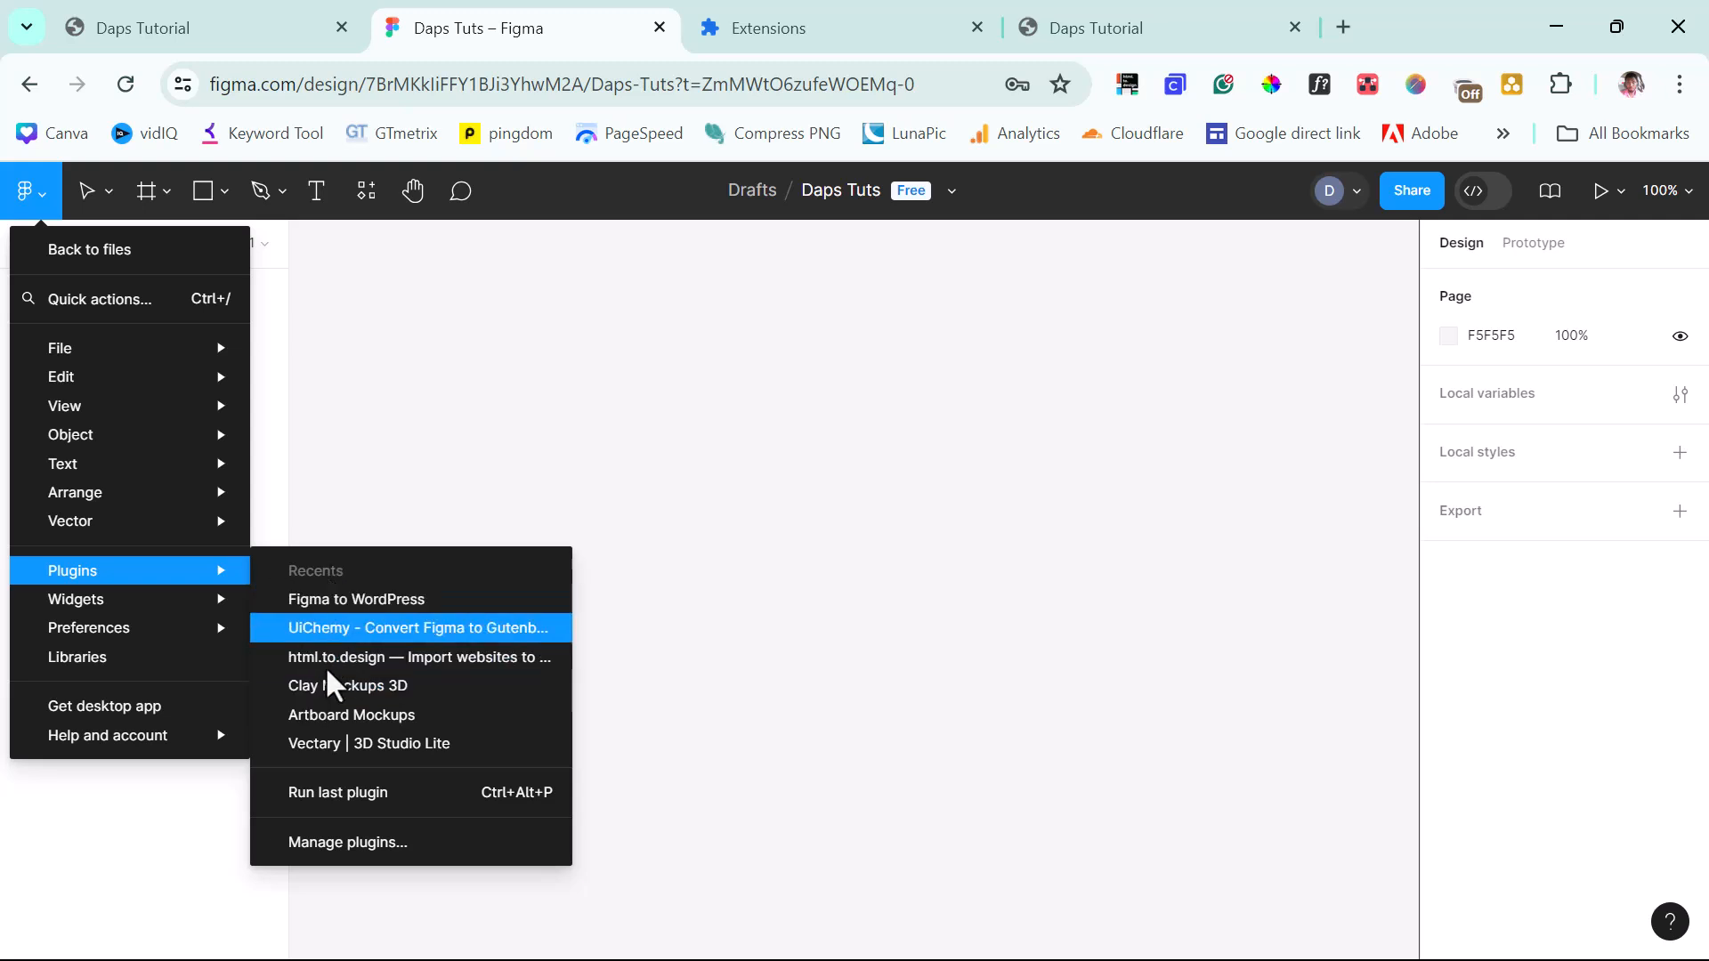
click(359, 844)
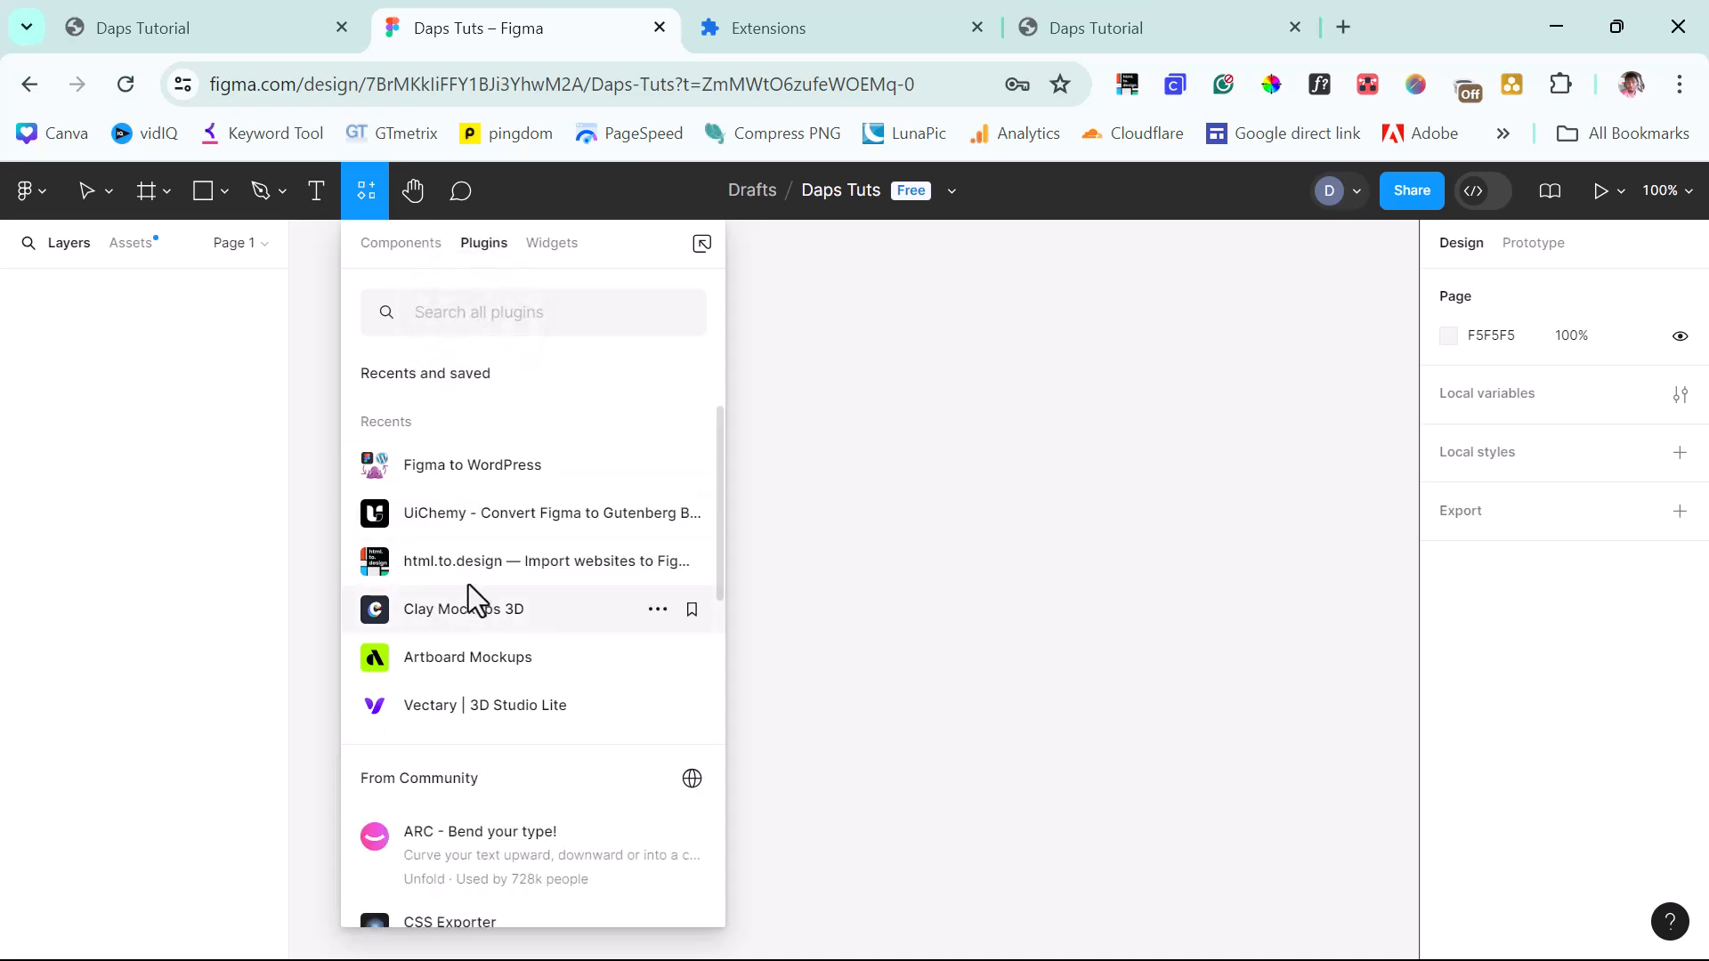
click(460, 556)
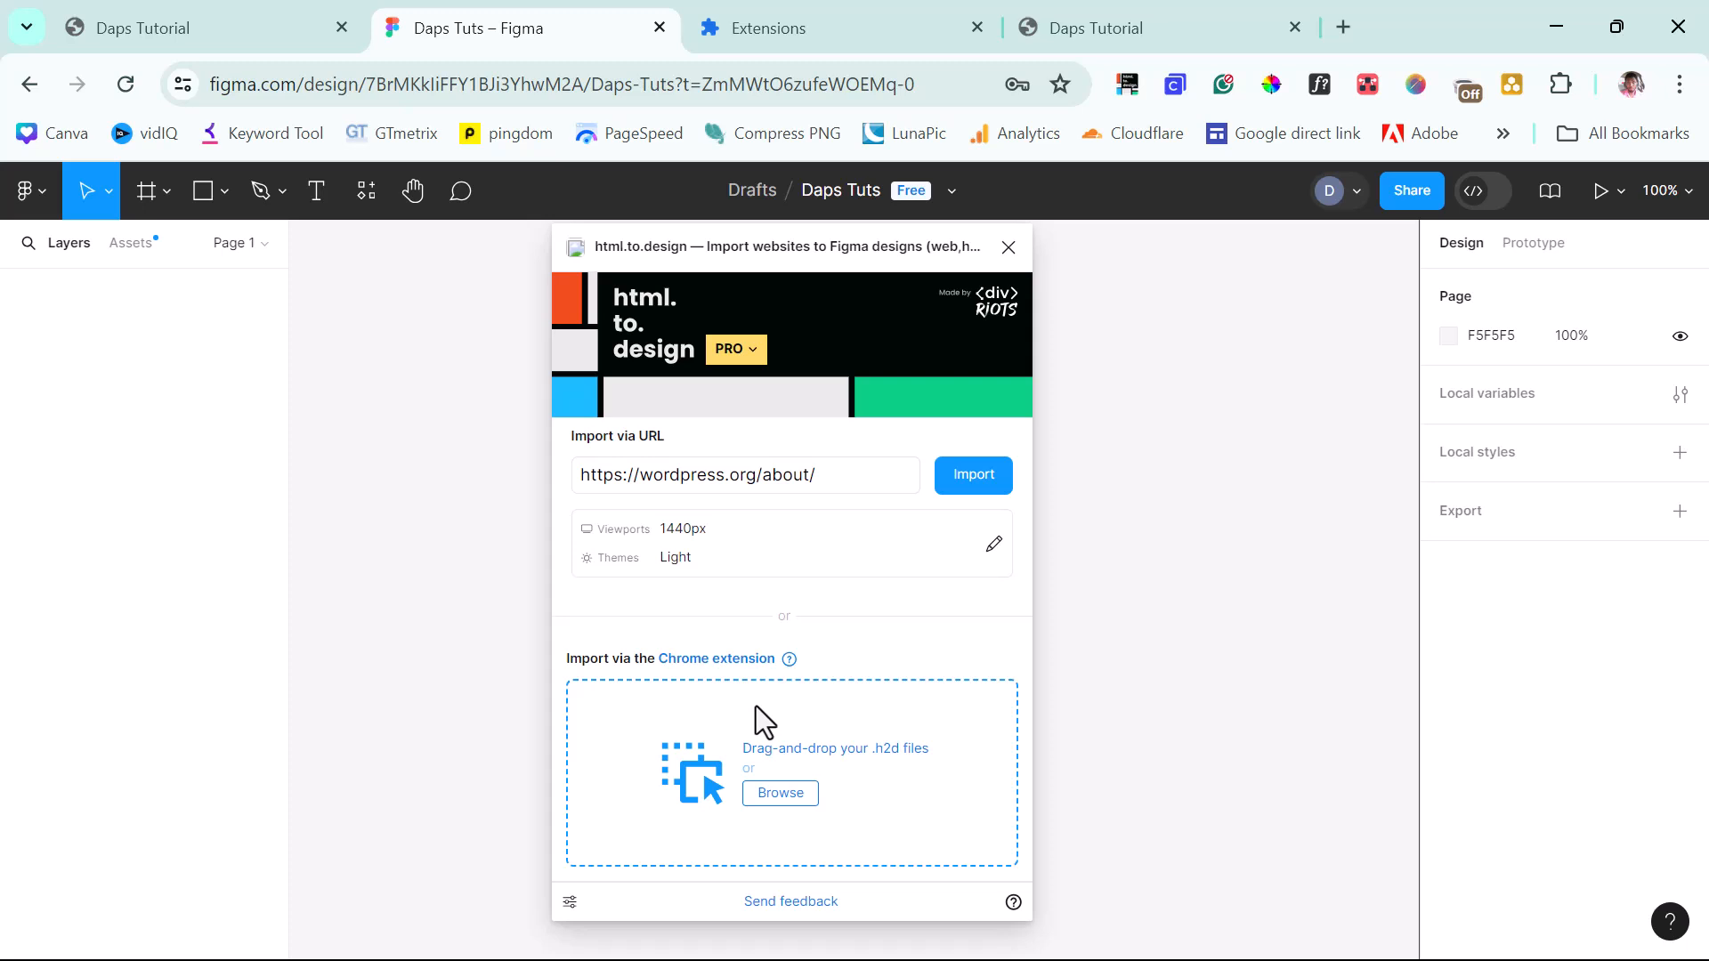
Check the dapstuts.com address in the live site tab, then return to the Figma plugin.
click(126, 27)
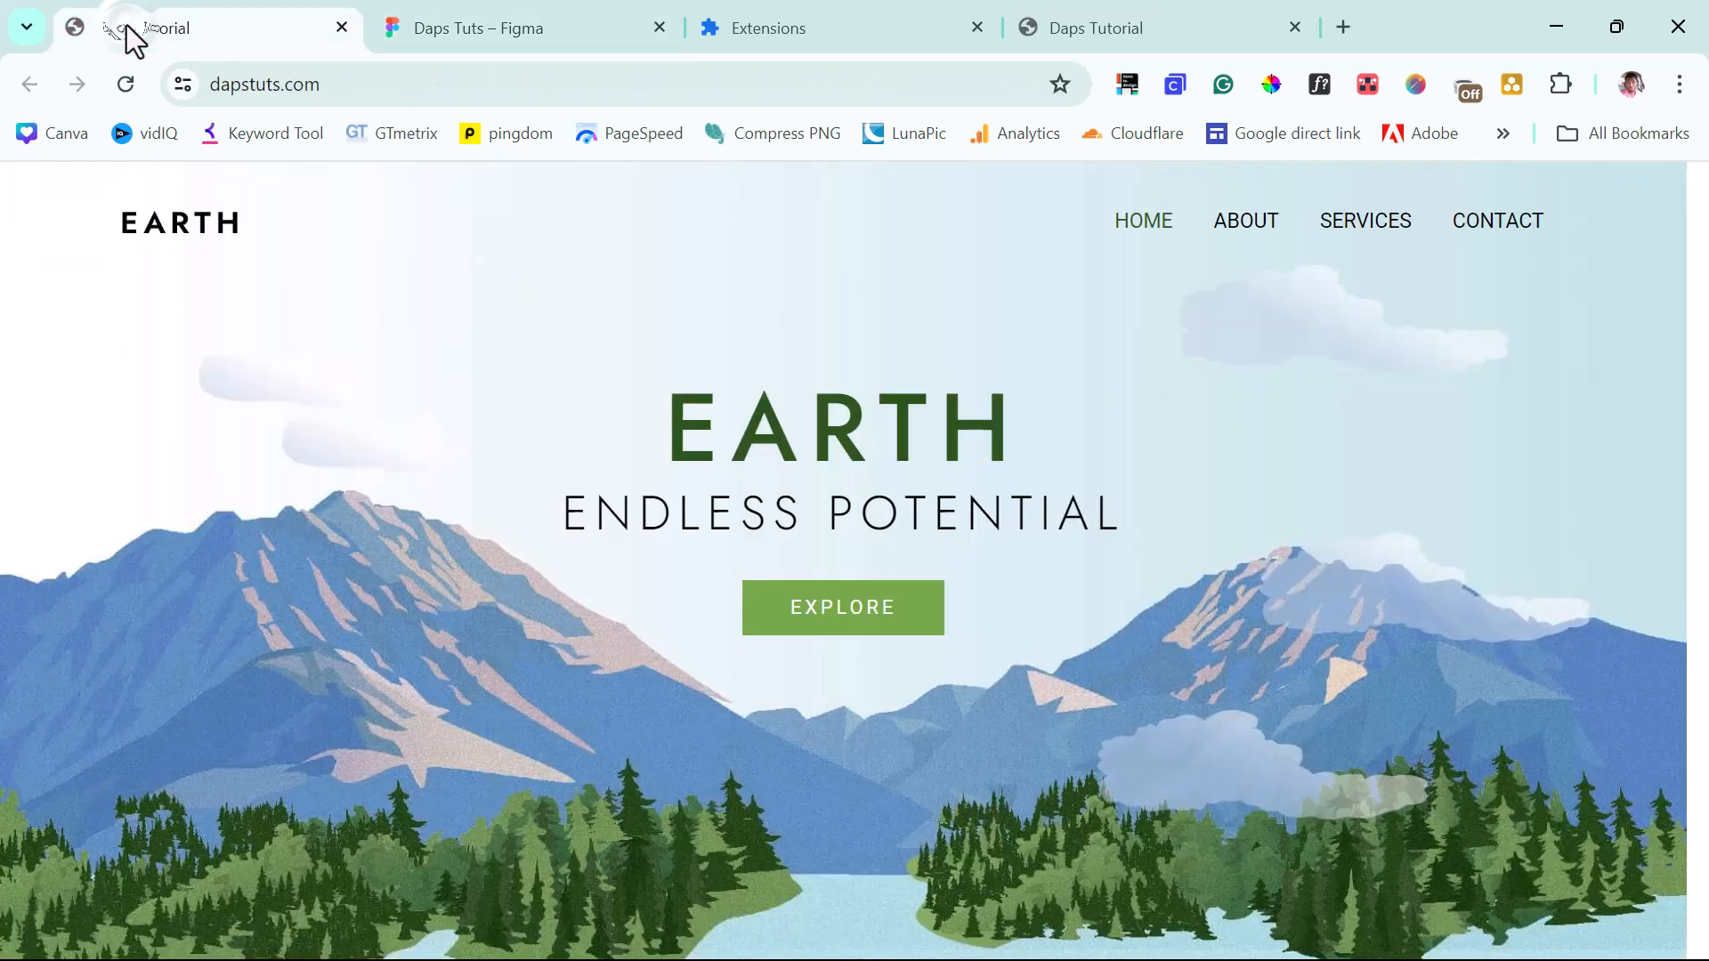
click(352, 83)
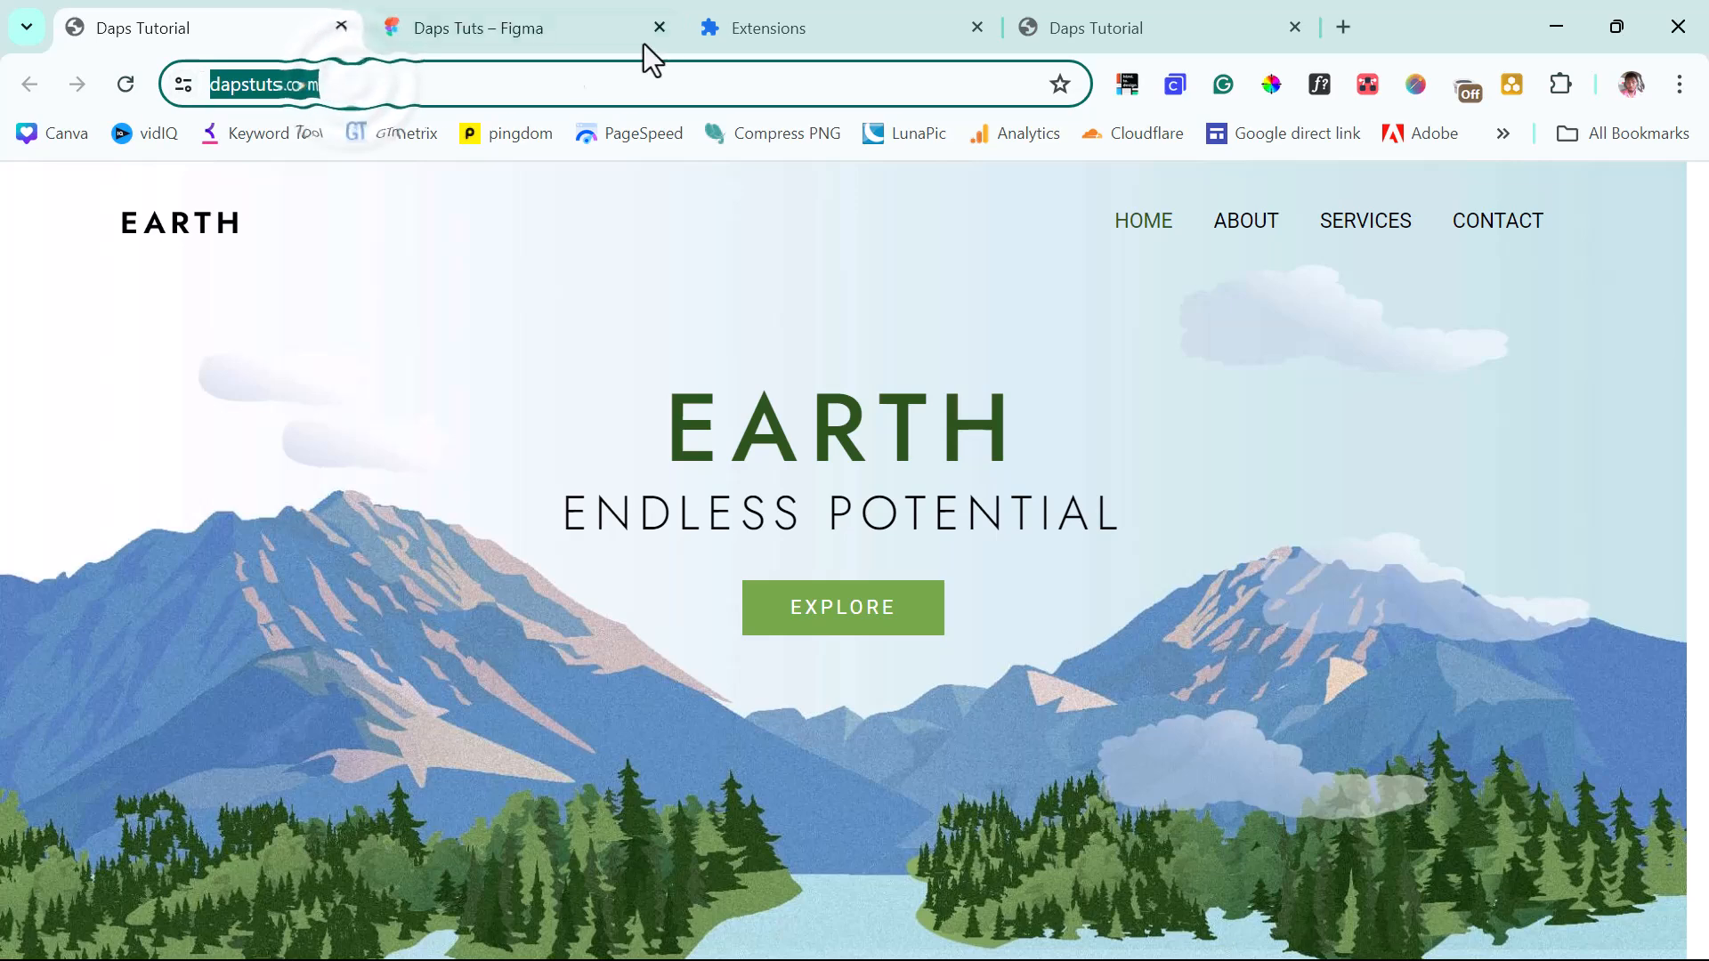
click(593, 27)
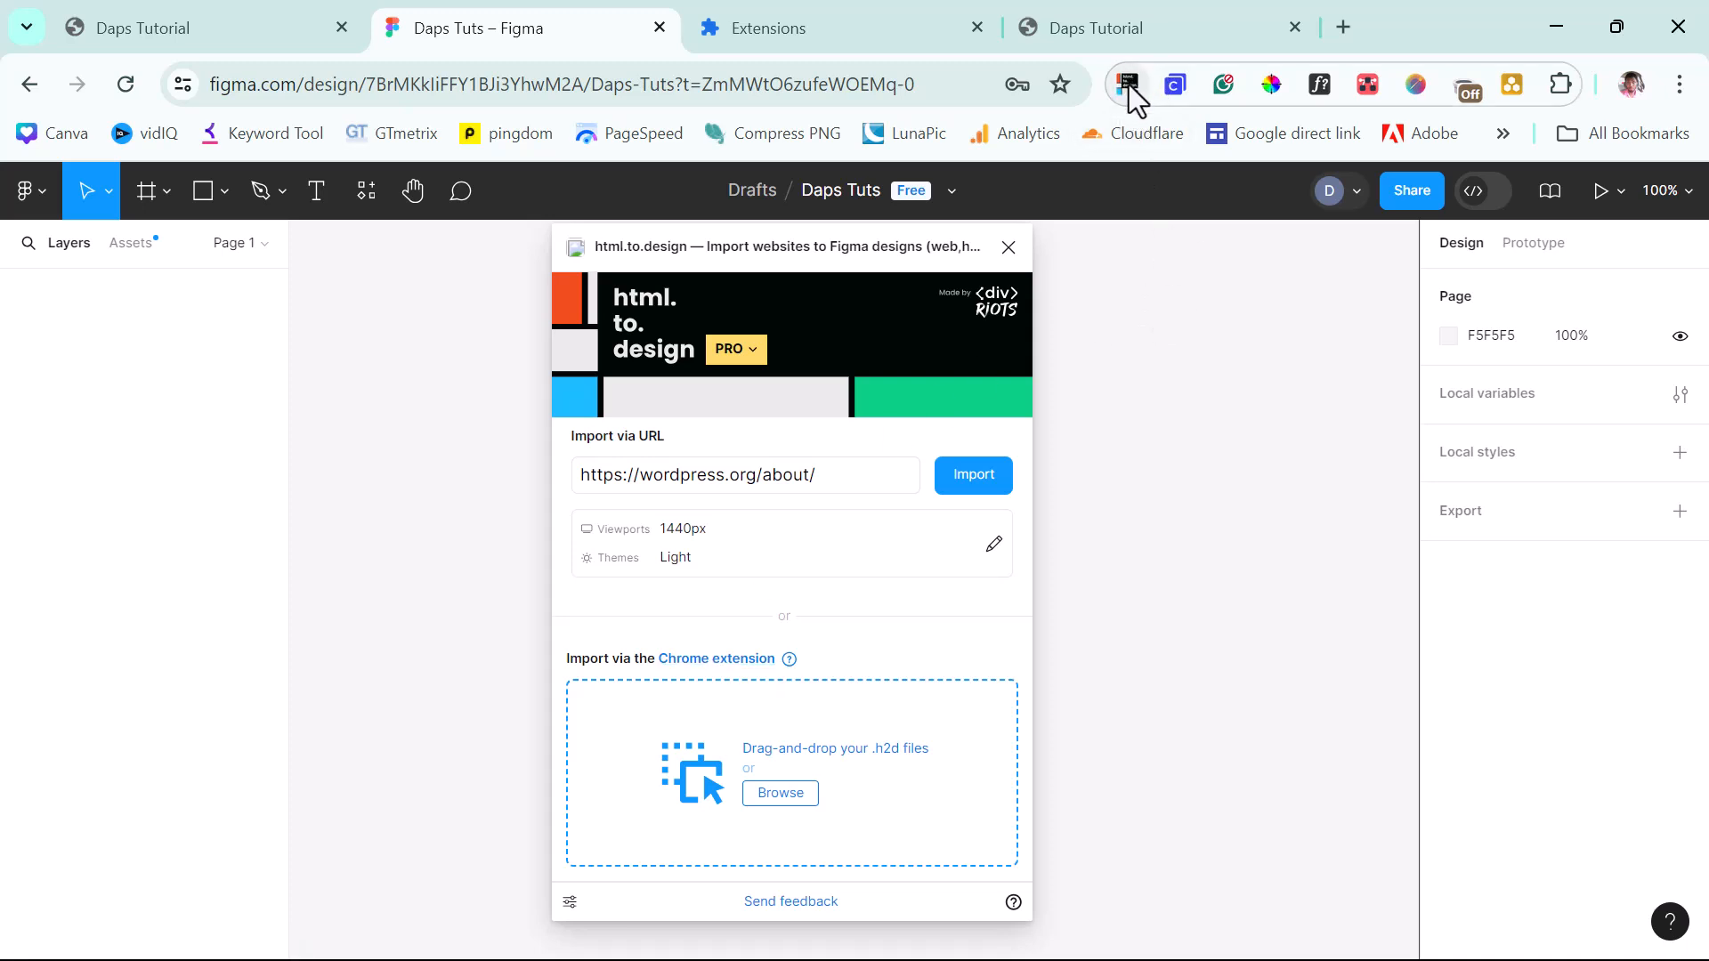
On the local EARTH home page, open the html.to.design extension's capture options.
click(1096, 29)
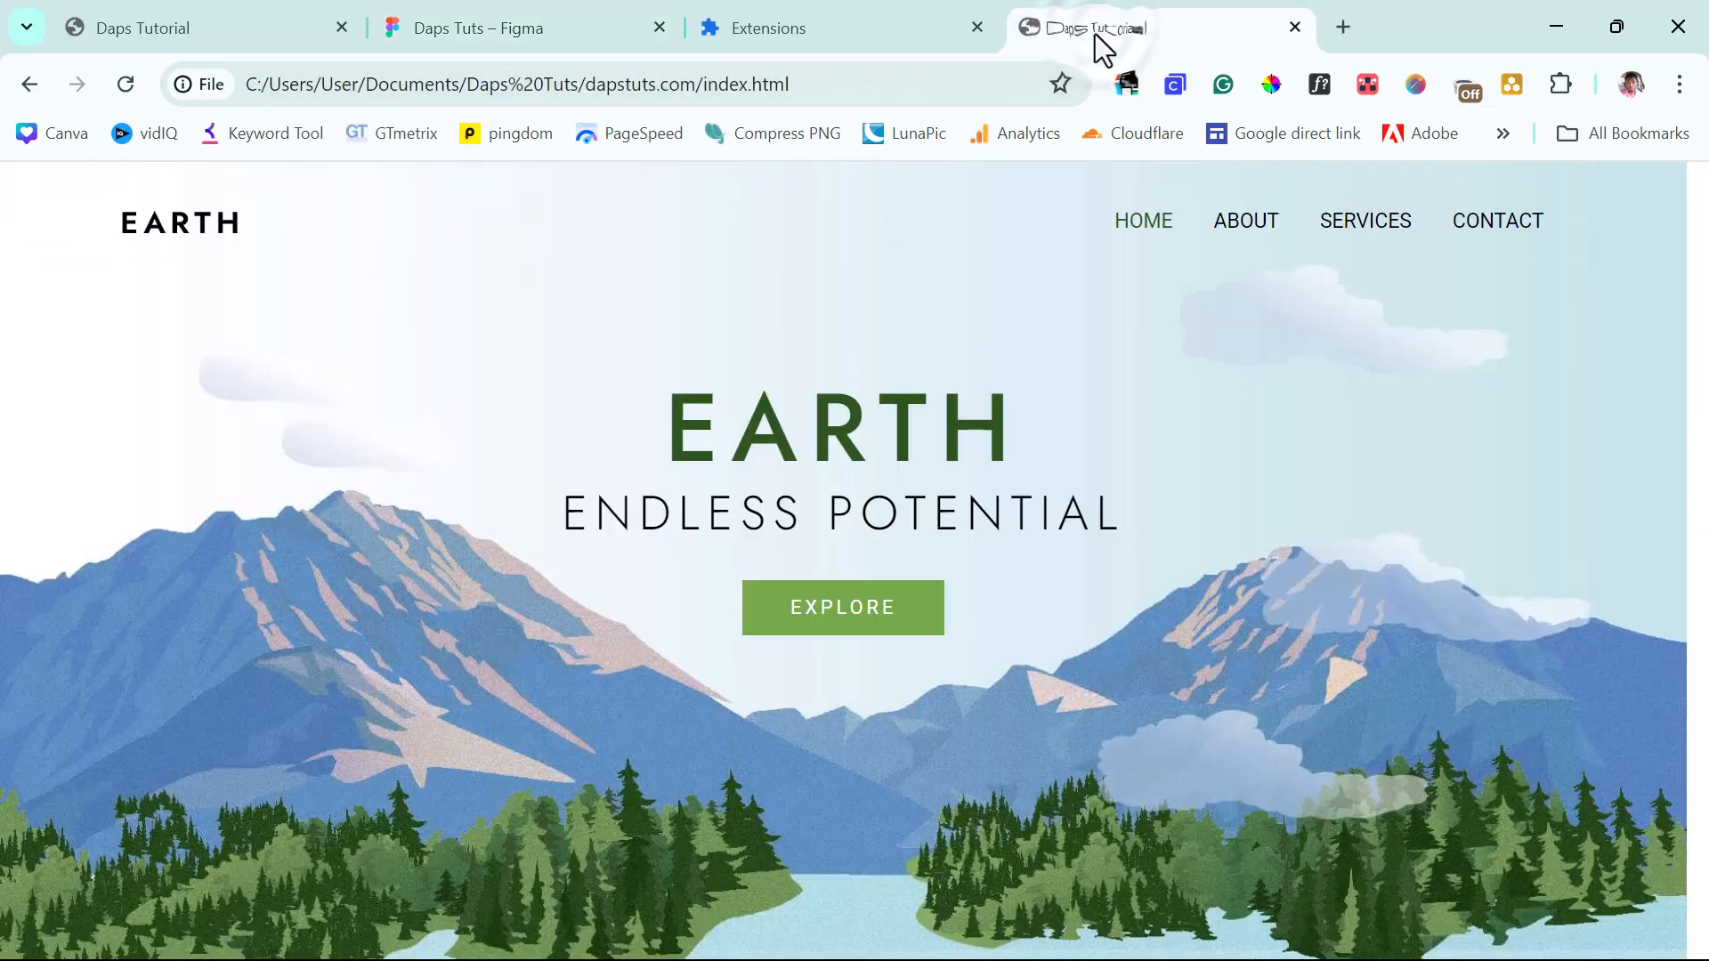
click(1127, 88)
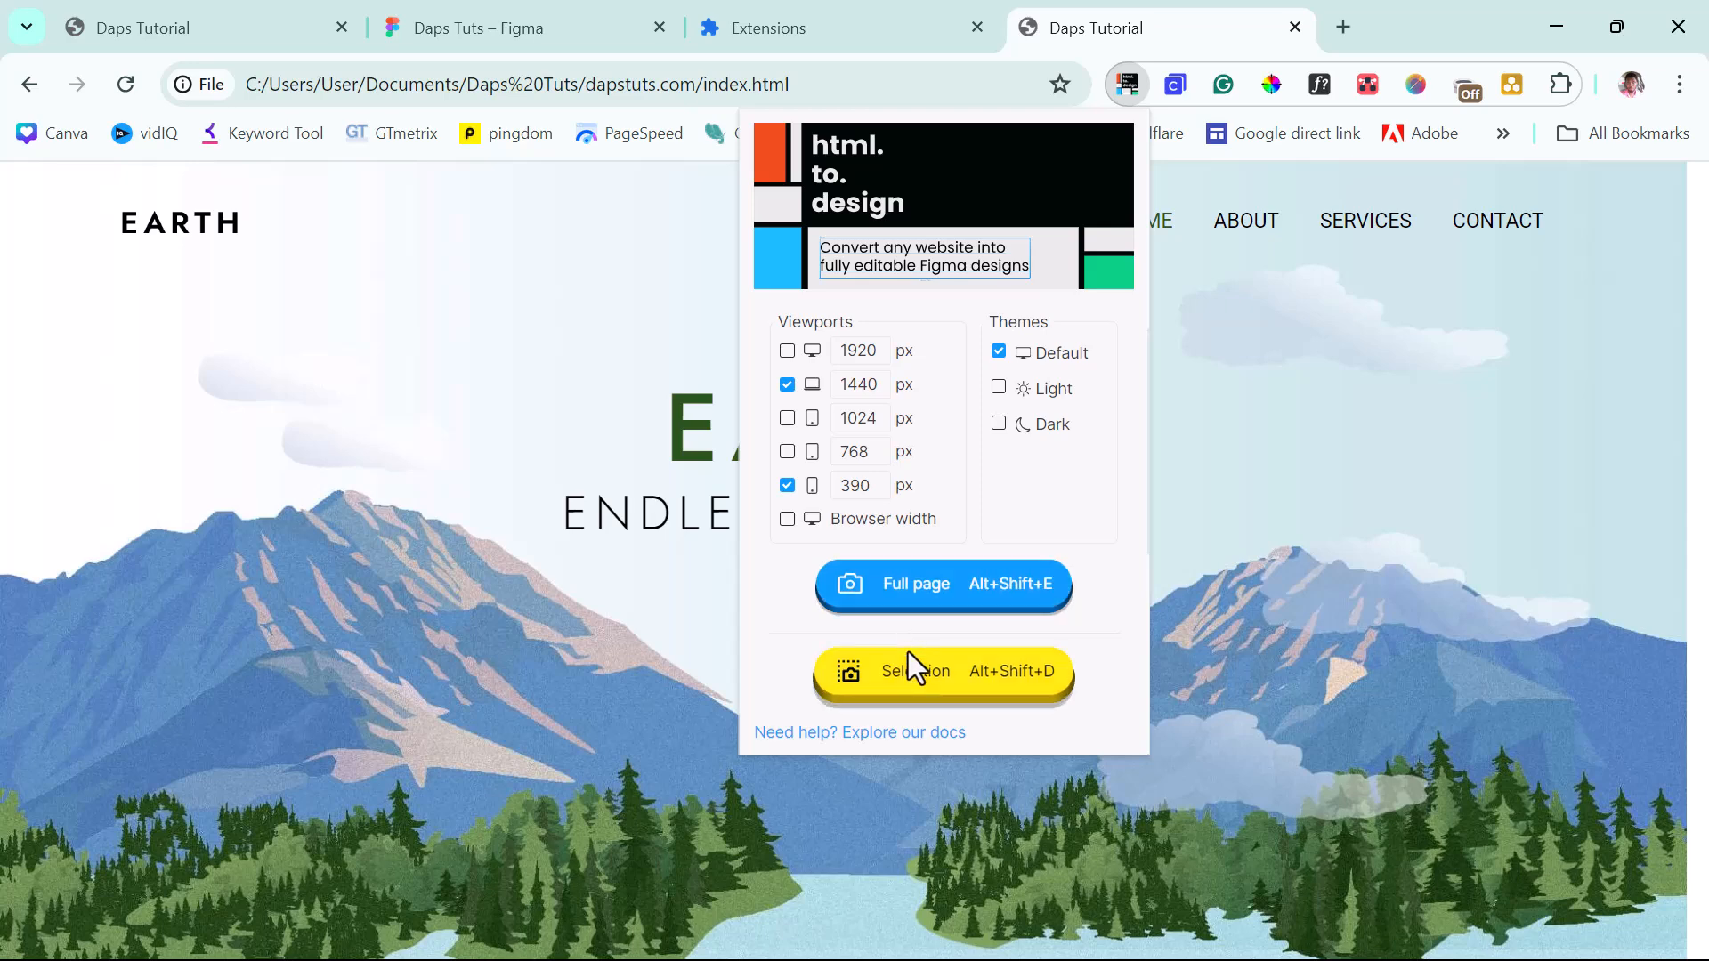
Attempt a Full page capture, acknowledge the file-URL access warning, and go to Chrome's Extensions page.
click(901, 596)
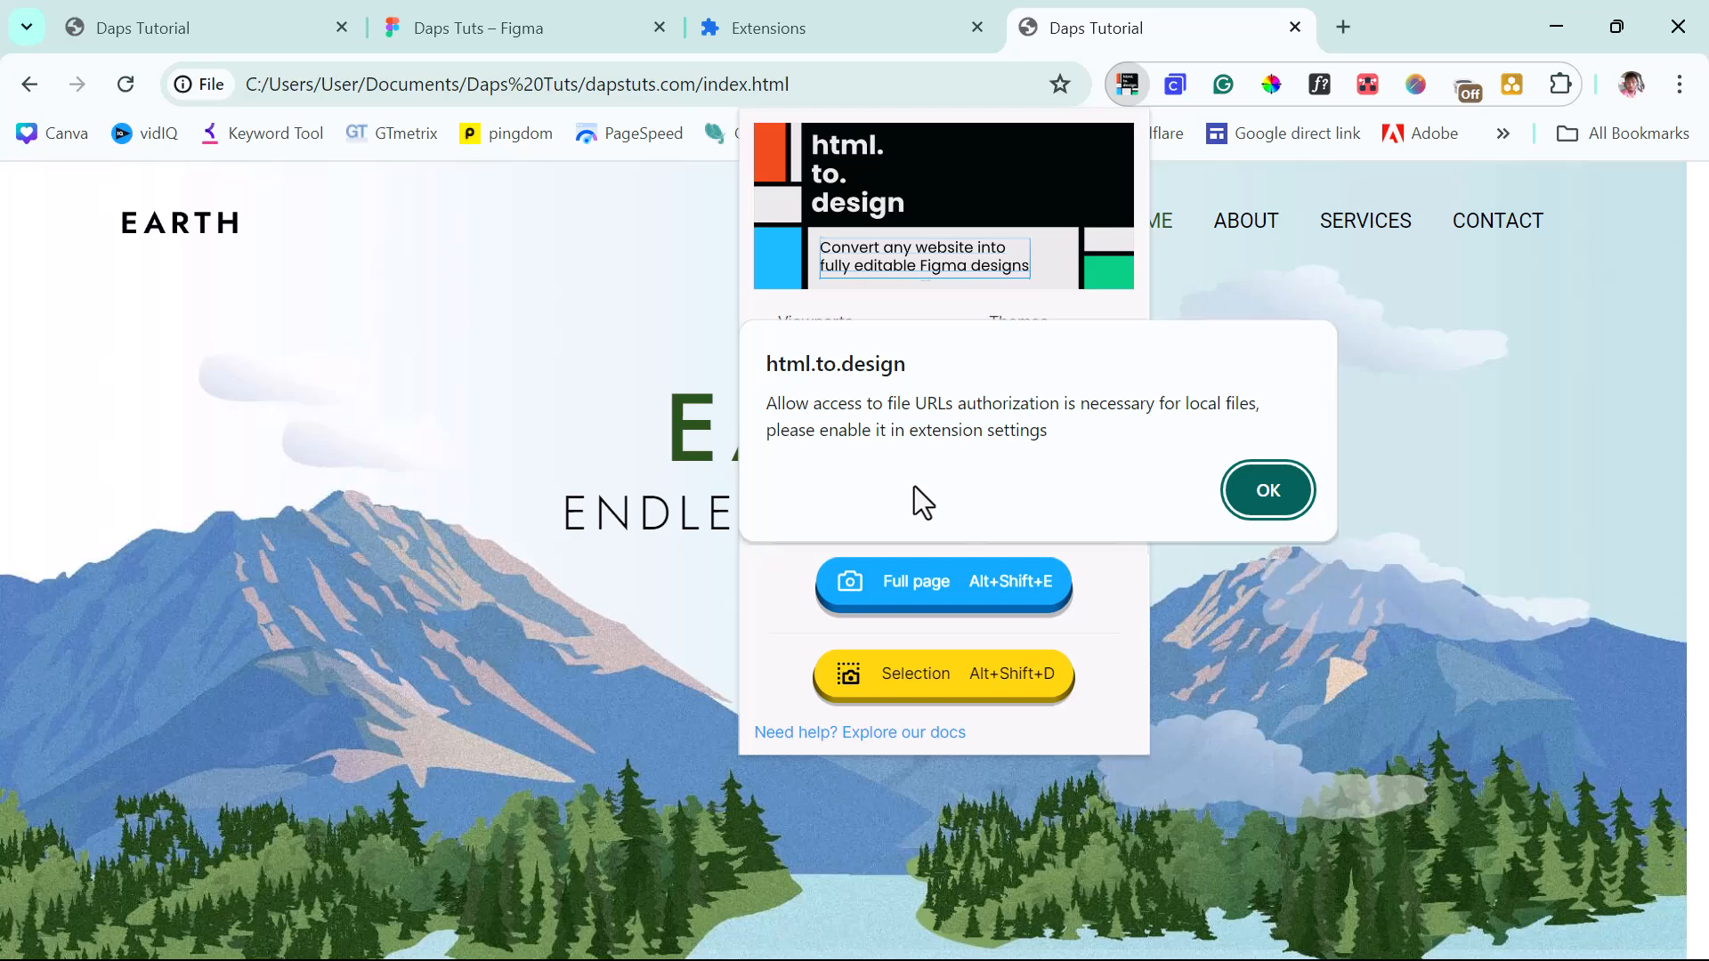
click(1288, 495)
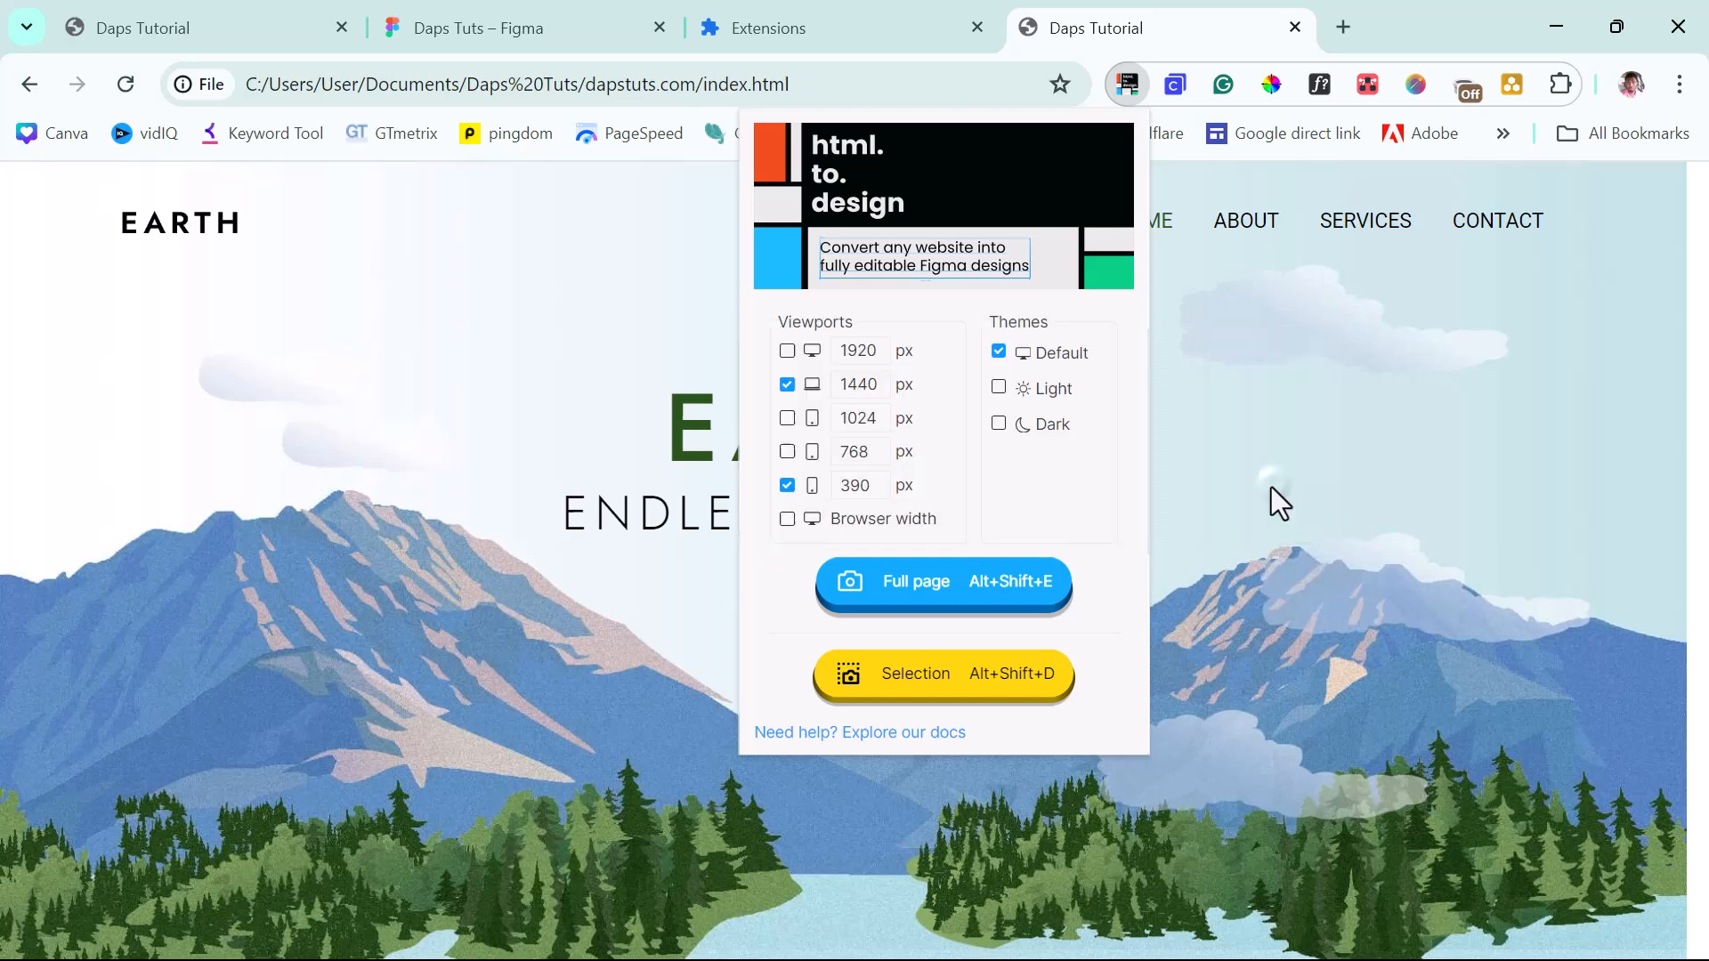
click(771, 41)
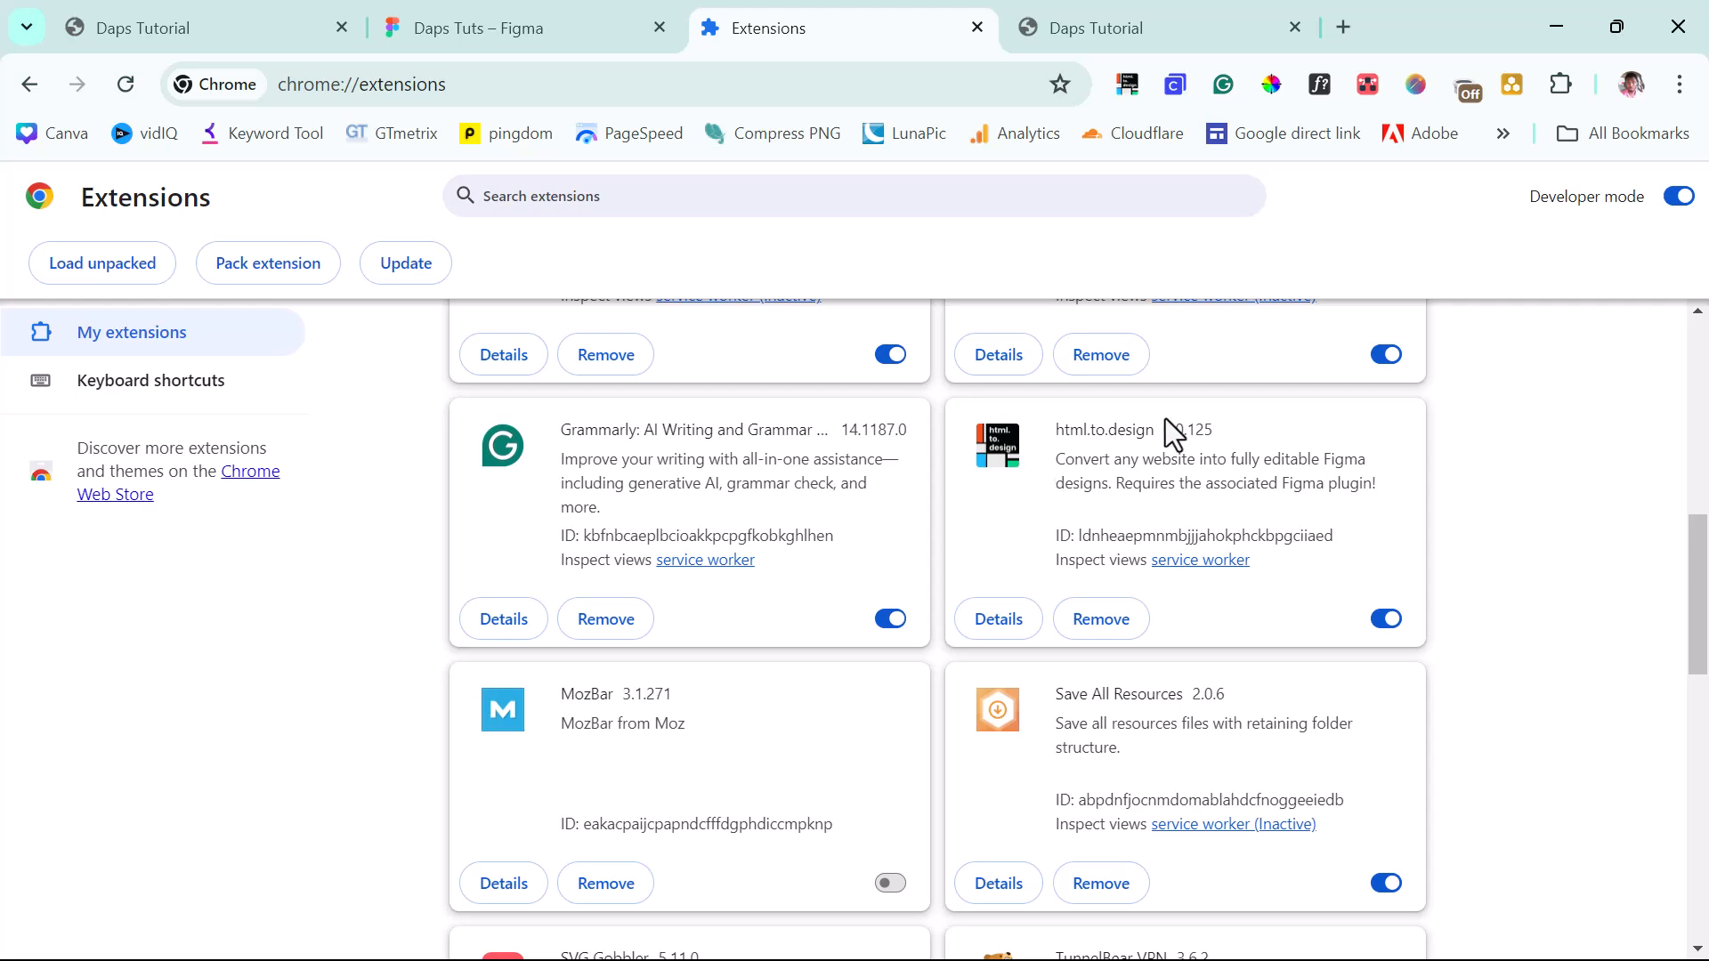
Turn on 'Allow access to file URLs' in html.to.design's details, then return to Figma.
click(1003, 623)
scroll(767, 617, down, 8)
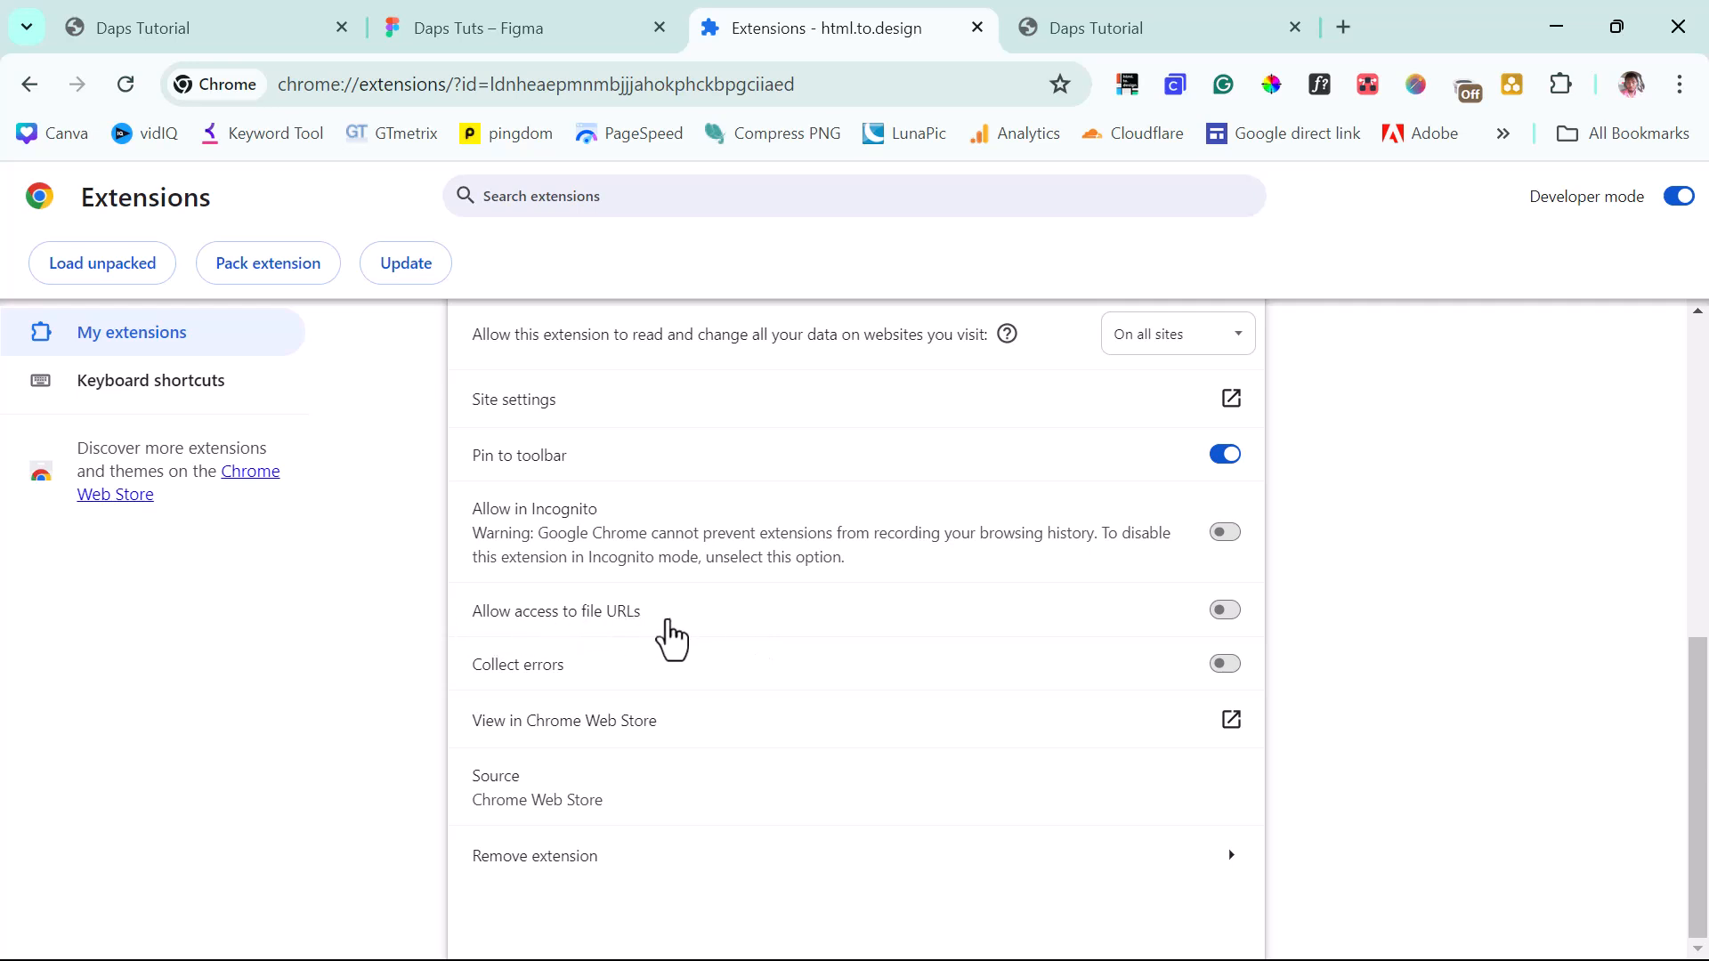
click(1233, 610)
click(461, 32)
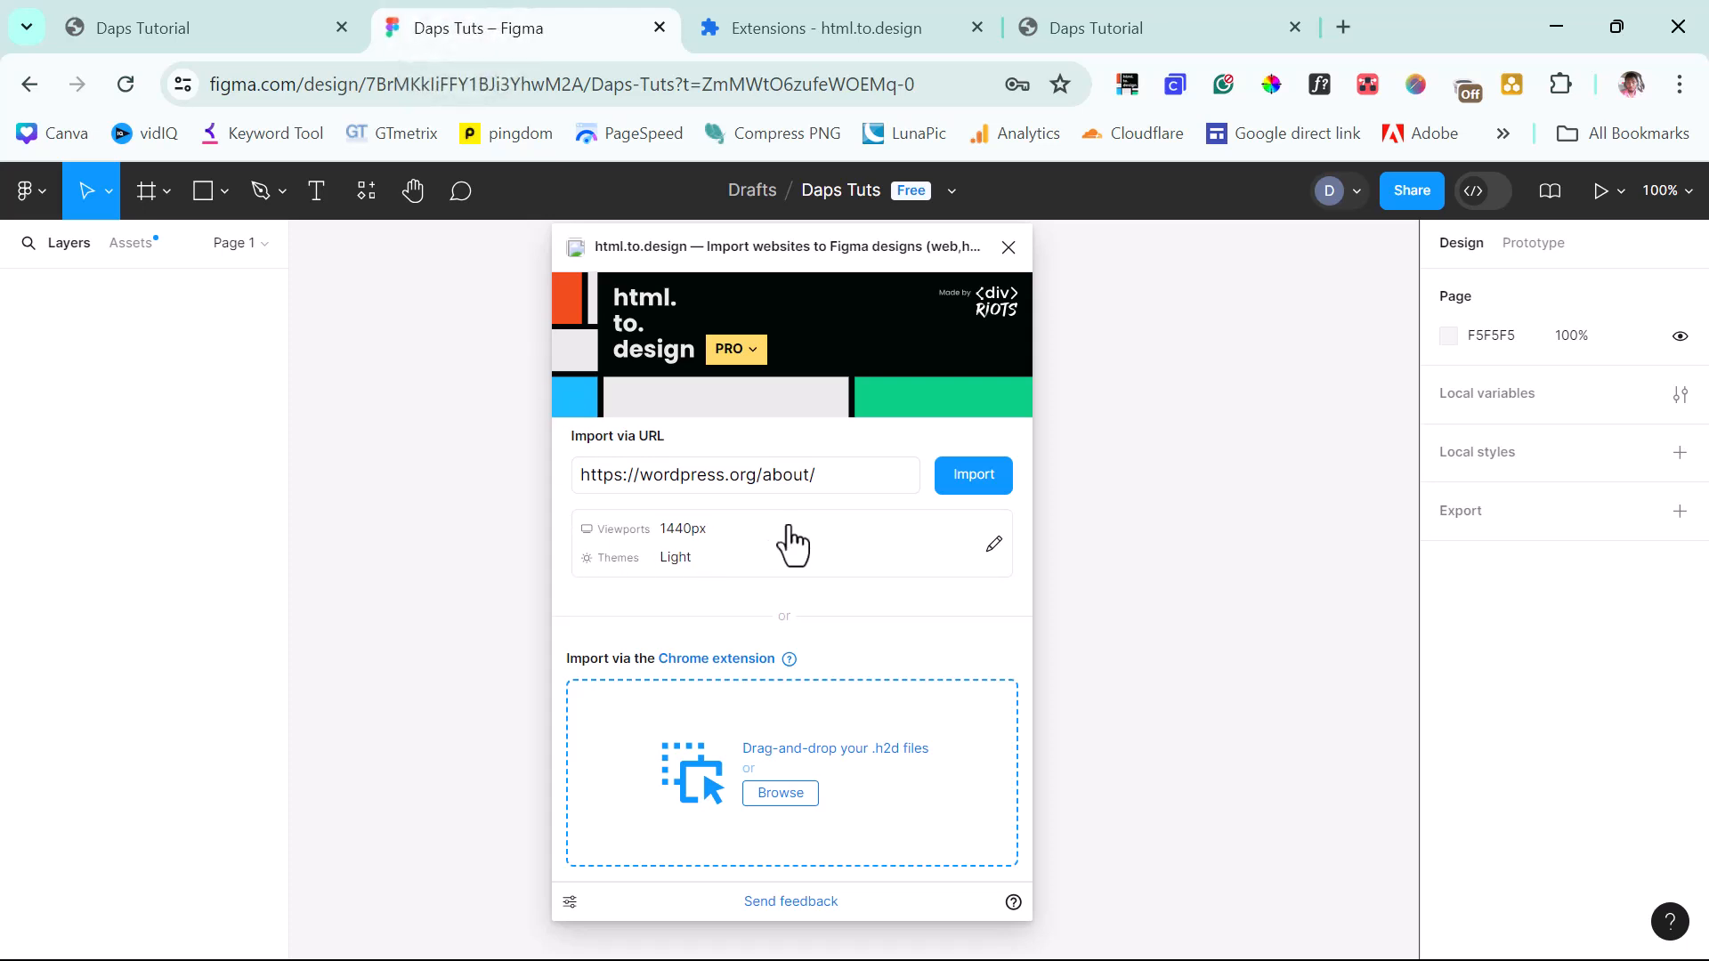
Capture the full local EARTH home page with html.to.design as a 724 KB .h2d file.
click(1108, 27)
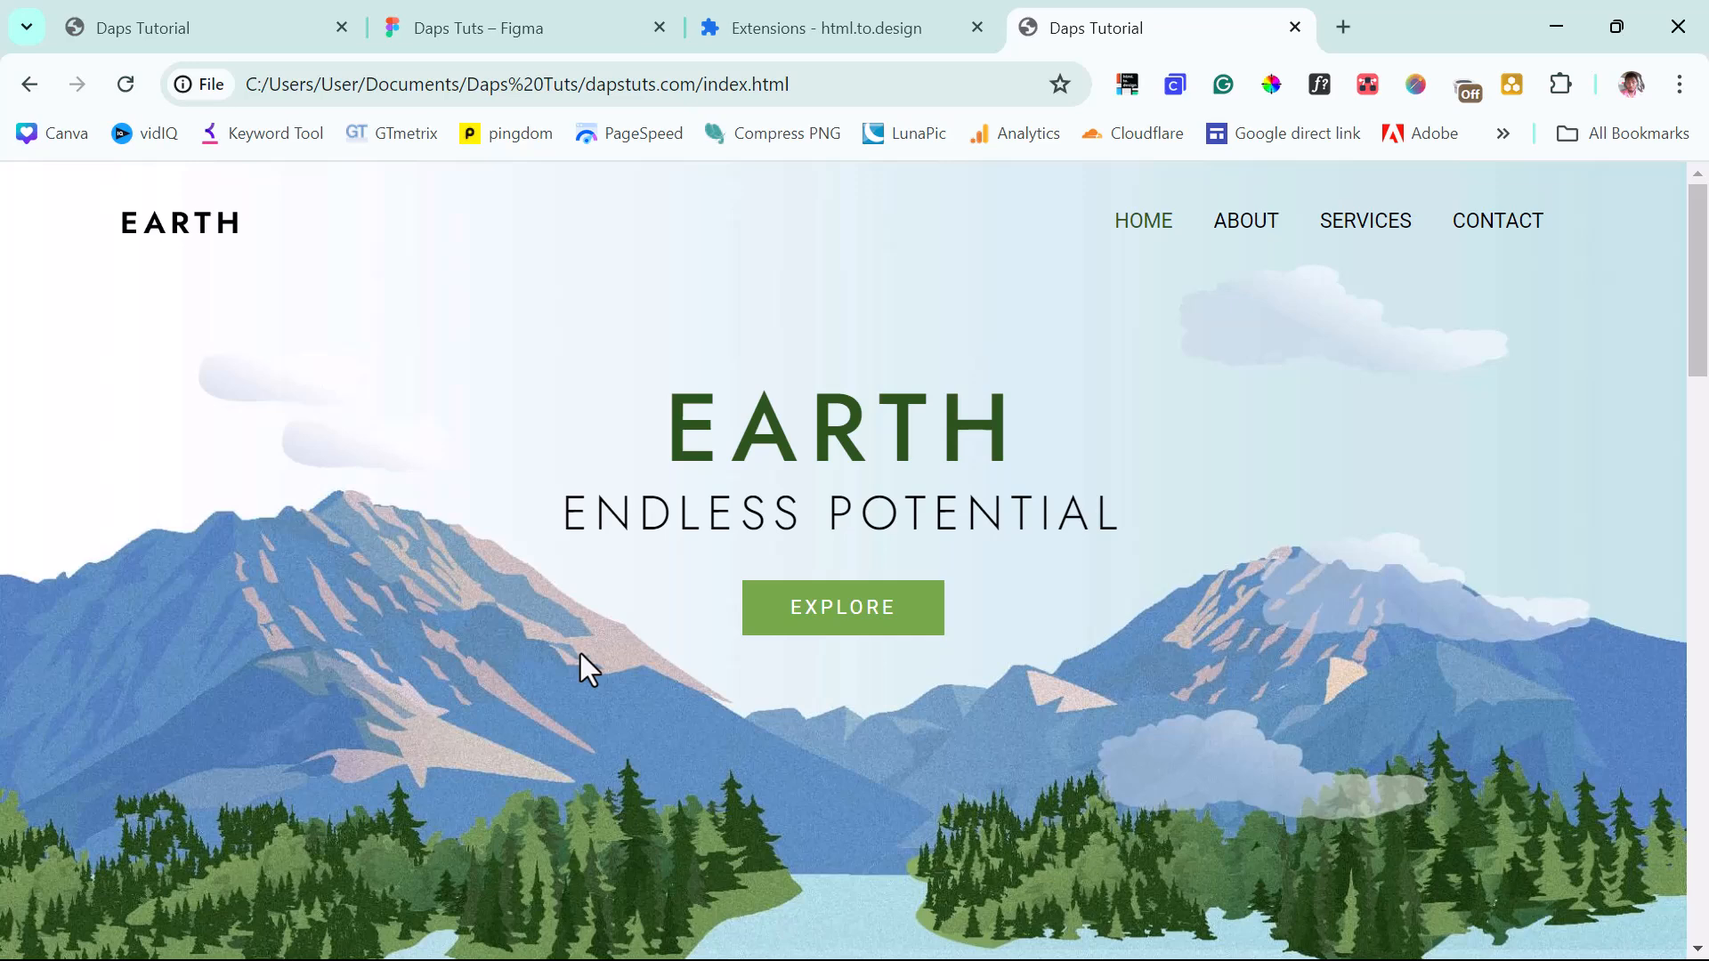
click(1127, 84)
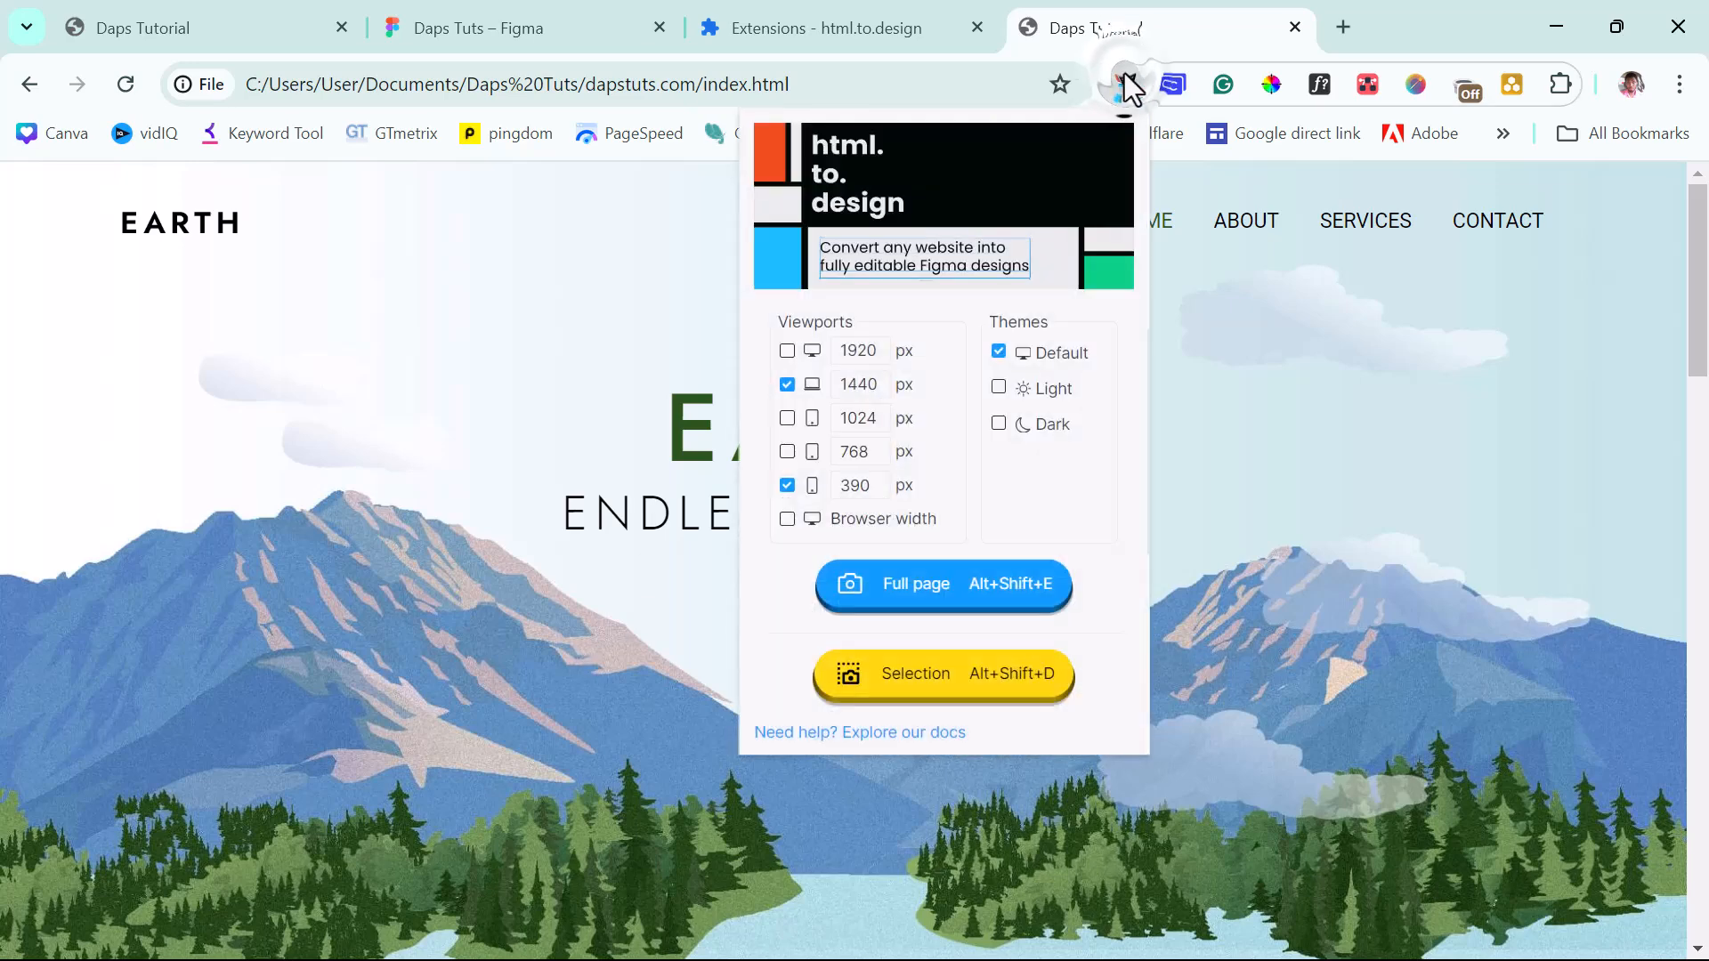
click(926, 589)
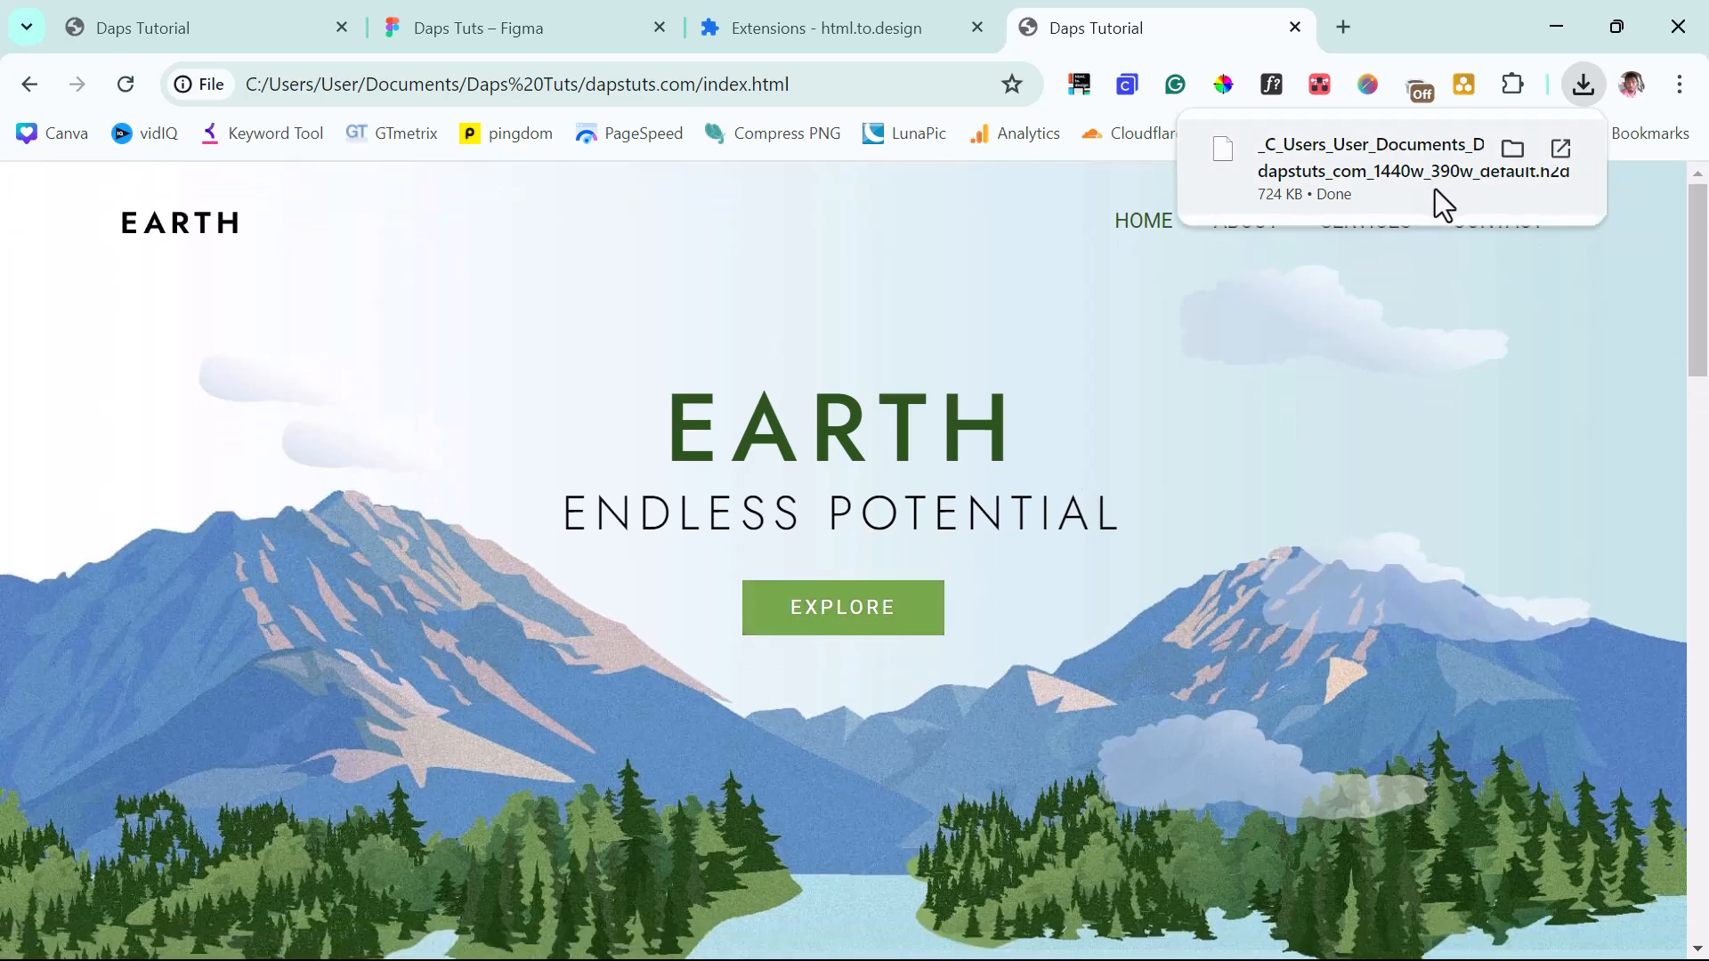
click(452, 24)
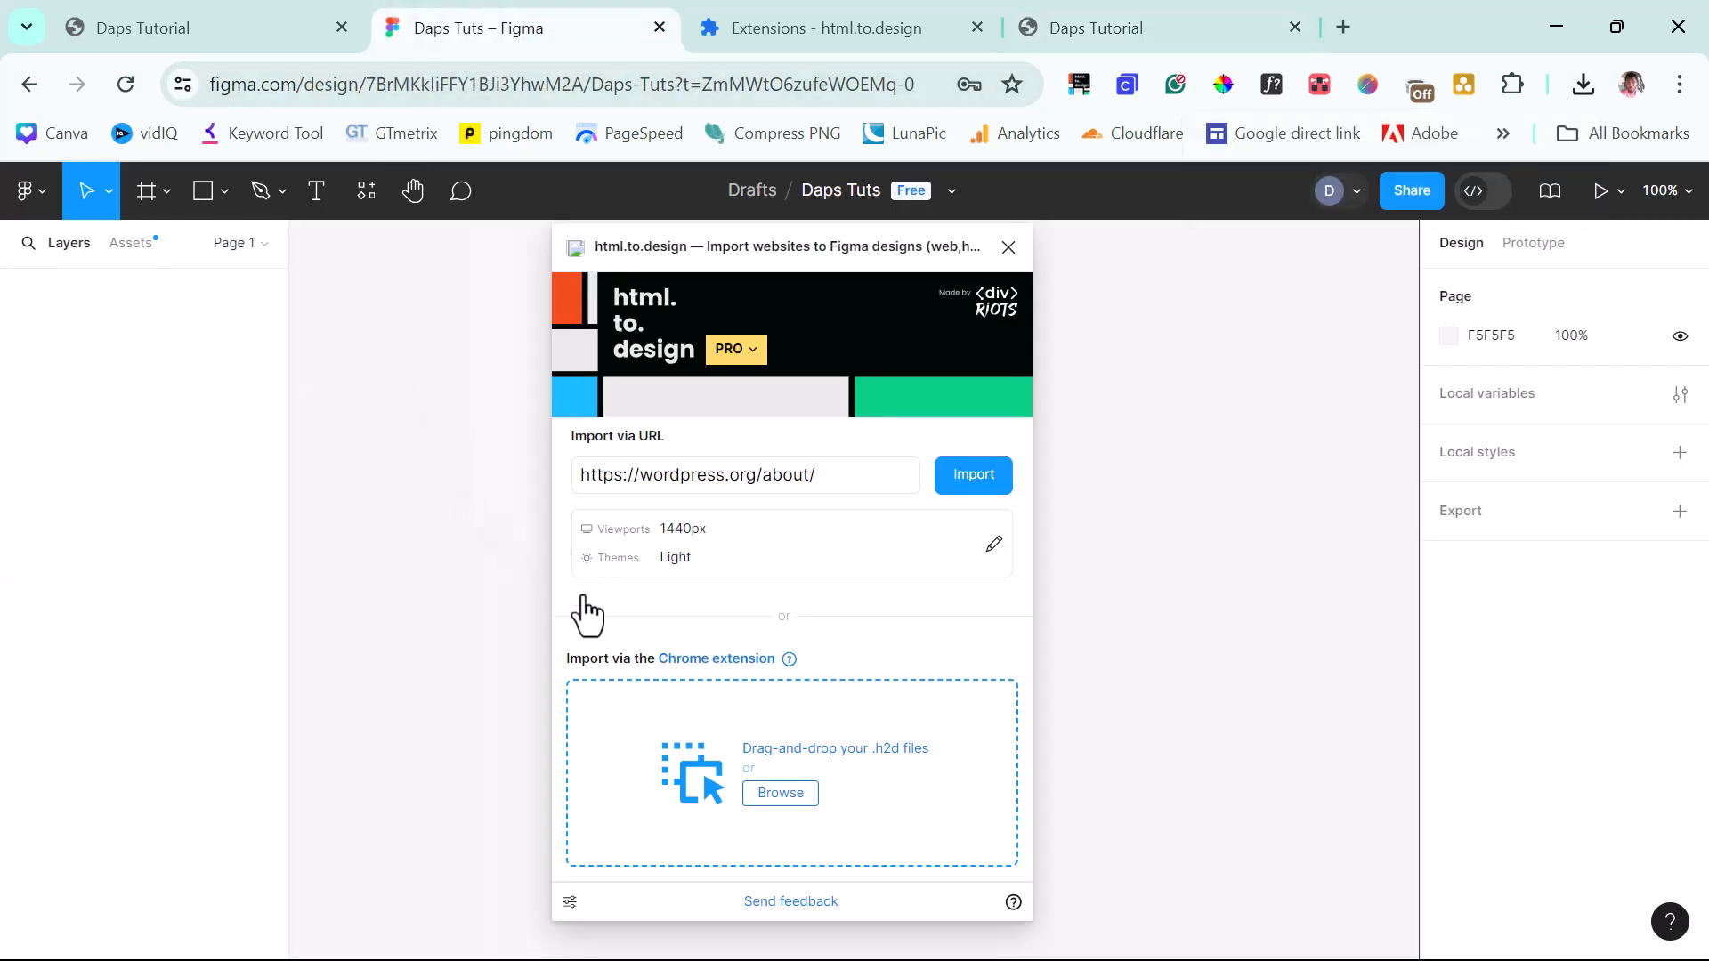
Import the EARTH home page .h2d file from Chrome downloads into html.to.design.
click(1582, 84)
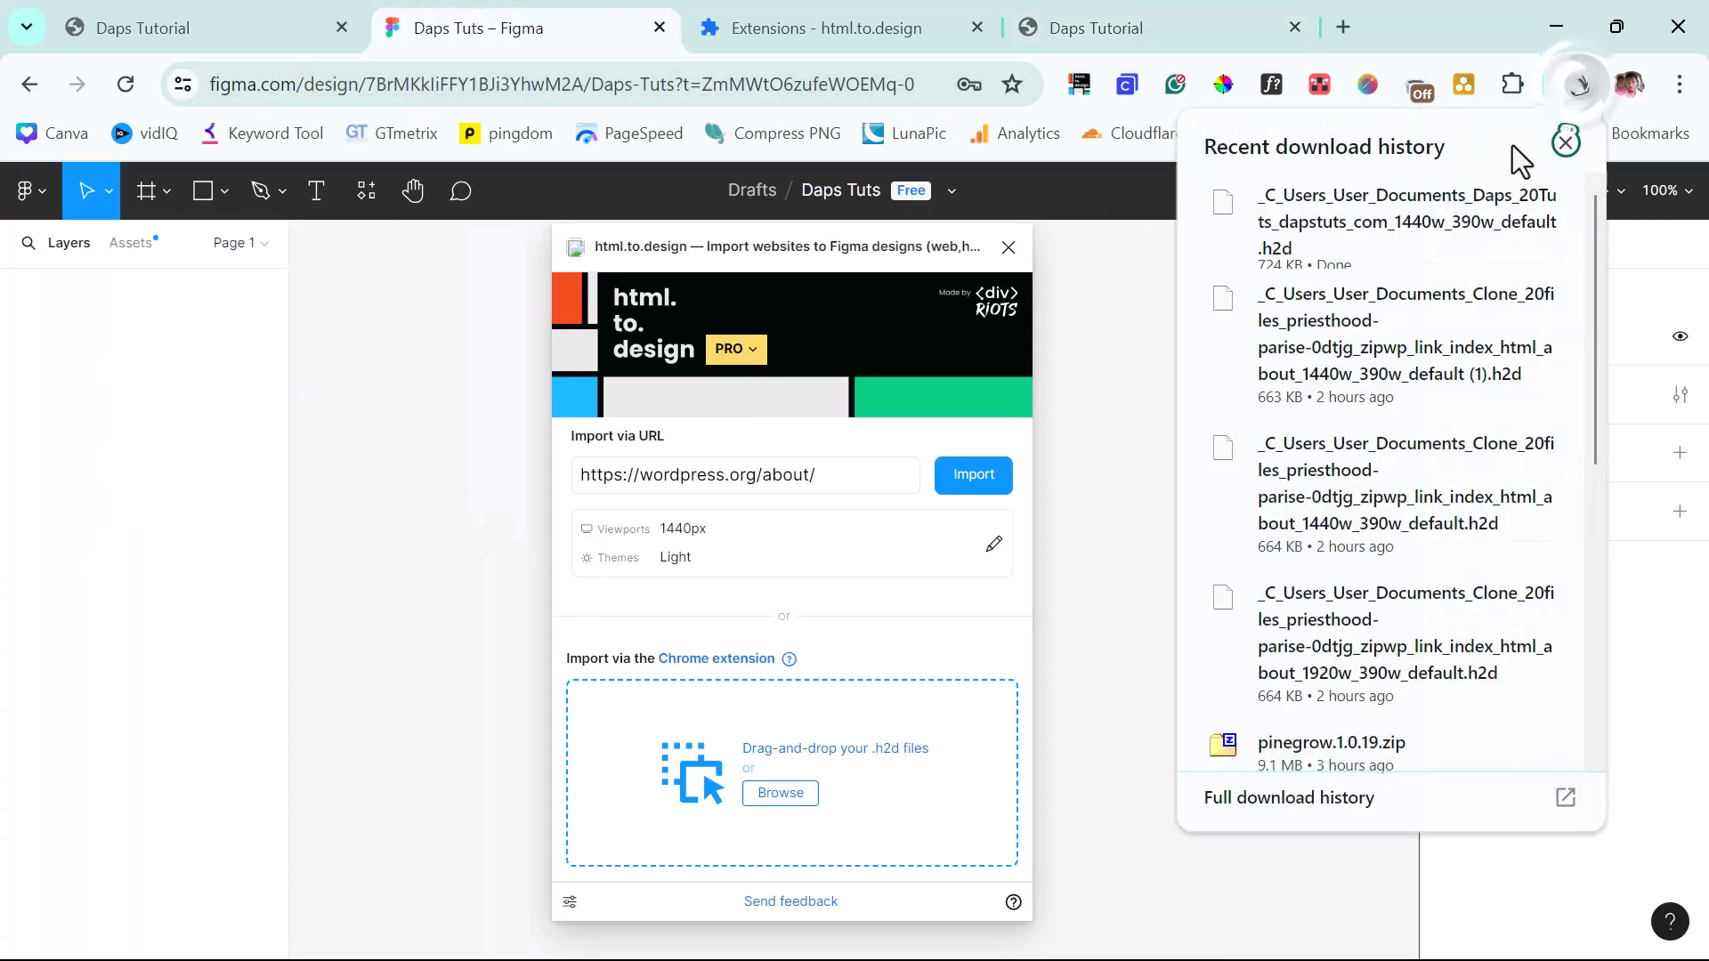
drag(1411, 214, 774, 778)
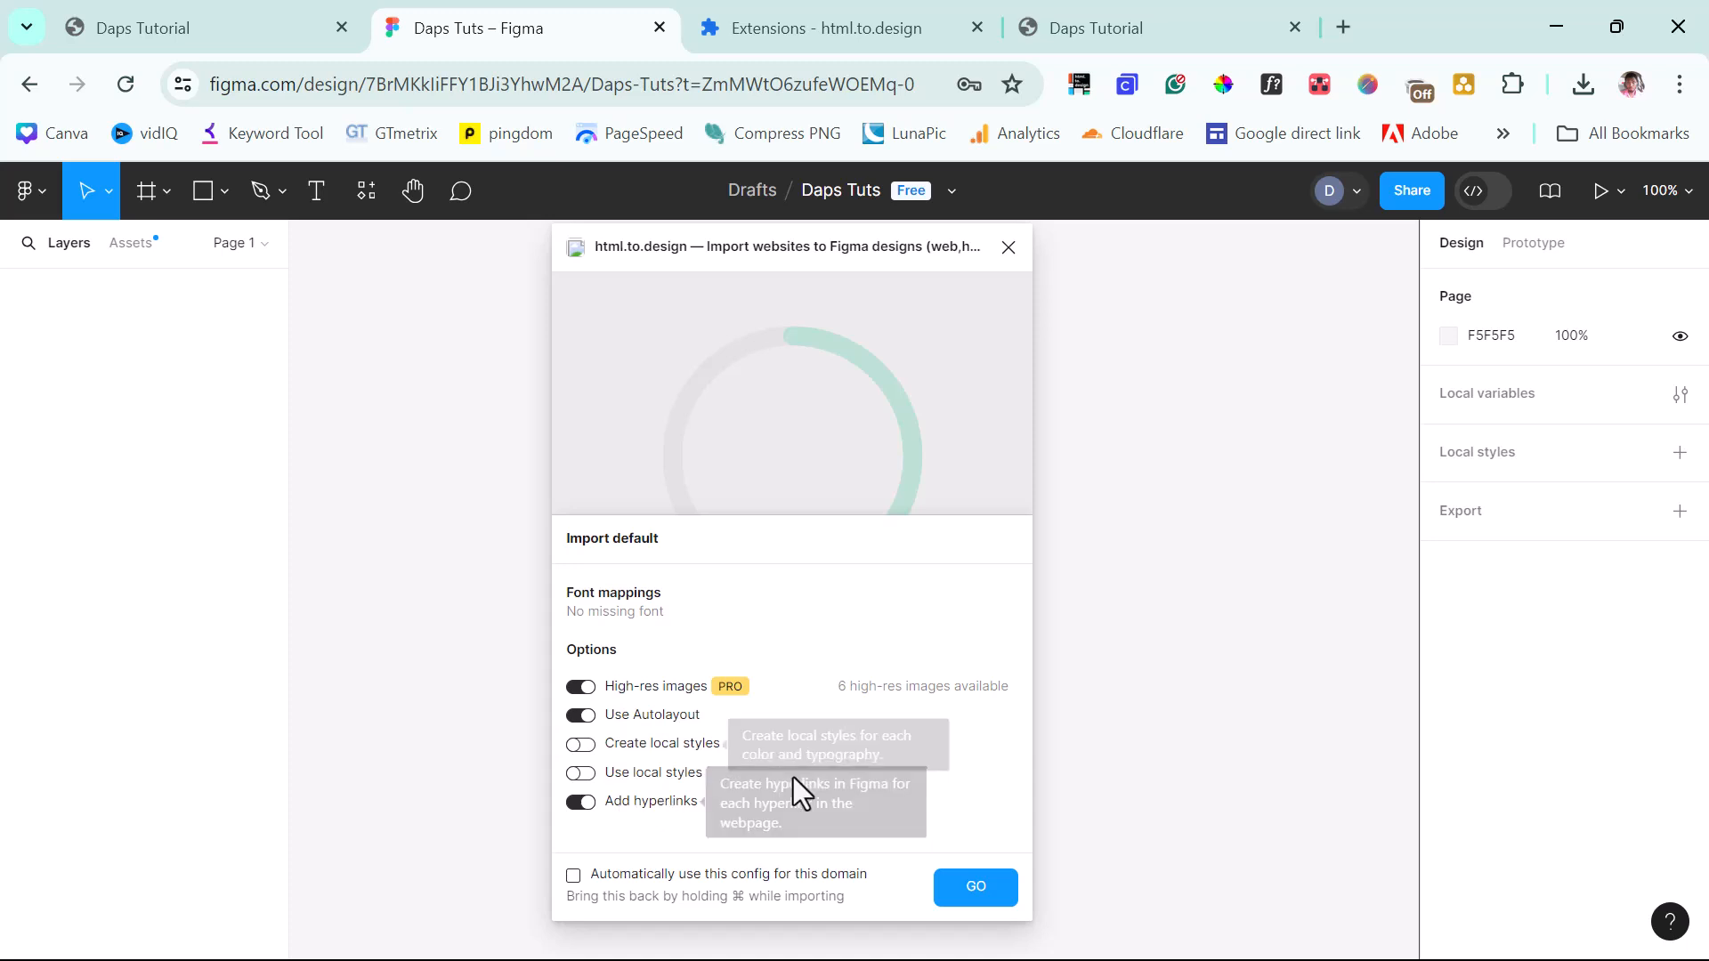
click(970, 890)
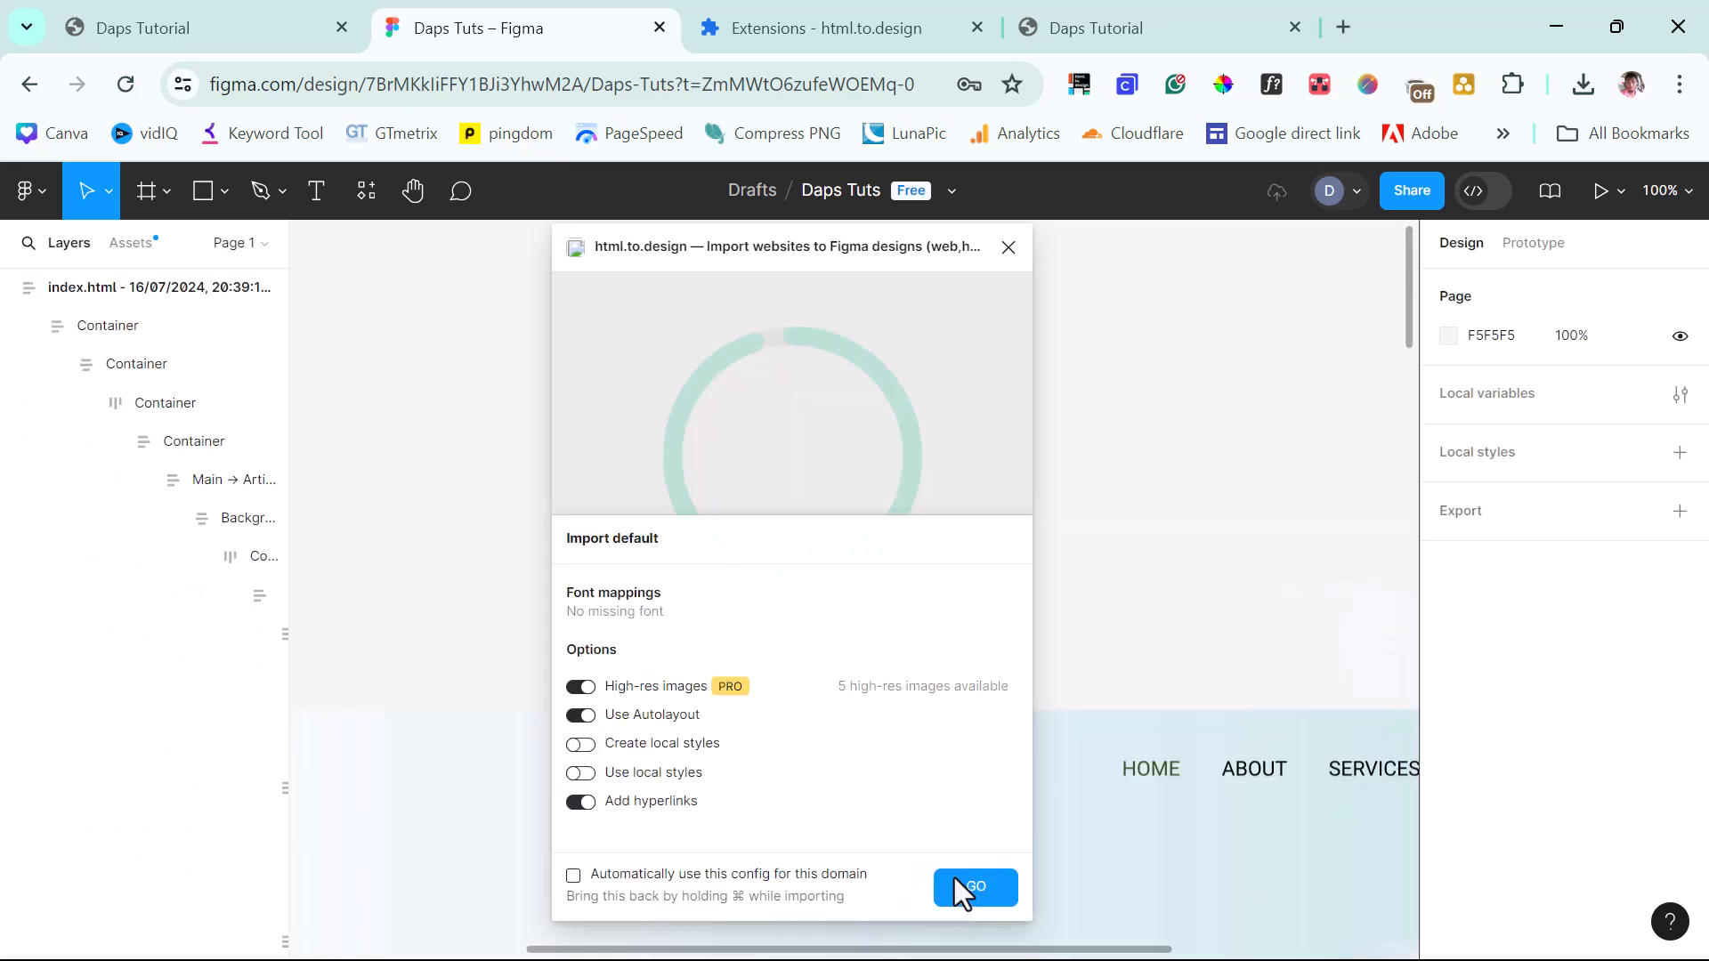
Finish the import and zoom to fit the desktop and mobile index.html frames side by side.
click(954, 878)
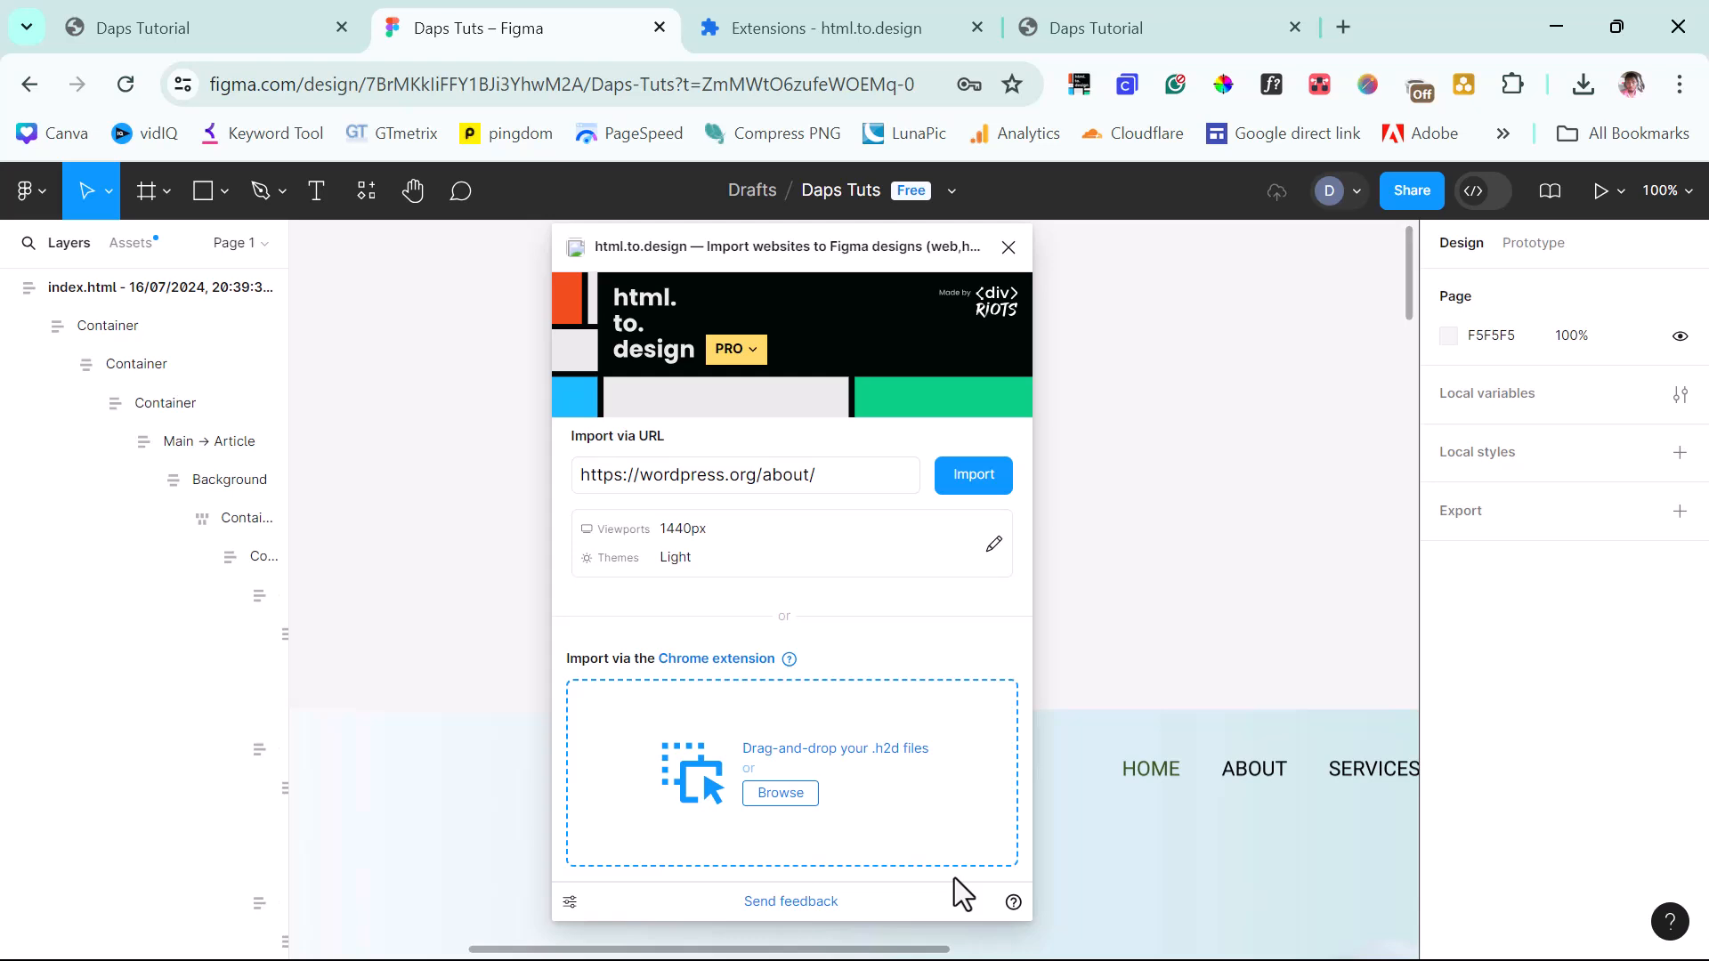
scroll(1175, 801, down, 5)
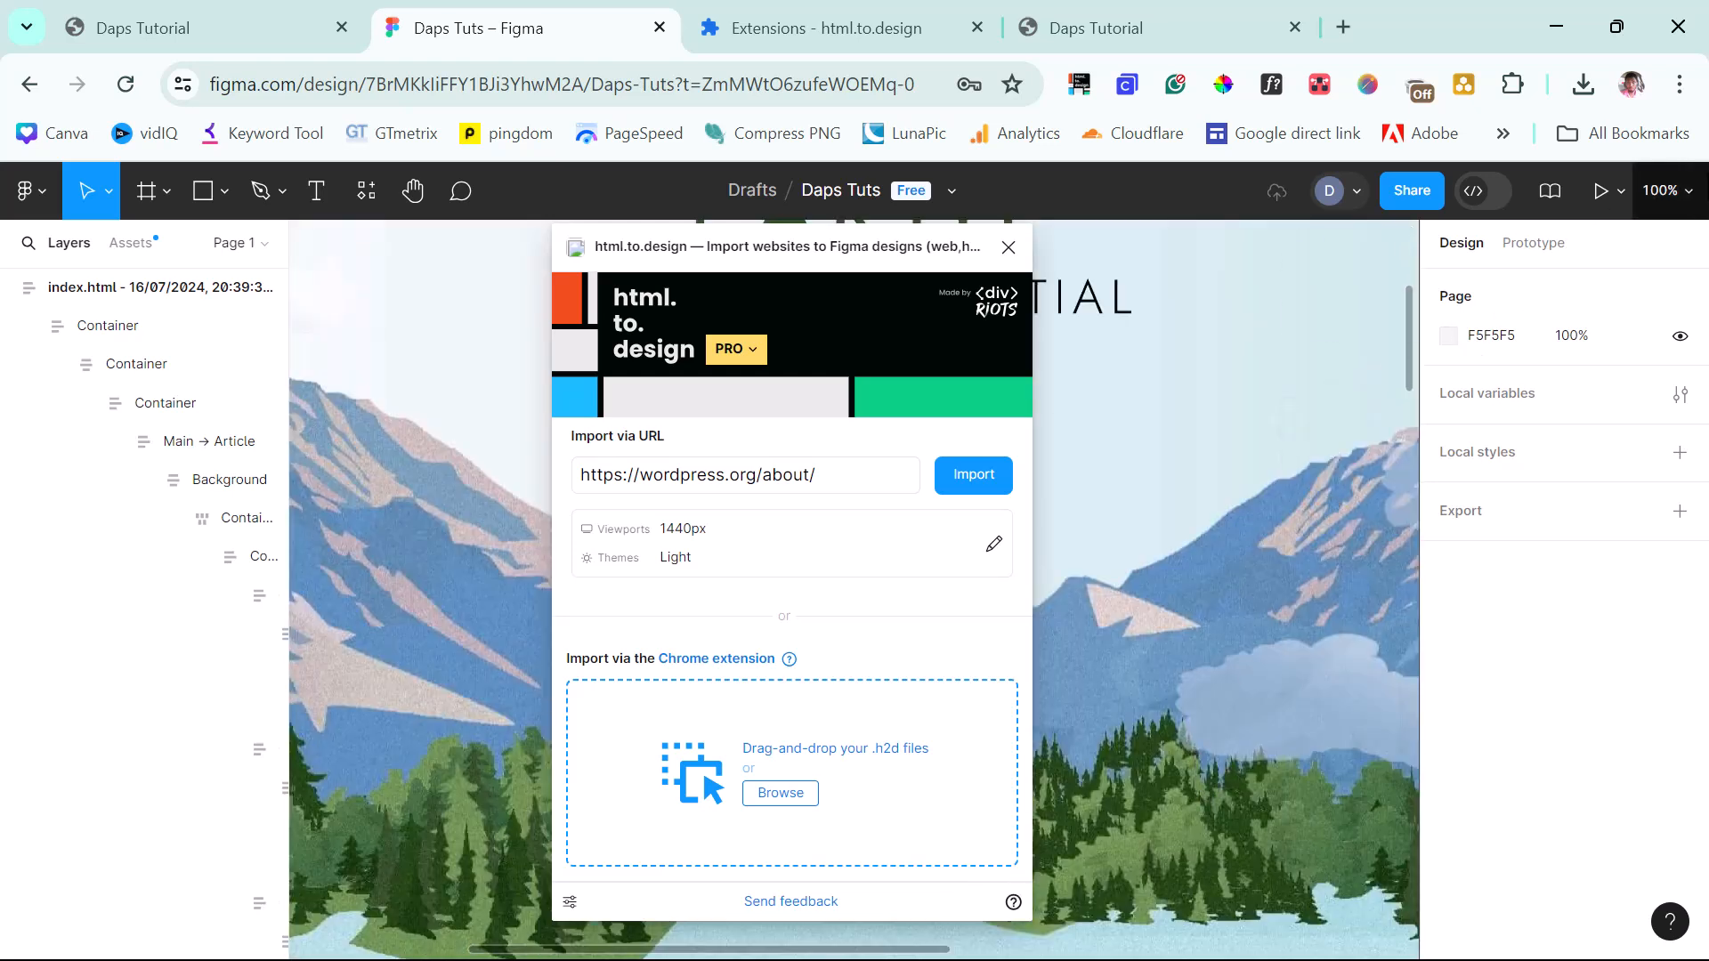
click(1684, 194)
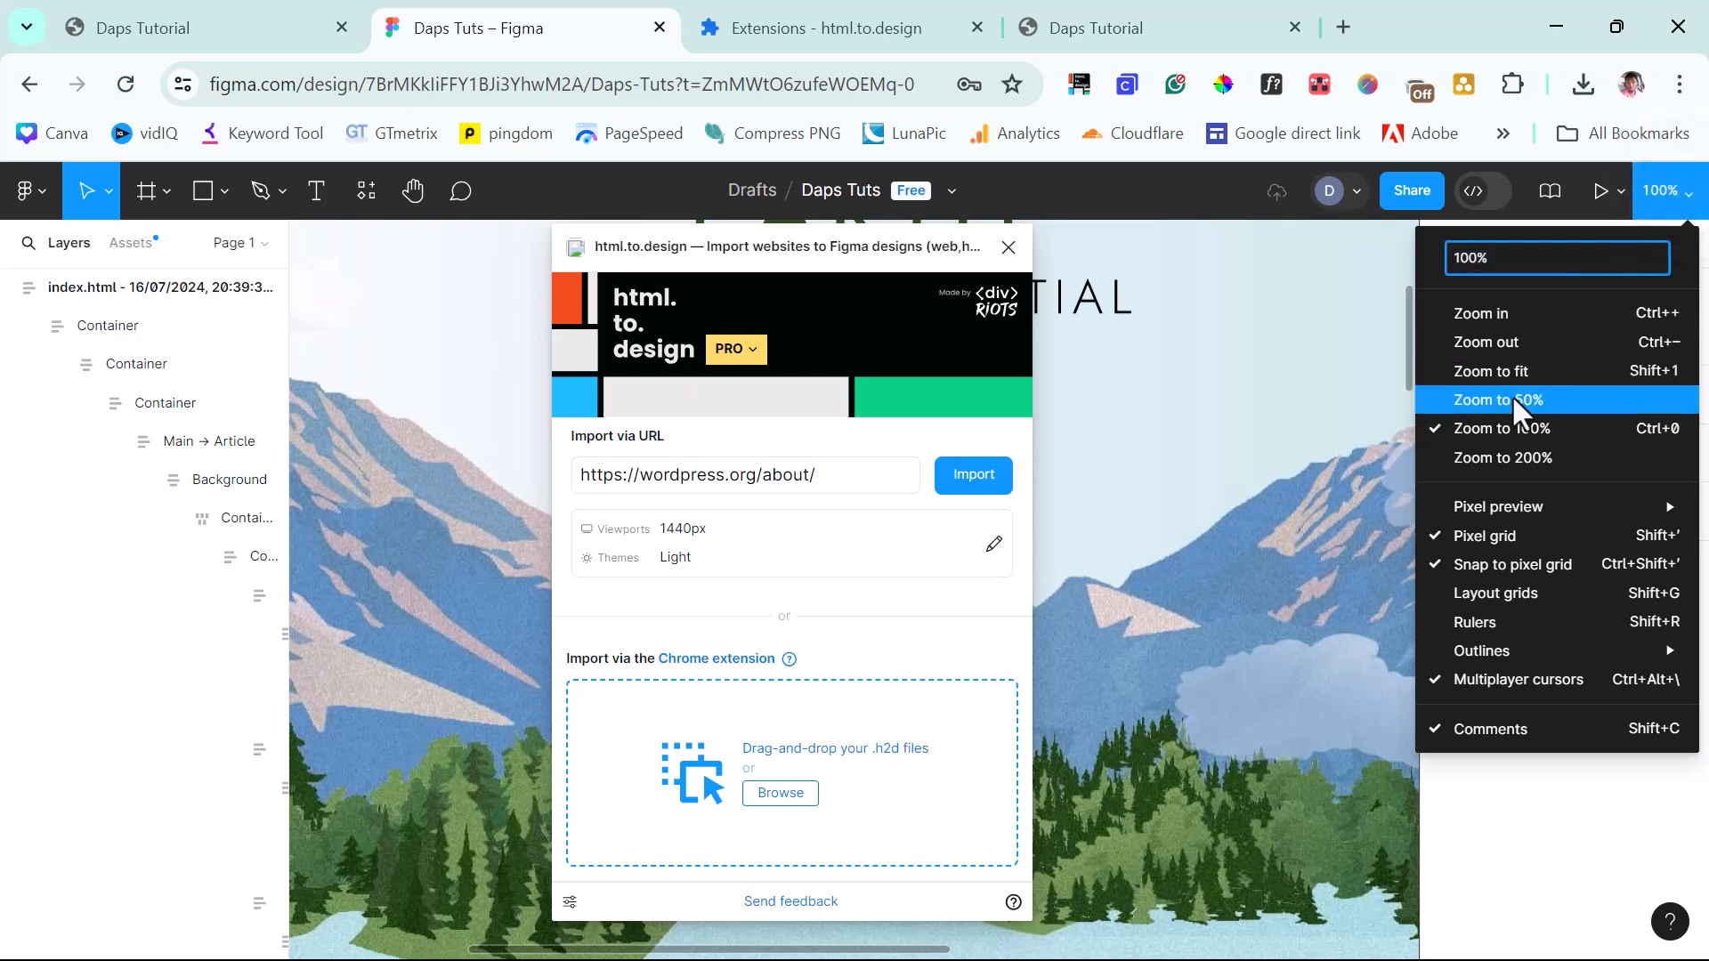
click(1495, 370)
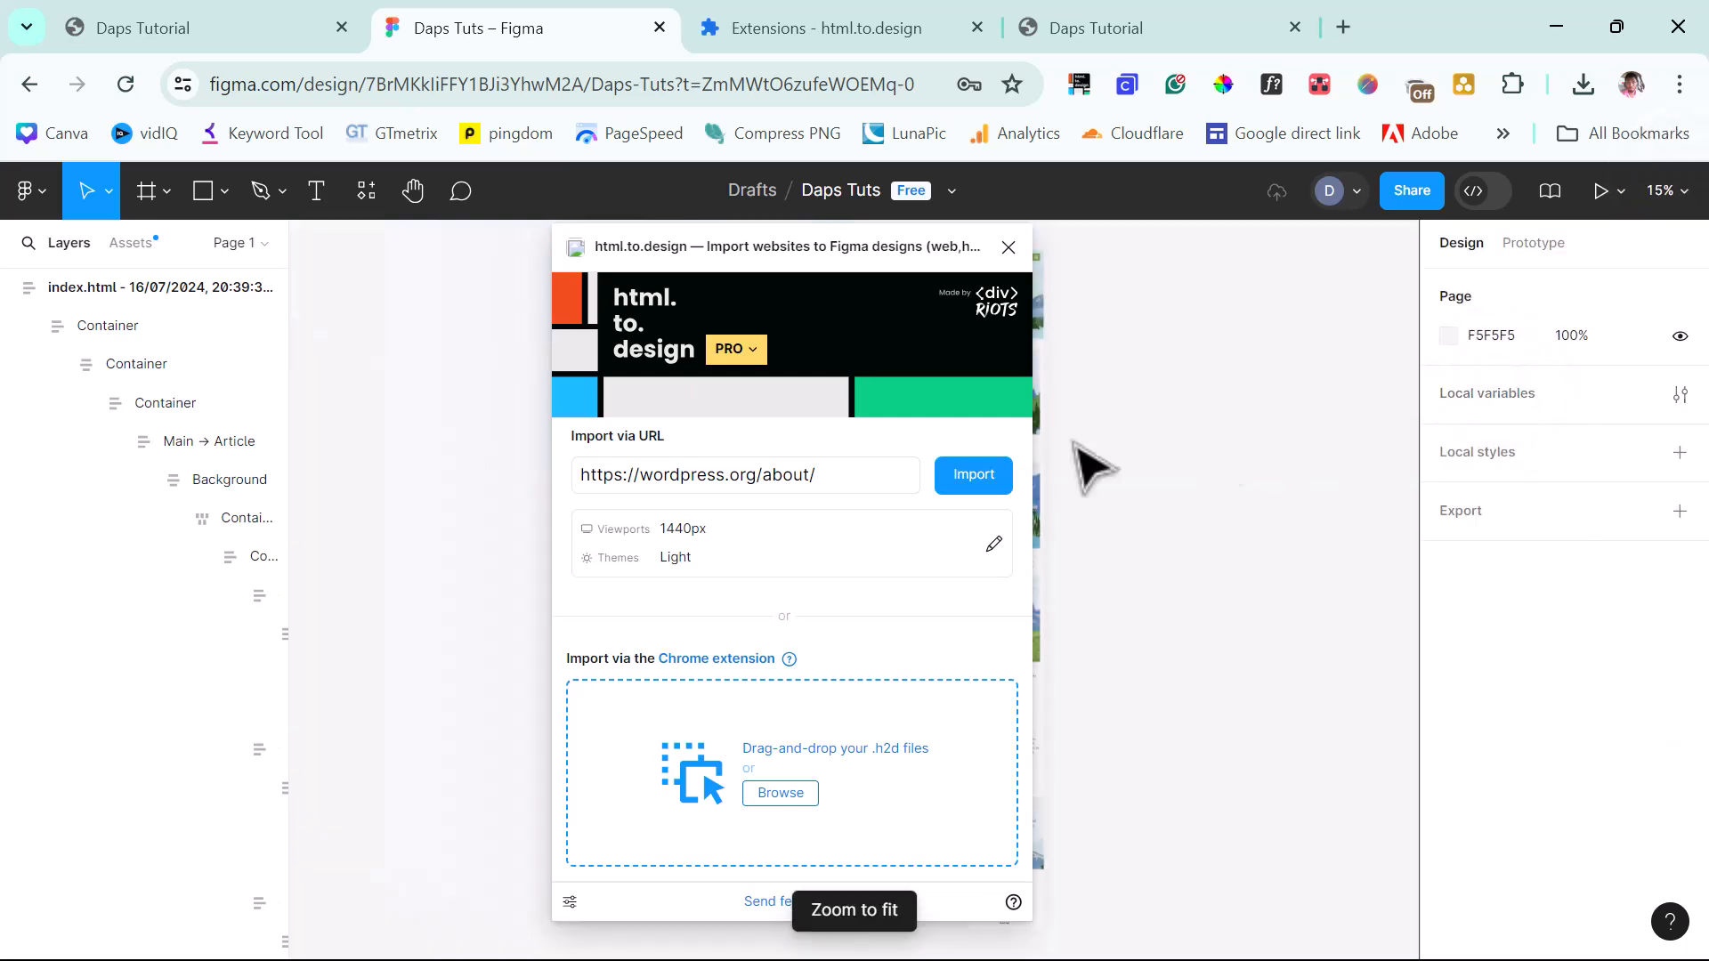
drag(673, 251, 1224, 337)
click(717, 590)
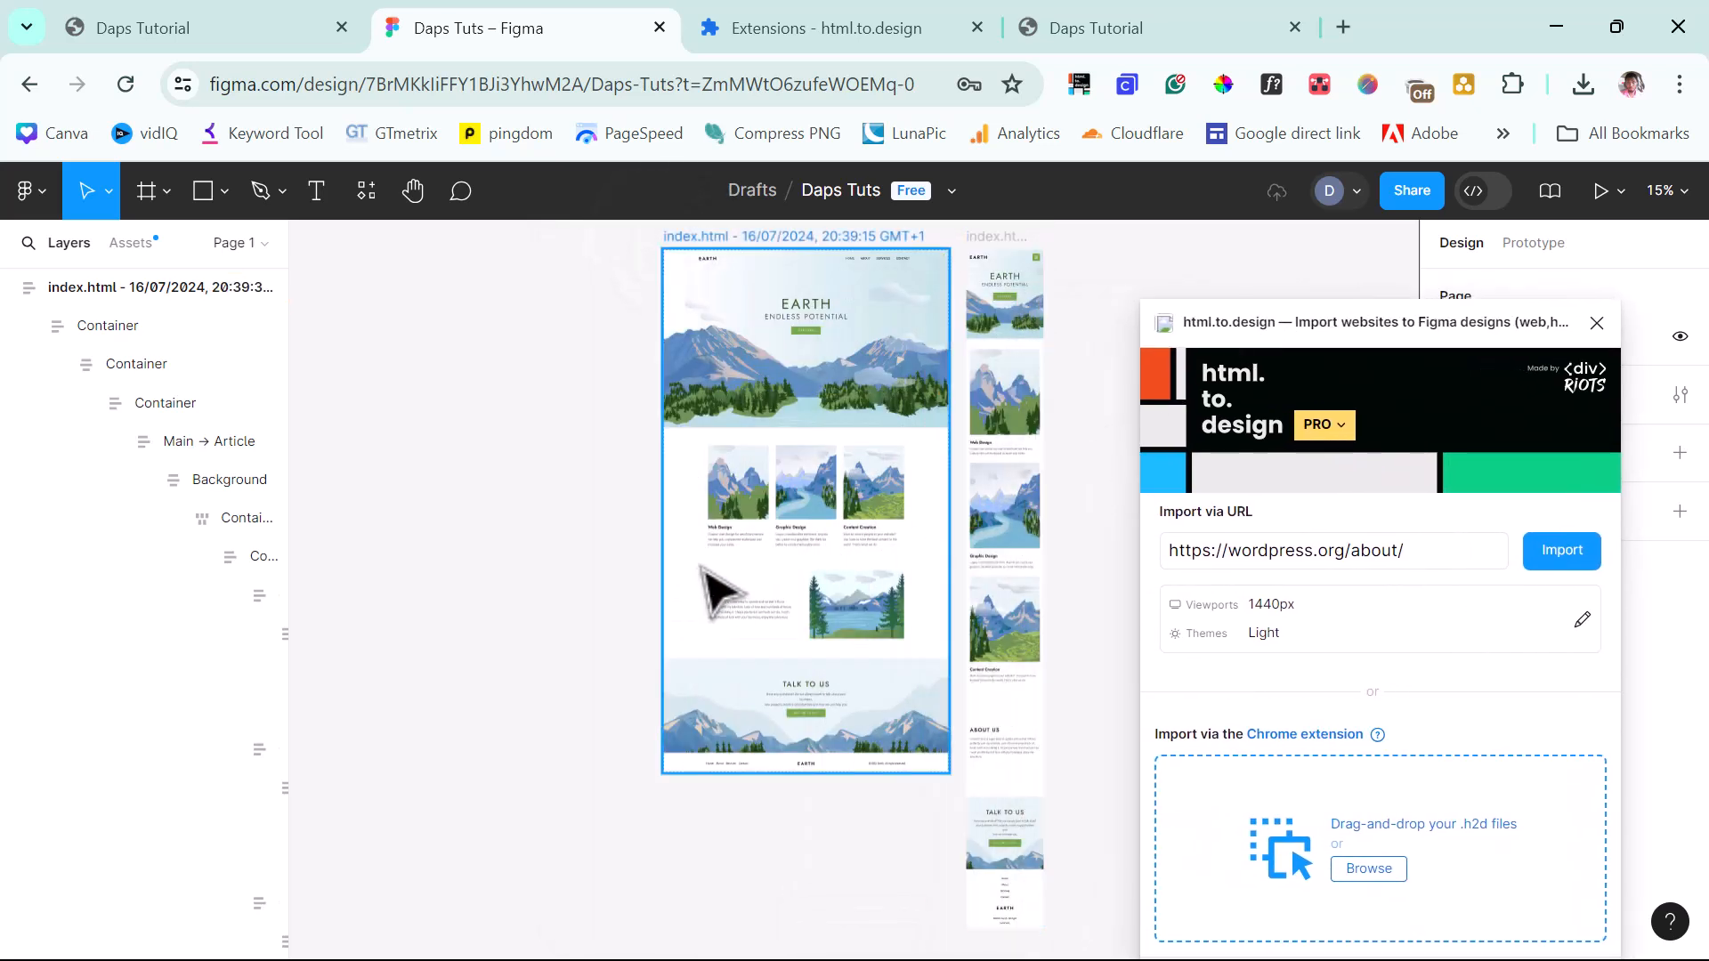
scroll(717, 591, up, 2)
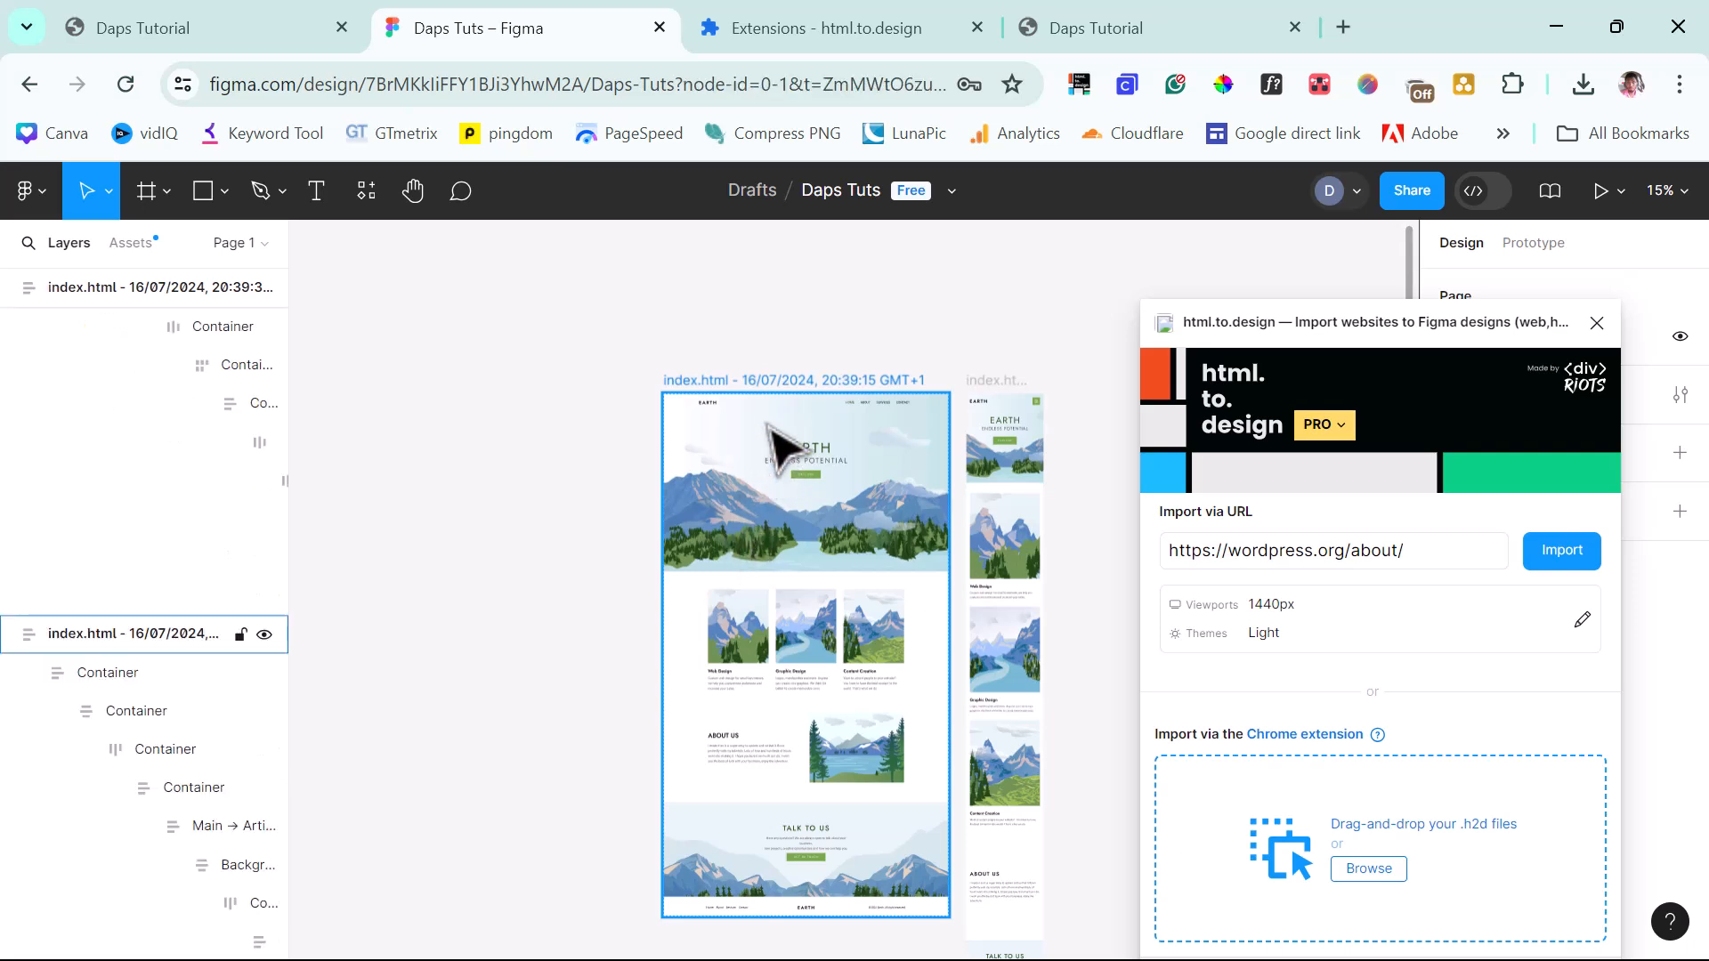
Rename the desktop frame 'Home Web' and the mobile frame 'Home Mobile'.
click(773, 381)
double_click(778, 381)
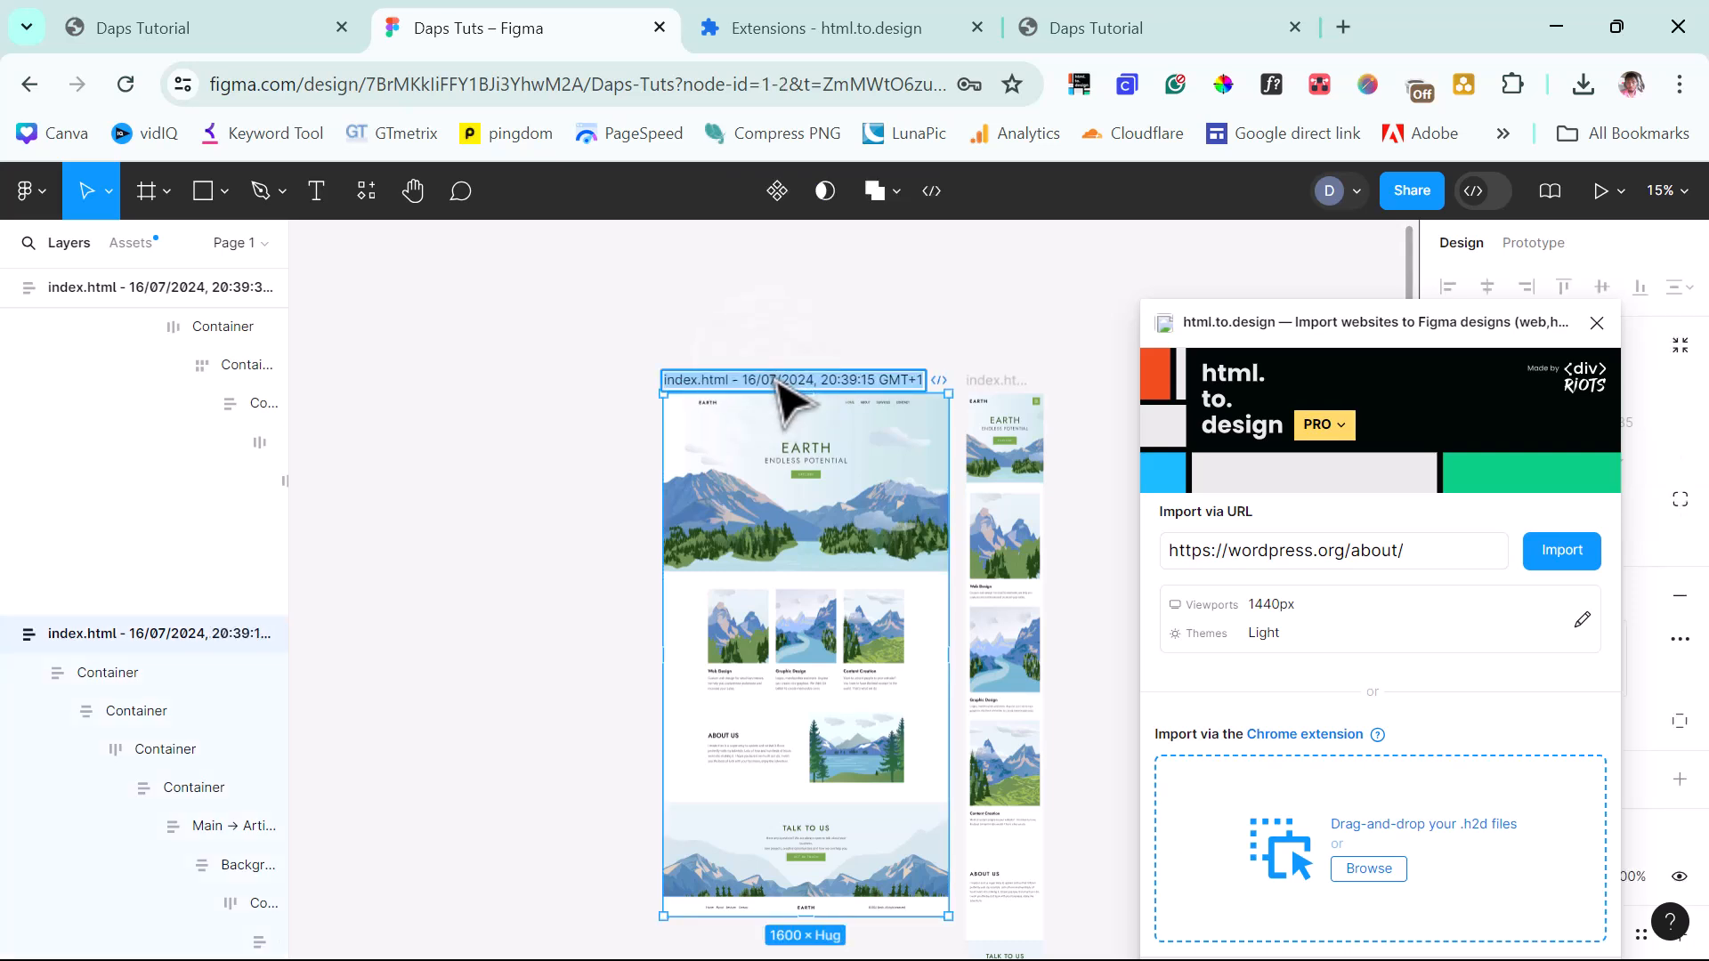
text(Home Web)
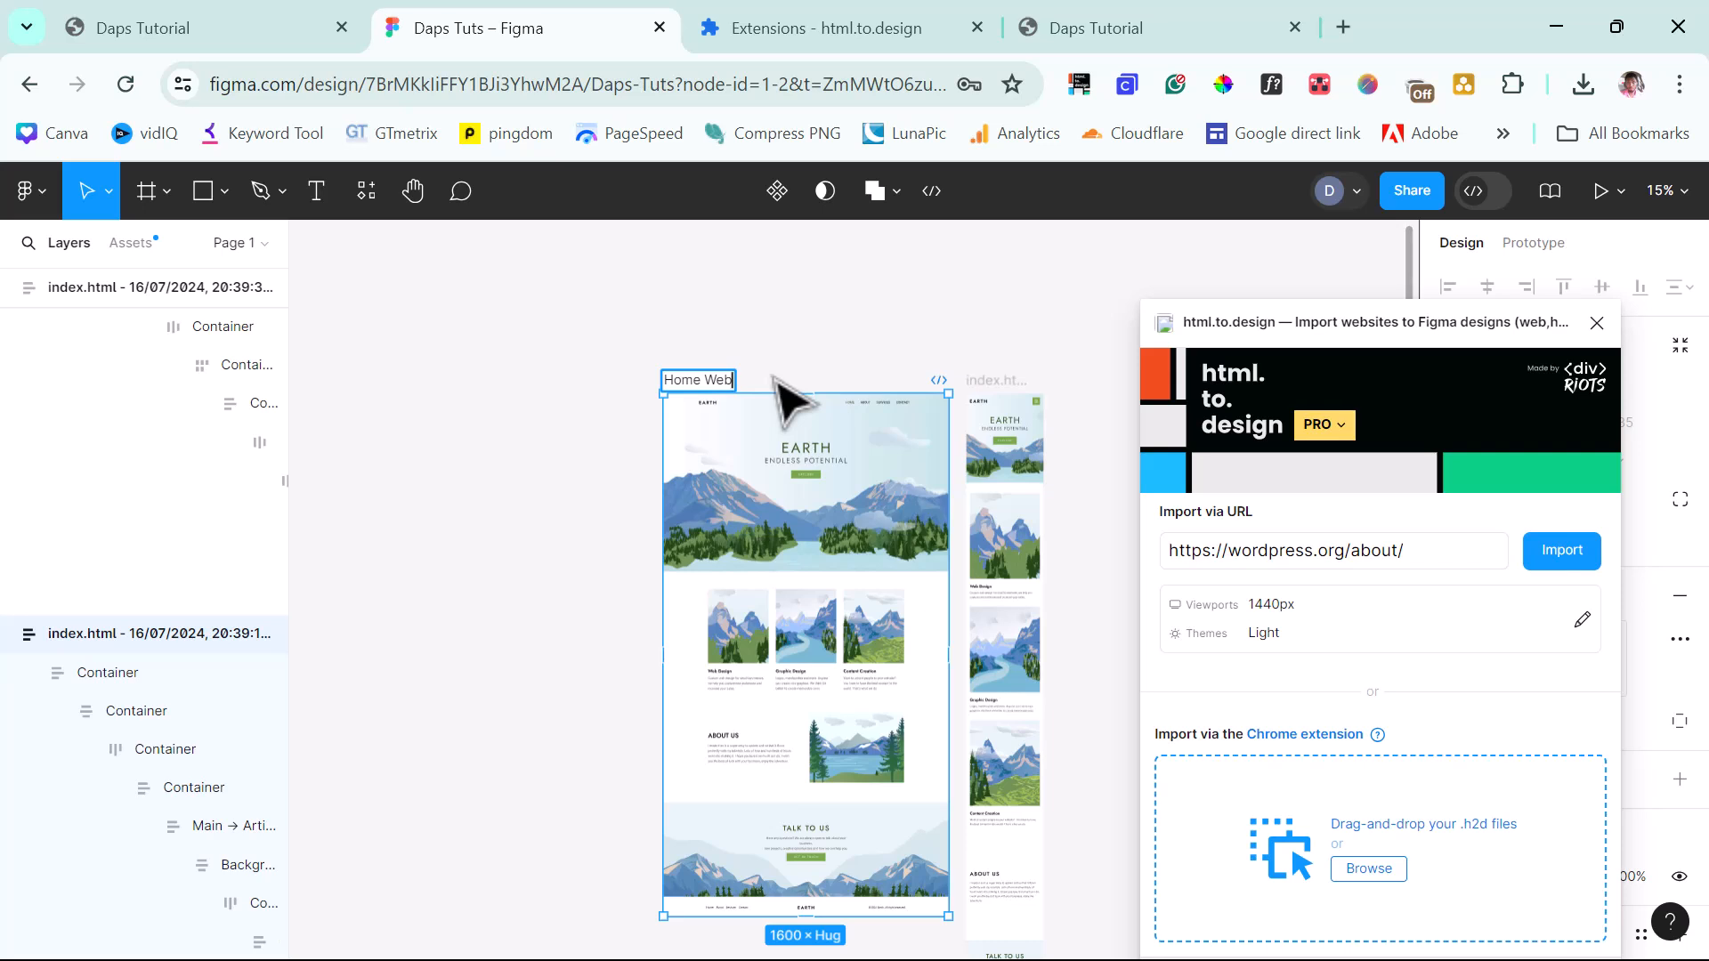
double_click(995, 381)
text(Home Mobile)
key(Return)
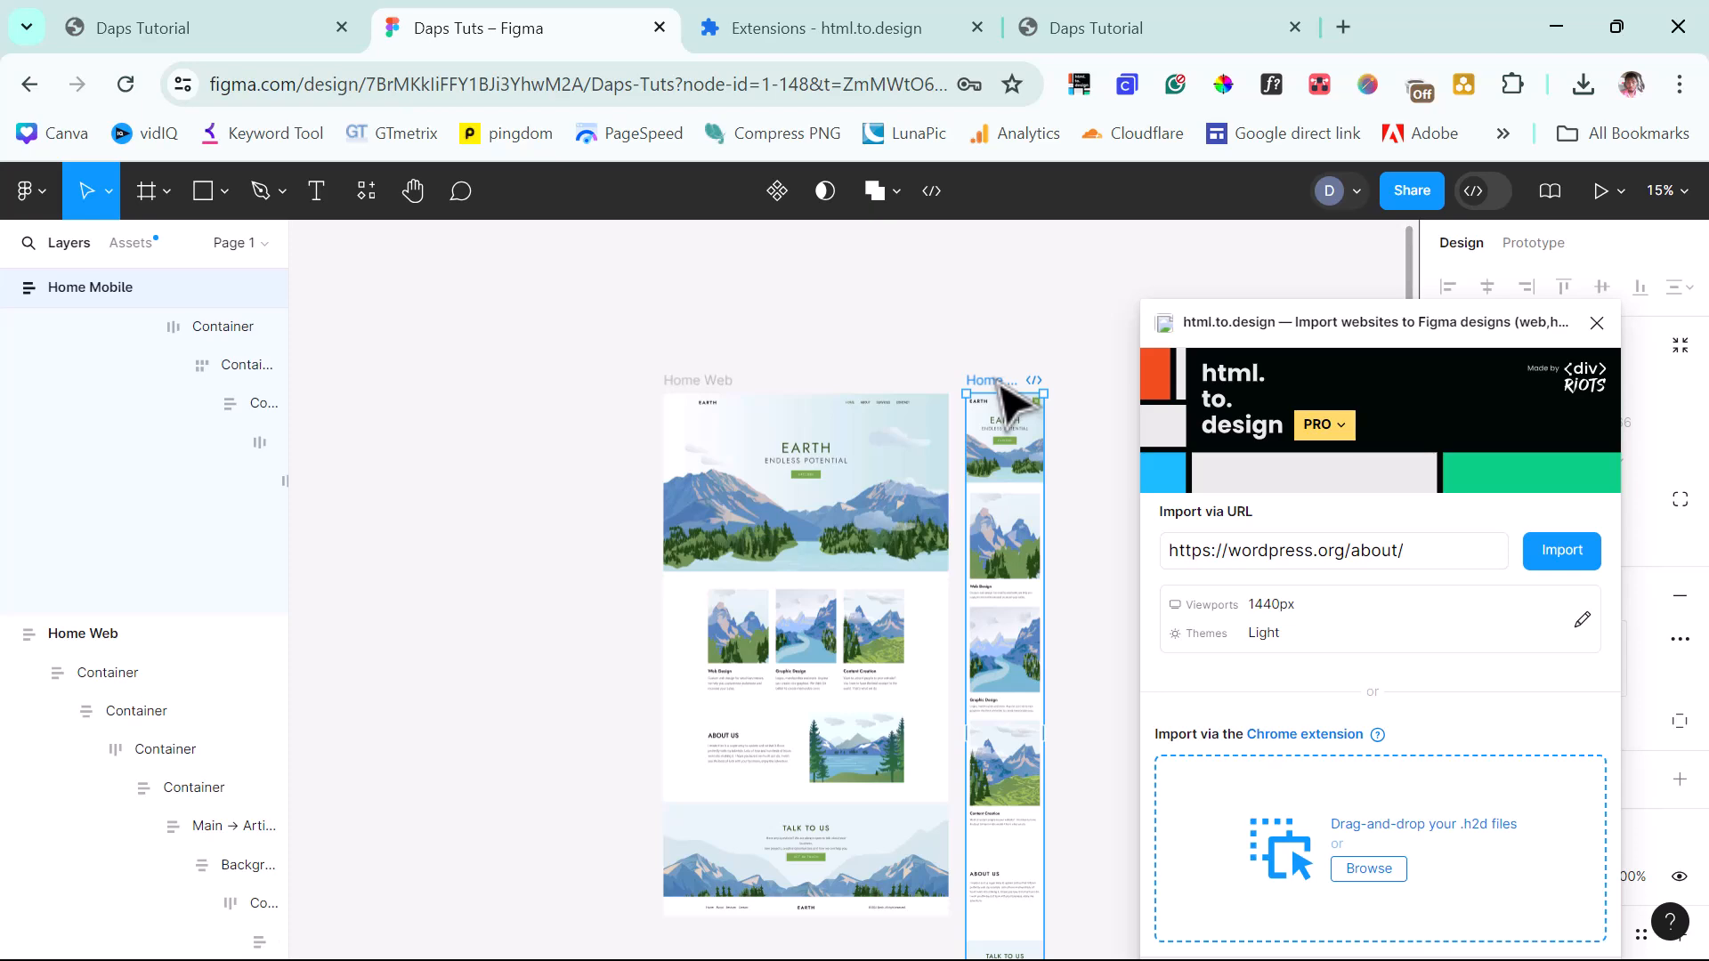
click(1084, 19)
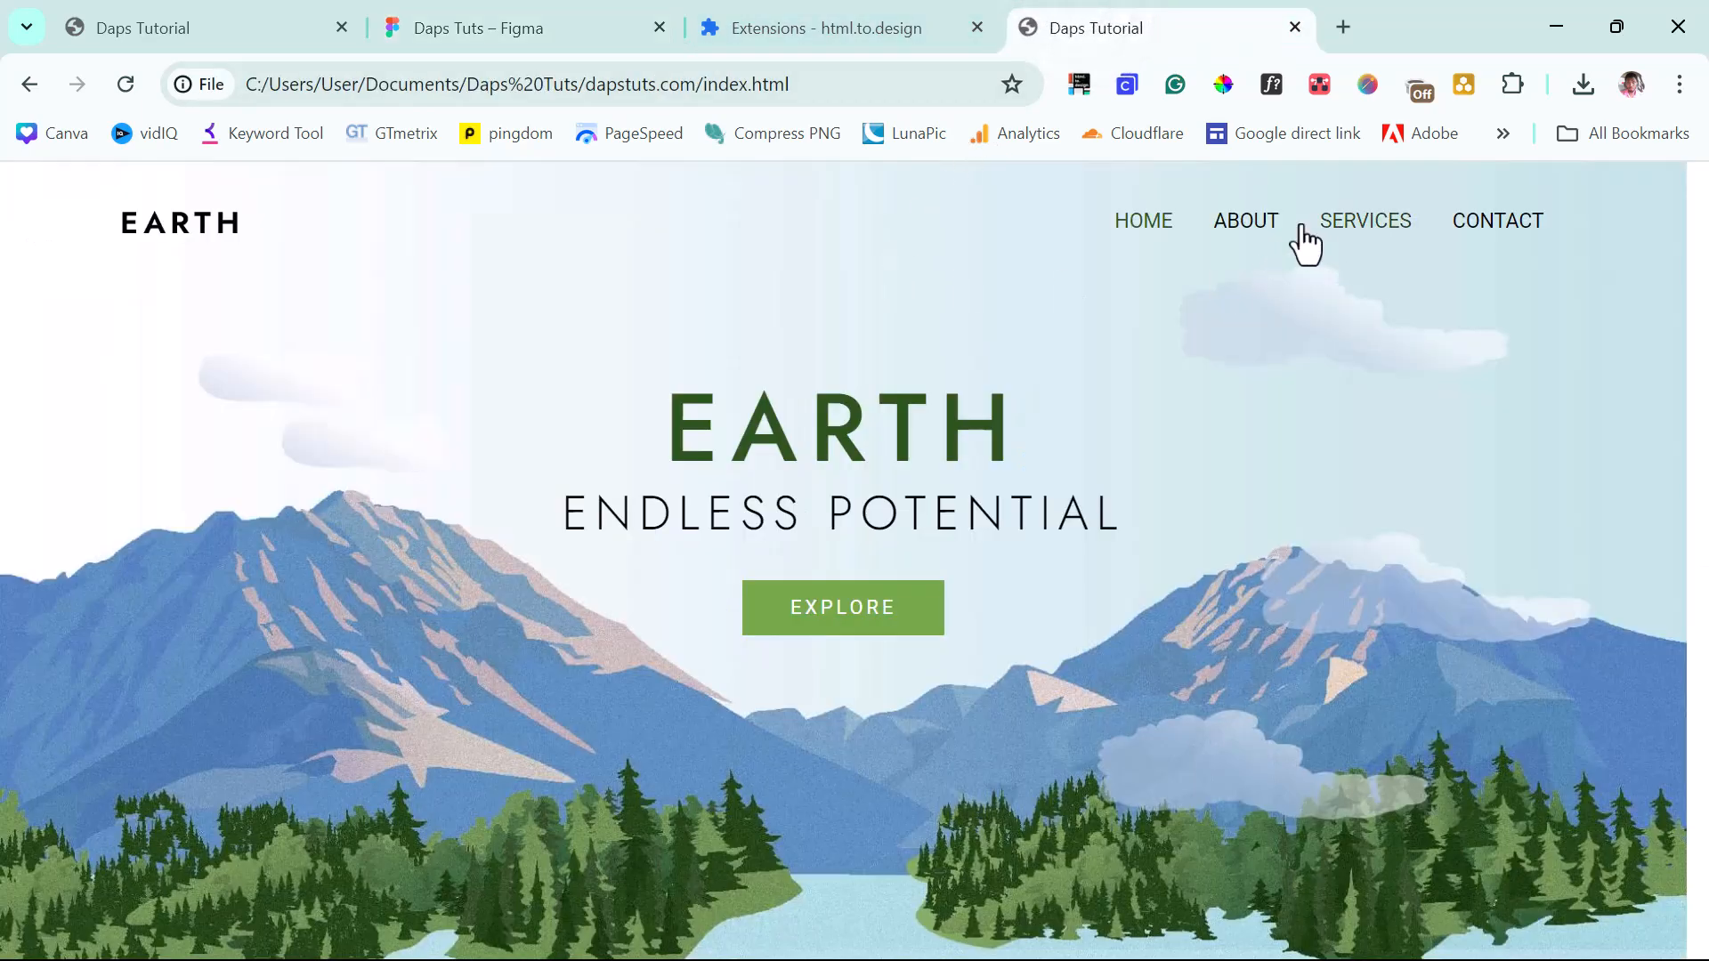
Capture the full EARTH About page as a 391 KB .h2d file with html.to.design.
click(1246, 222)
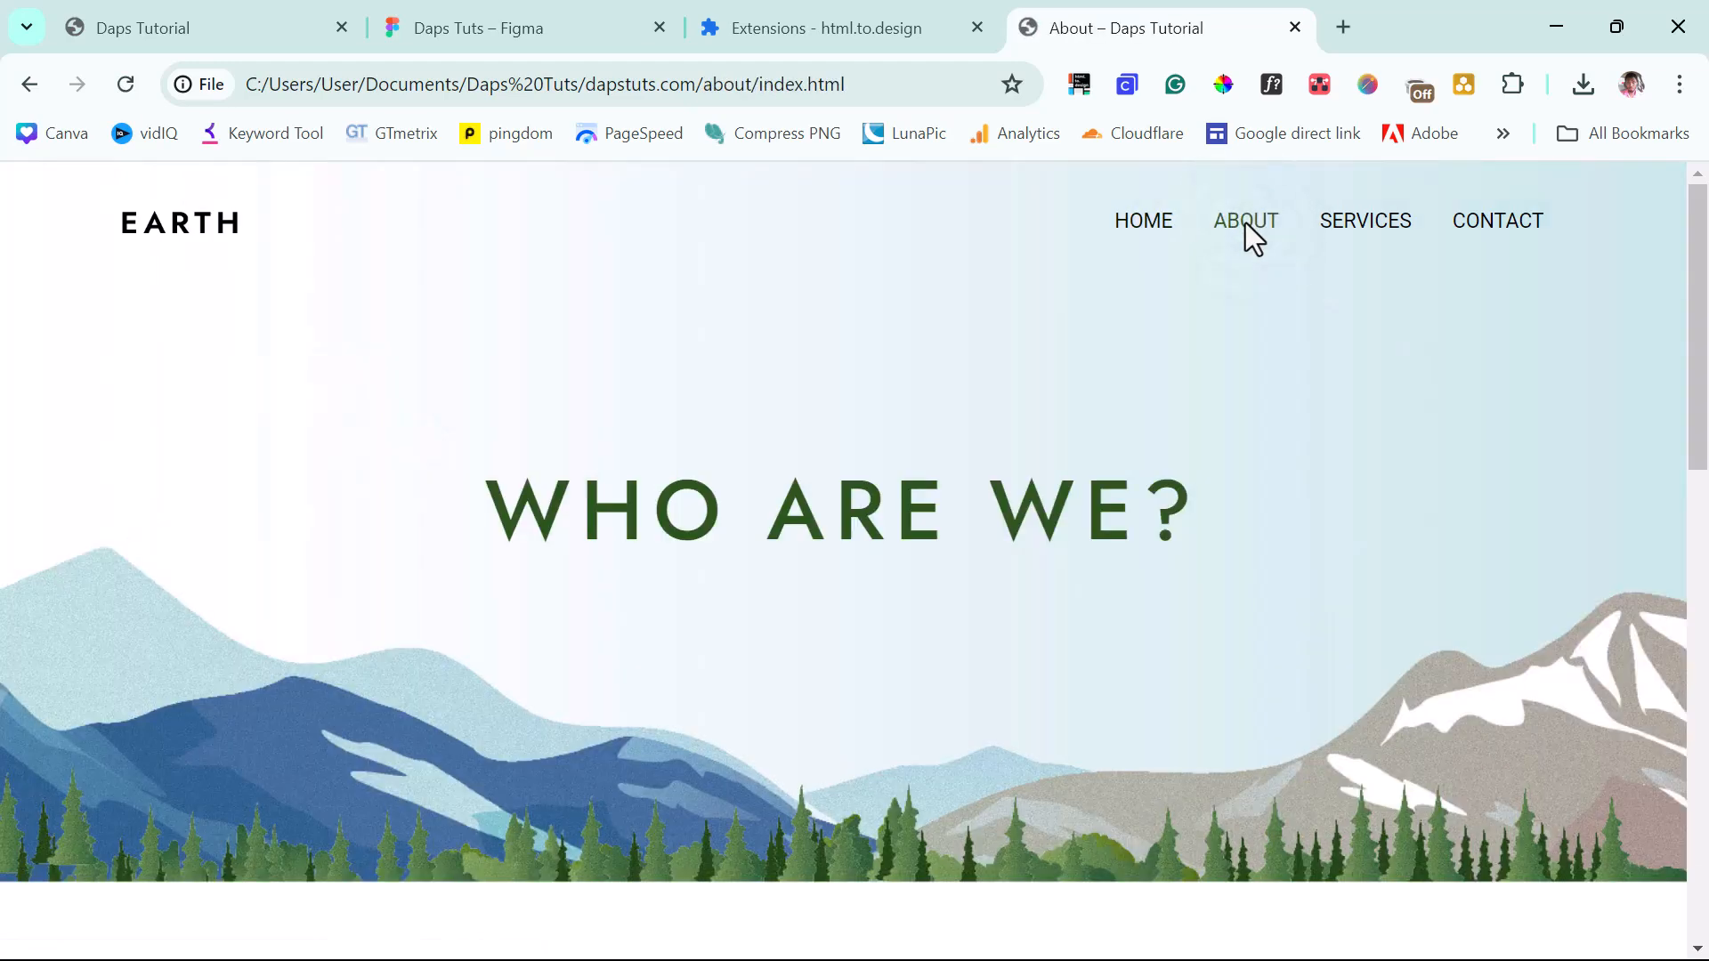
click(1080, 84)
click(894, 583)
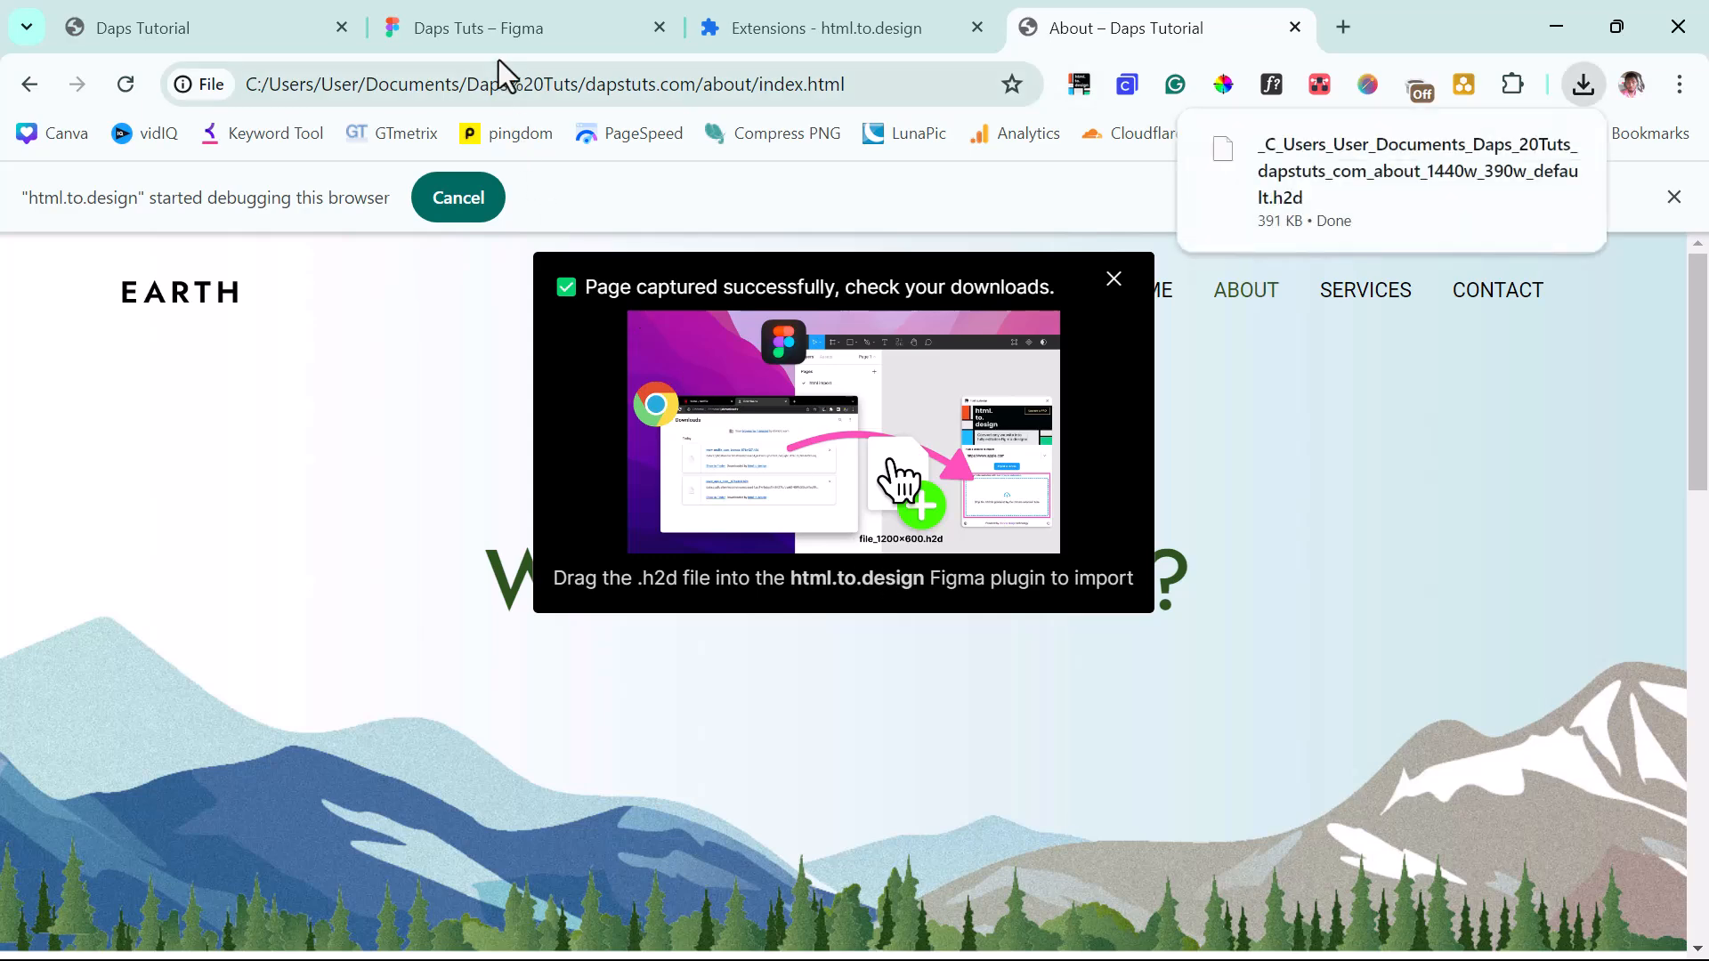
click(500, 32)
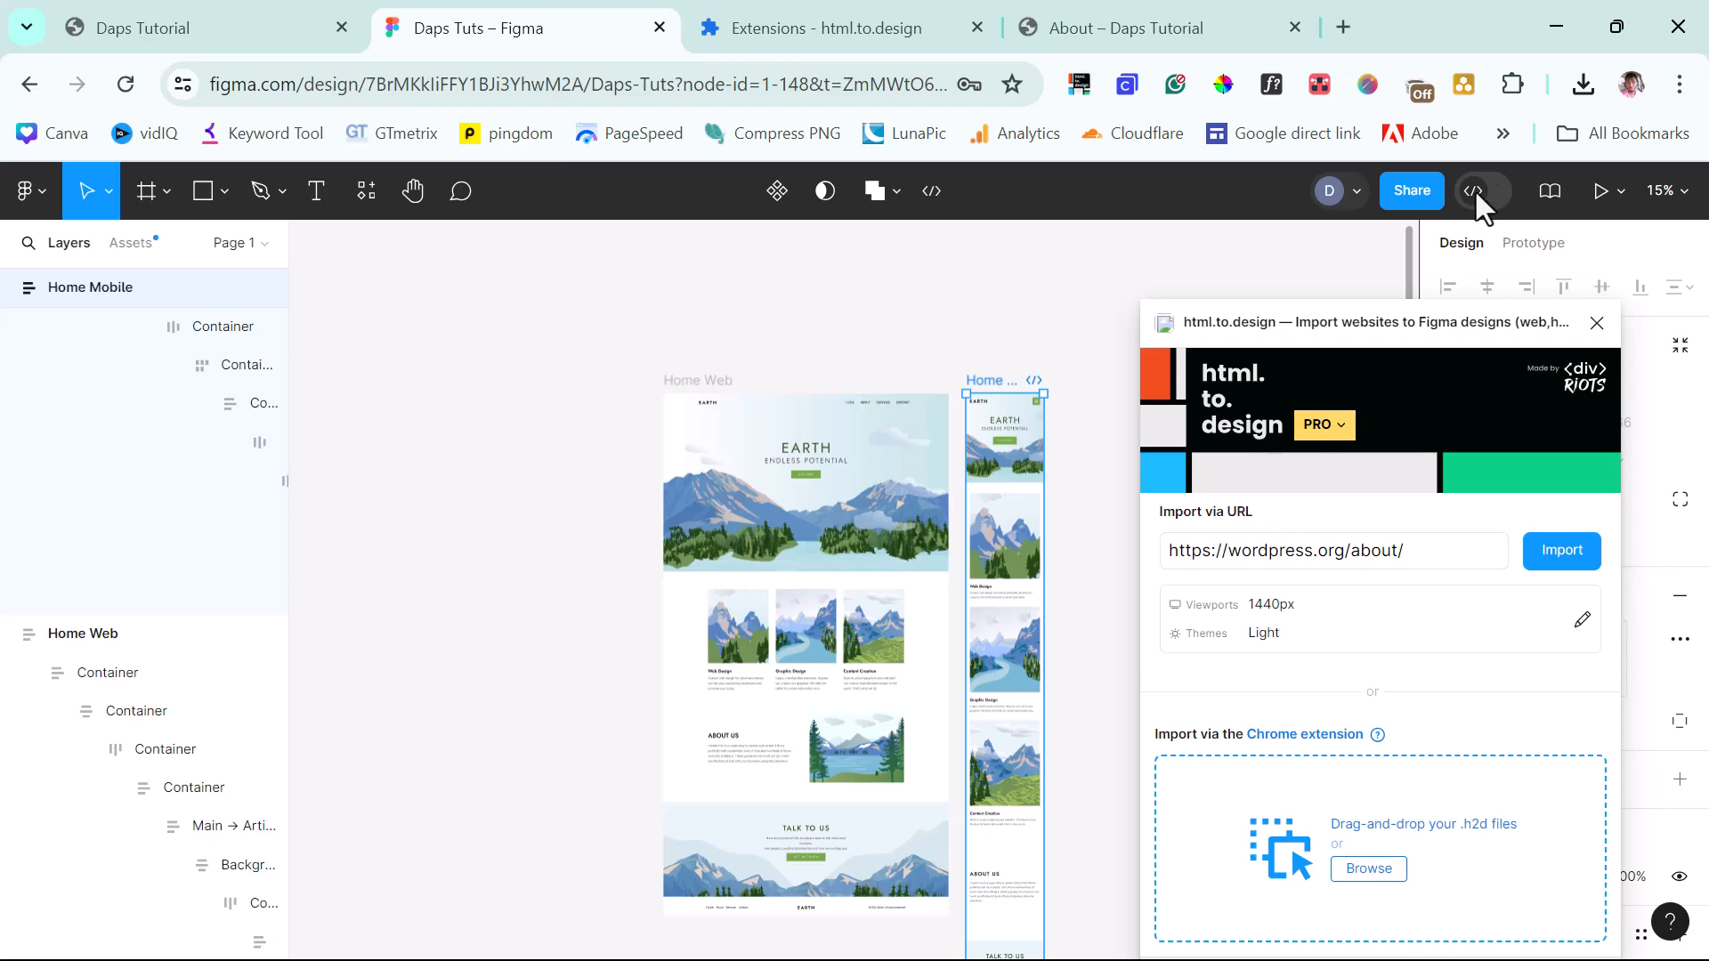
Import the About page .h2d file, ticking Automatically use this config, next to the Home frames.
click(1582, 71)
drag(1375, 244, 1271, 883)
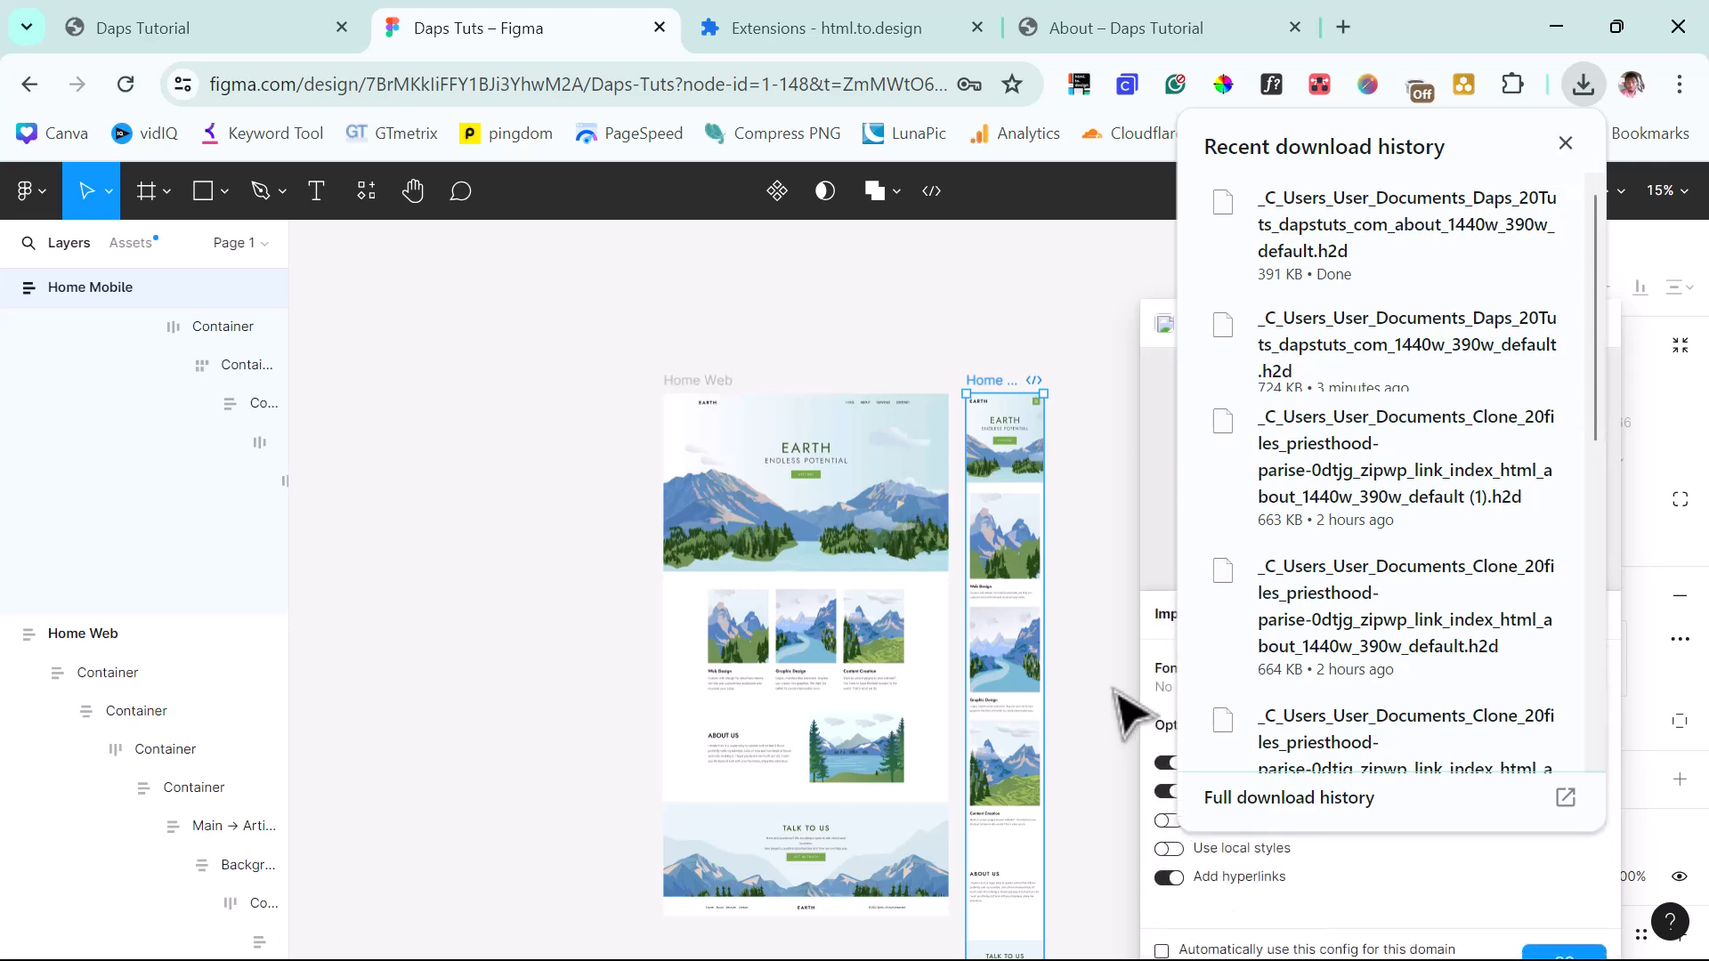
click(1113, 698)
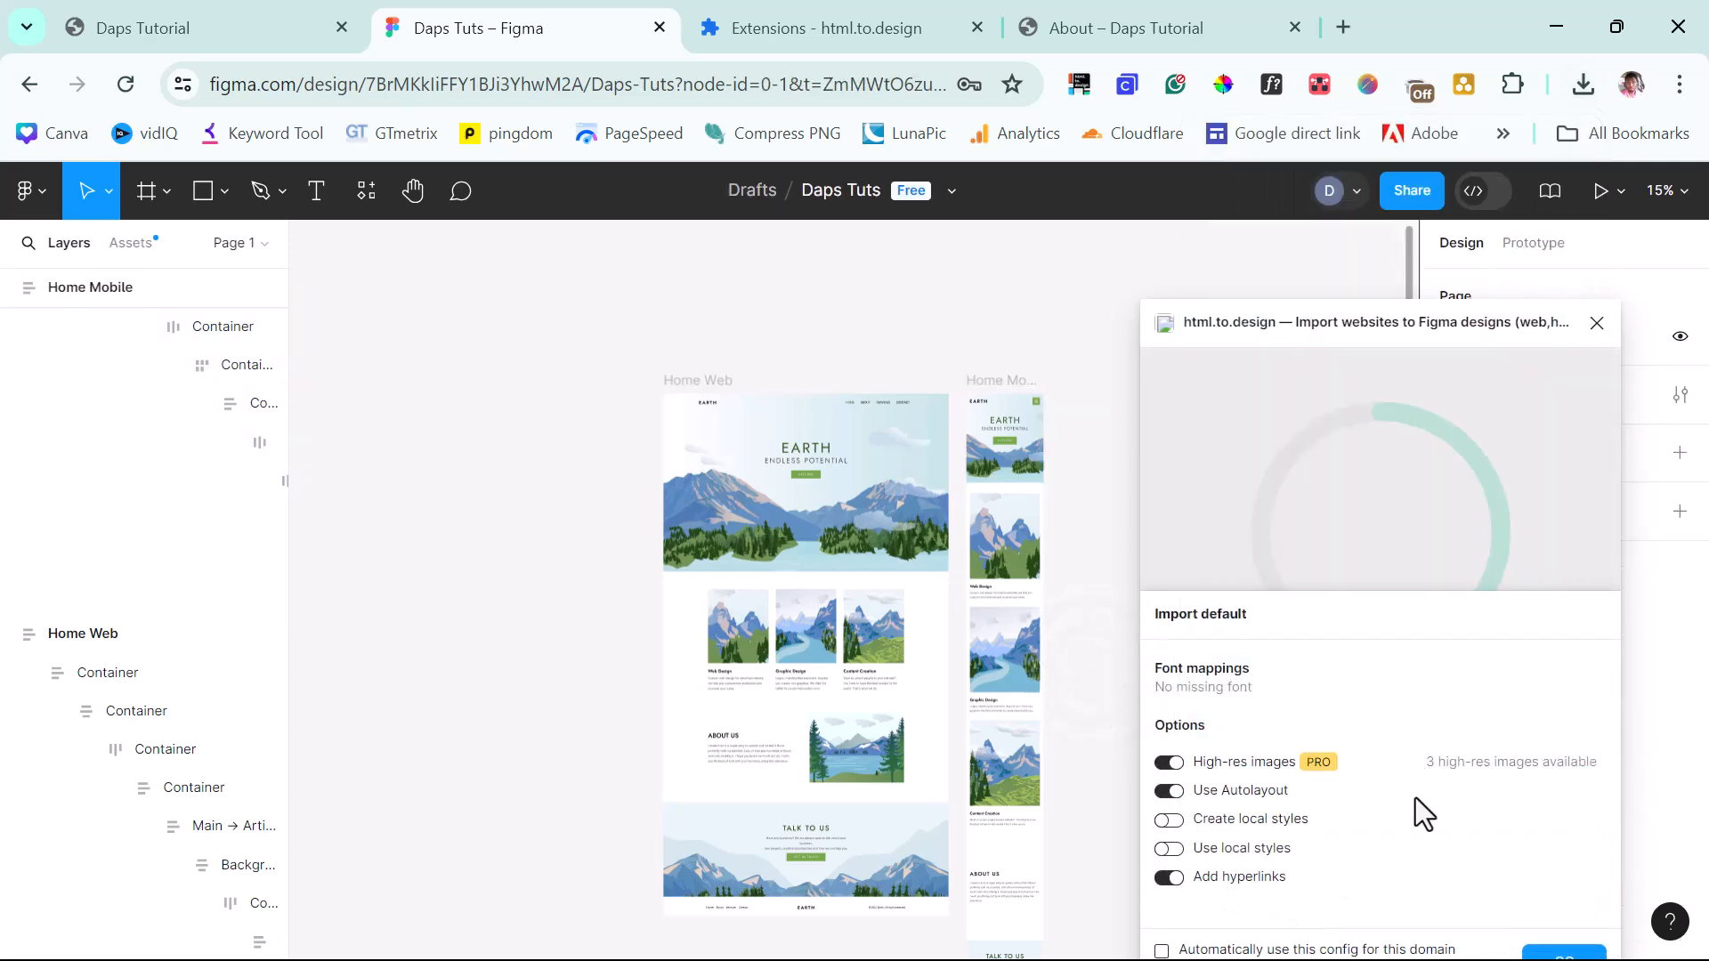
drag(1292, 327, 1211, 254)
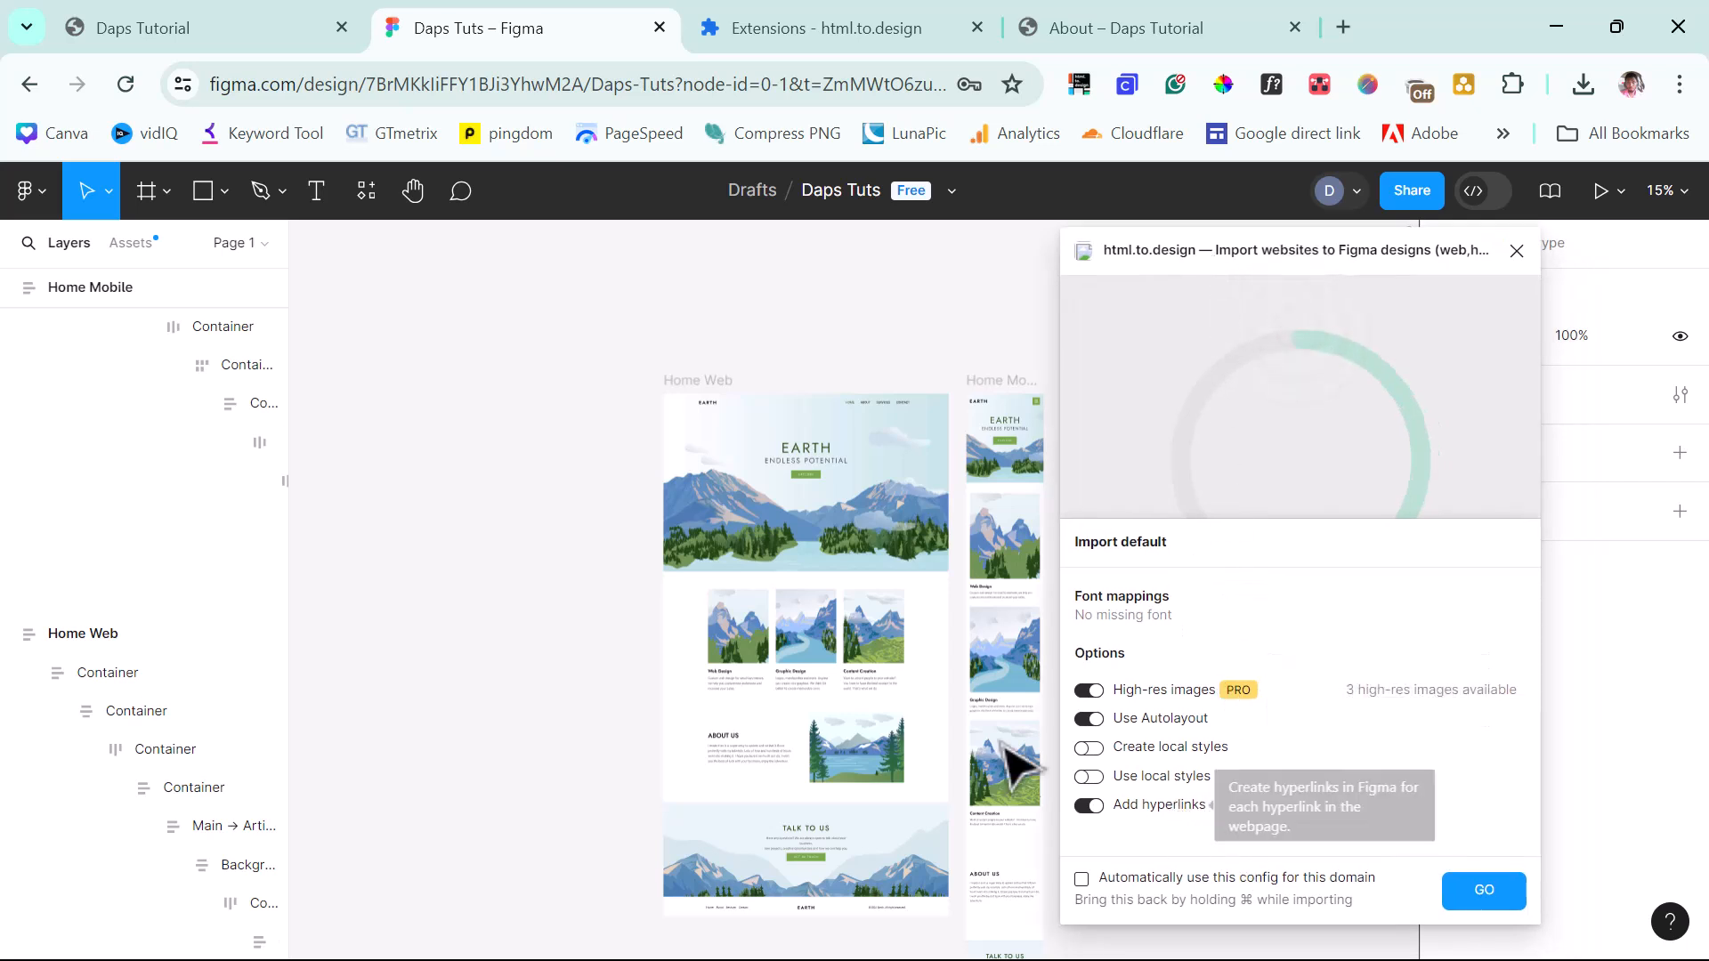
click(1080, 881)
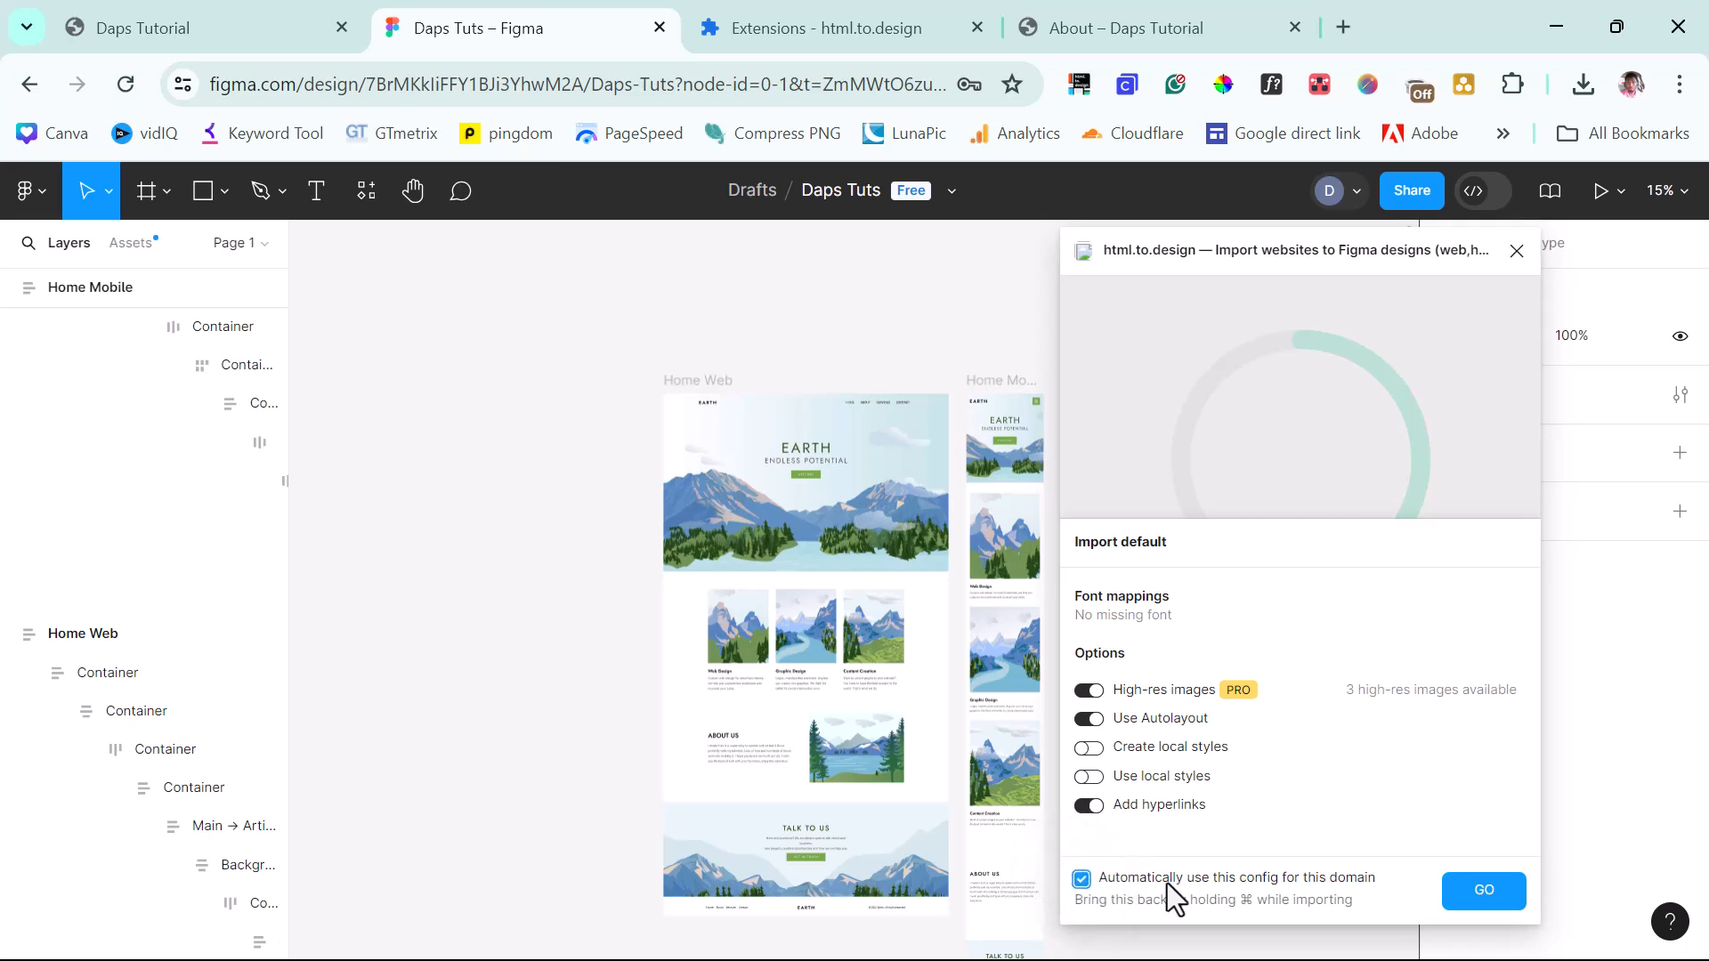
click(1449, 883)
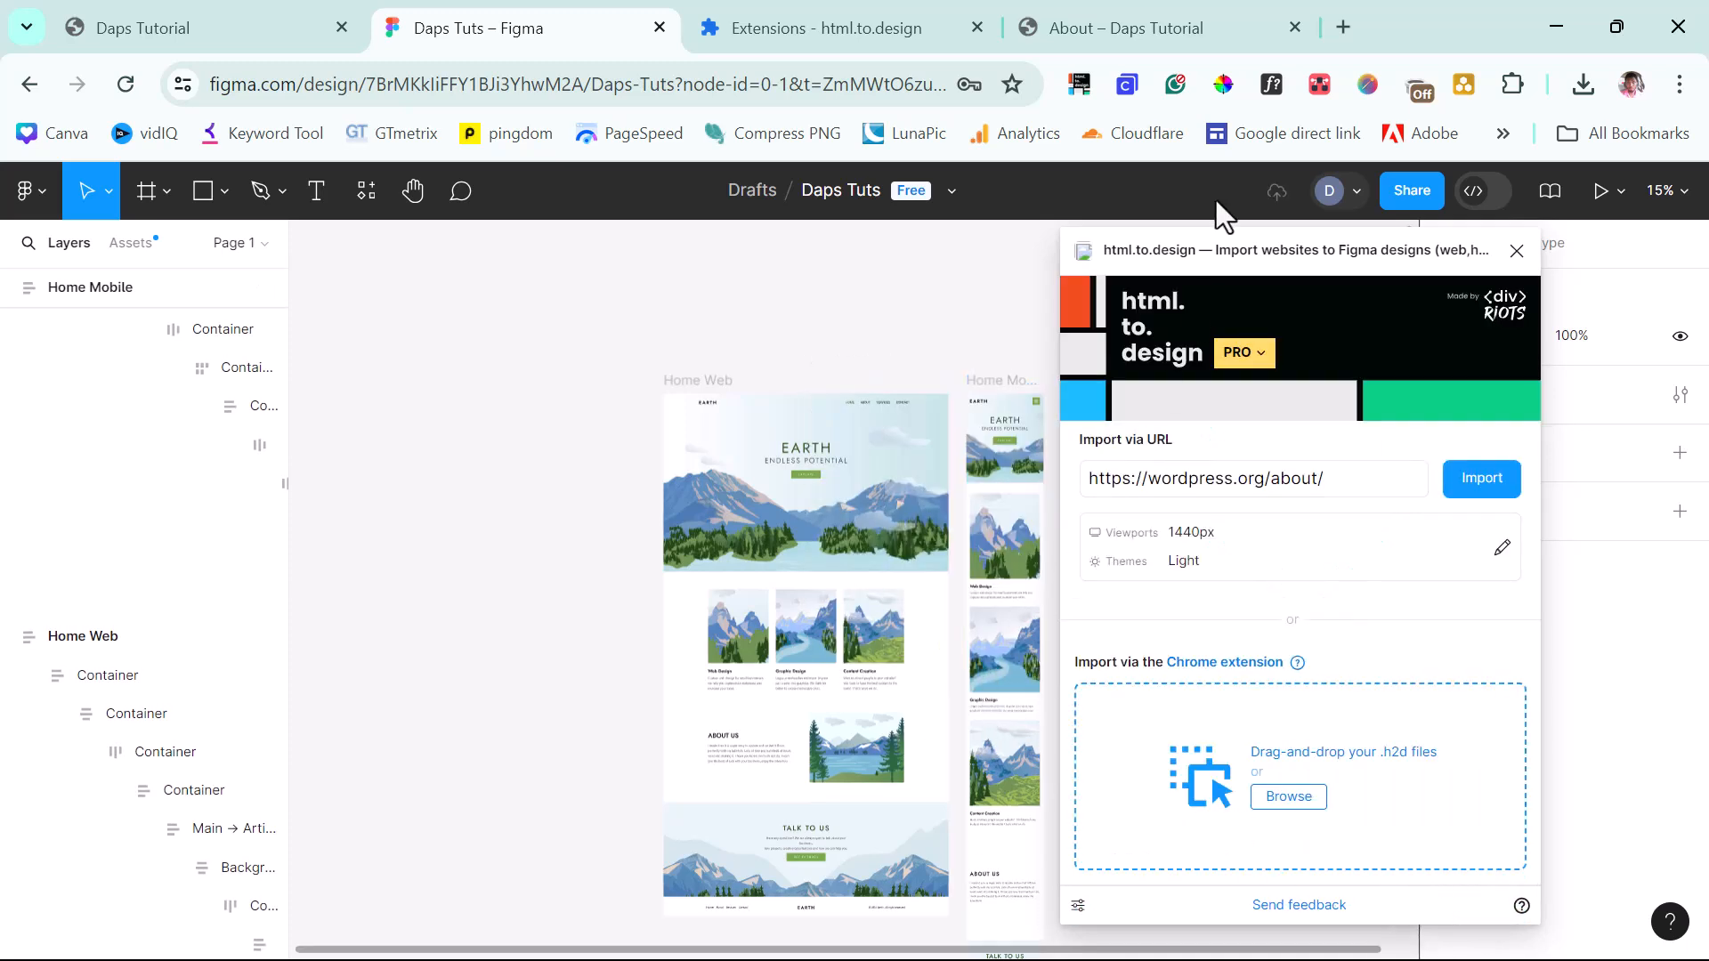
drag(1179, 243, 1378, 273)
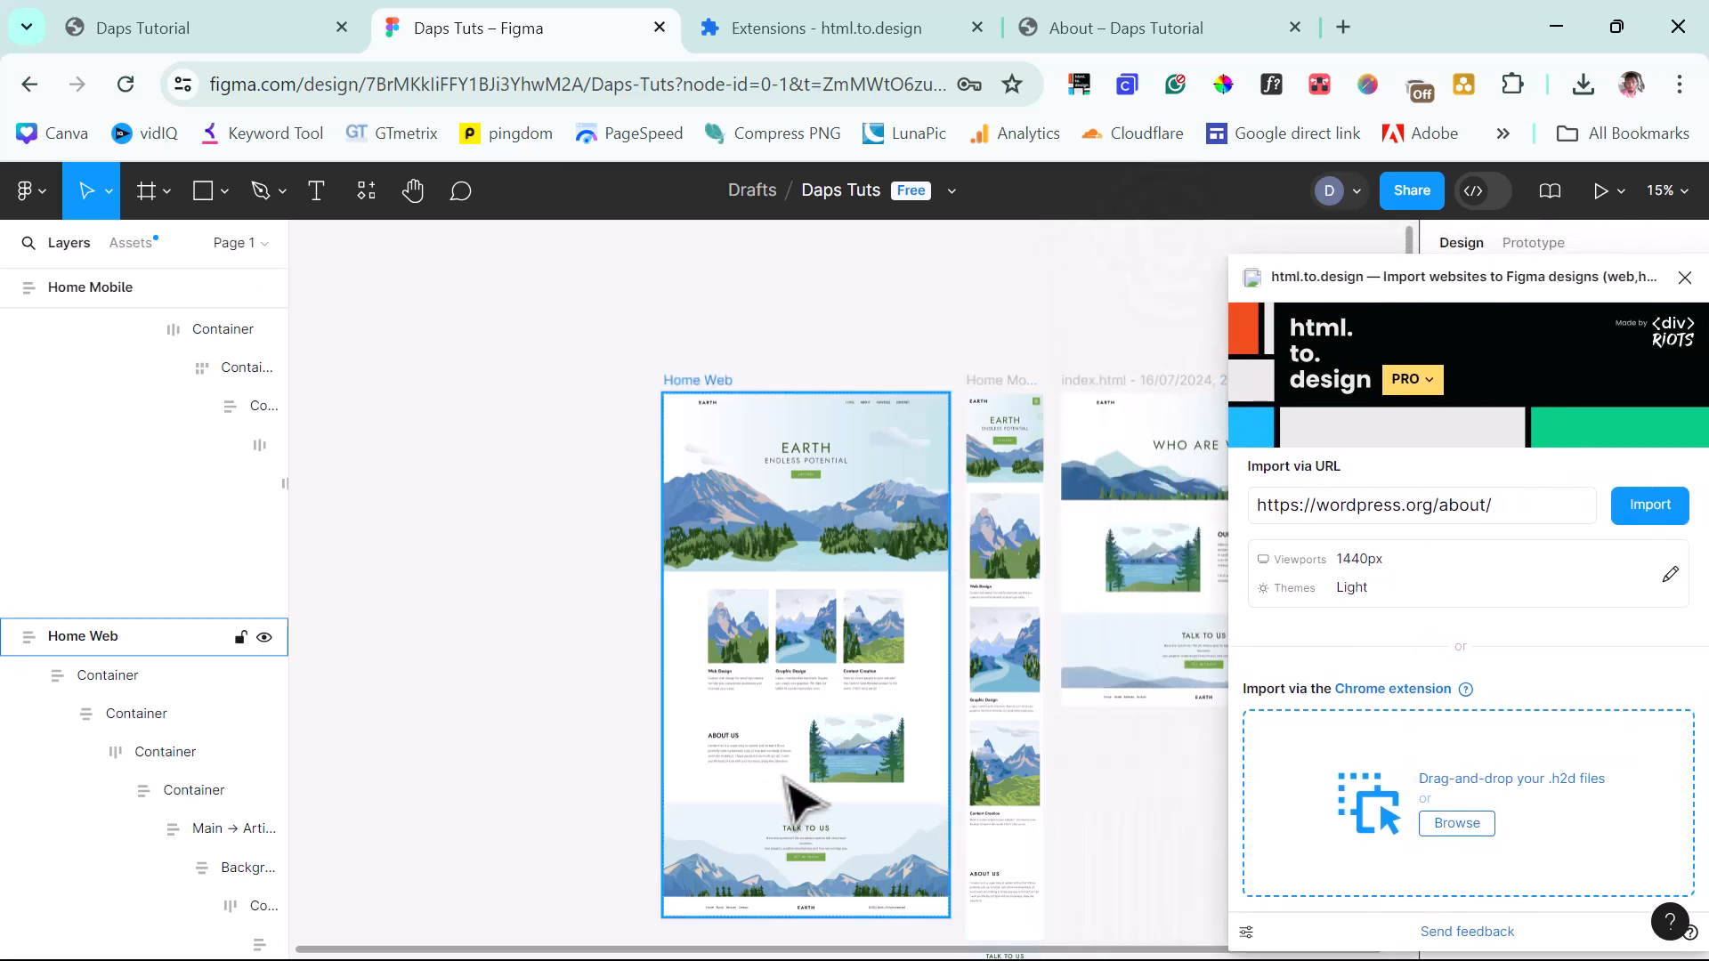
Rename the two imported About frames 'About Web' and 'About Mobile'.
scroll(658, 947, right, 3)
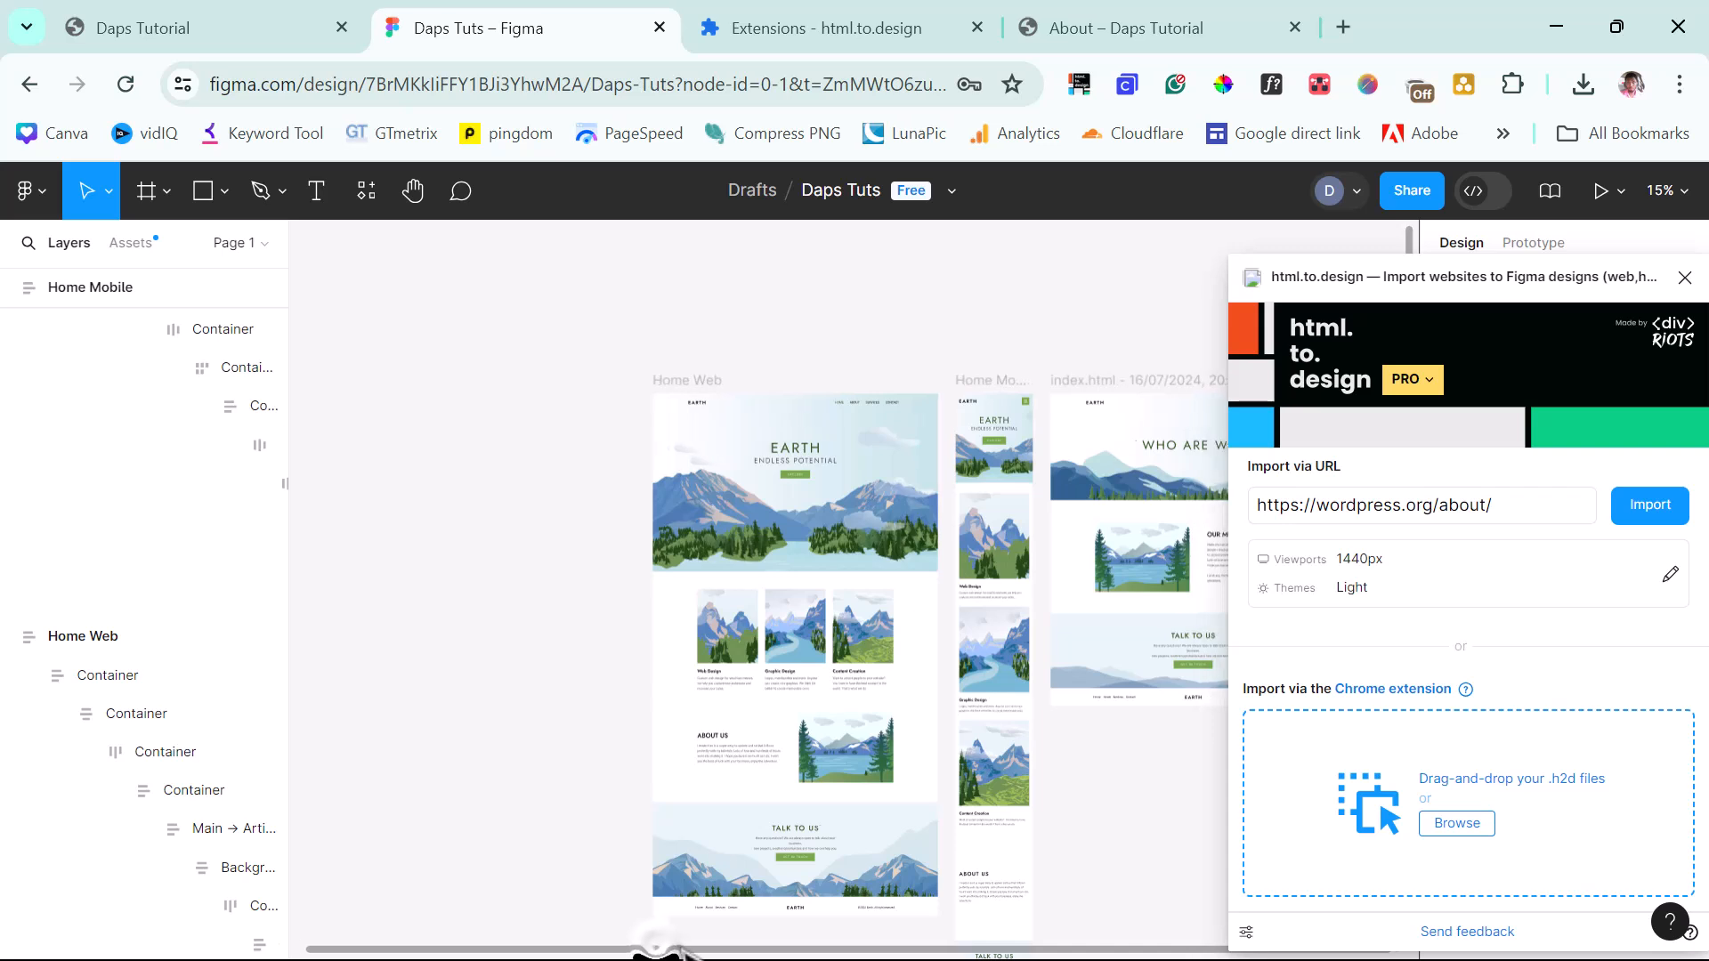
scroll(656, 946, right, 4)
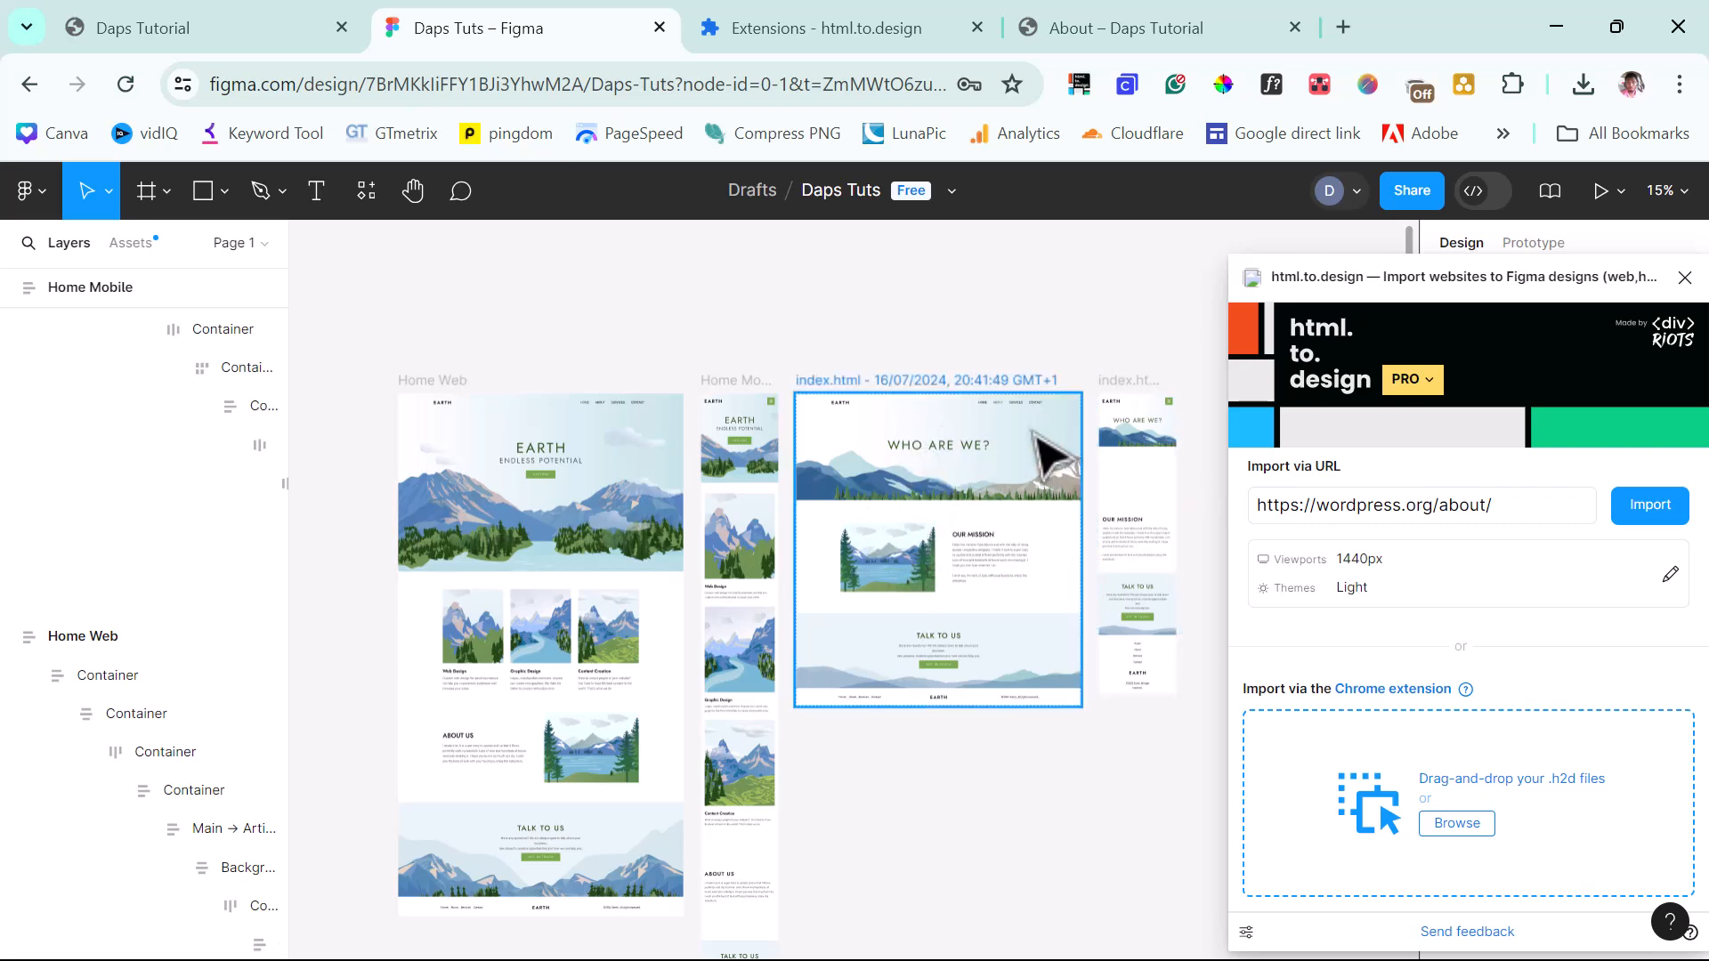
click(944, 381)
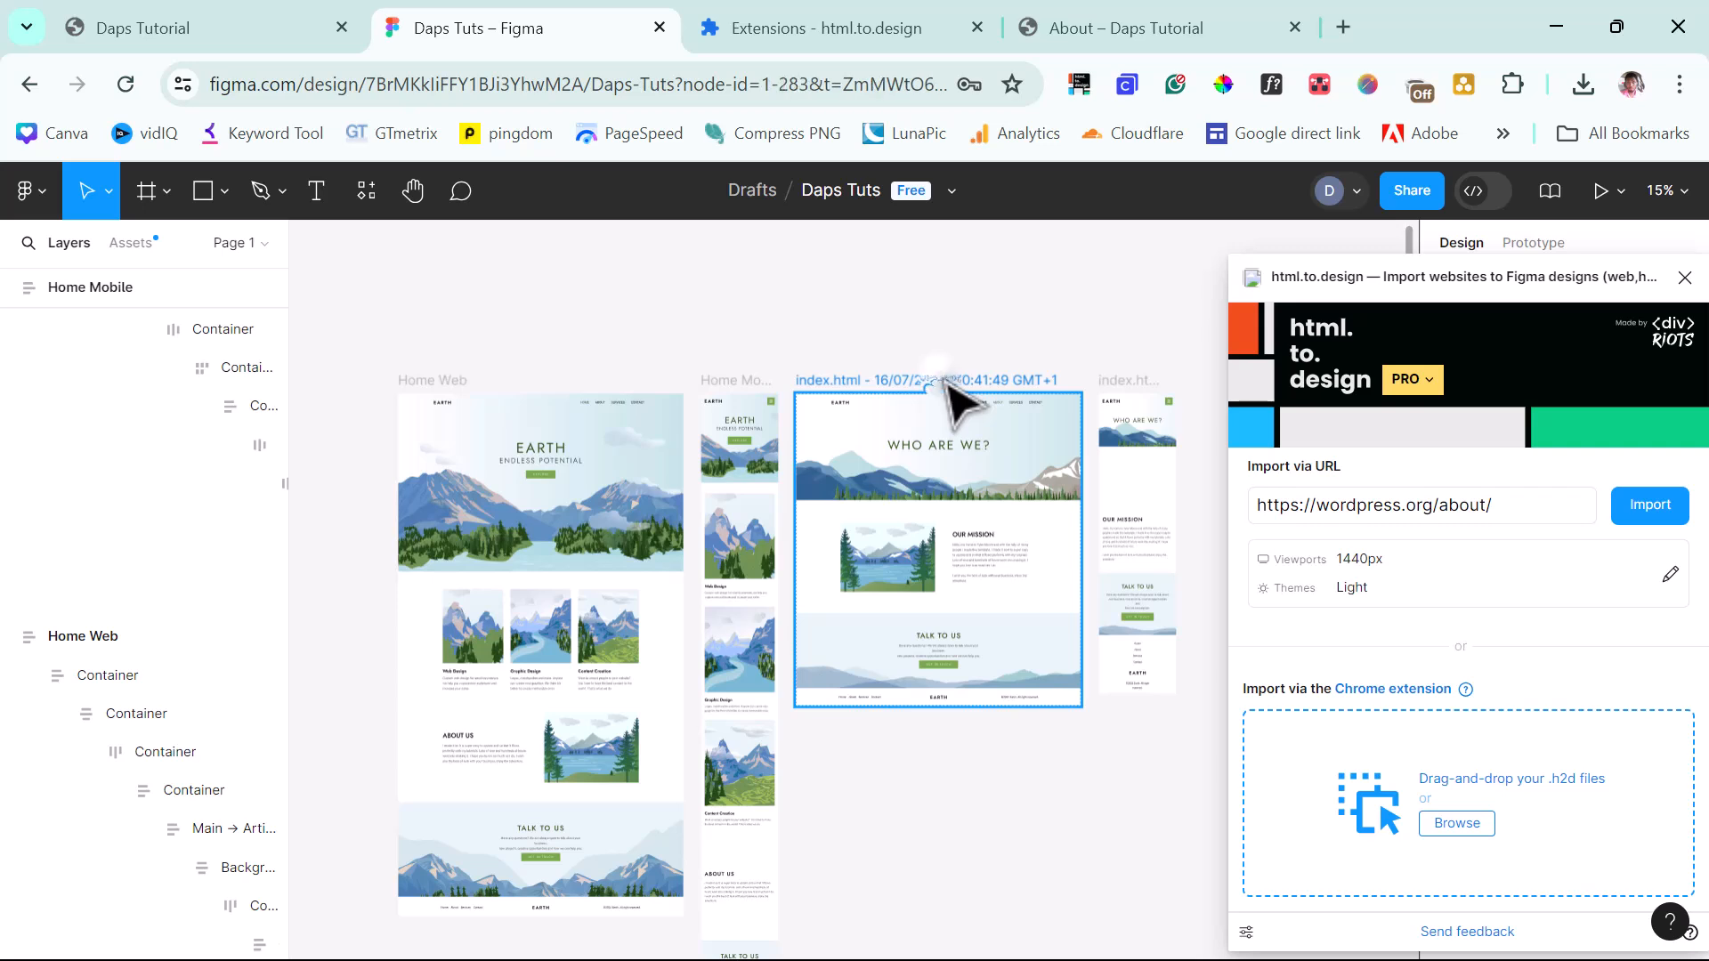
text(About Web)
key(Return)
click(1135, 380)
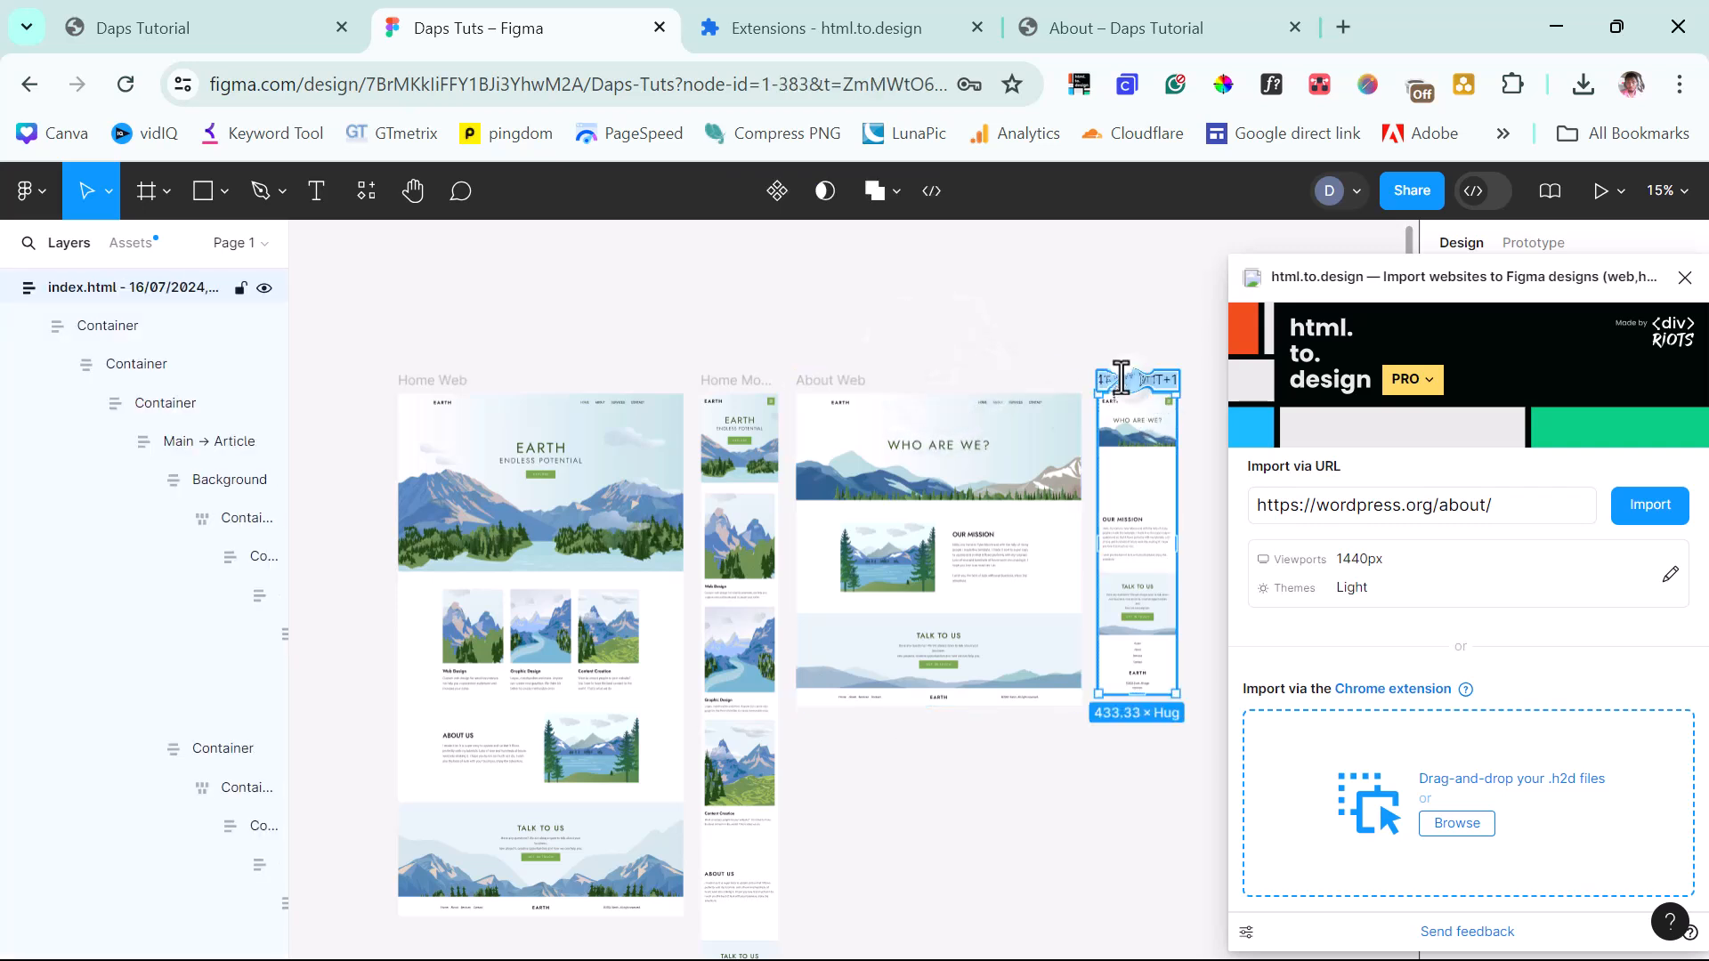
text(About Mobile)
key(Return)
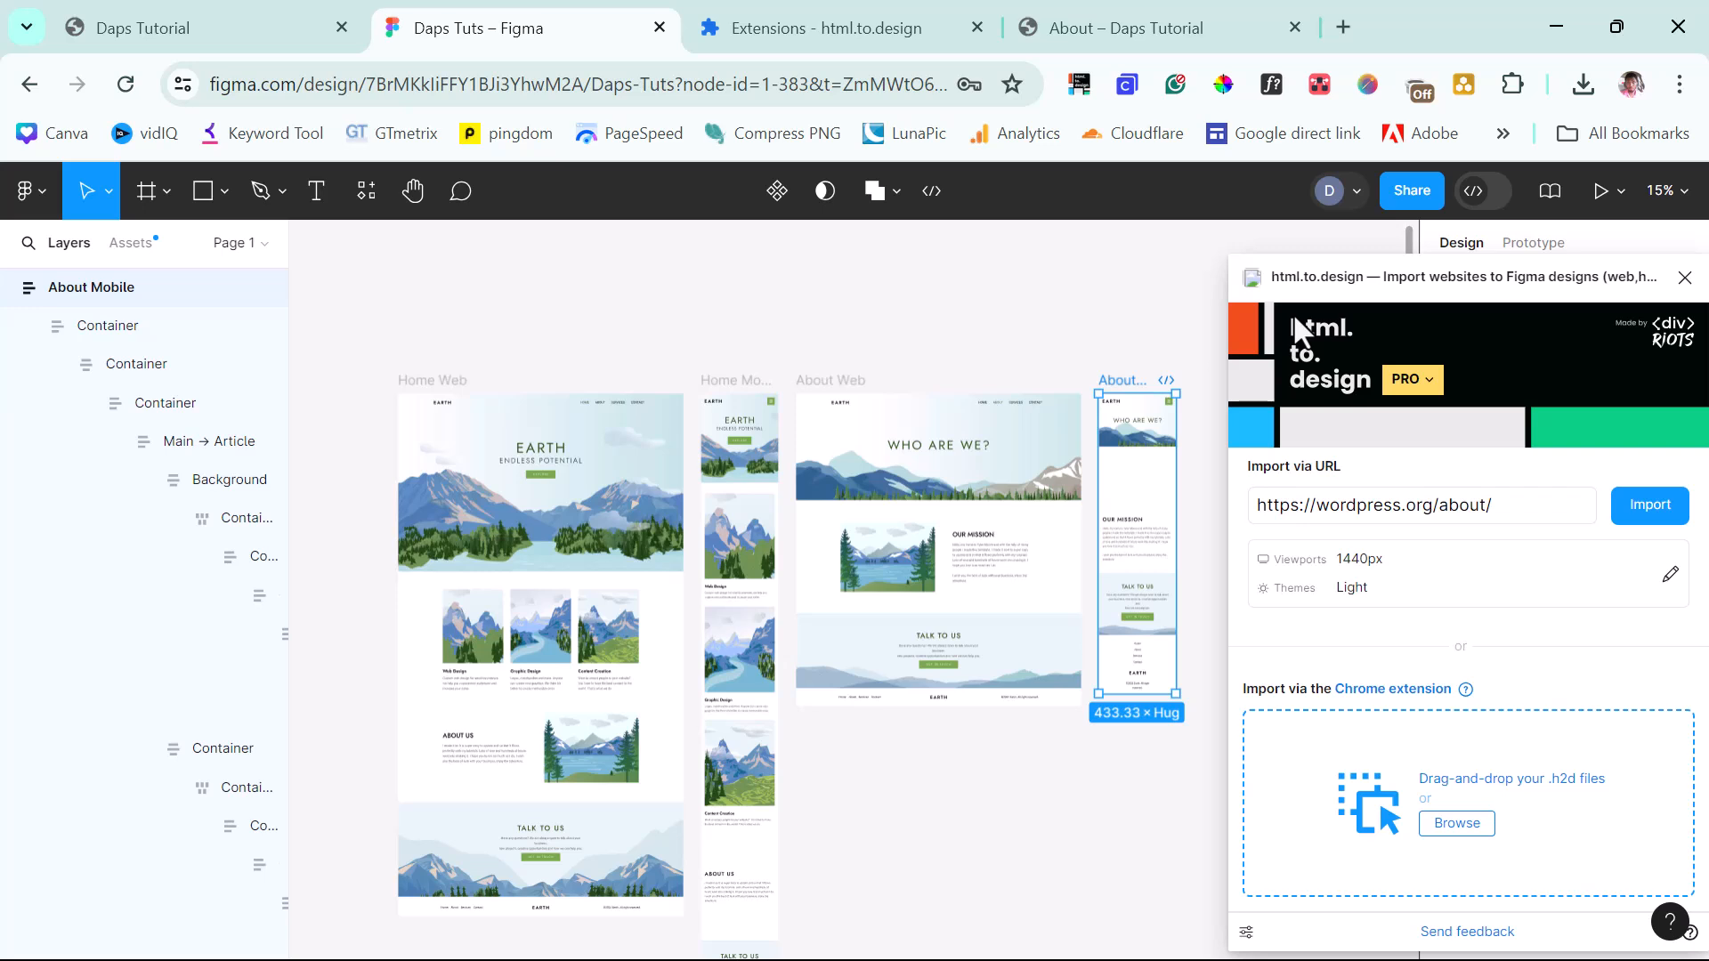
drag(1419, 269, 949, 261)
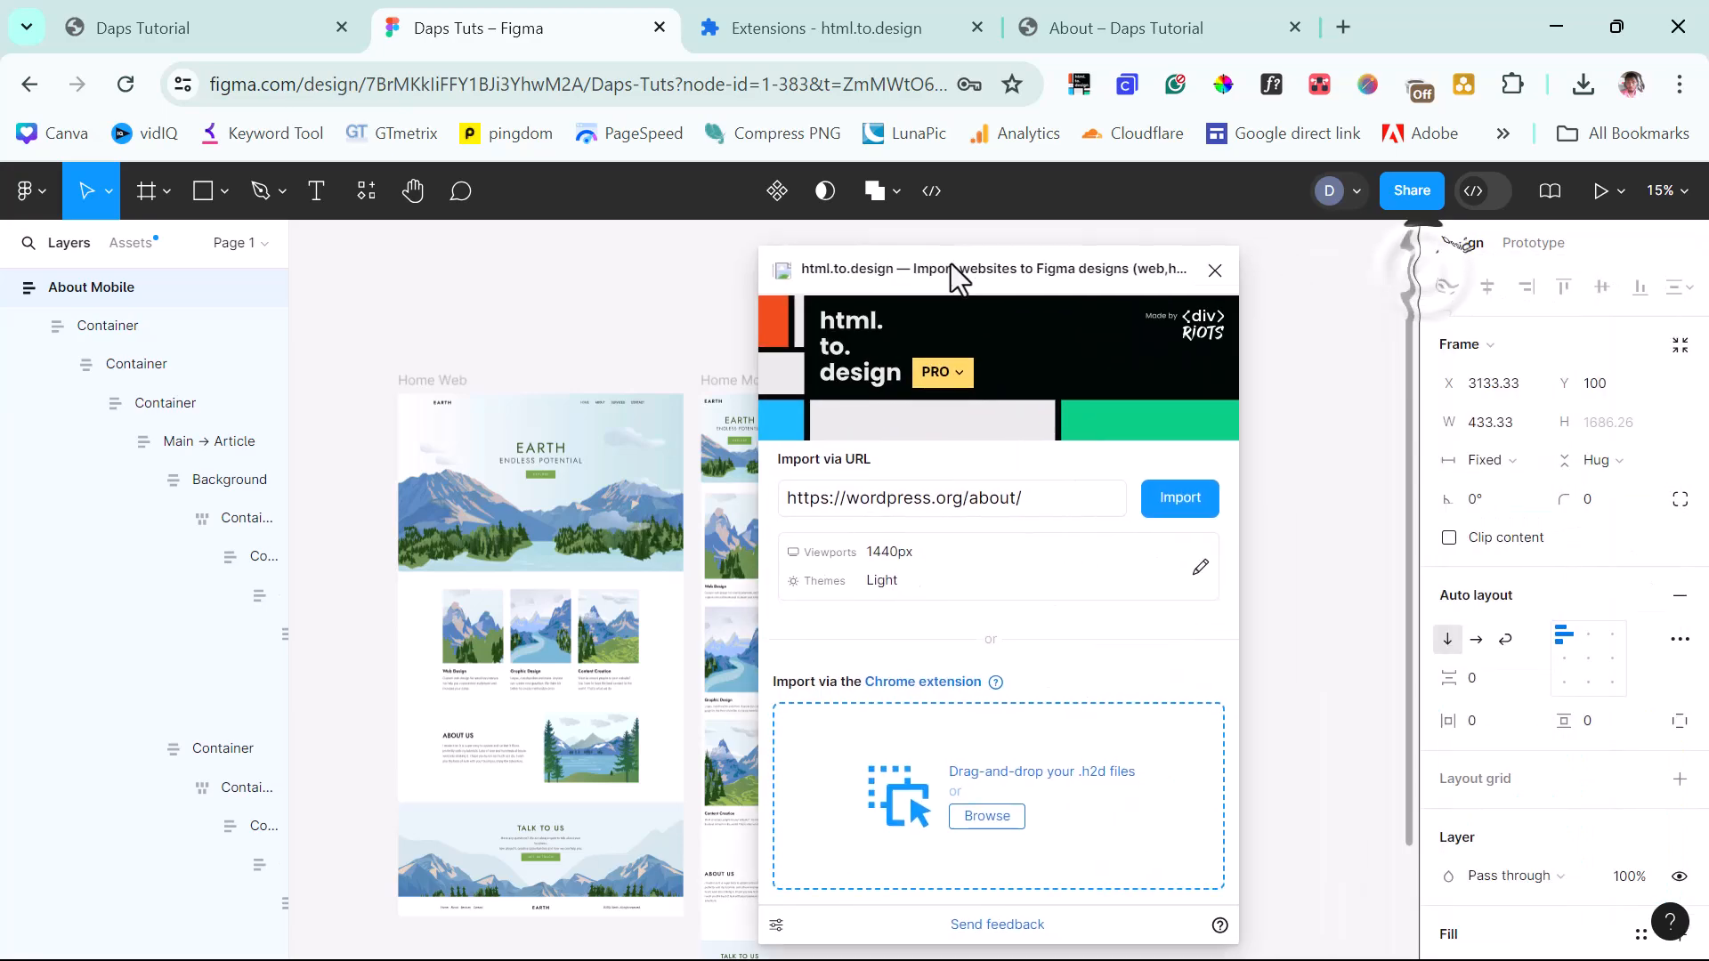
Capture and import the Services page, naming its desktop frame 'Services Web'.
click(1104, 27)
click(1357, 221)
click(1079, 84)
click(921, 588)
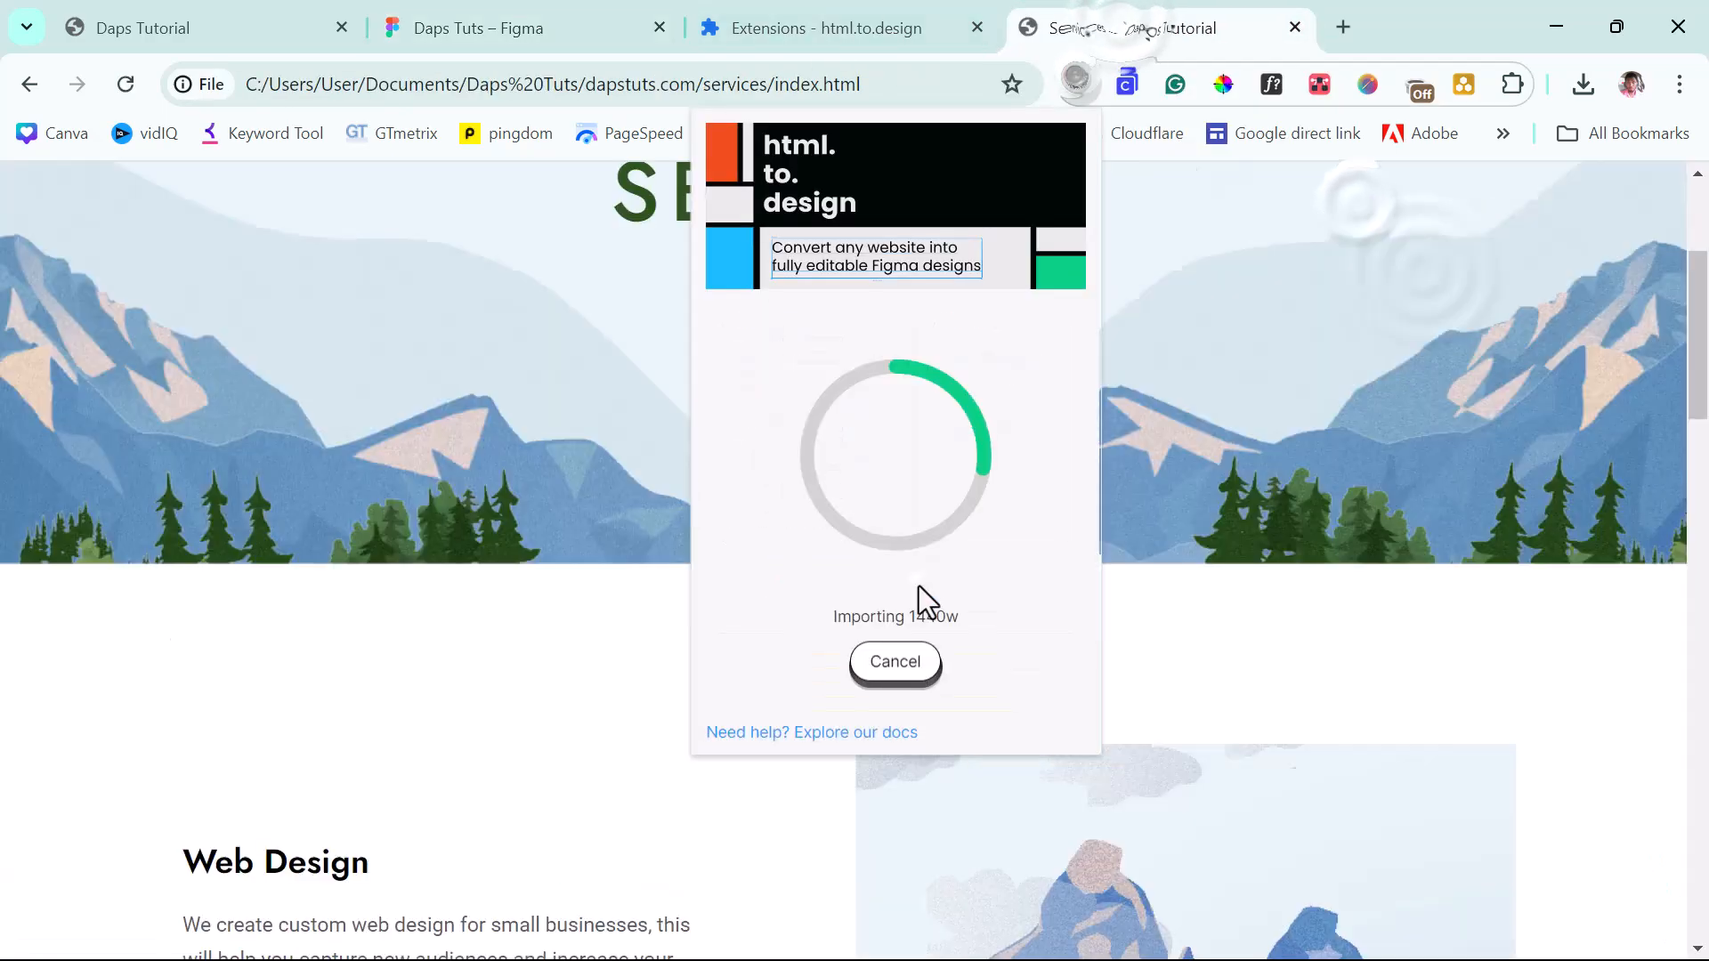
click(481, 31)
click(1298, 877)
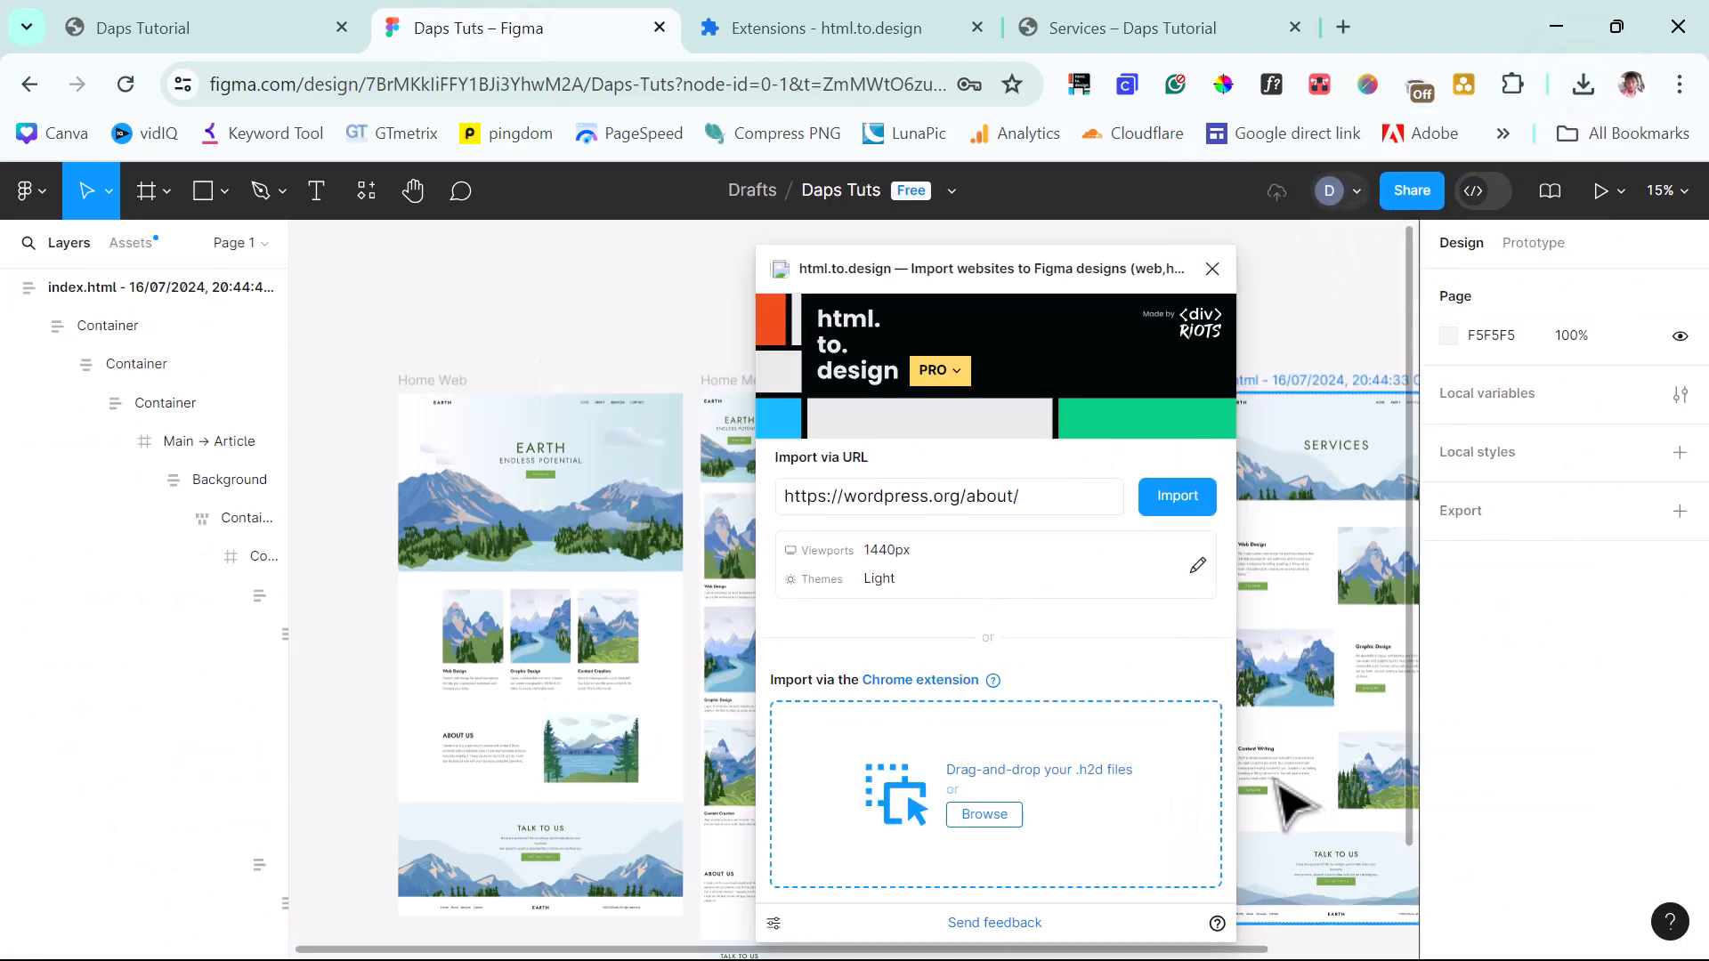
double_click(1057, 380)
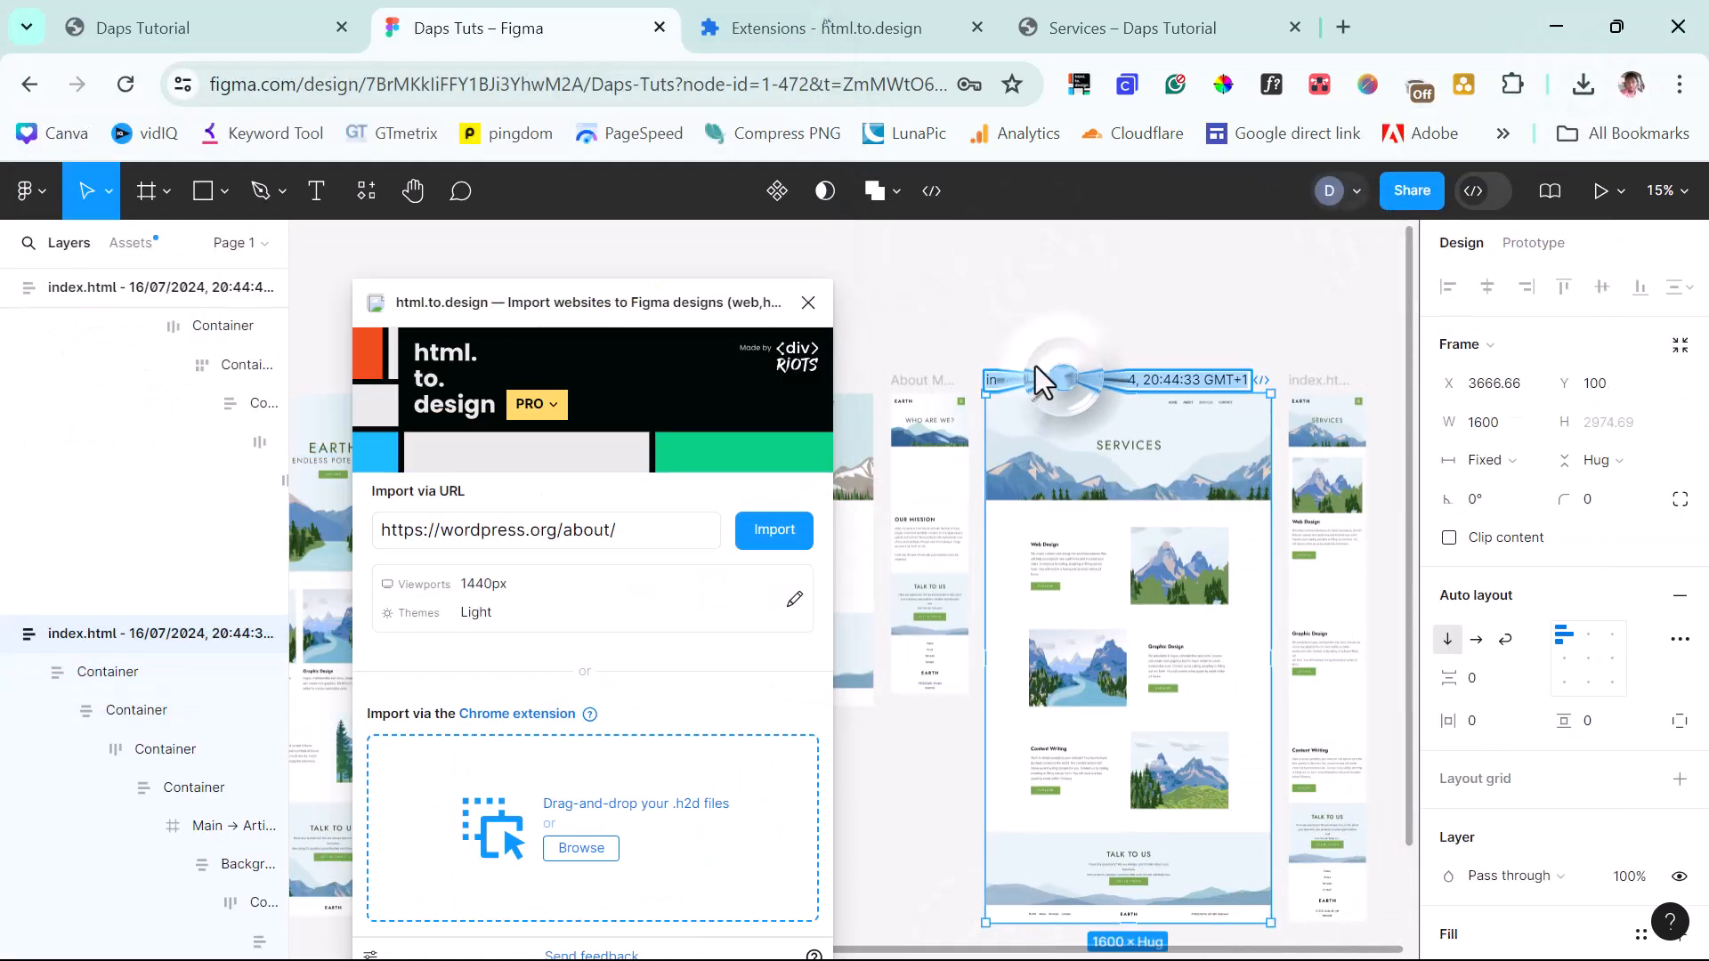
text(Services Web)
click(1333, 383)
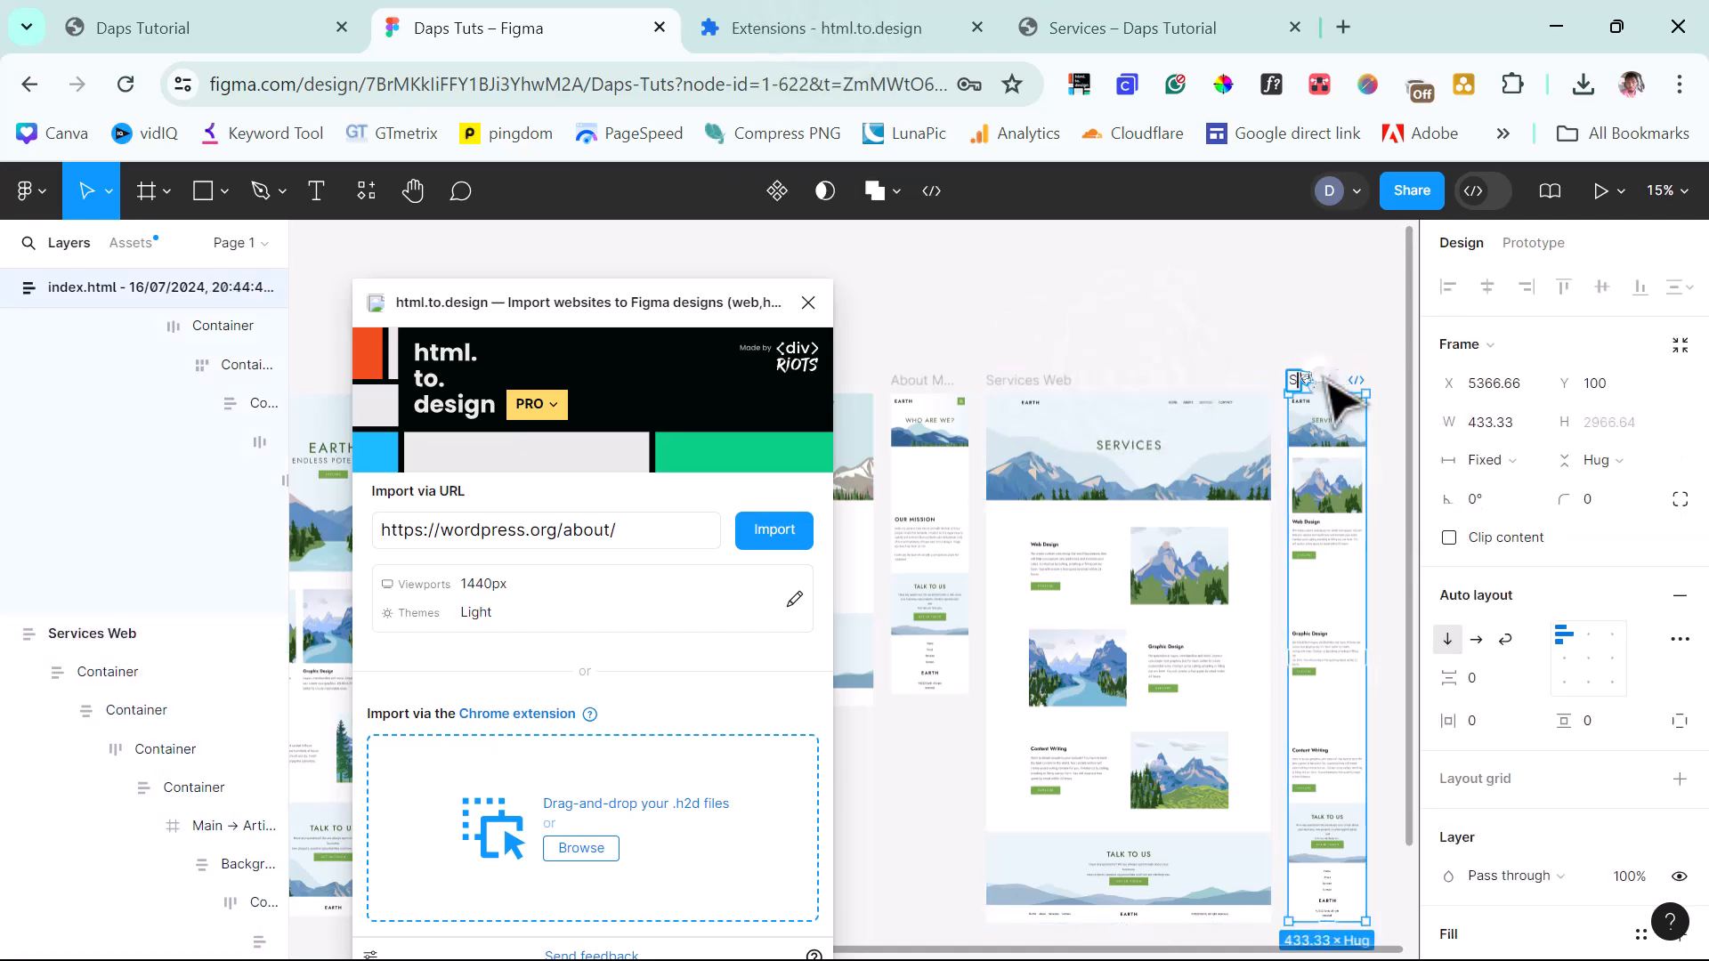
Capture the full Contact page and import its .h2d file into html.to.design.
click(1126, 28)
click(1498, 219)
click(1080, 84)
click(894, 582)
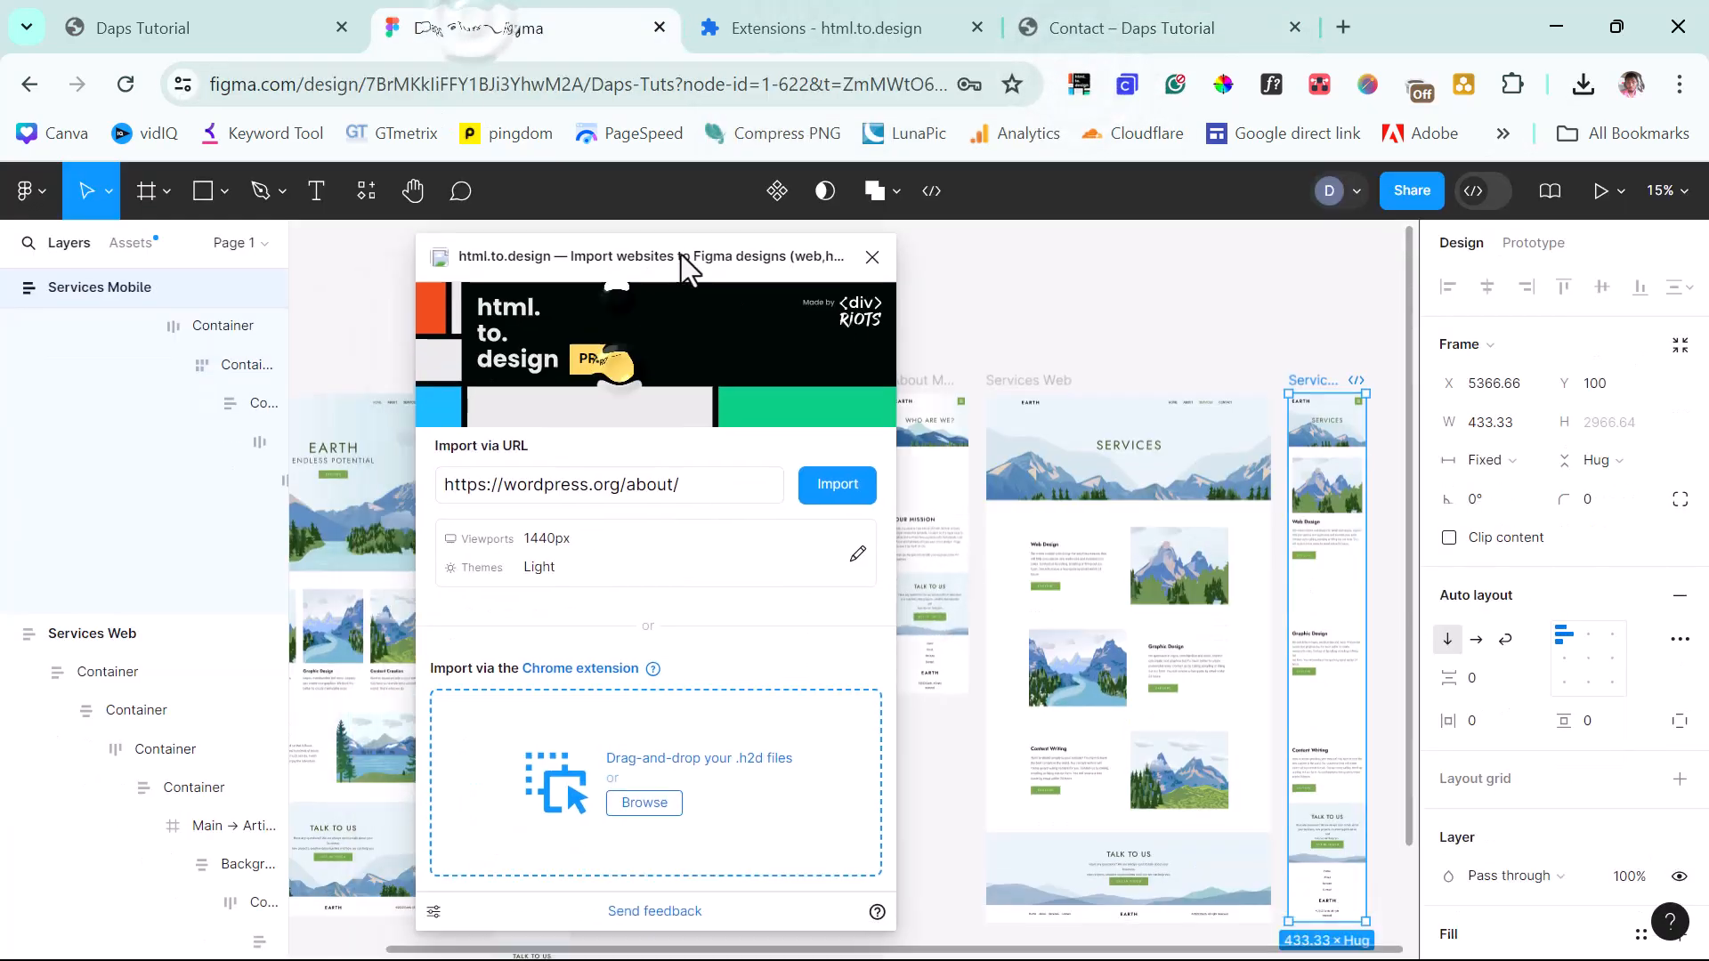
click(1583, 83)
drag(1272, 164, 599, 759)
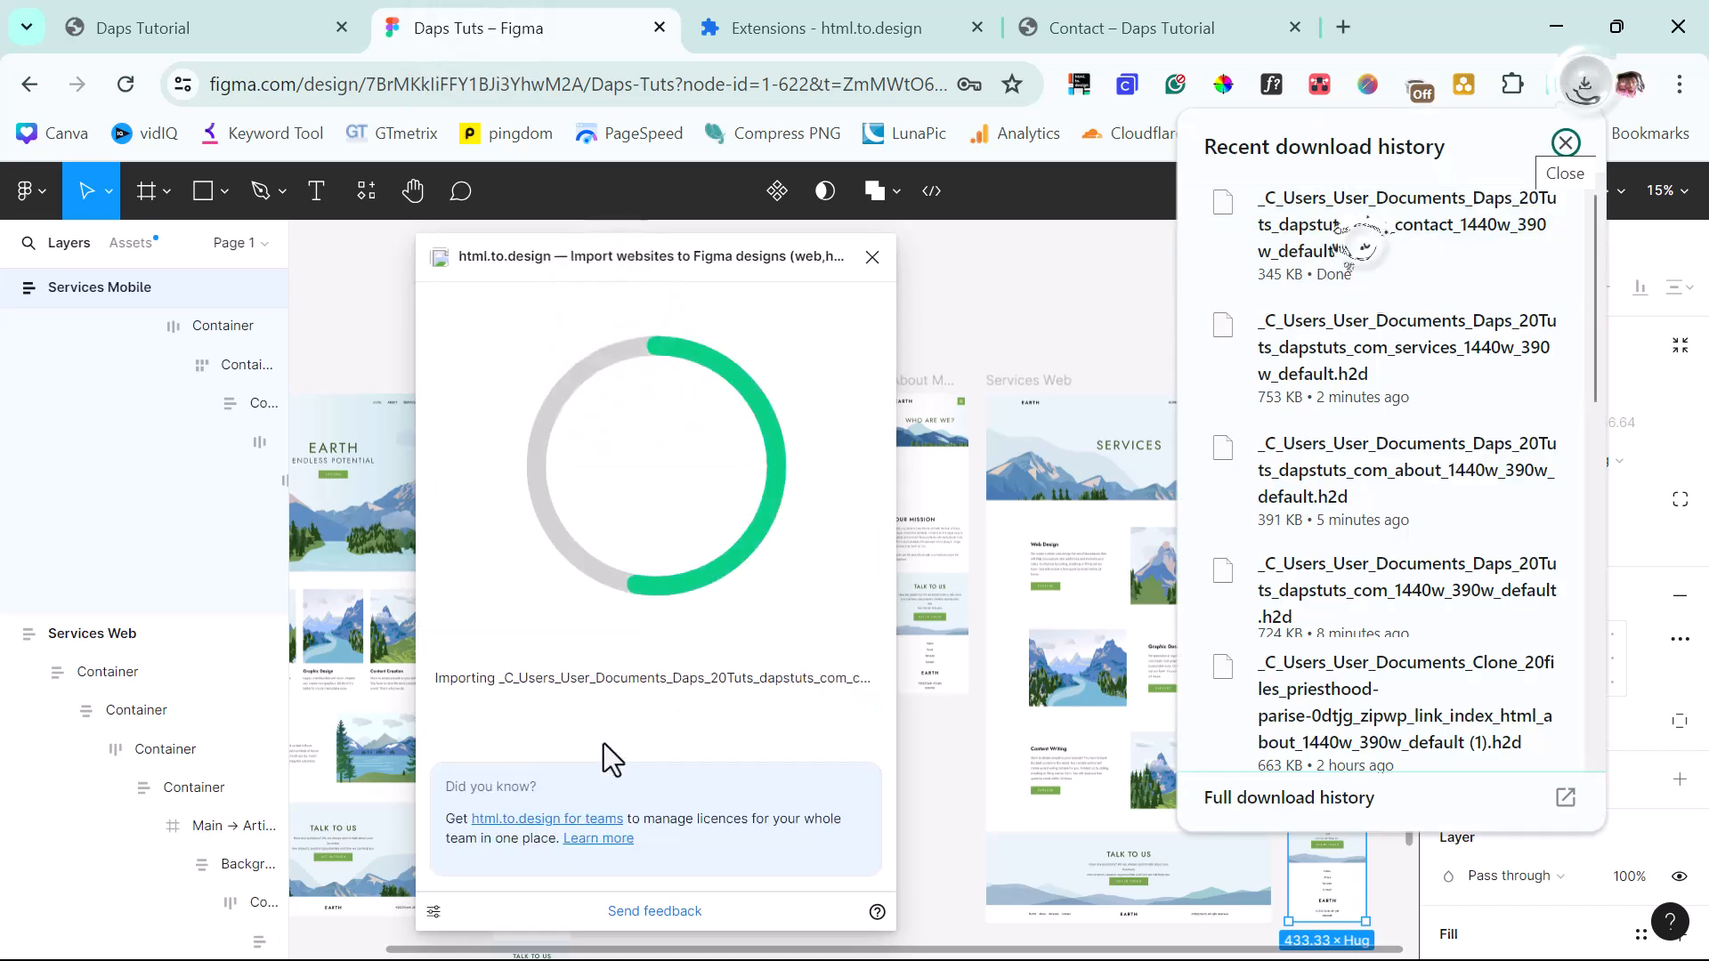
click(1060, 294)
Rename the Contact frames 'Contact Web' and 'Contact Mobile' and close the import plugin.
double_click(1076, 392)
text(Contact Web)
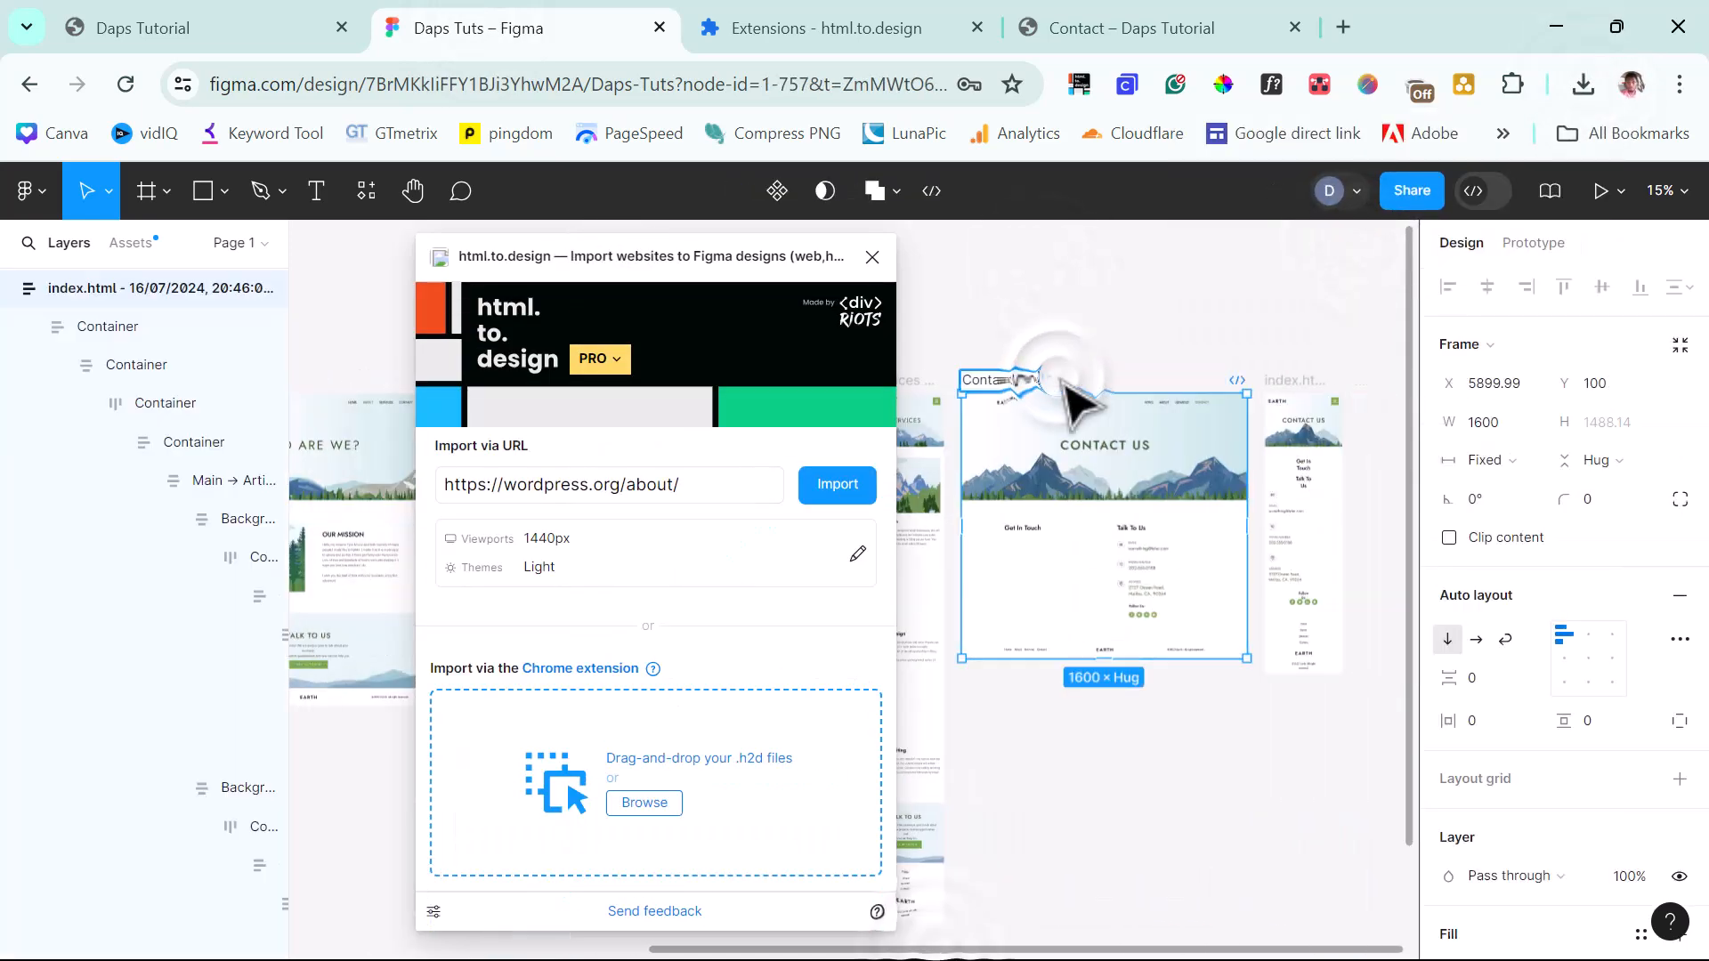
click(1301, 382)
double_click(1305, 381)
text(Contact Mobile)
key(Return)
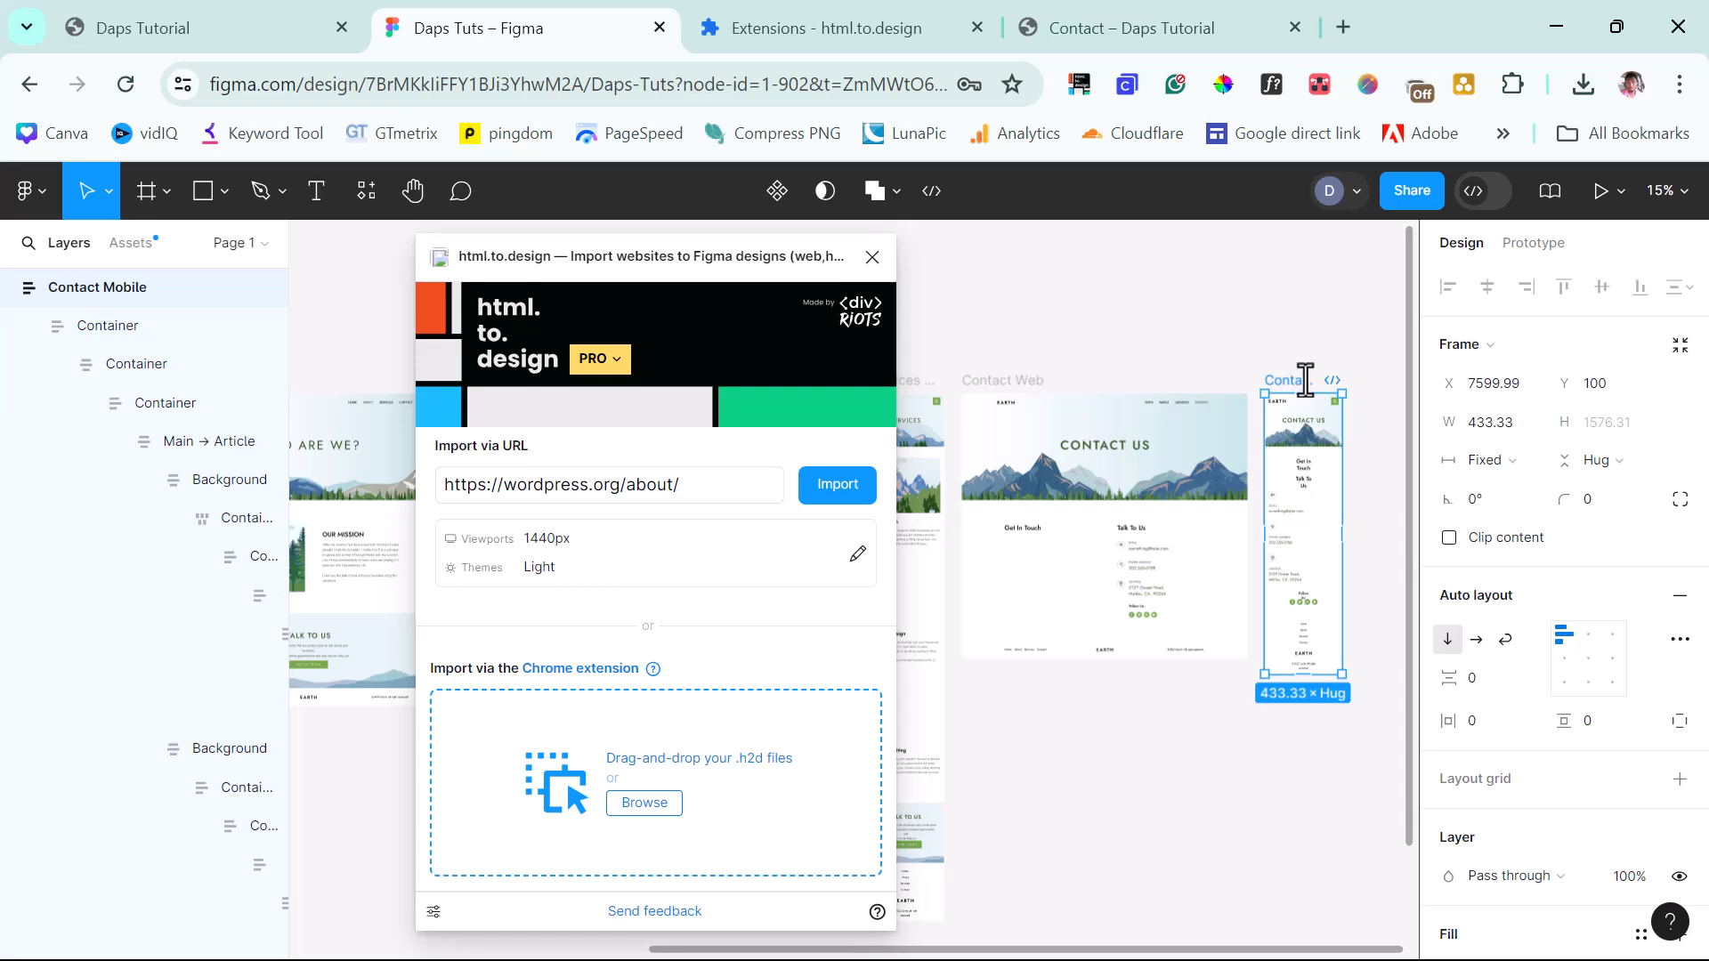
click(872, 258)
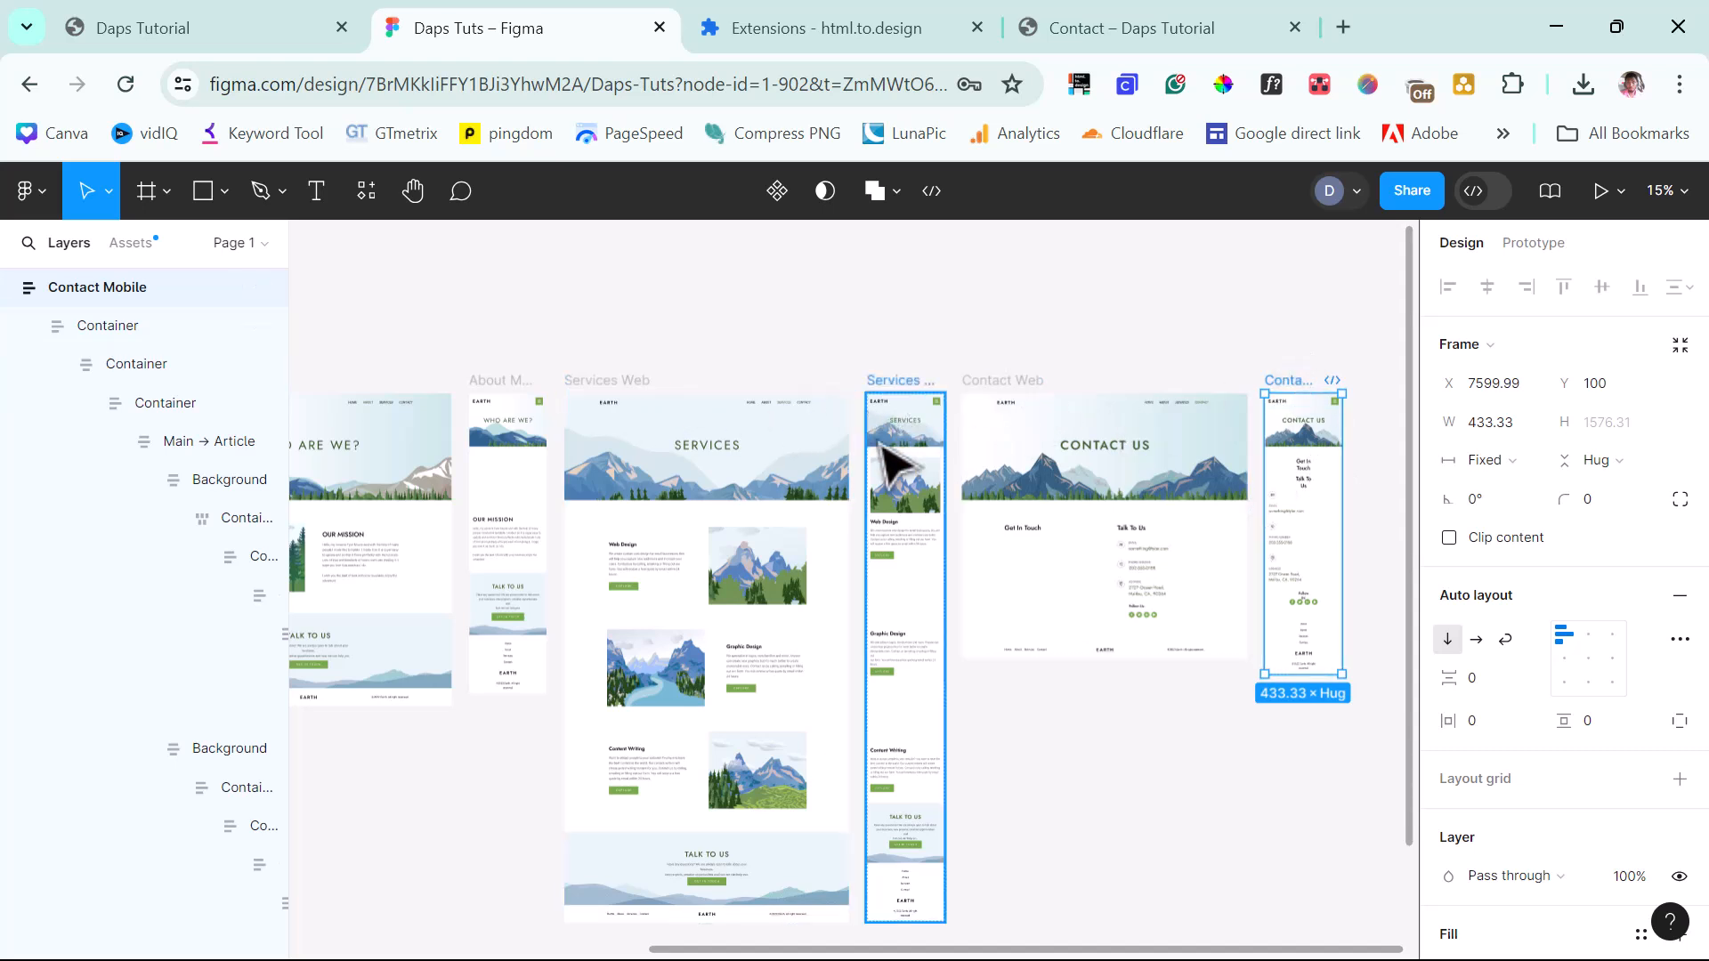
drag(824, 950, 504, 953)
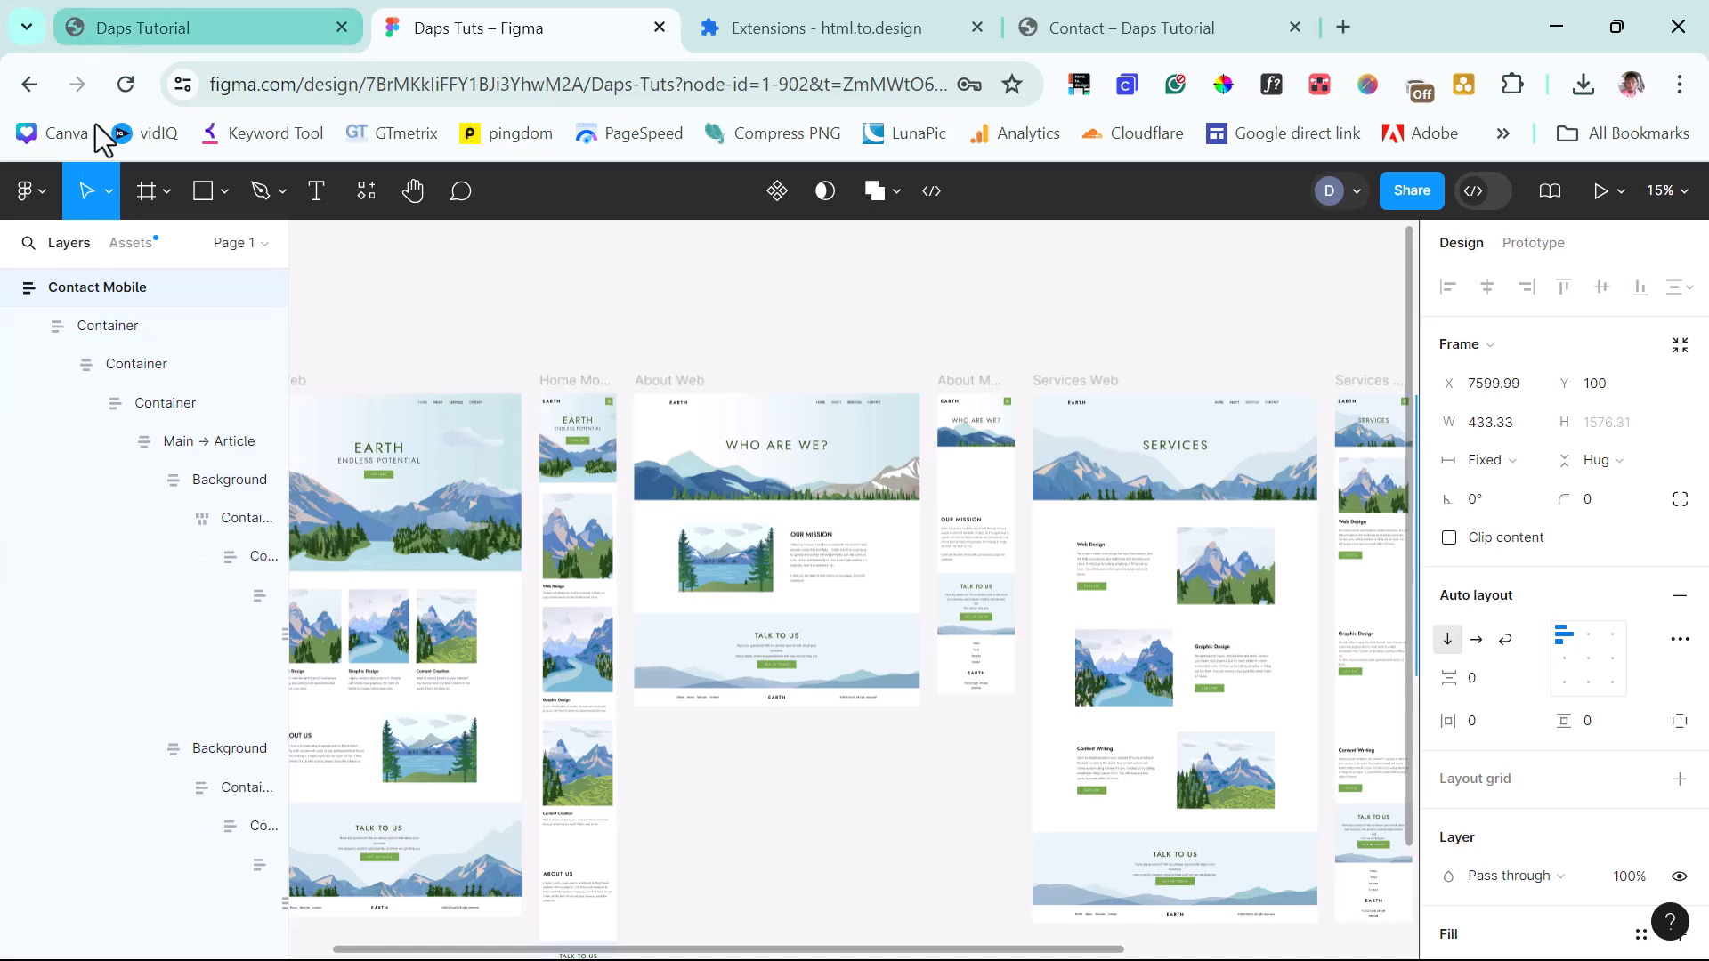
Launch the Figma to WordPress plugin by Yotako from the Plugins menu.
click(32, 191)
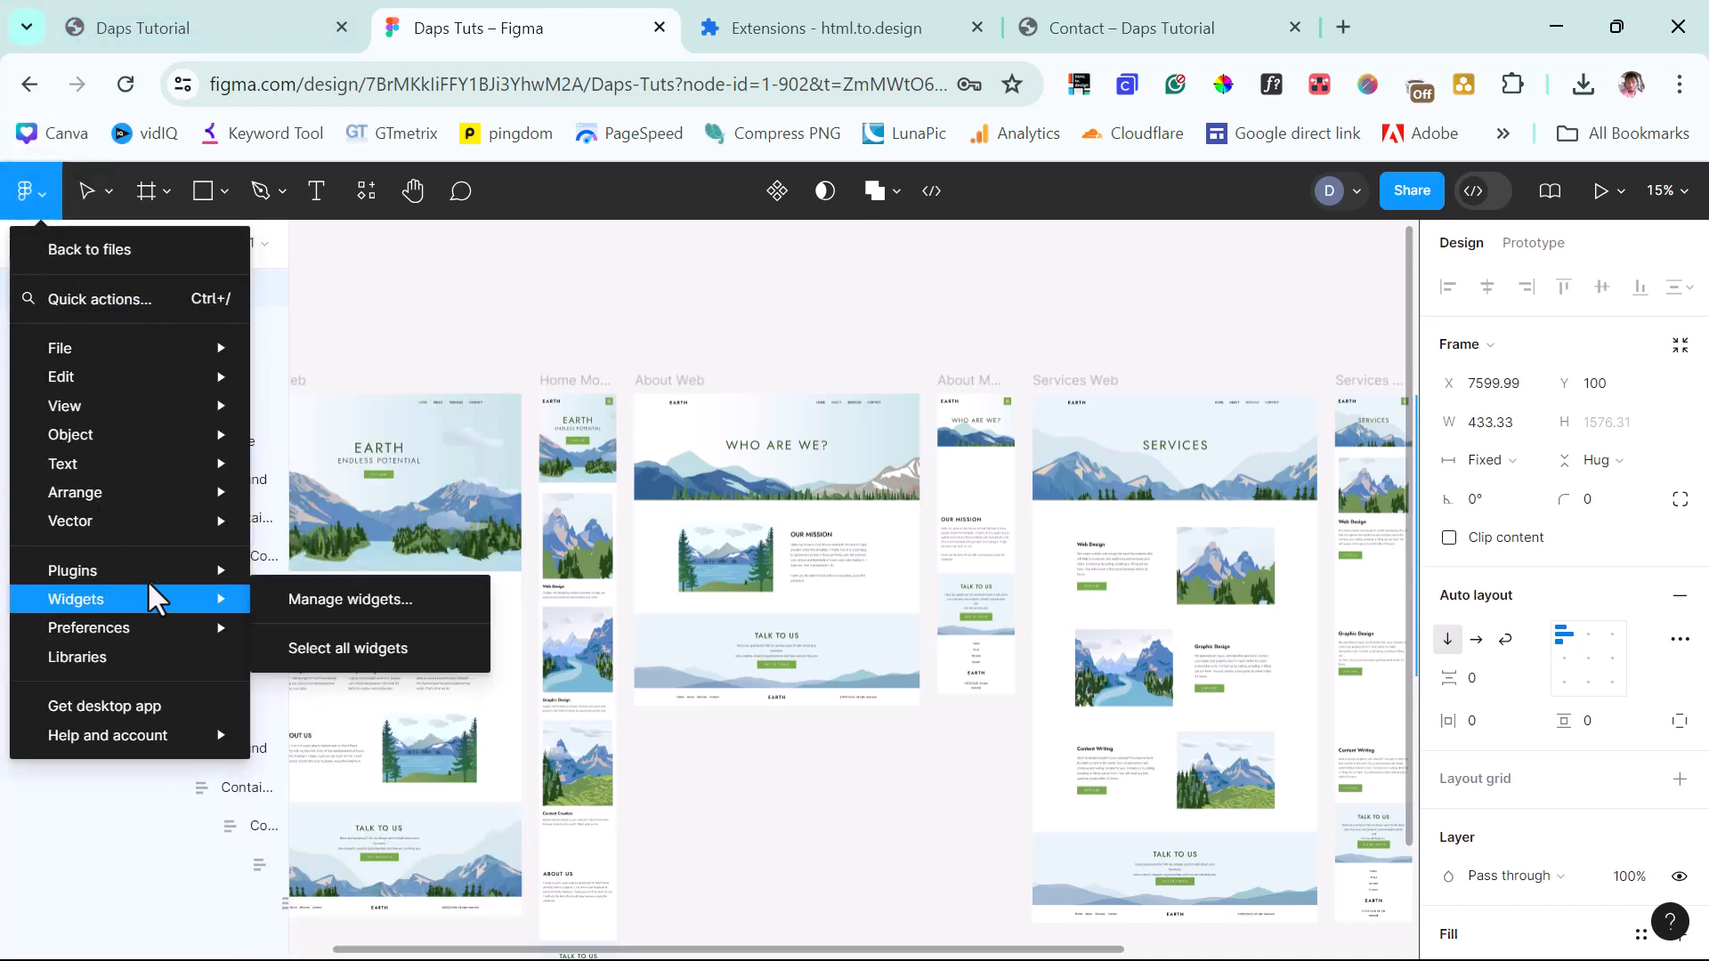
mouse_move(157, 571)
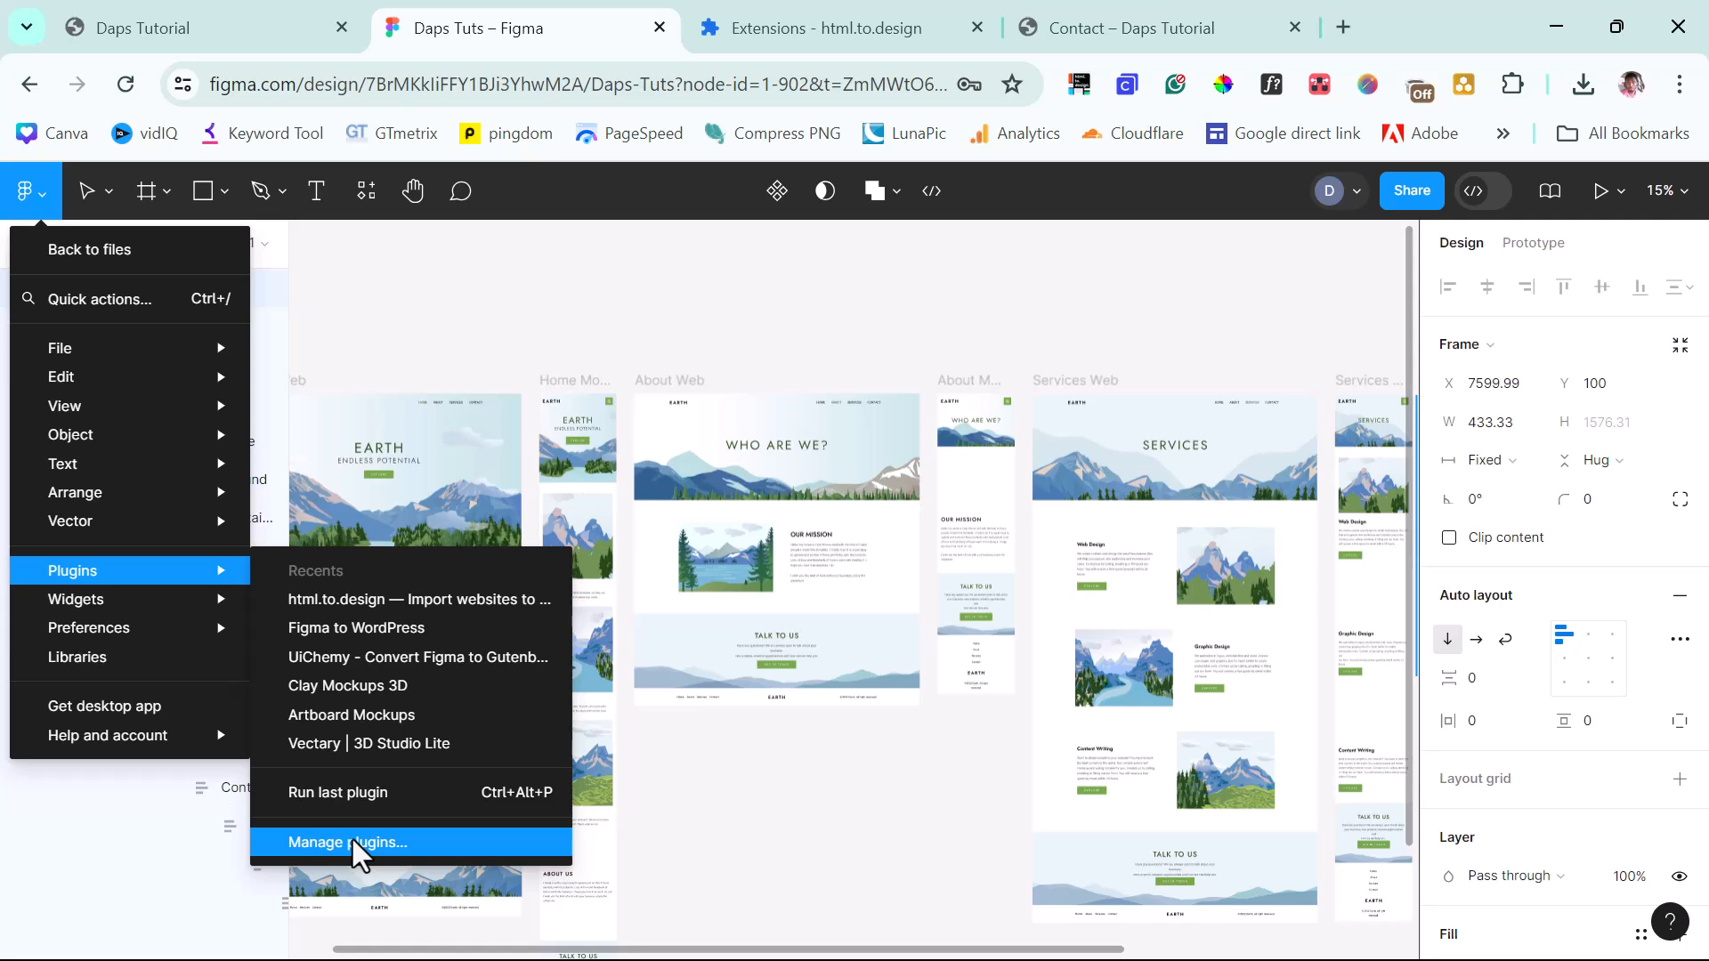
click(363, 637)
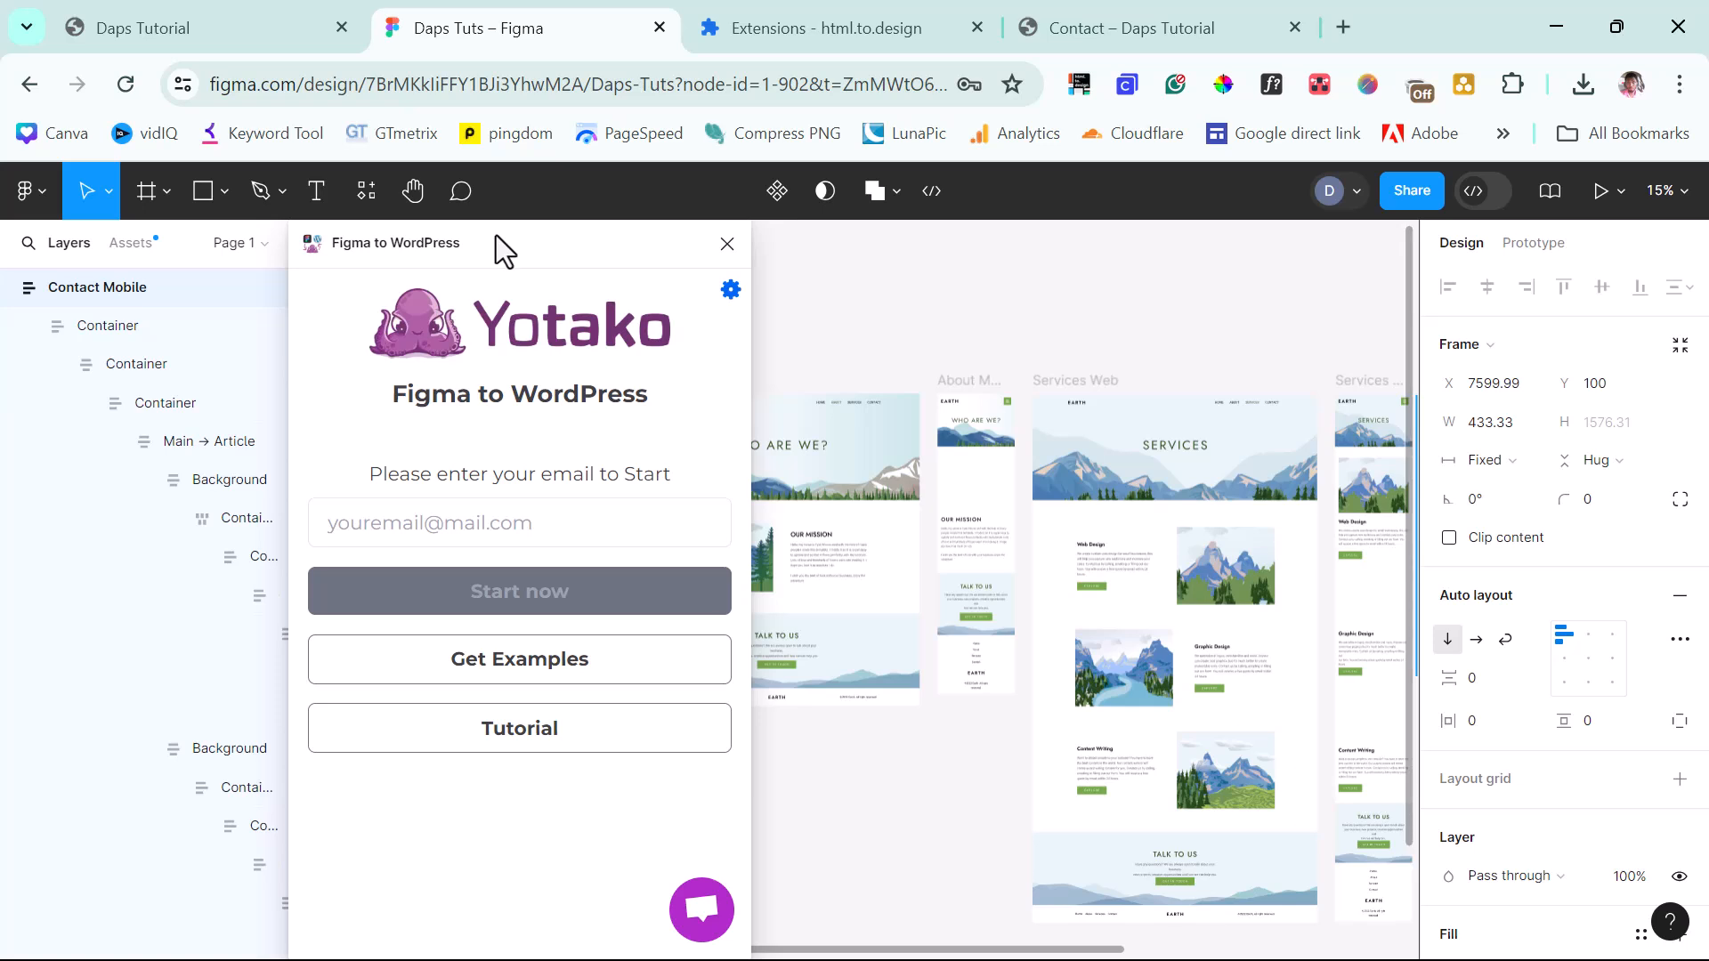
drag(500, 240, 689, 257)
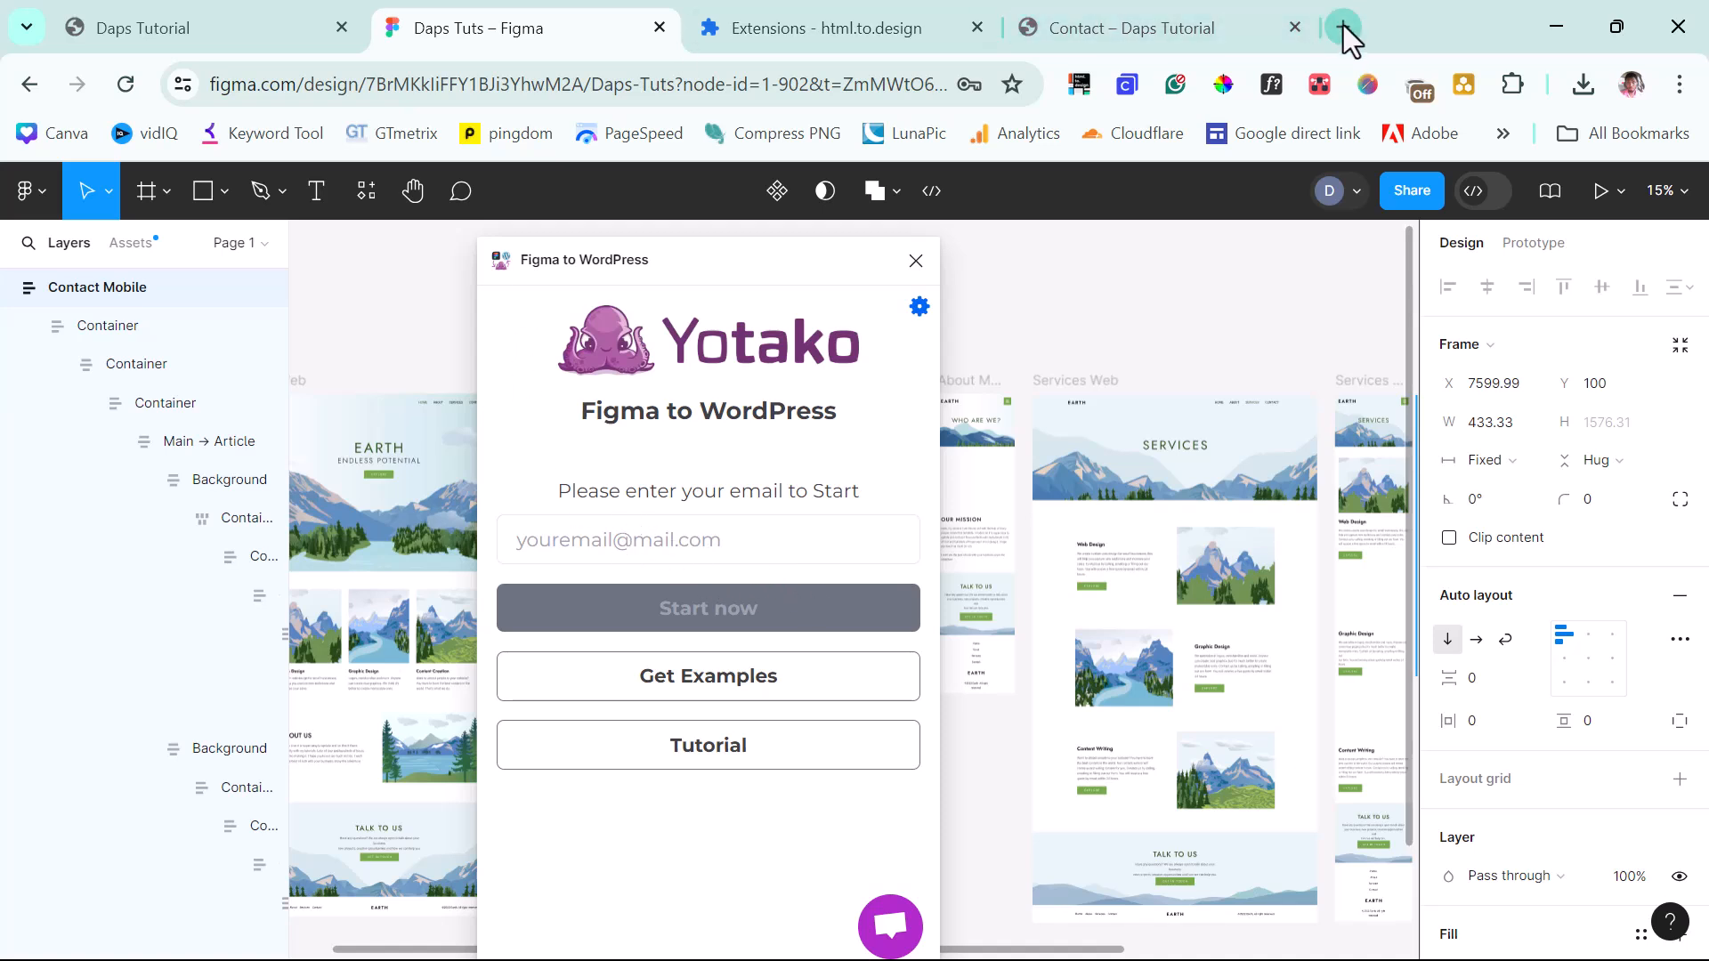
Open yotako.io in a new browser tab.
key(ctrl+t)
text(yotako.io)
key(Return)
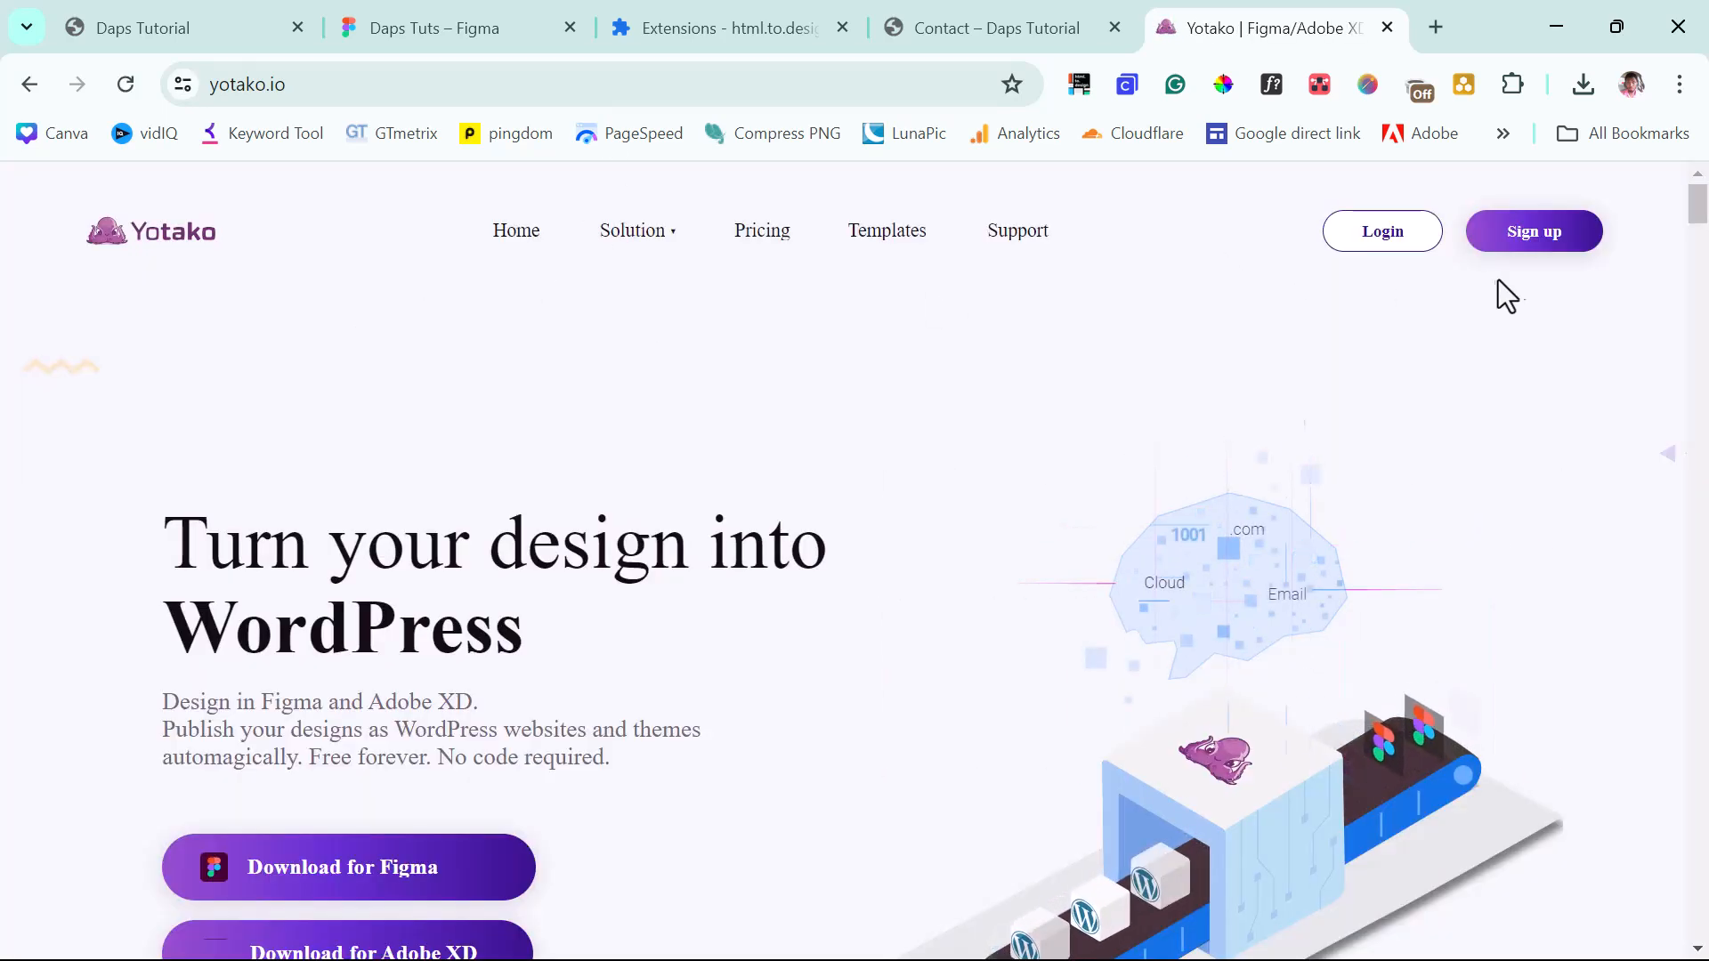
Fill in the Yotako sign-up form with first name, last name, email and password.
click(1538, 240)
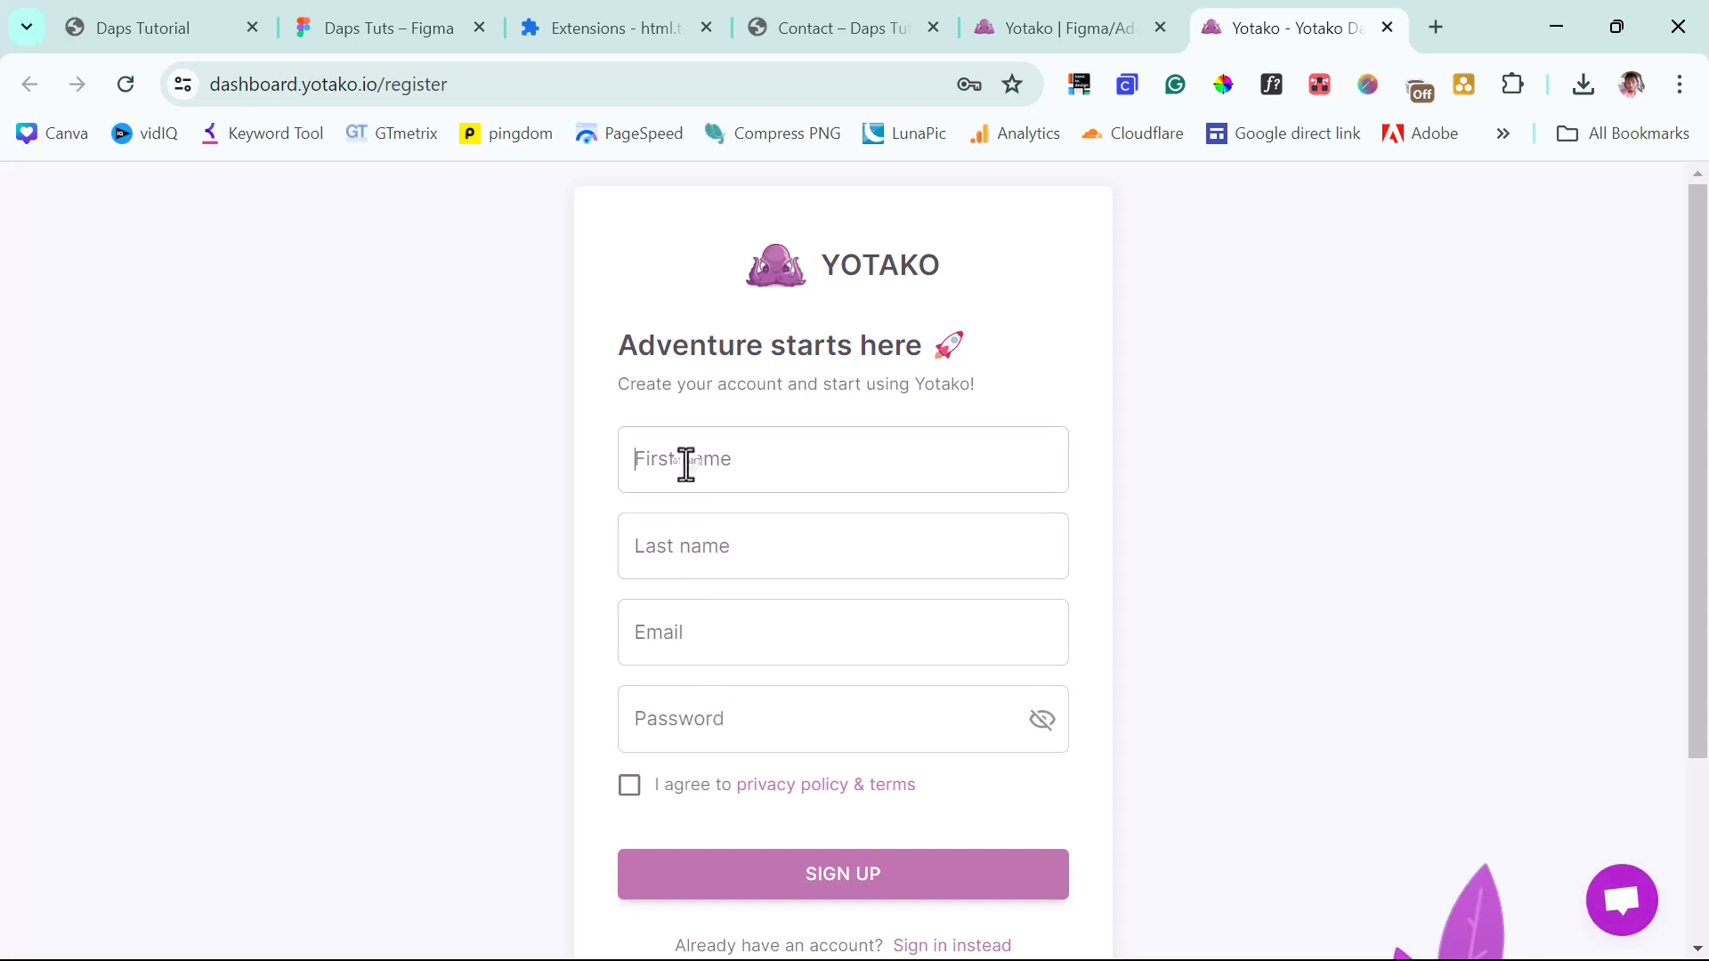
key(Tab)
key(Tab)
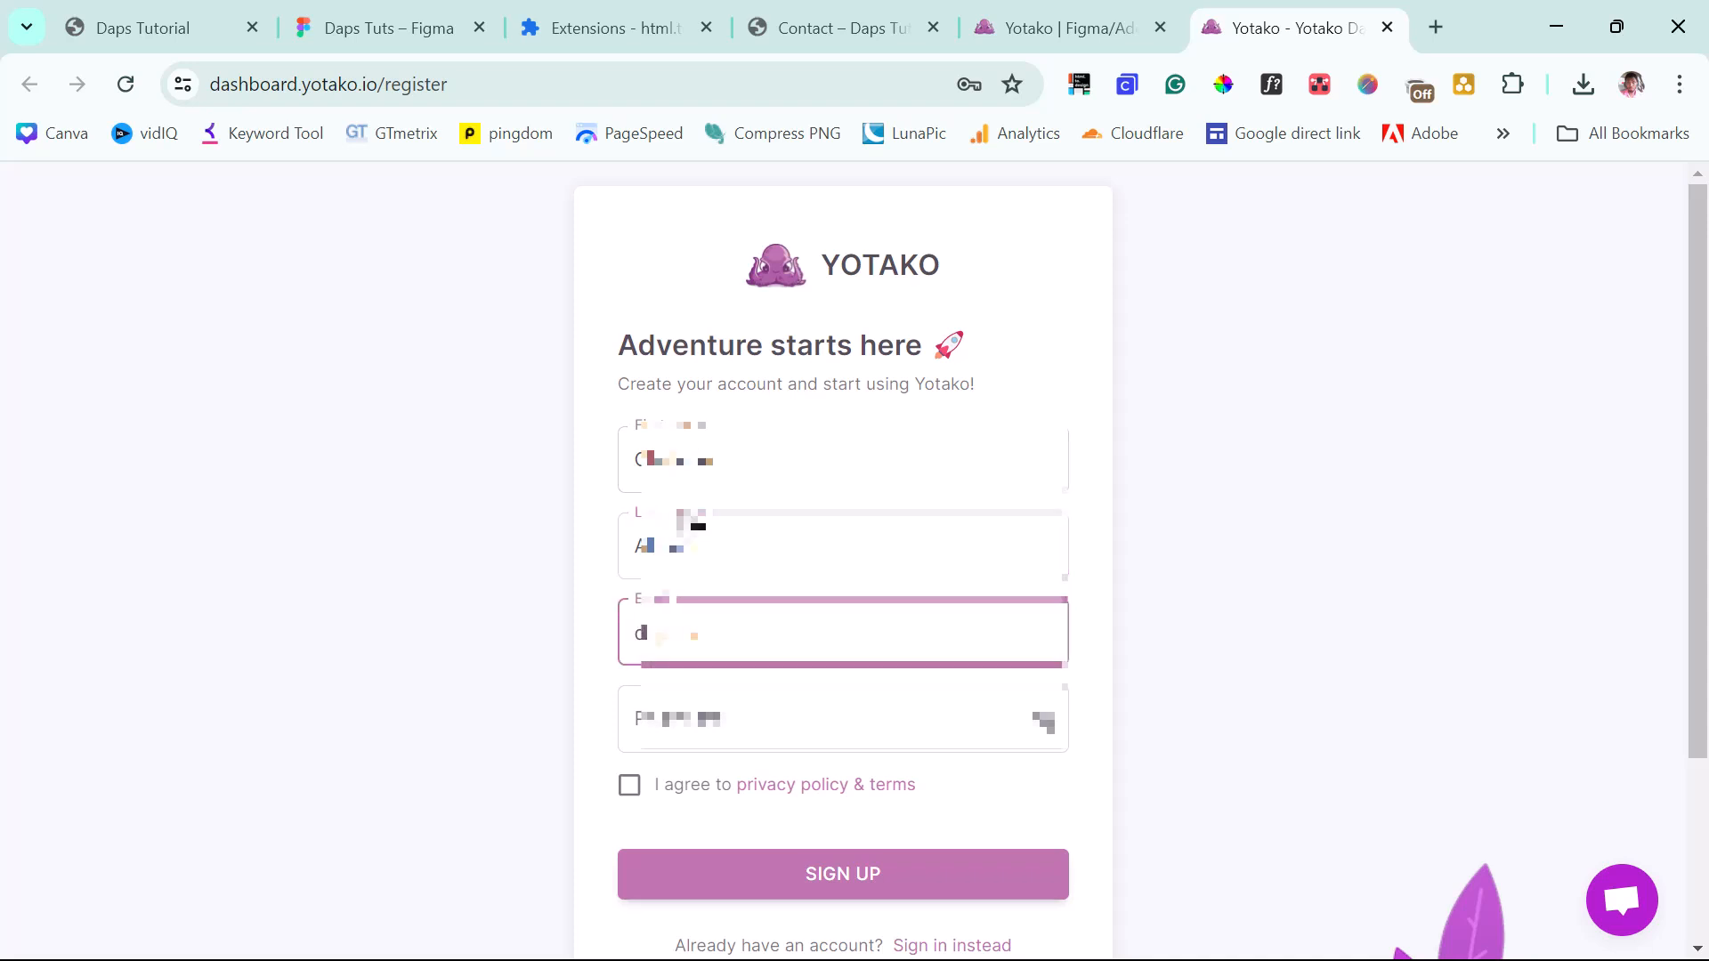
text(com)
key(Tab)
key(ctrl+v)
Accept the terms, submit the sign-up, and focus the Figma plugin's email field.
click(666, 788)
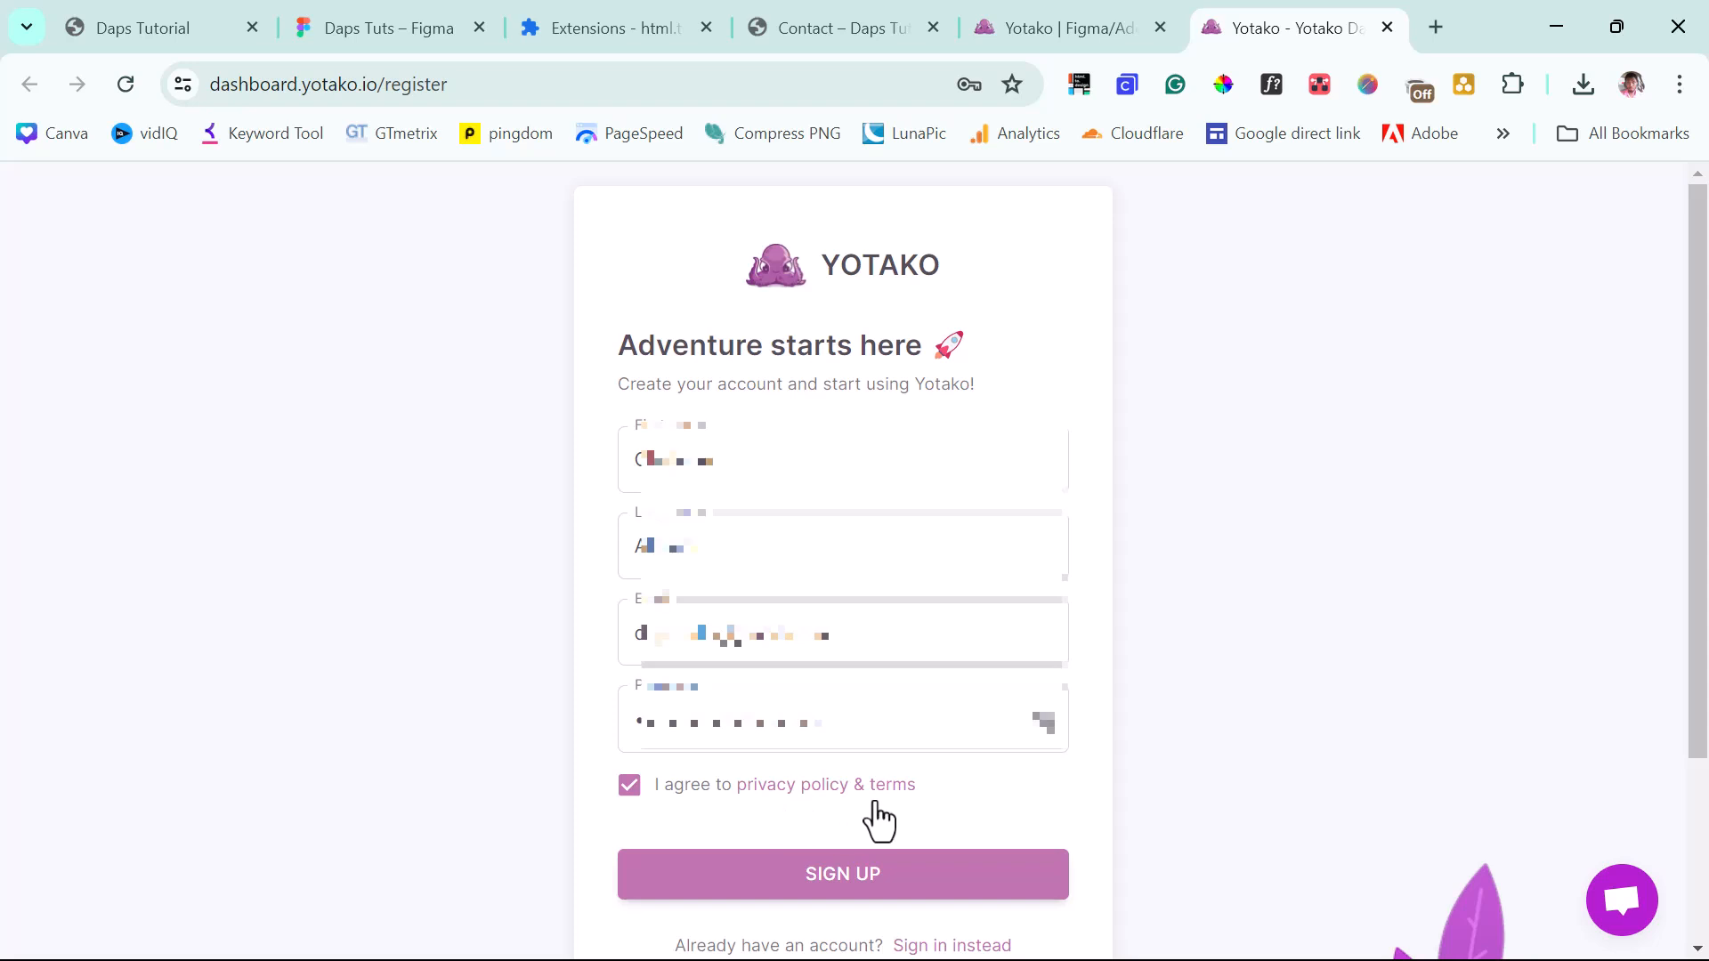
click(828, 880)
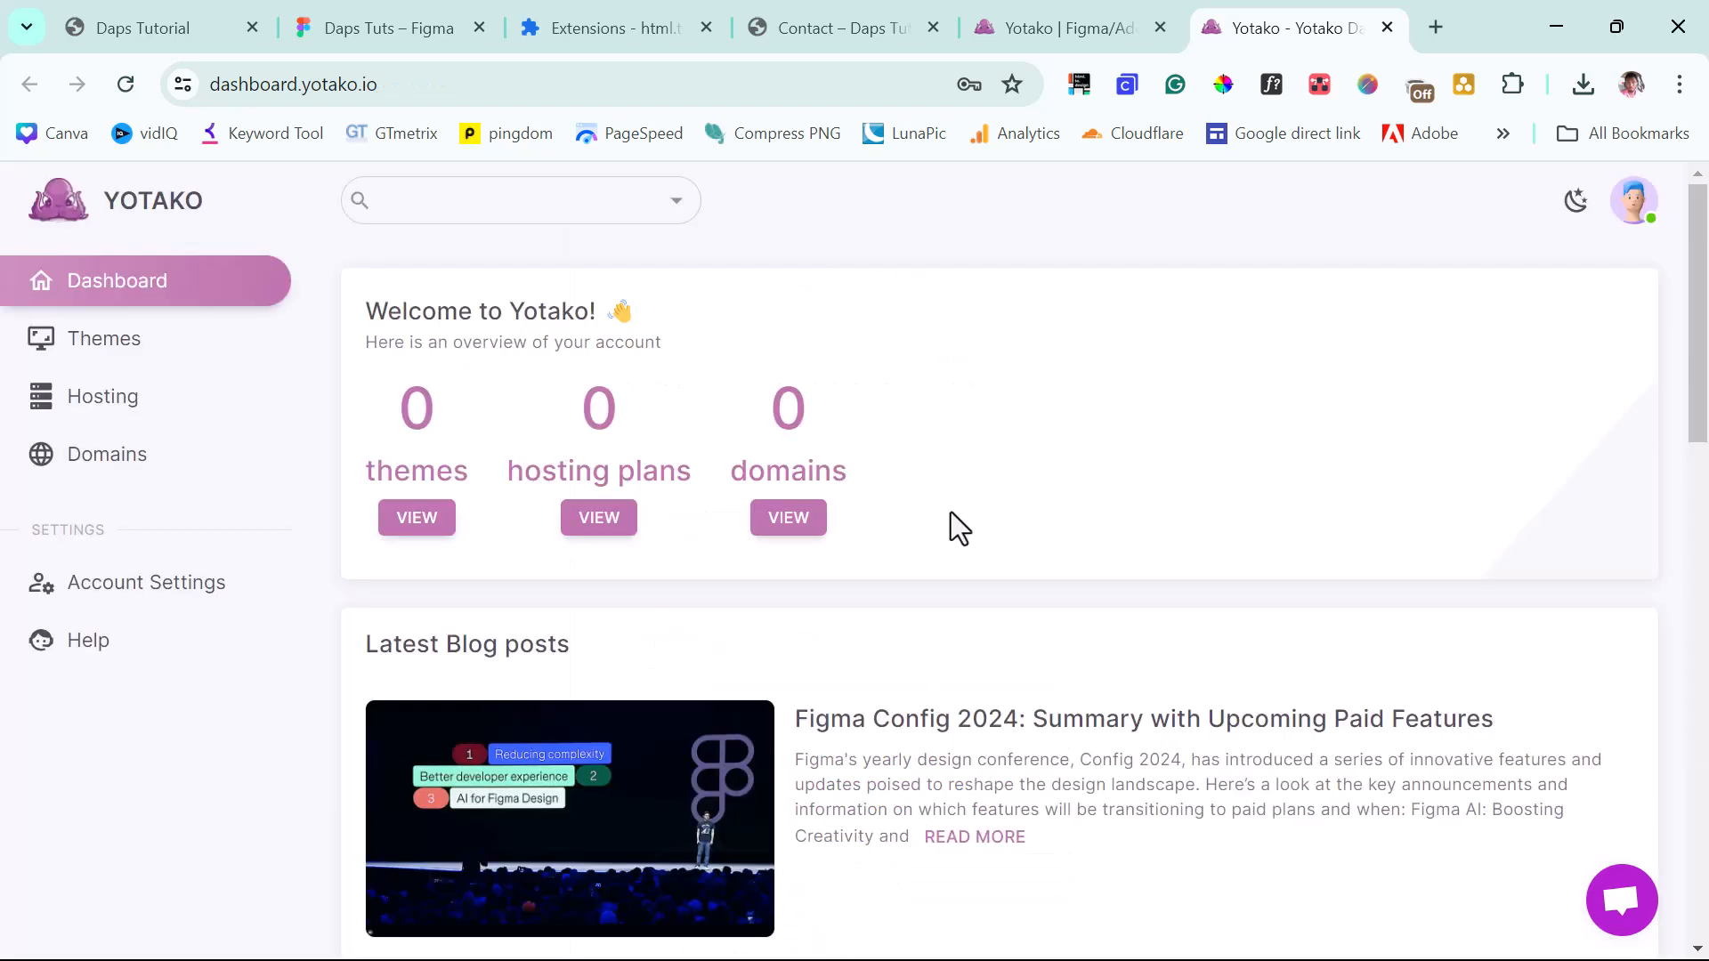
click(394, 14)
click(567, 537)
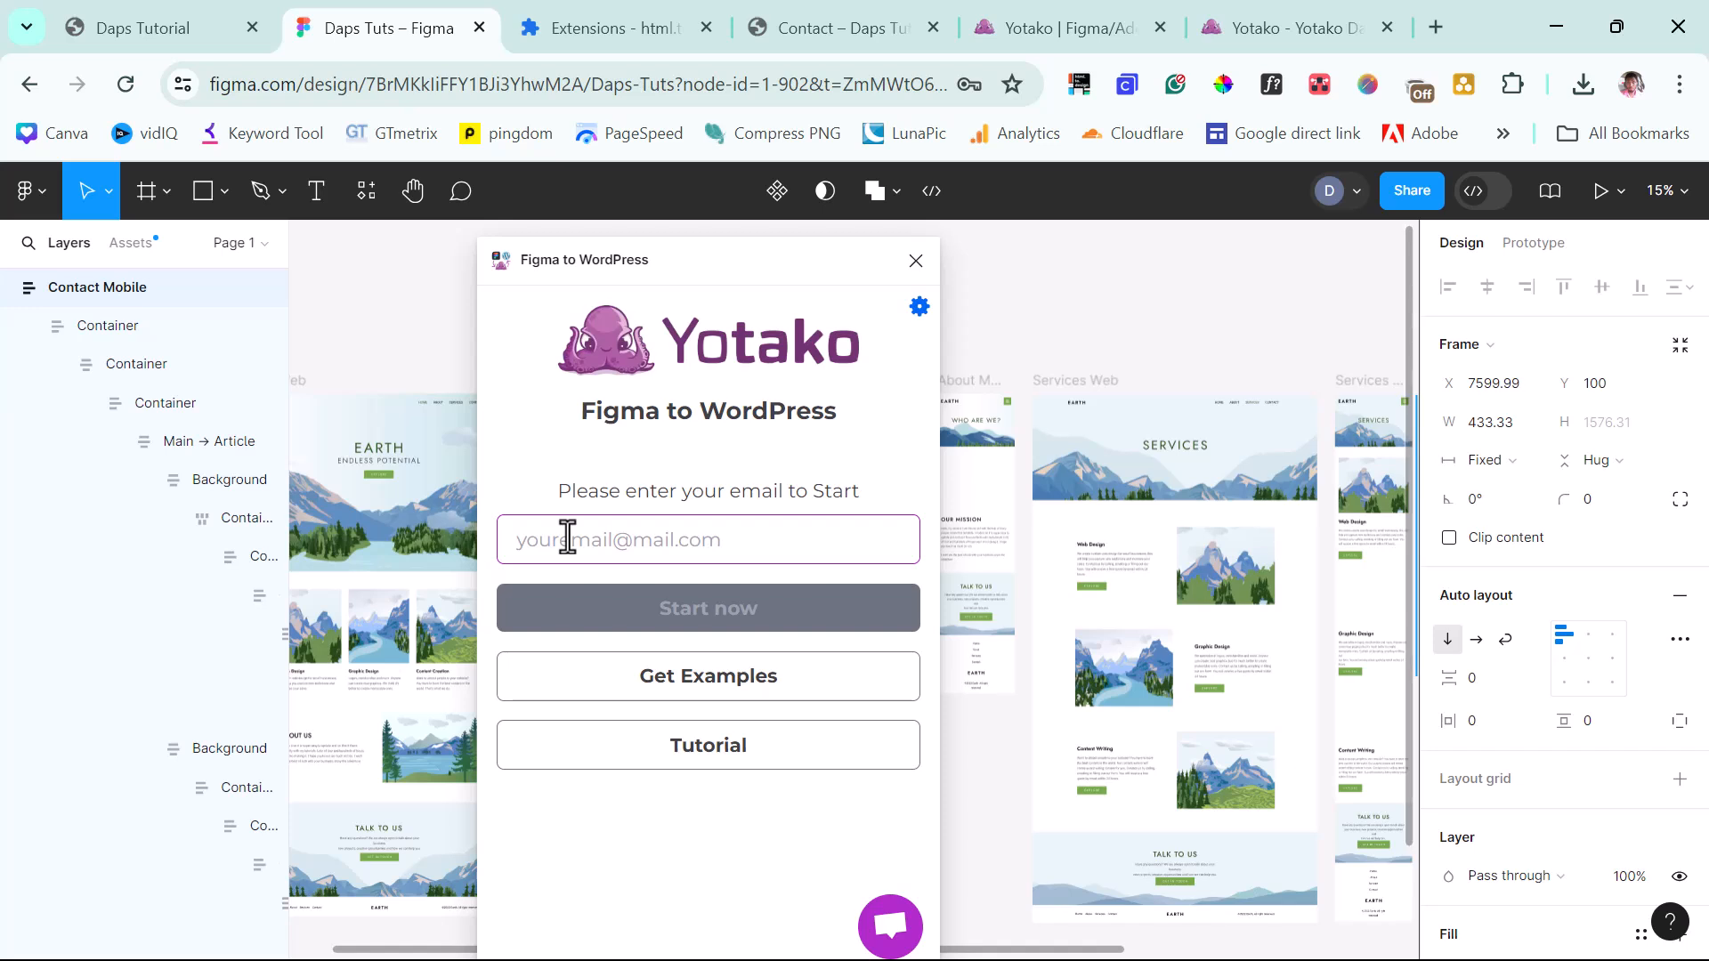
Start the Yotako plugin with the account e-mail and submit this Figma file's share link.
key(ctrl+v)
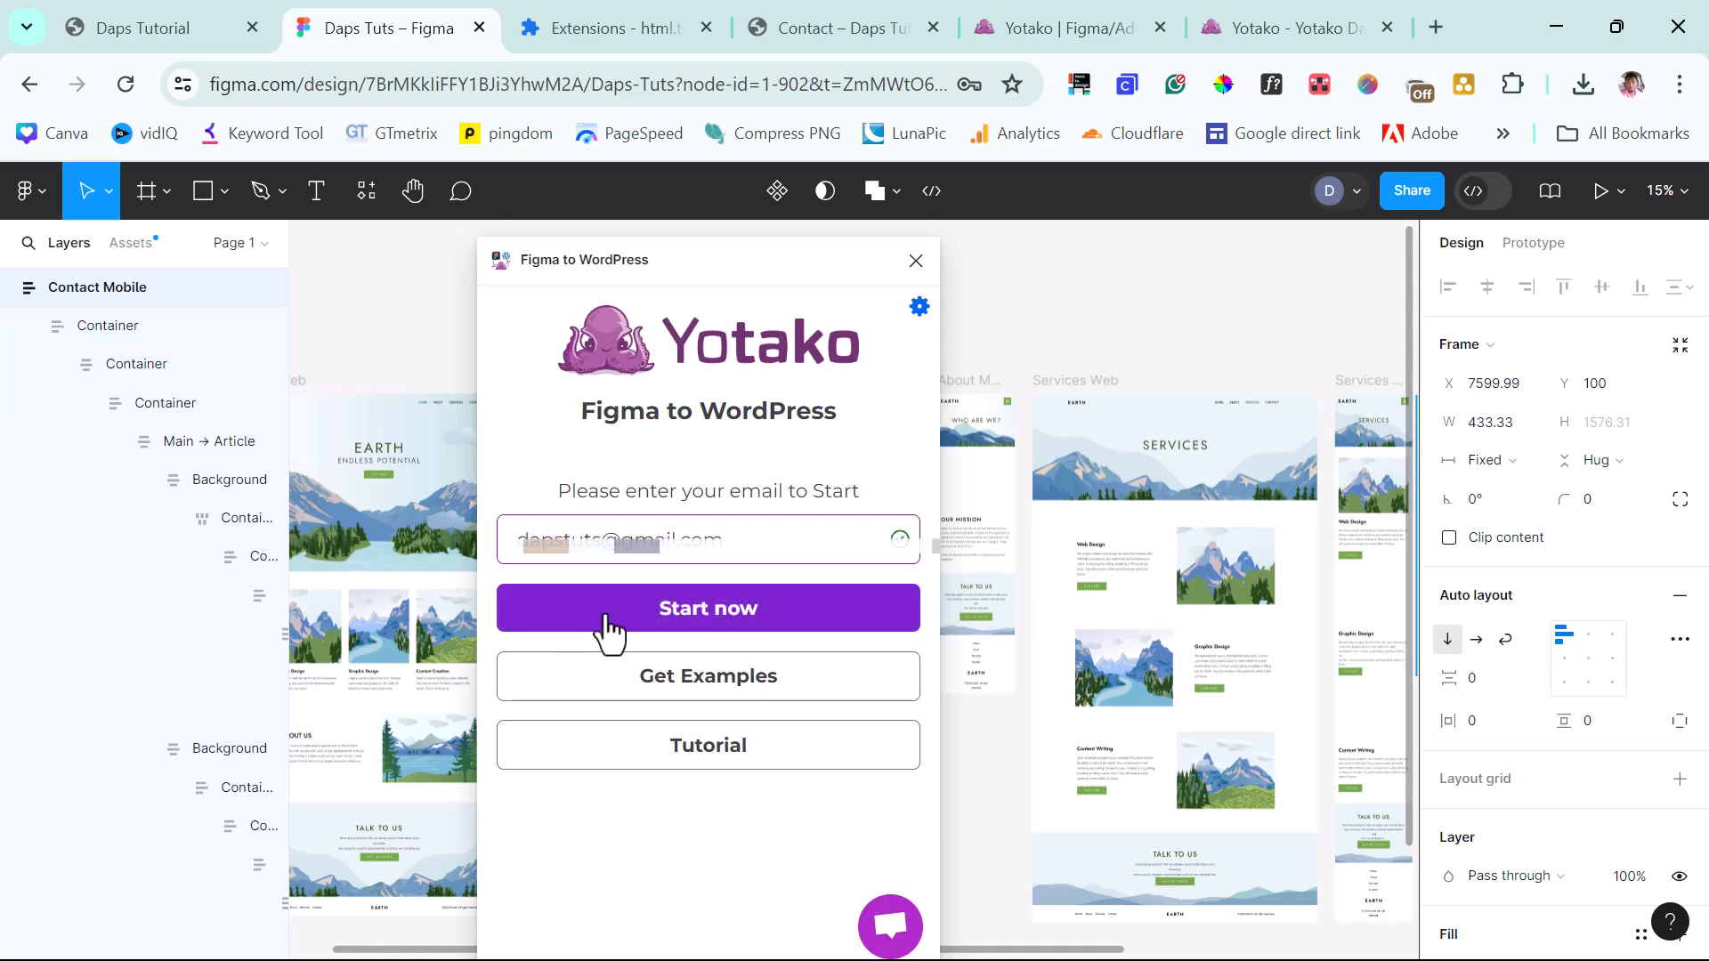
click(605, 627)
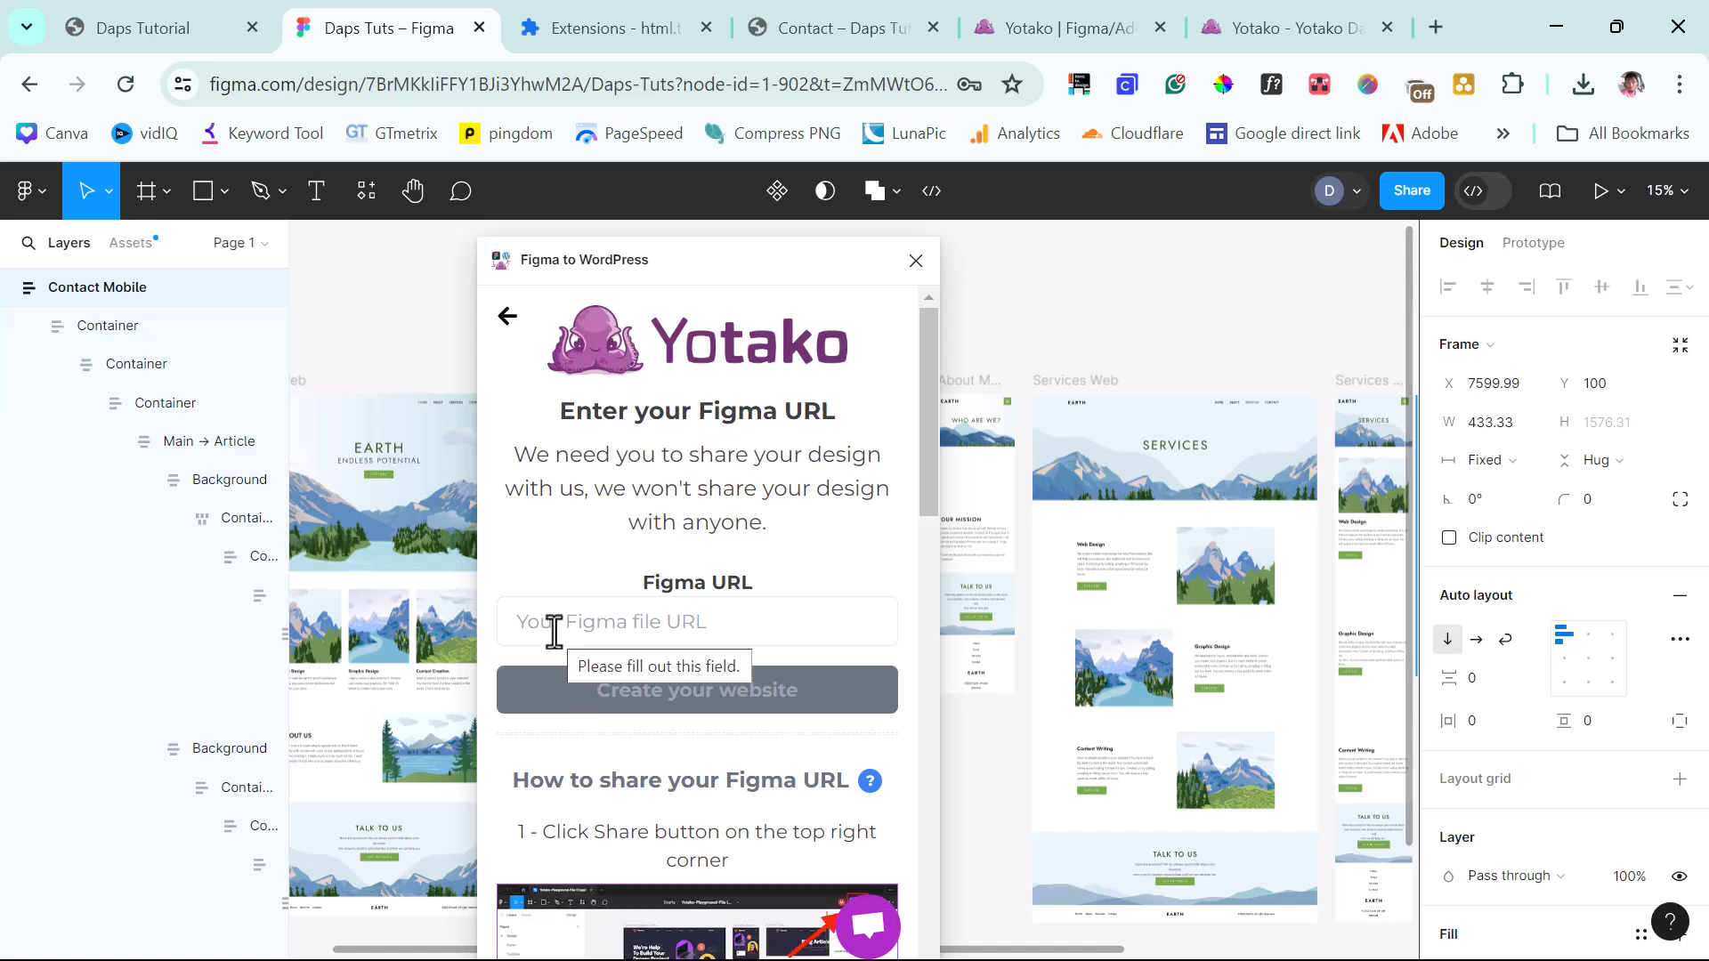
click(1407, 195)
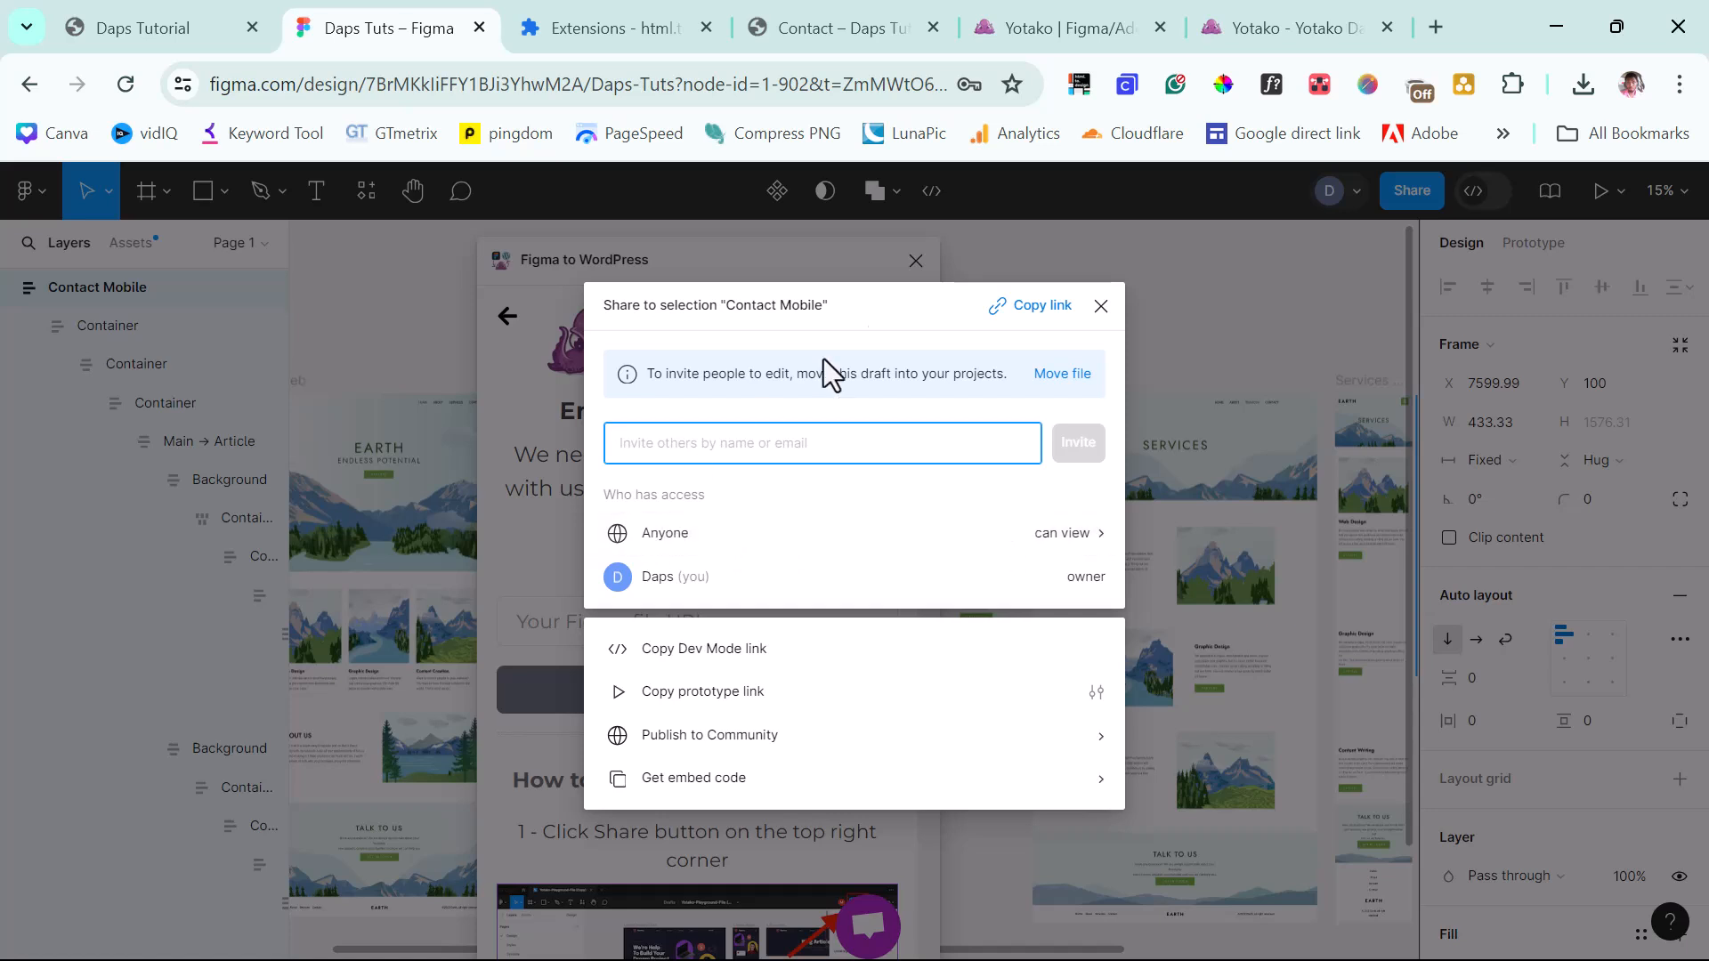
click(1046, 305)
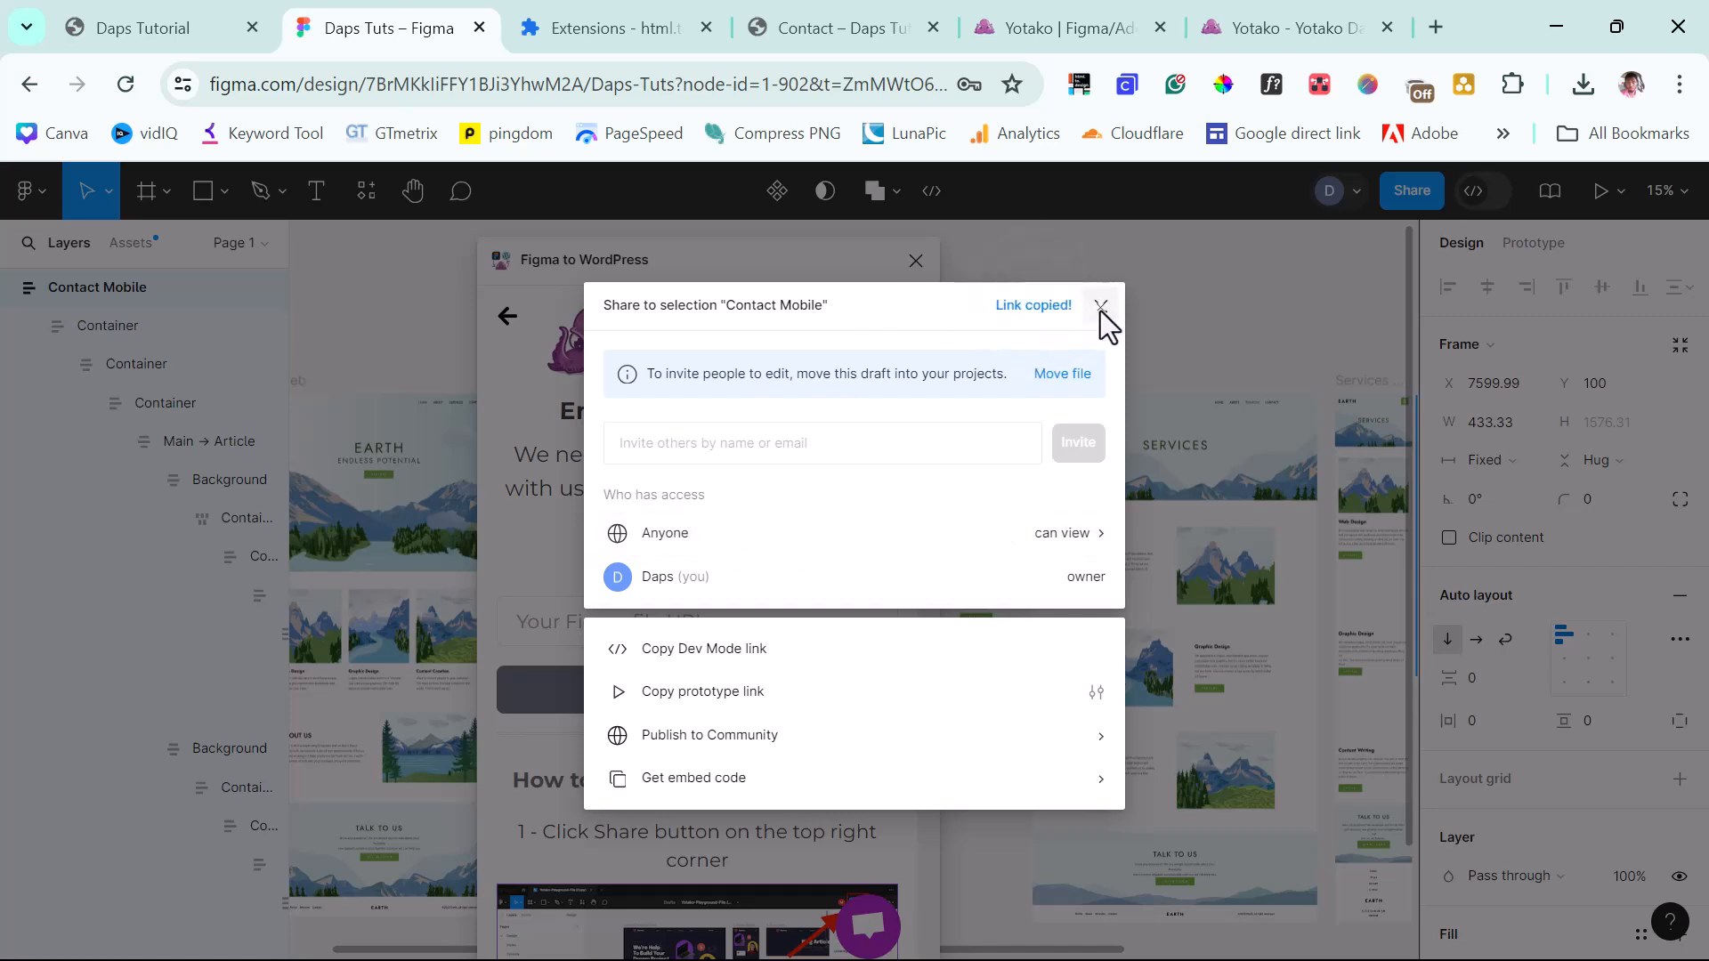
click(1100, 306)
click(616, 621)
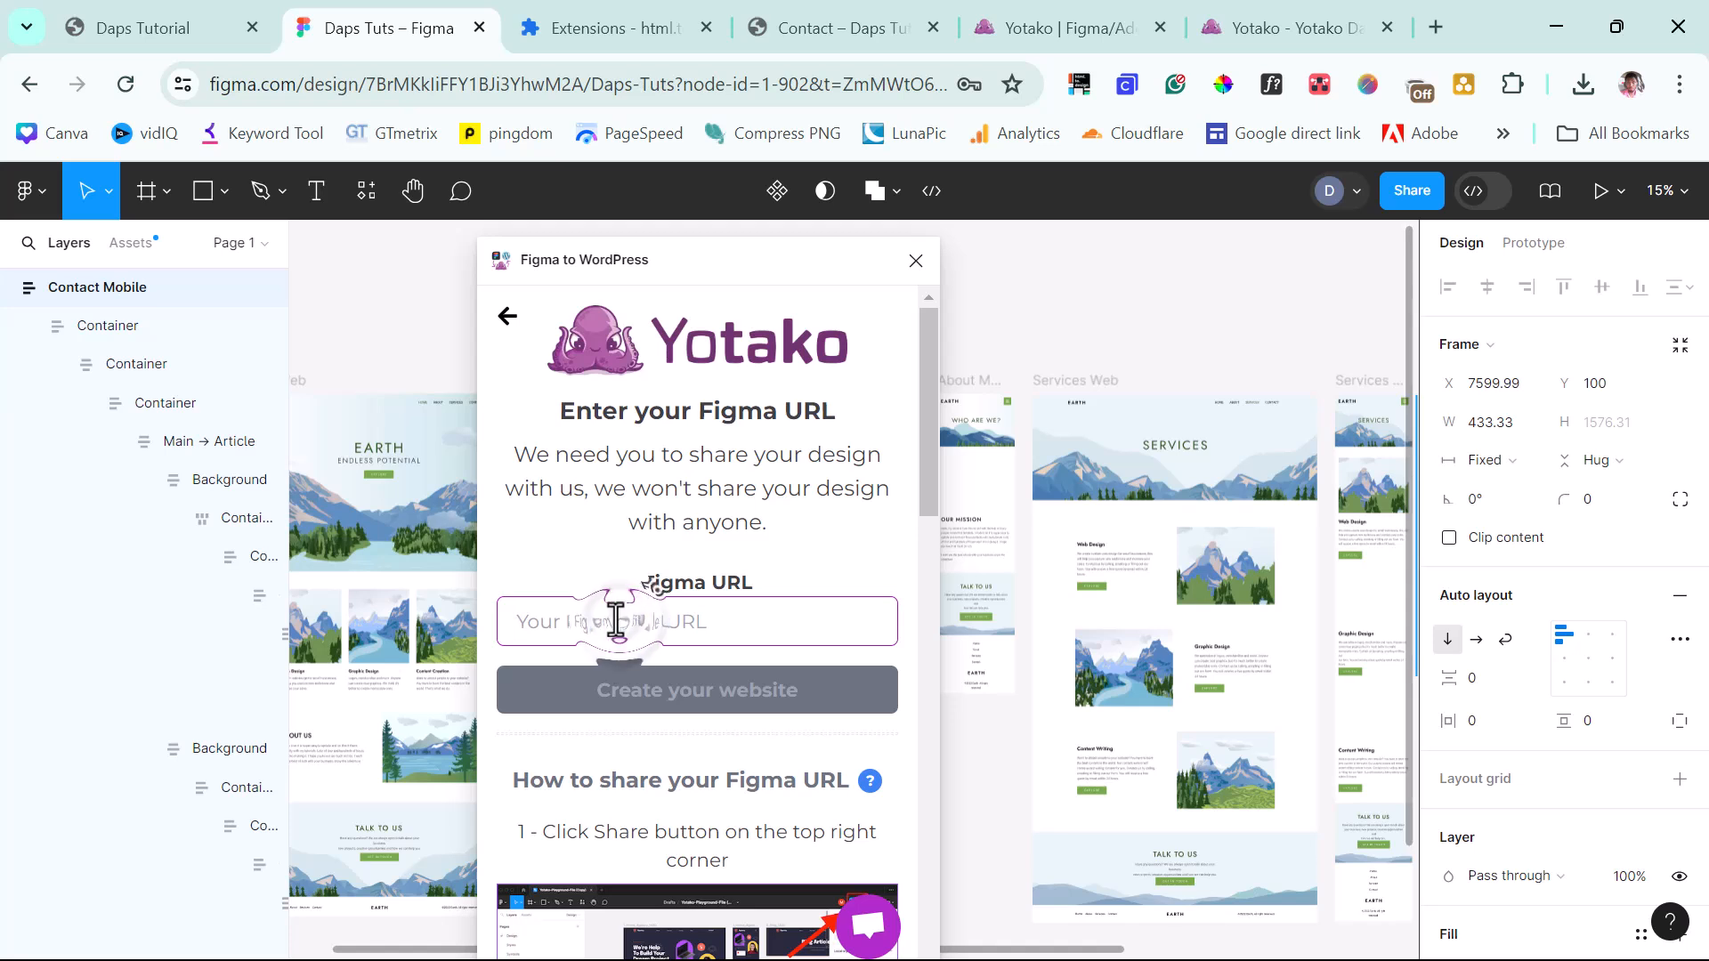
key(ctrl+v)
click(660, 699)
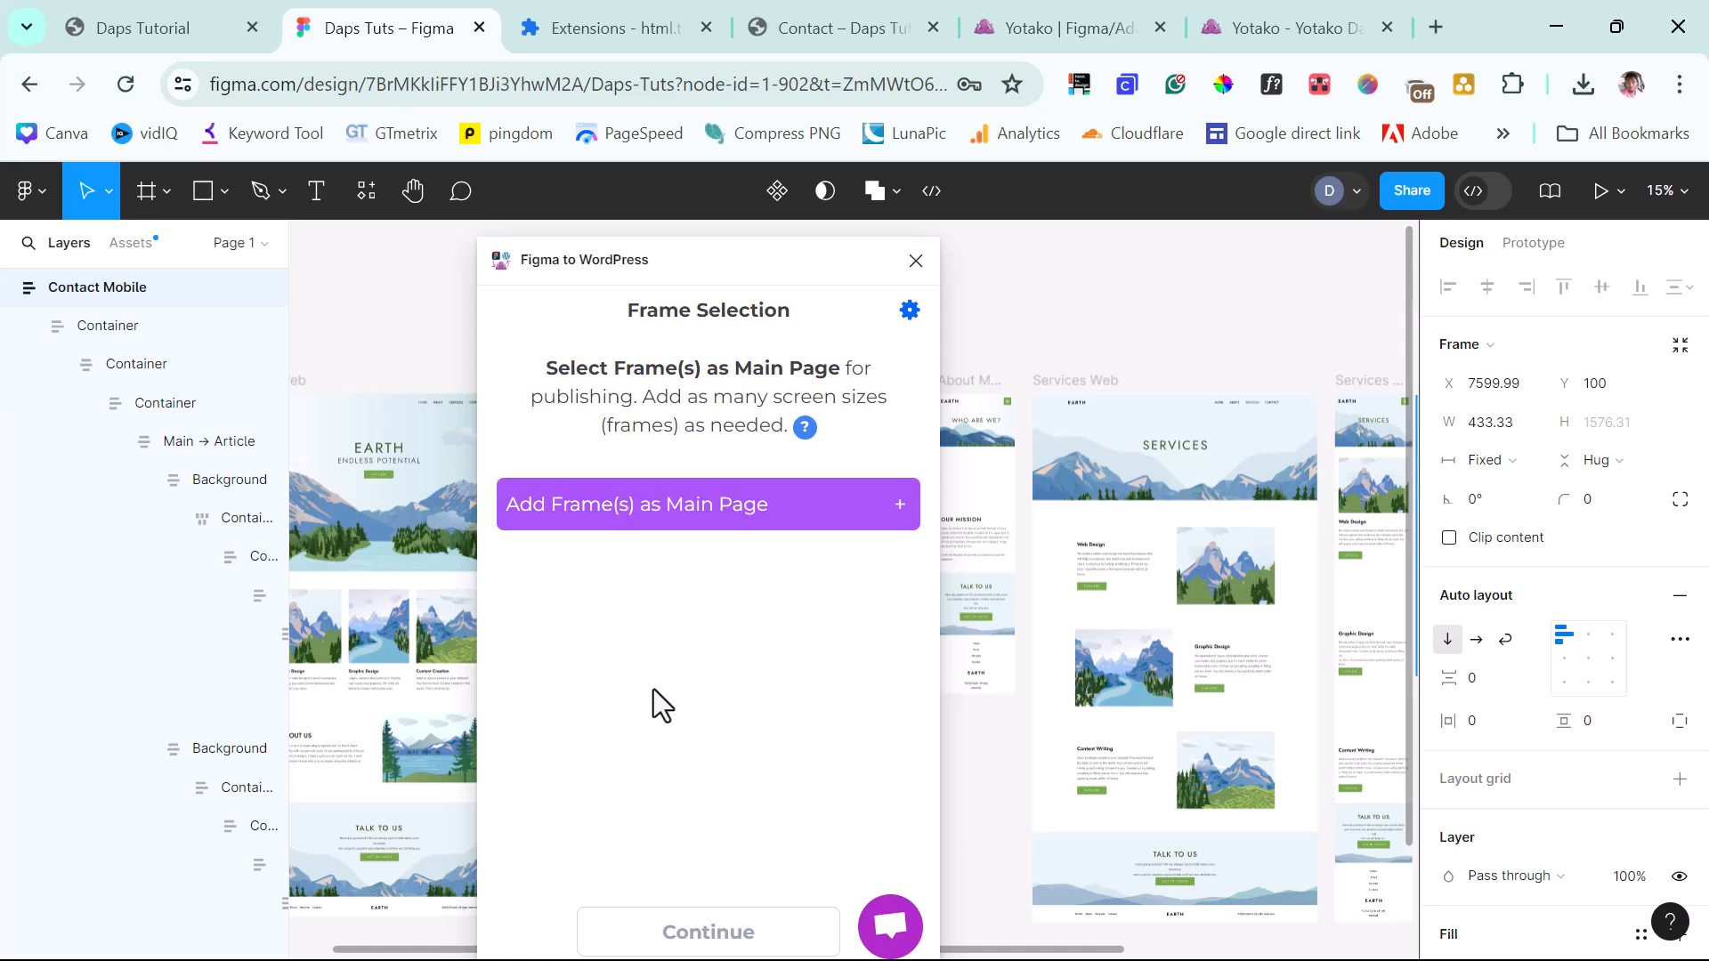
Set the Home Web frame as the plugin's main page.
drag(639, 260, 841, 262)
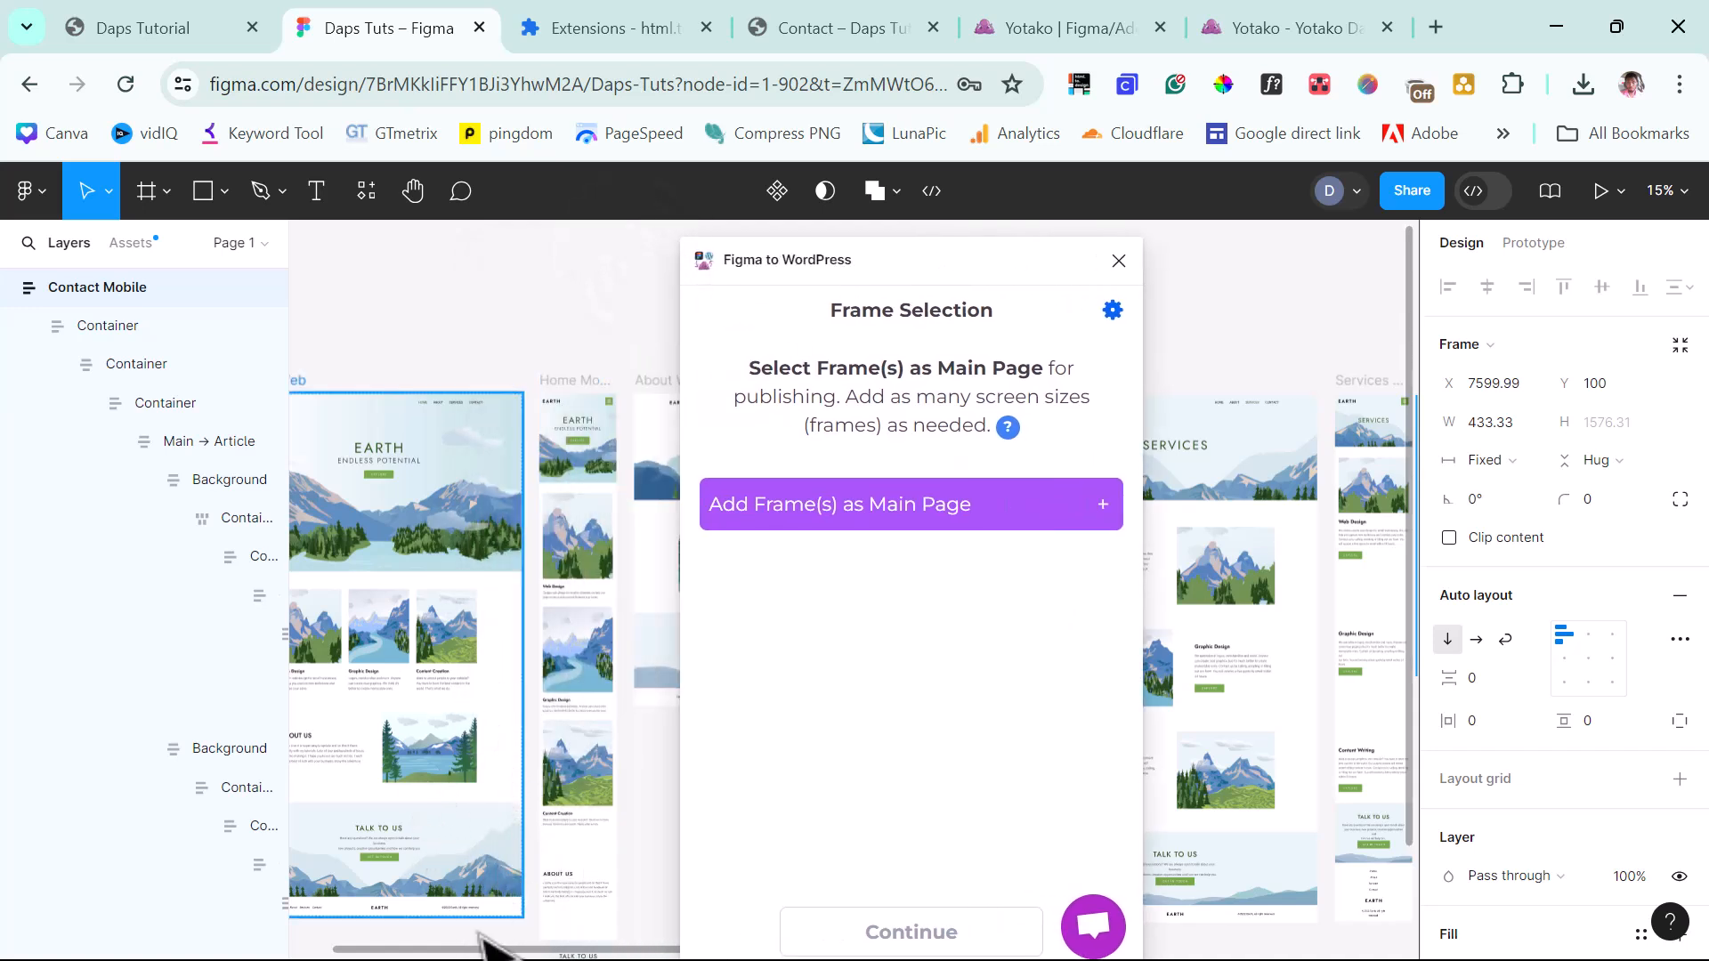
scroll(450, 706, left, 2)
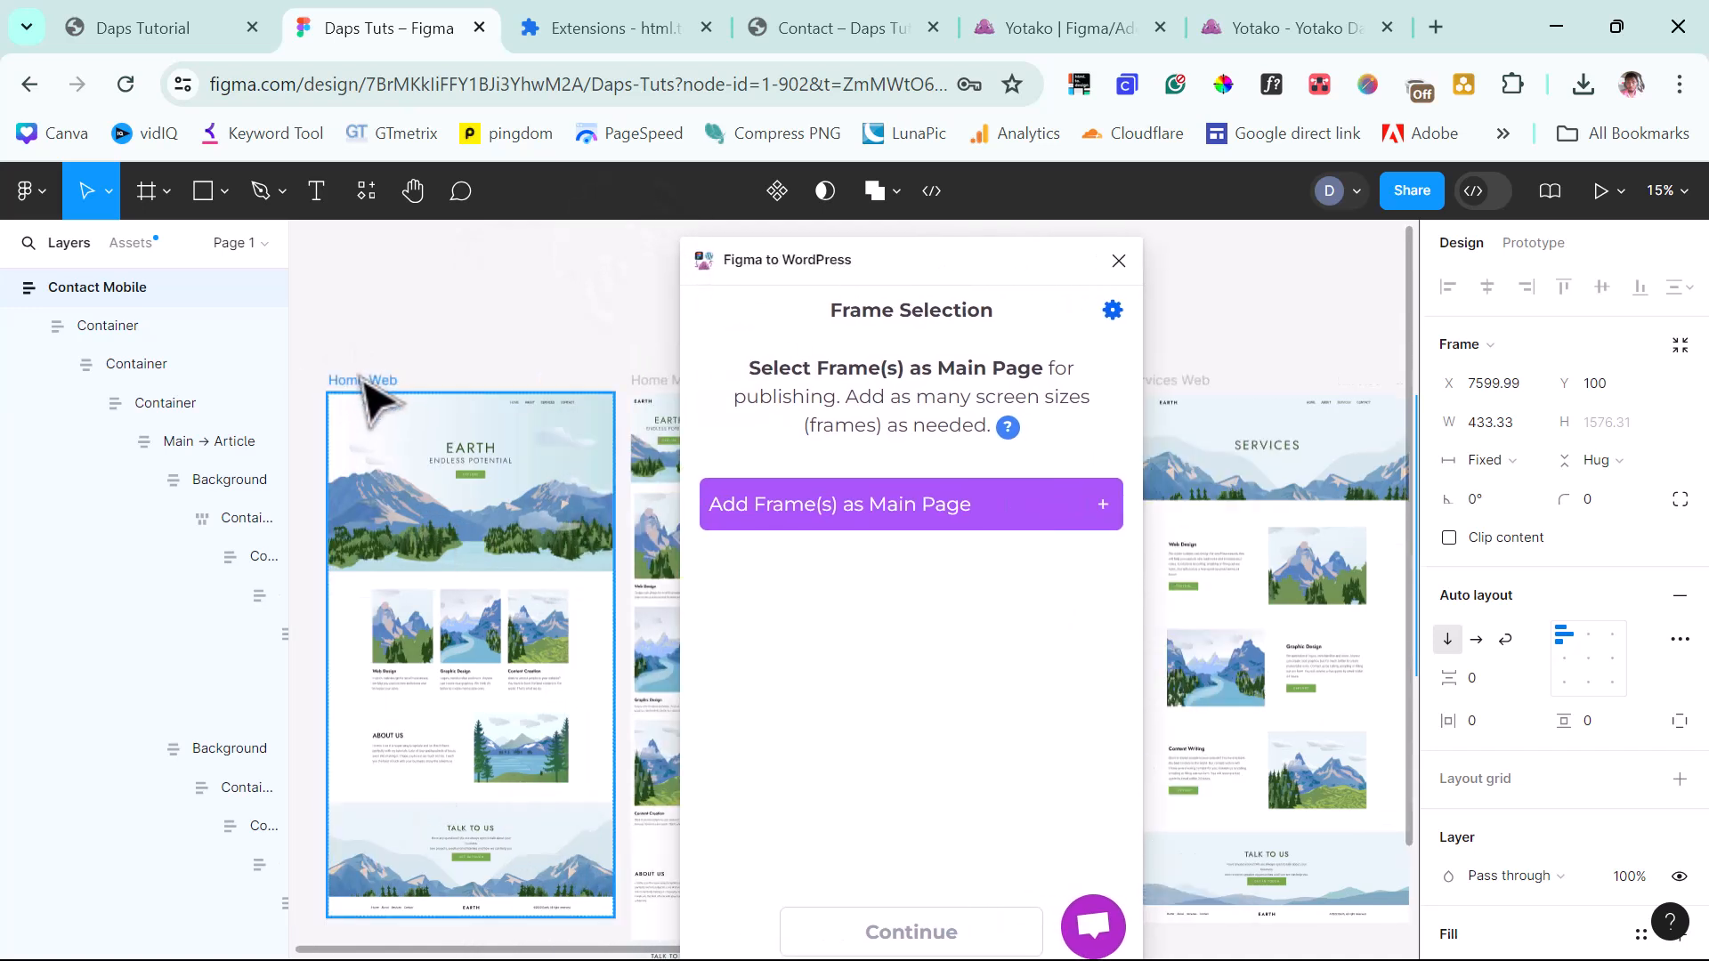
click(364, 381)
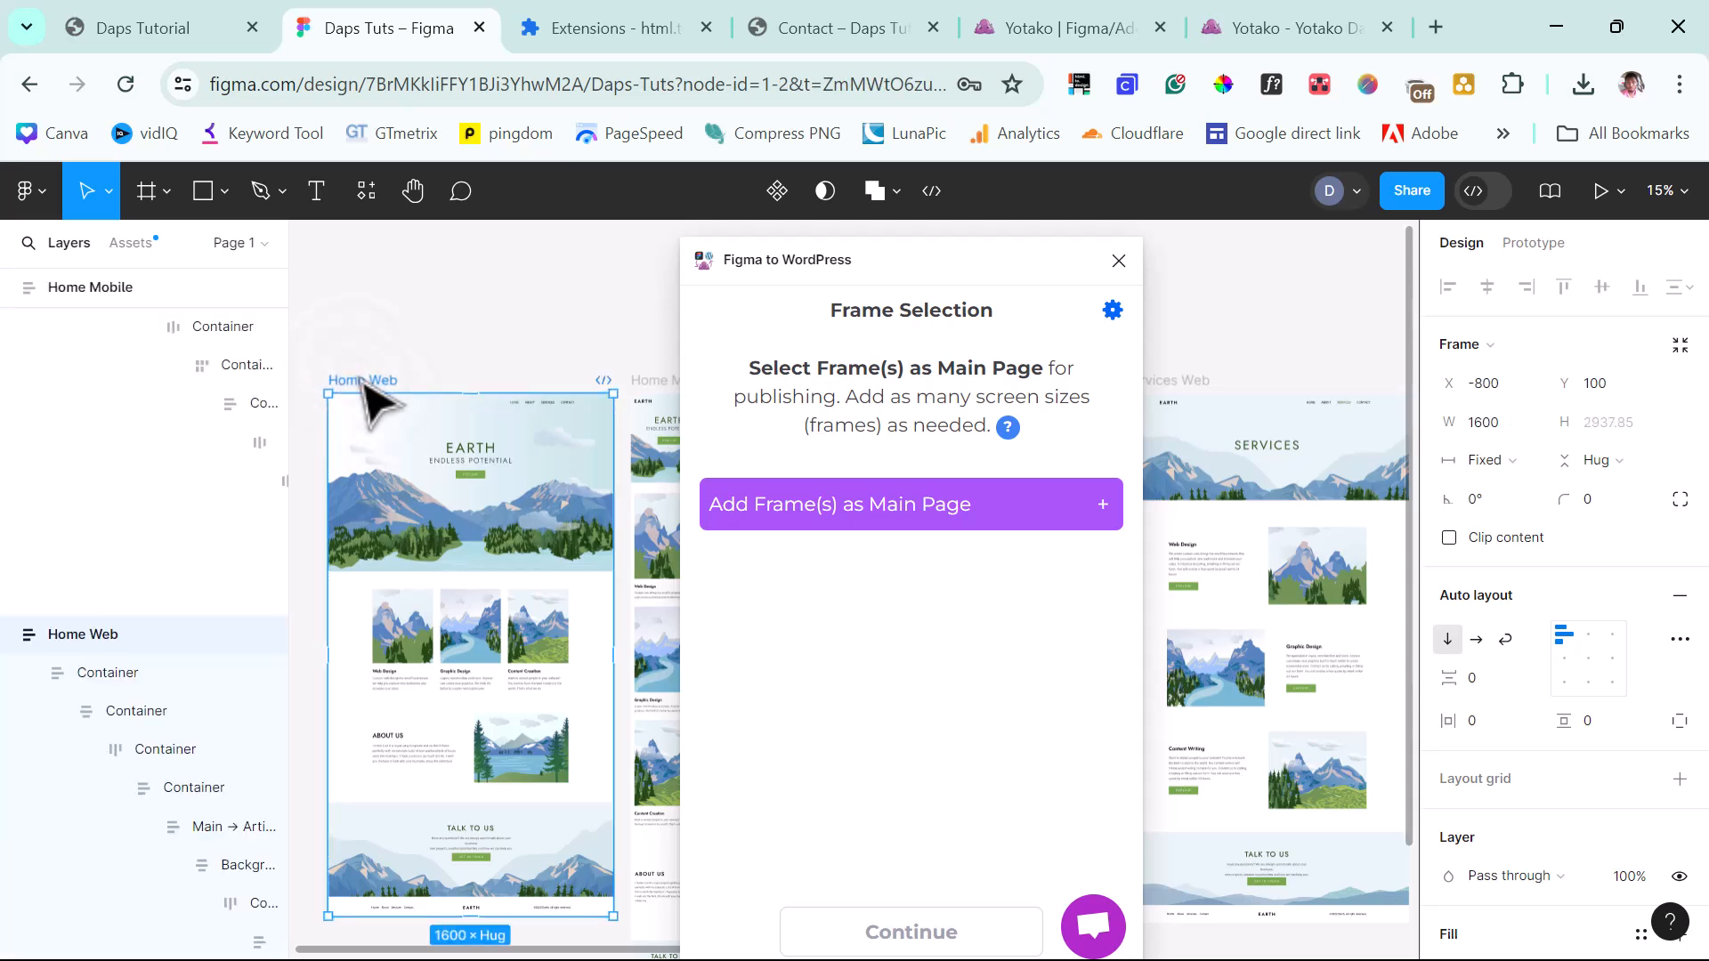
click(363, 387)
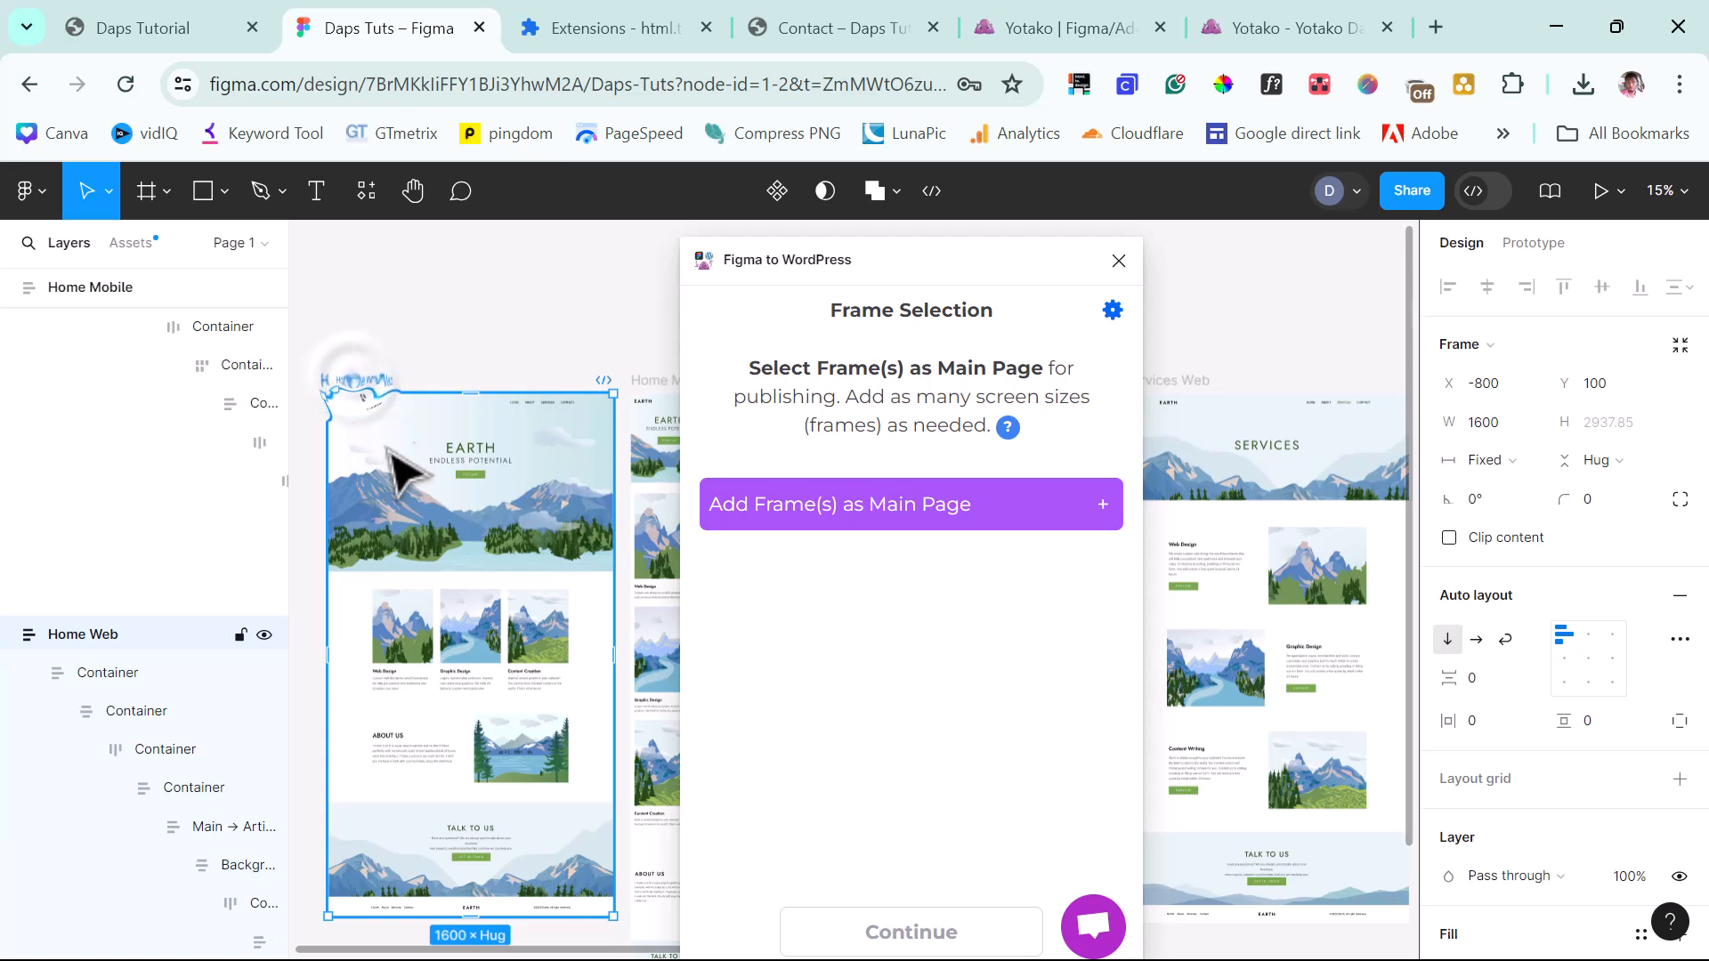
click(904, 520)
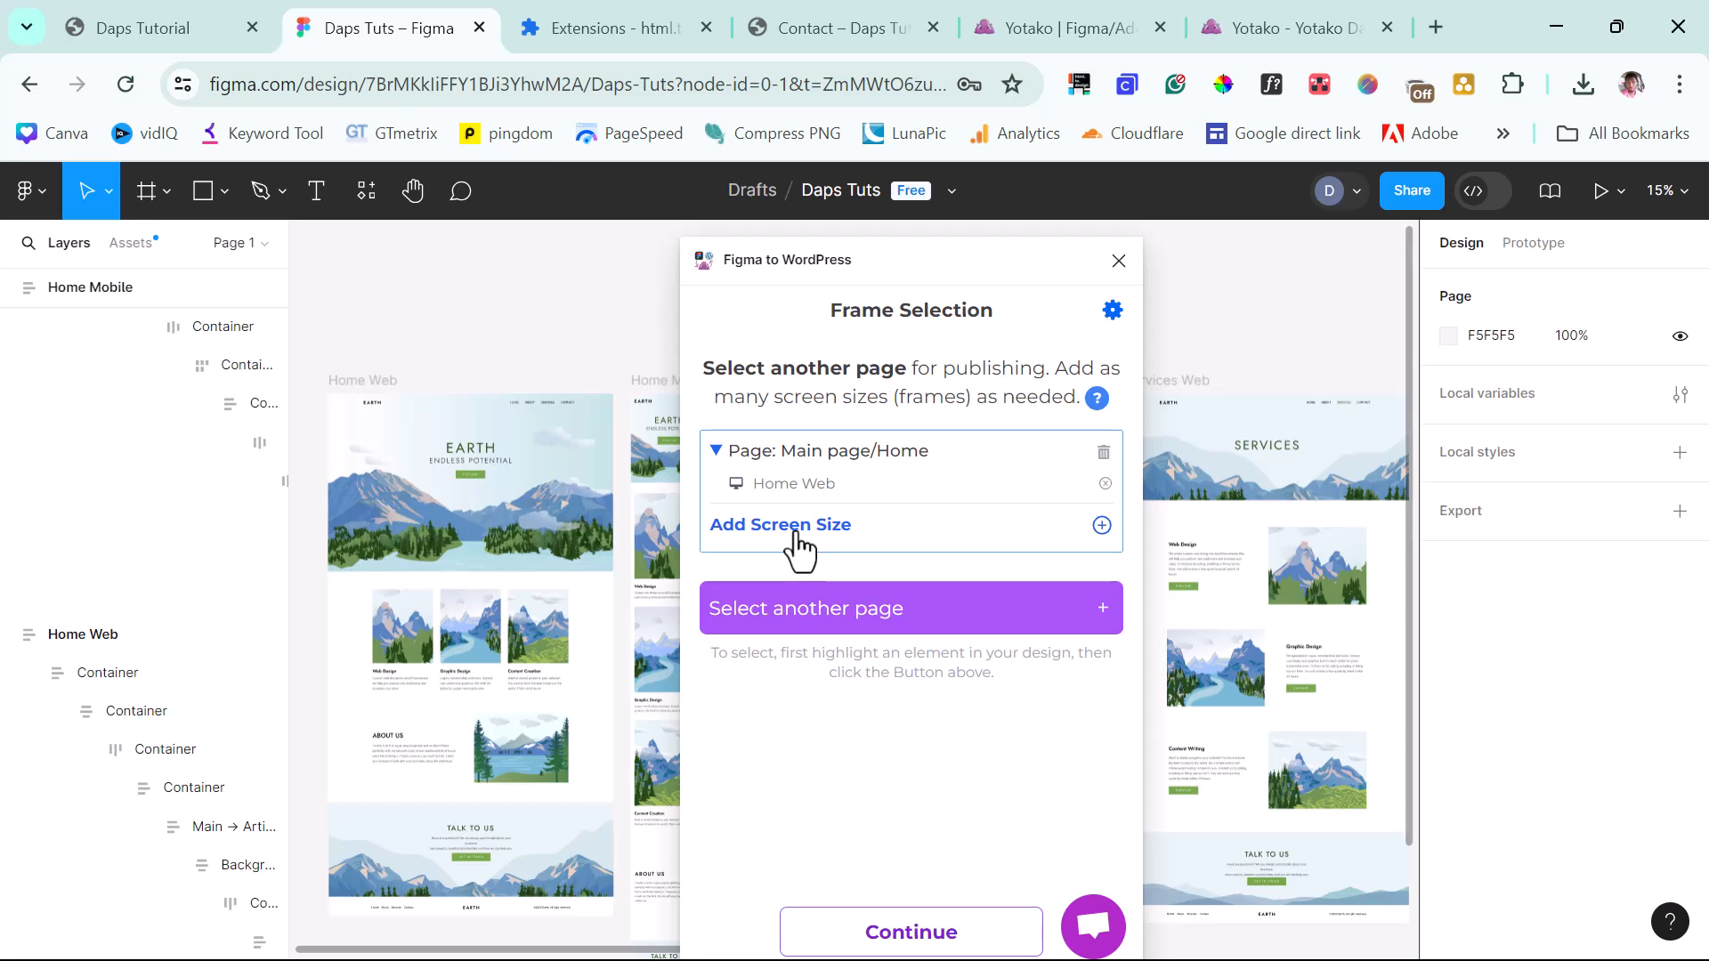
Add Home Mobile as a Home screen size, then start adding About Web as another page.
drag(884, 258, 1071, 261)
click(653, 389)
click(661, 385)
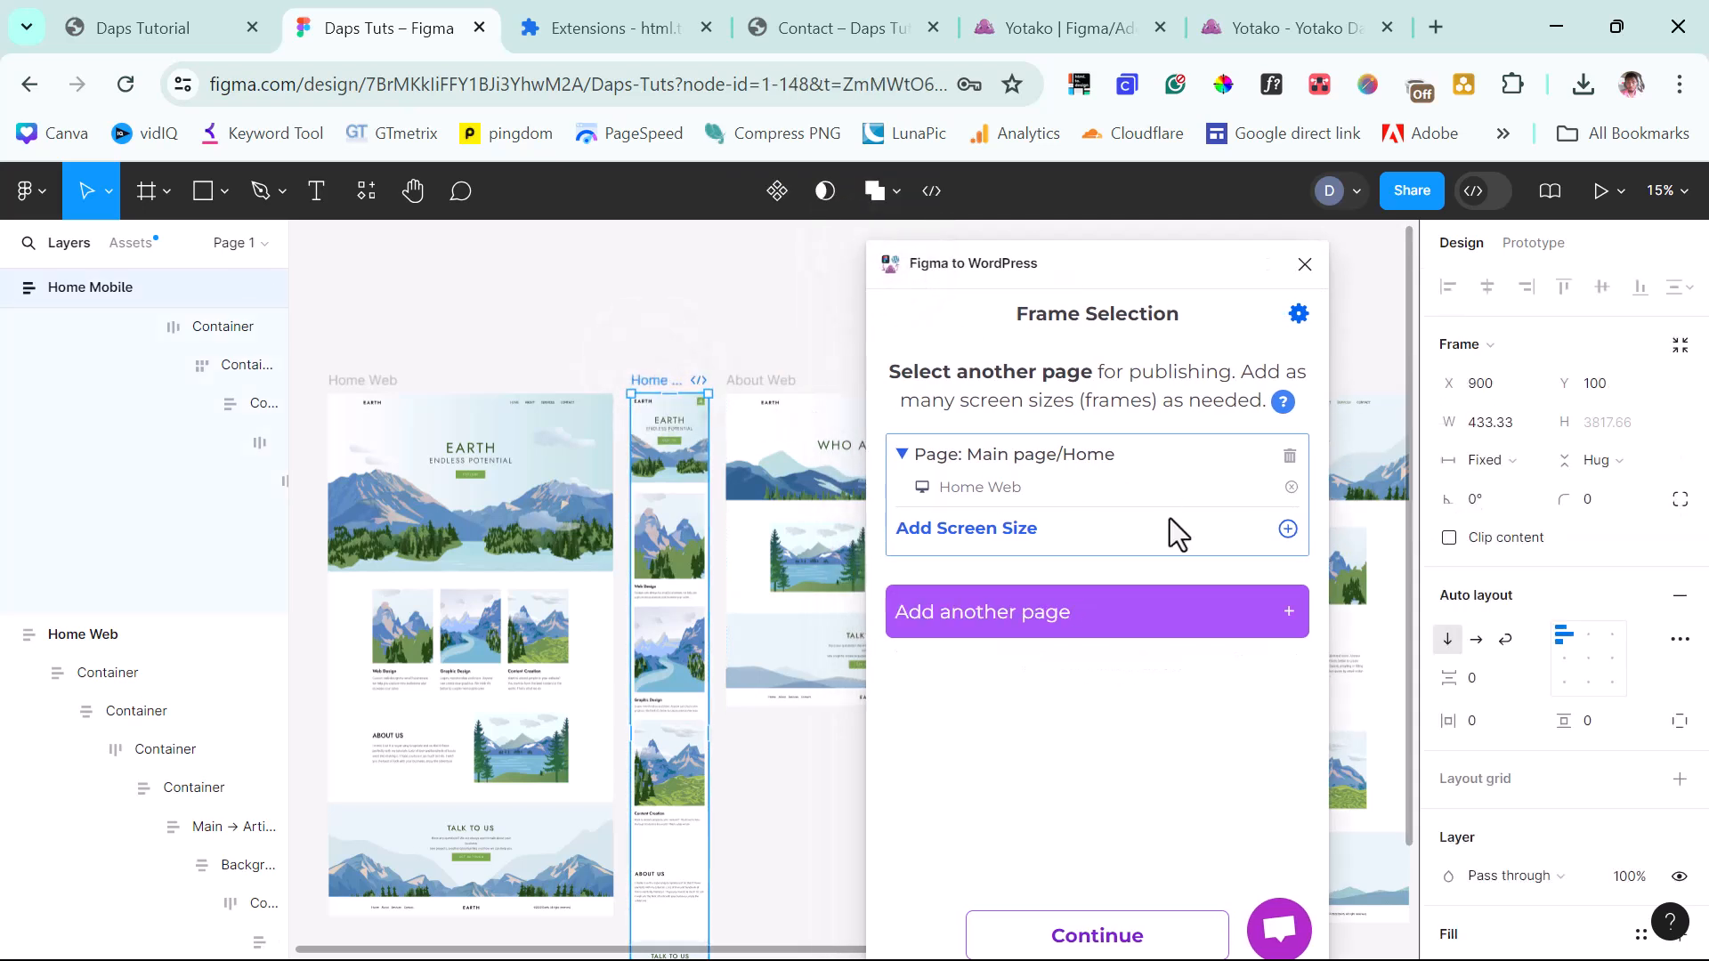
click(1288, 529)
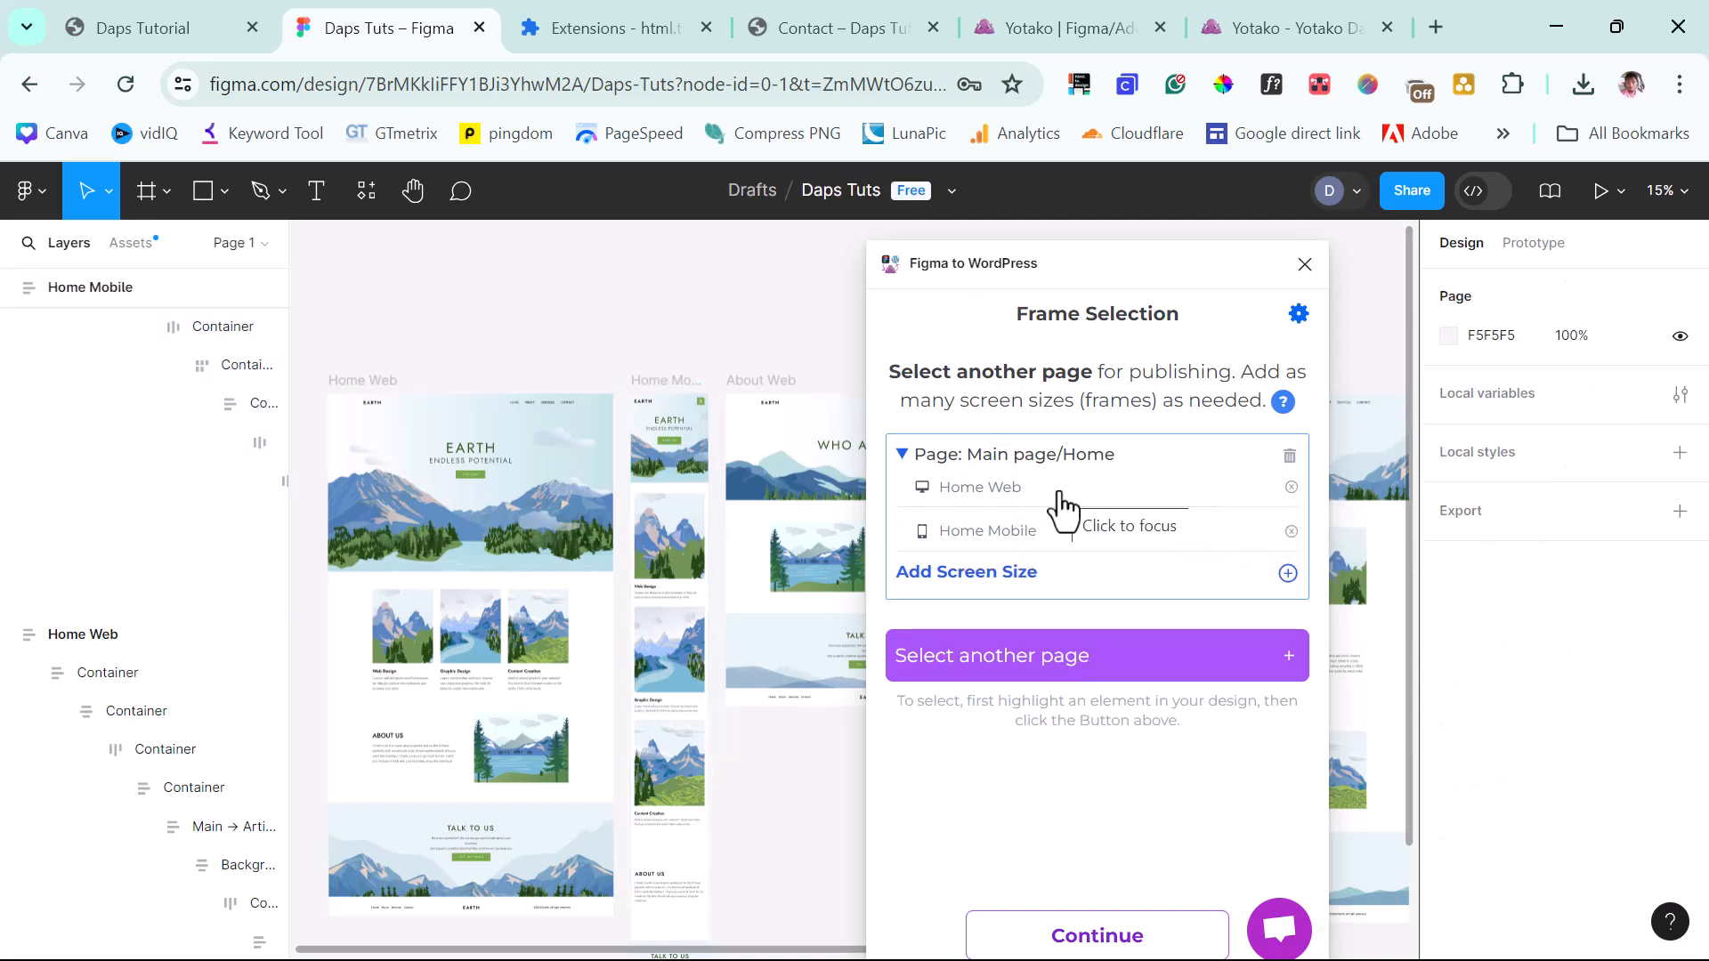
click(753, 392)
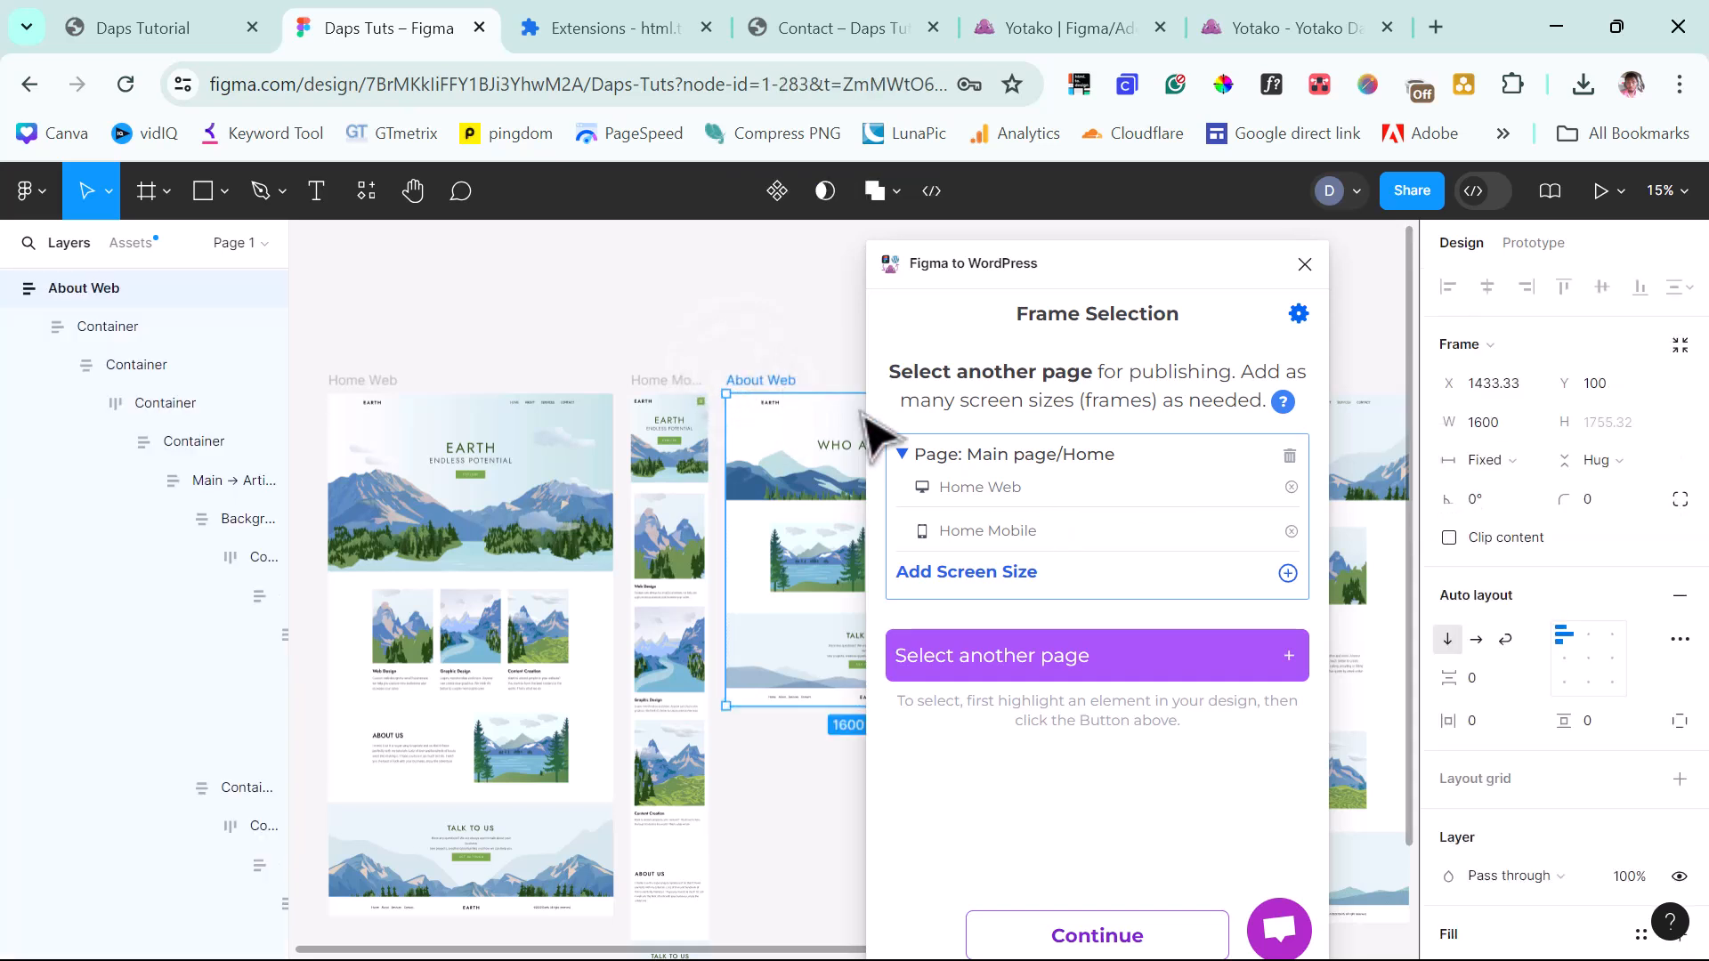
click(1026, 668)
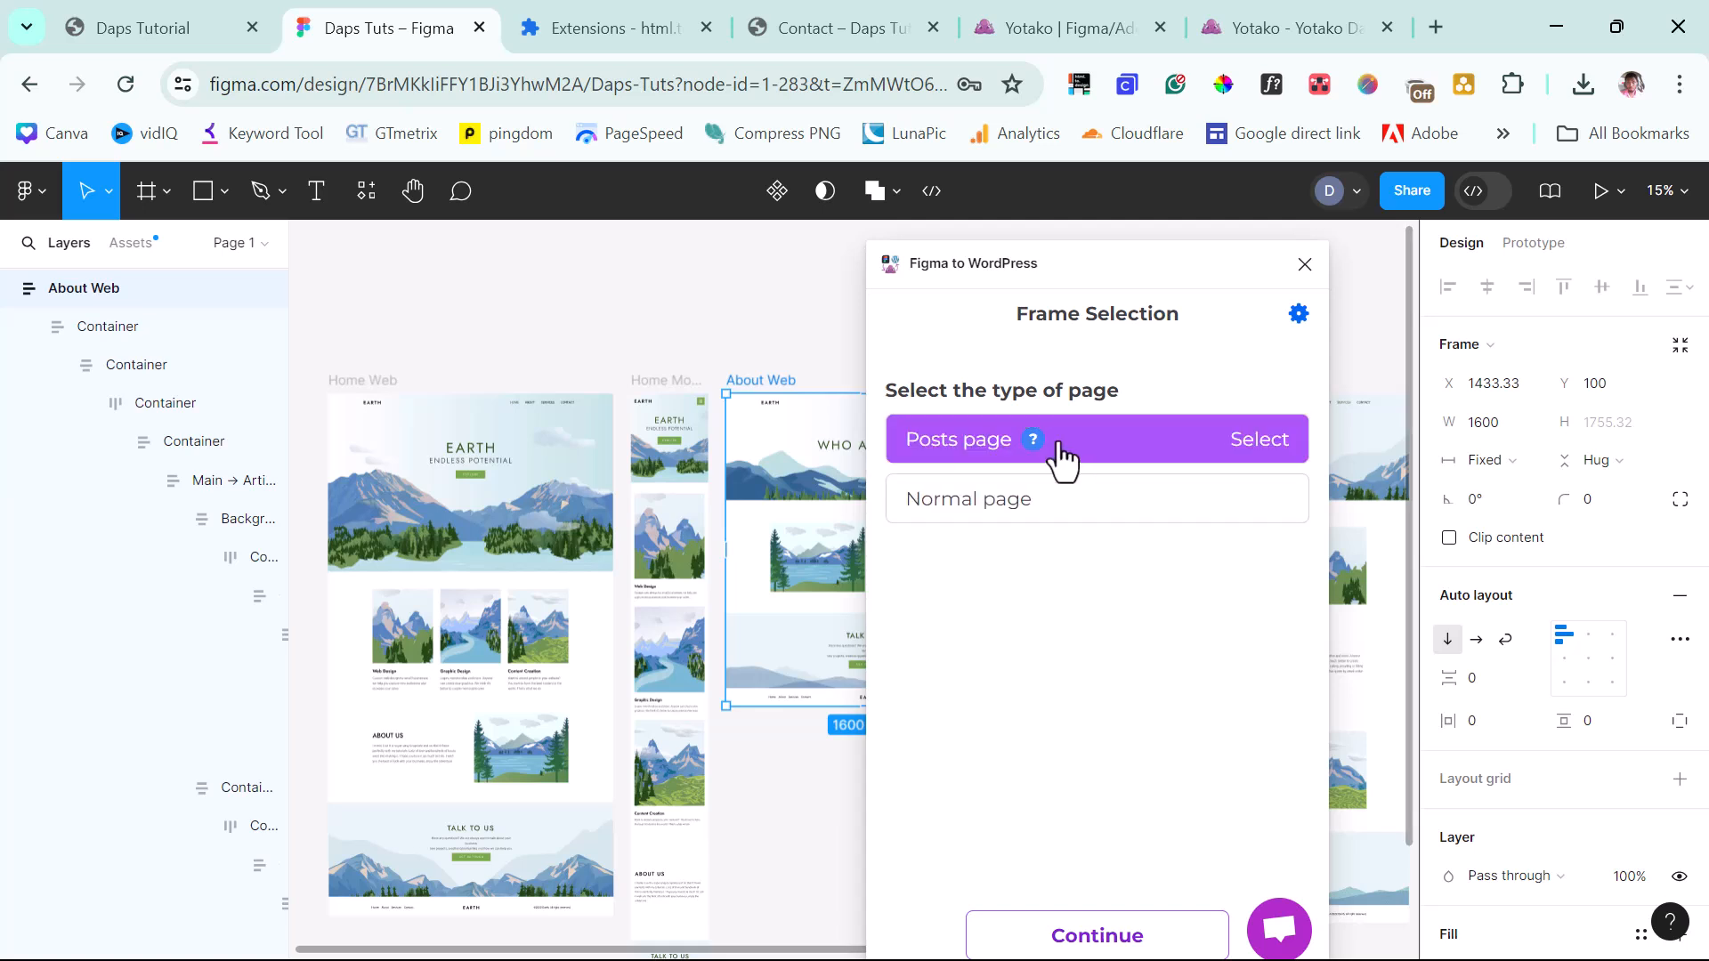
Make About Web a normal page and add About Mobile as its screen size.
click(1050, 523)
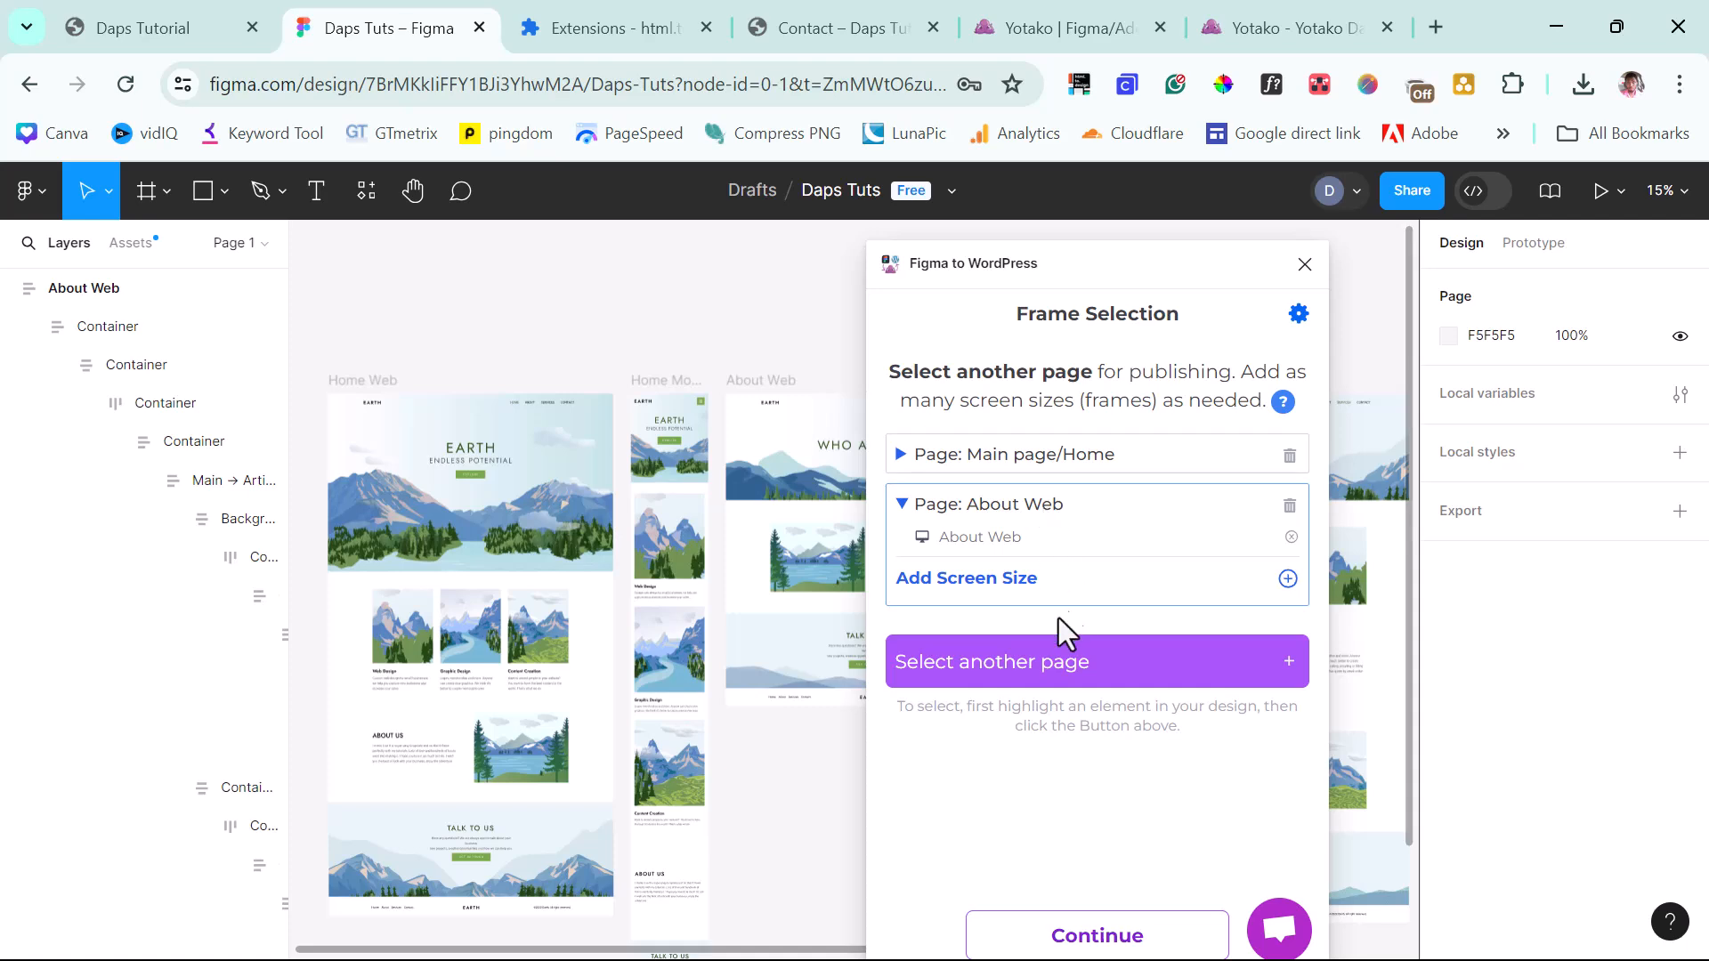
drag(1034, 265, 664, 319)
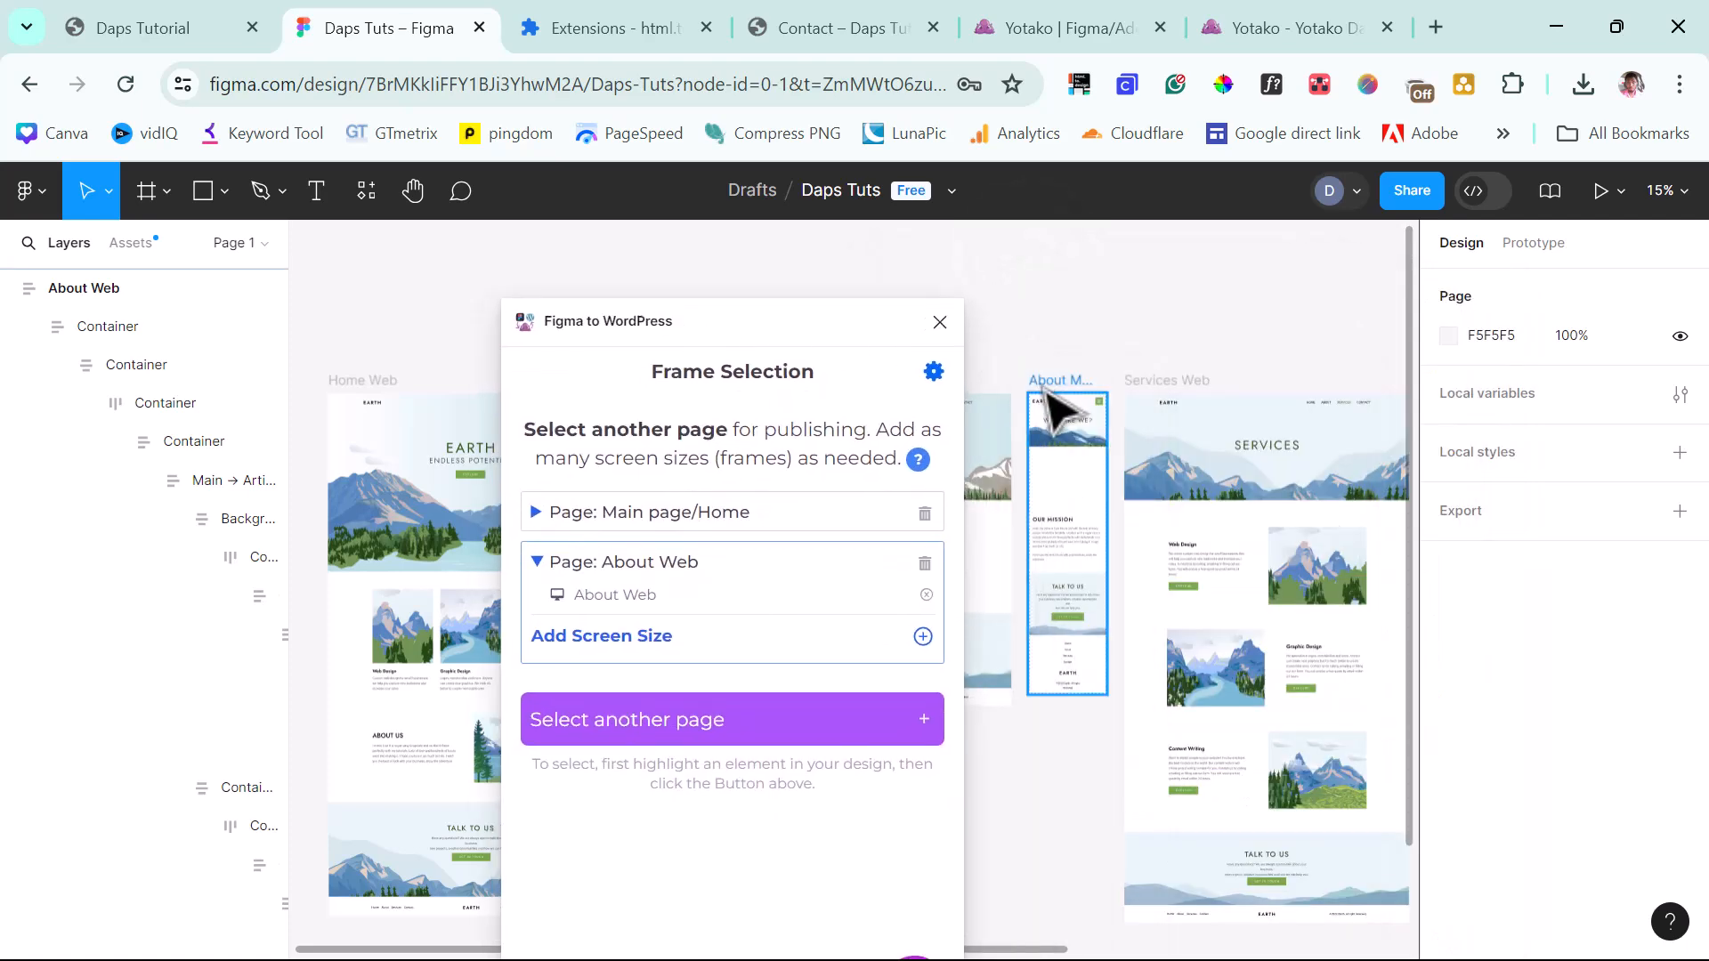
click(1059, 388)
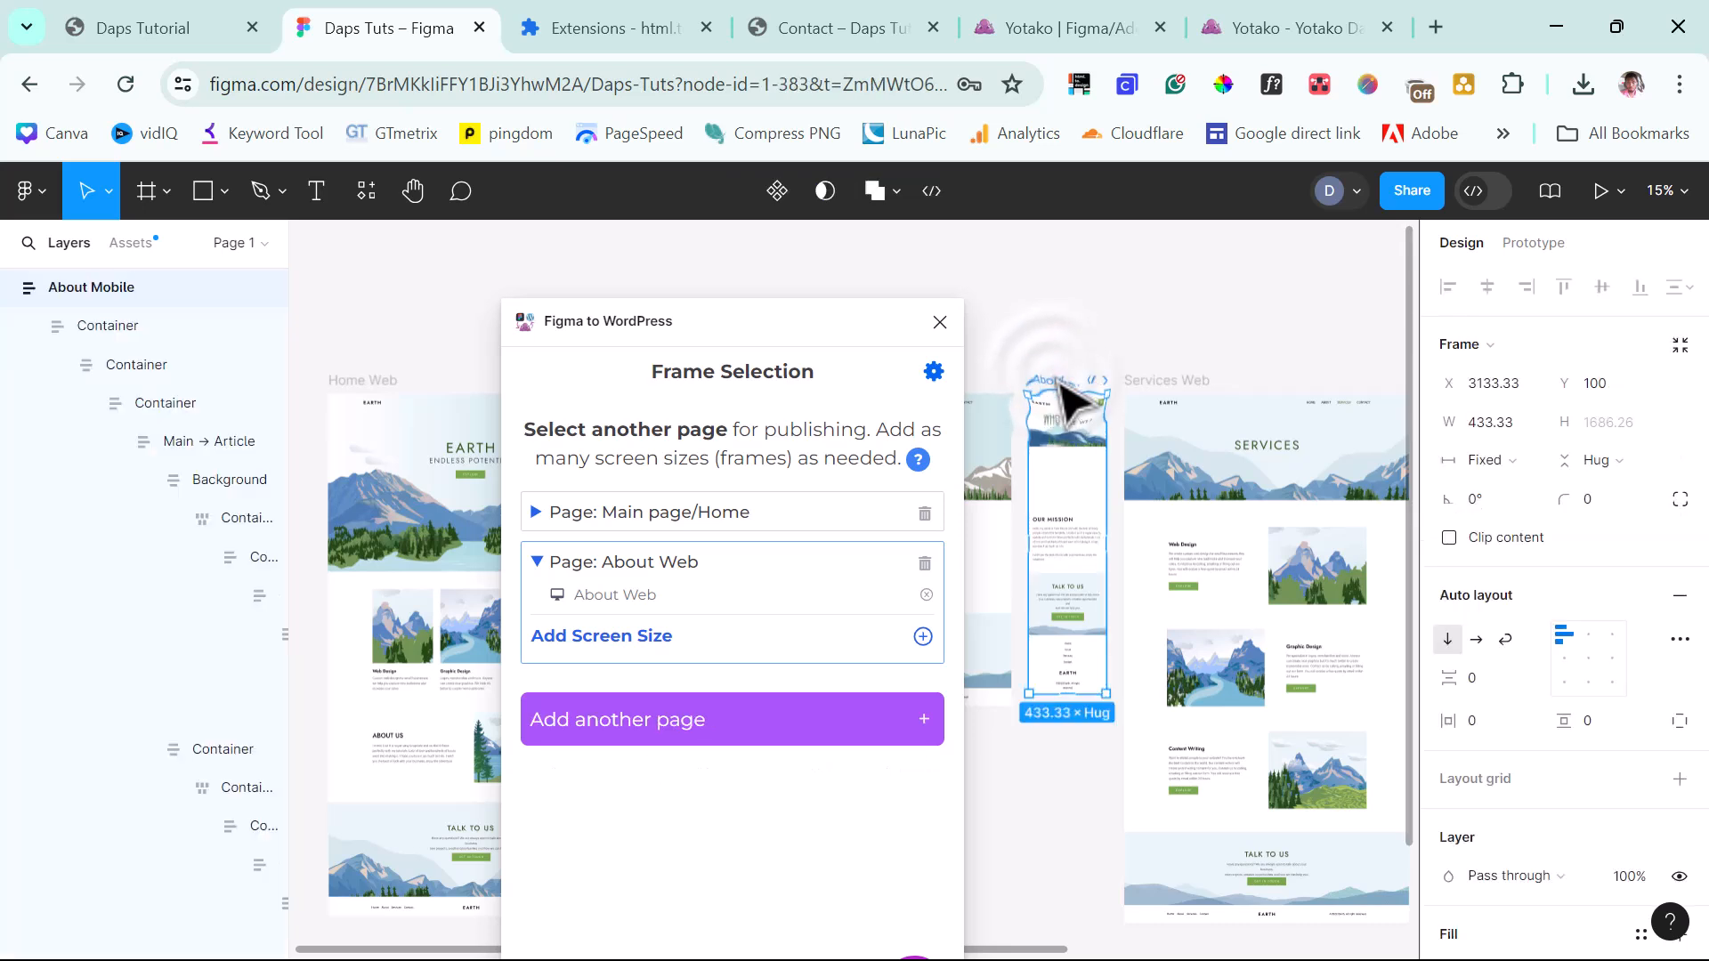
click(923, 635)
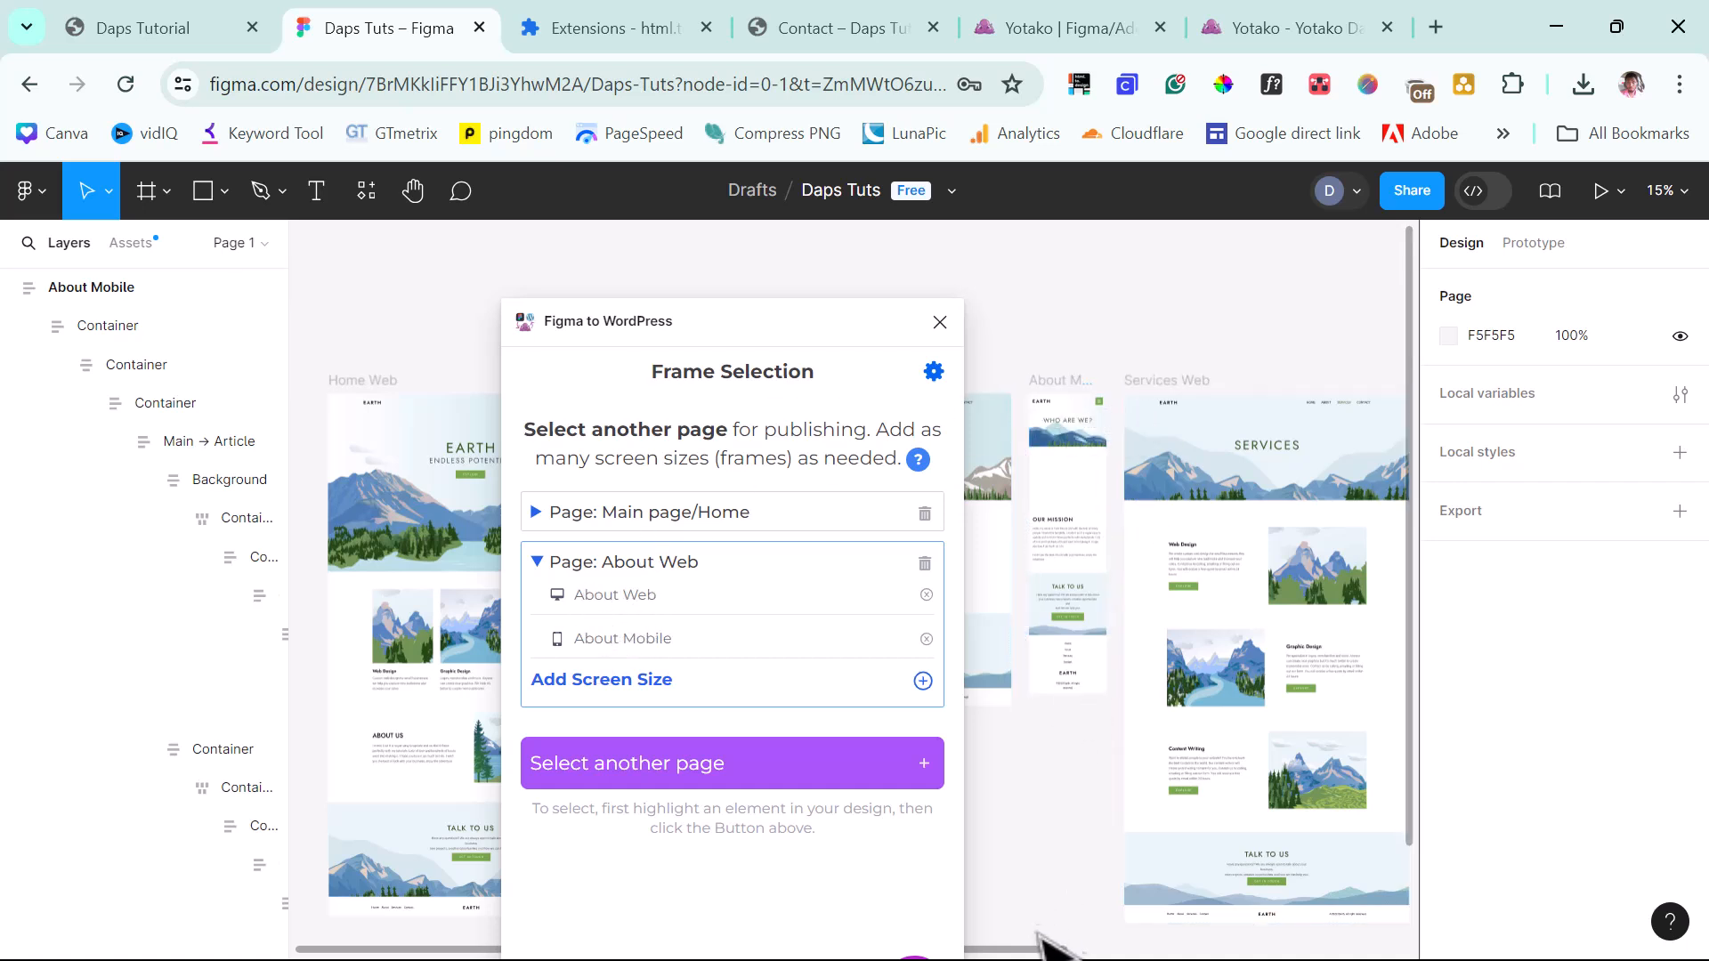
drag(1032, 950, 1126, 951)
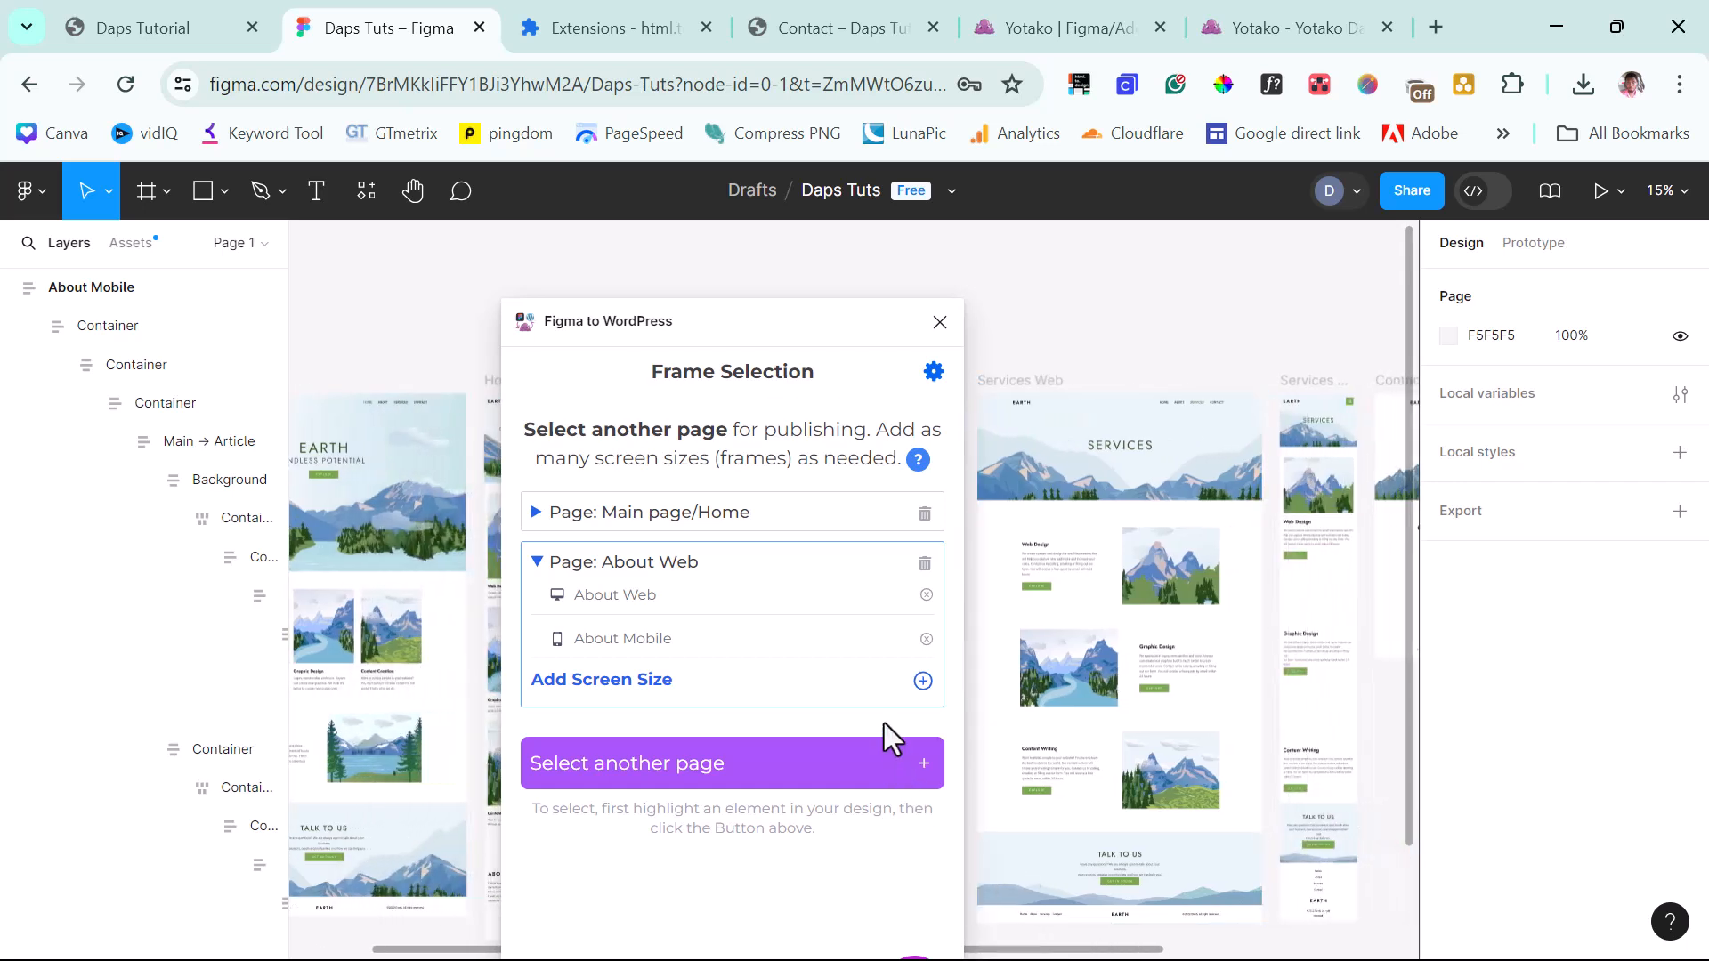
Add Services Web as a normal page with Services Mobile as its second screen size.
click(1025, 381)
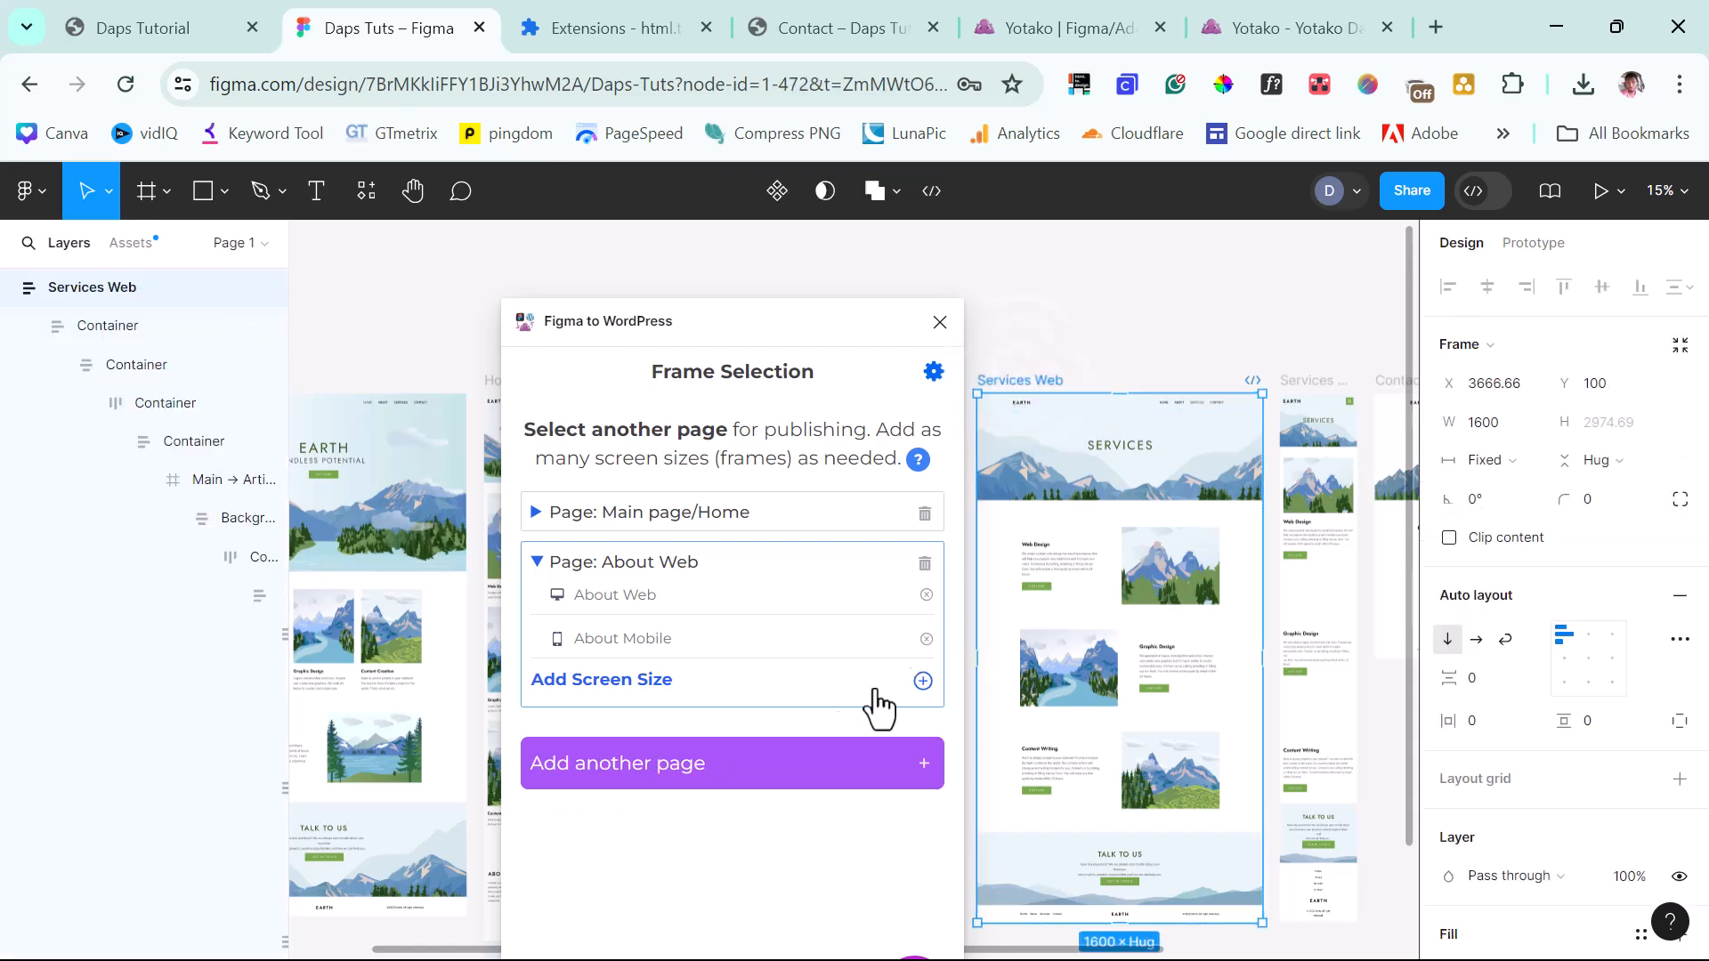
click(637, 784)
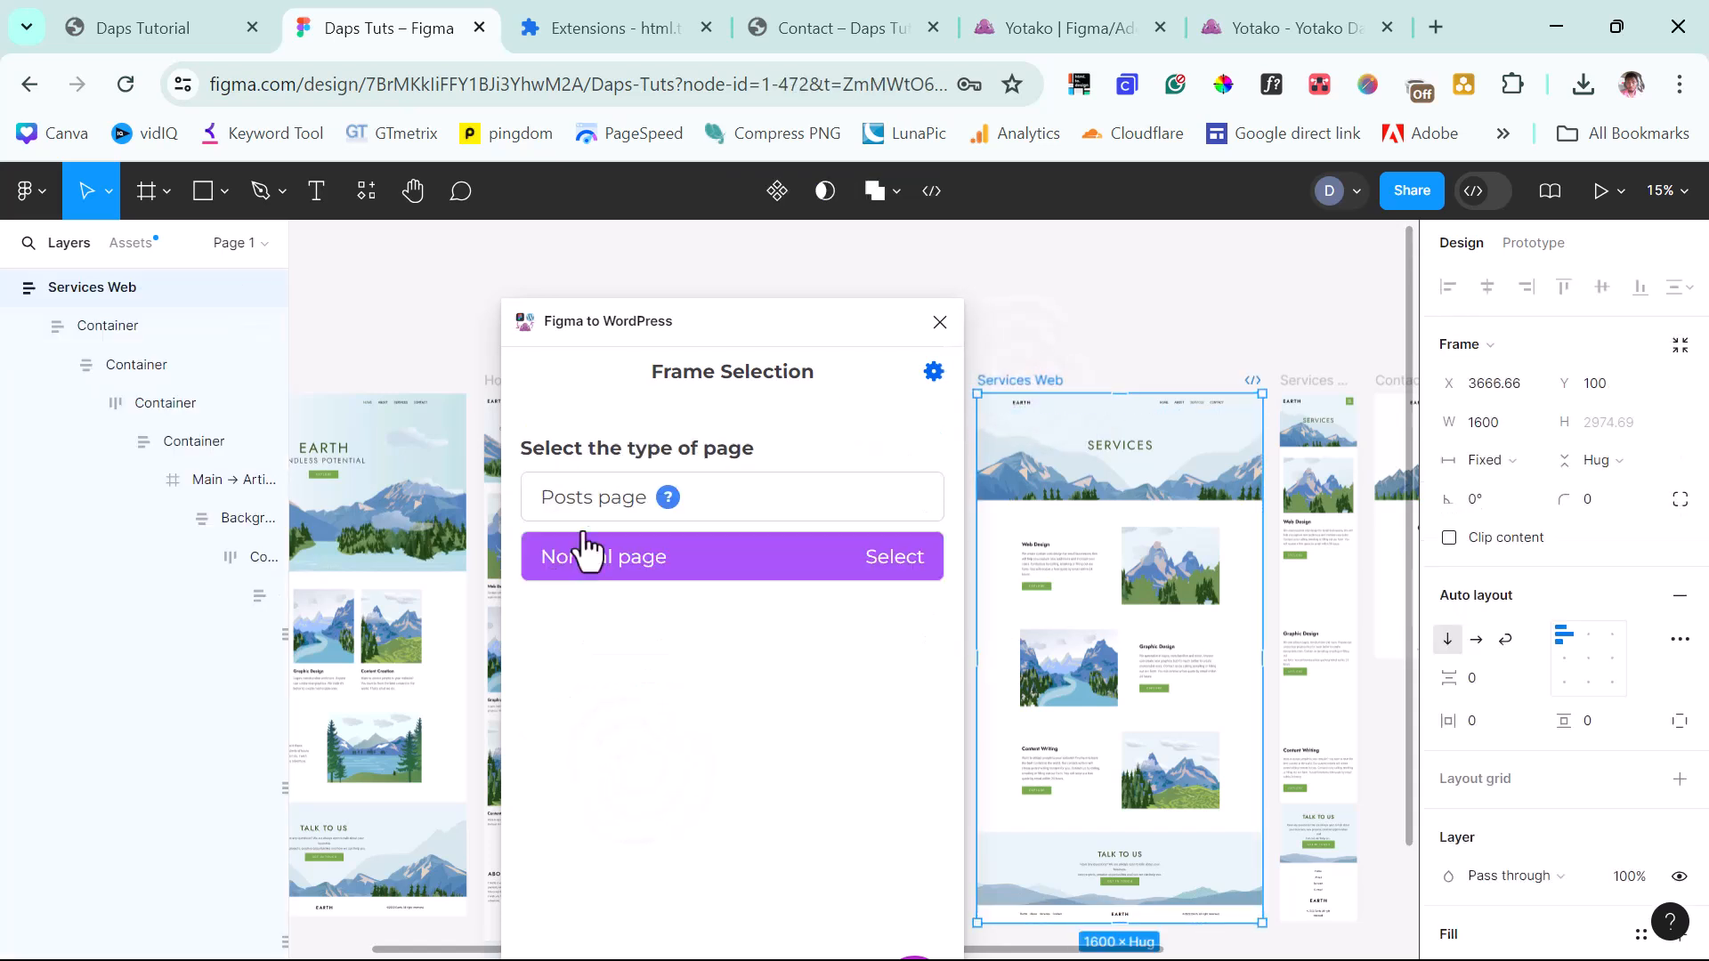
click(594, 574)
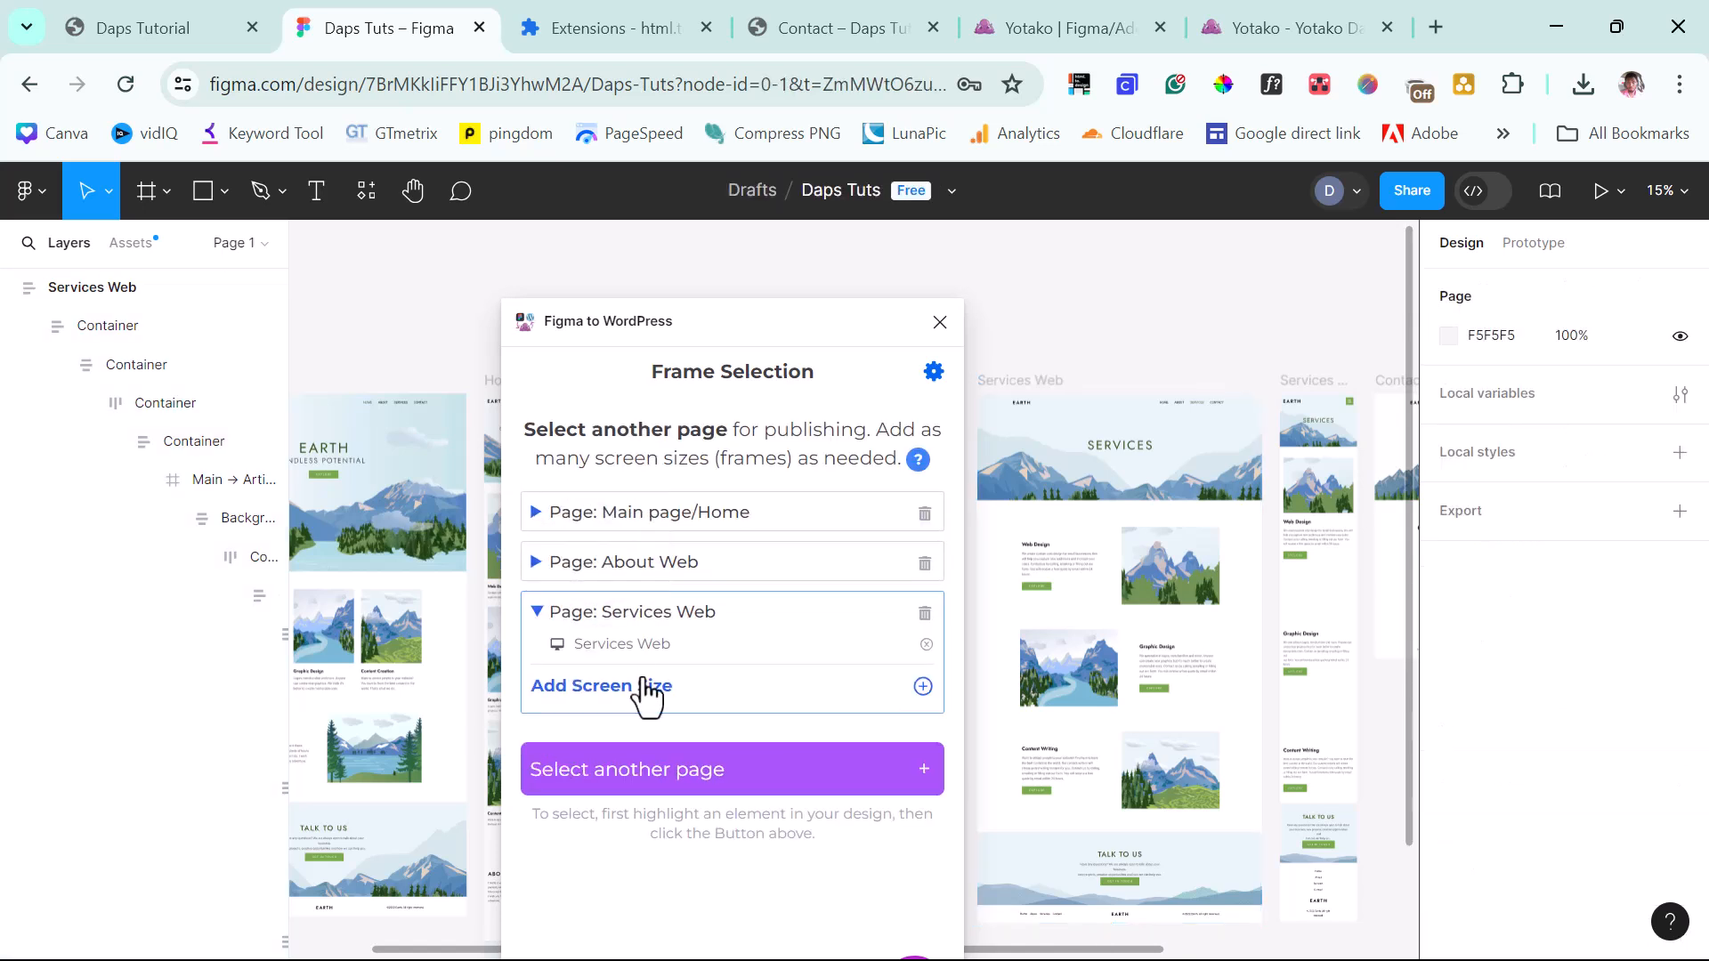
click(1317, 391)
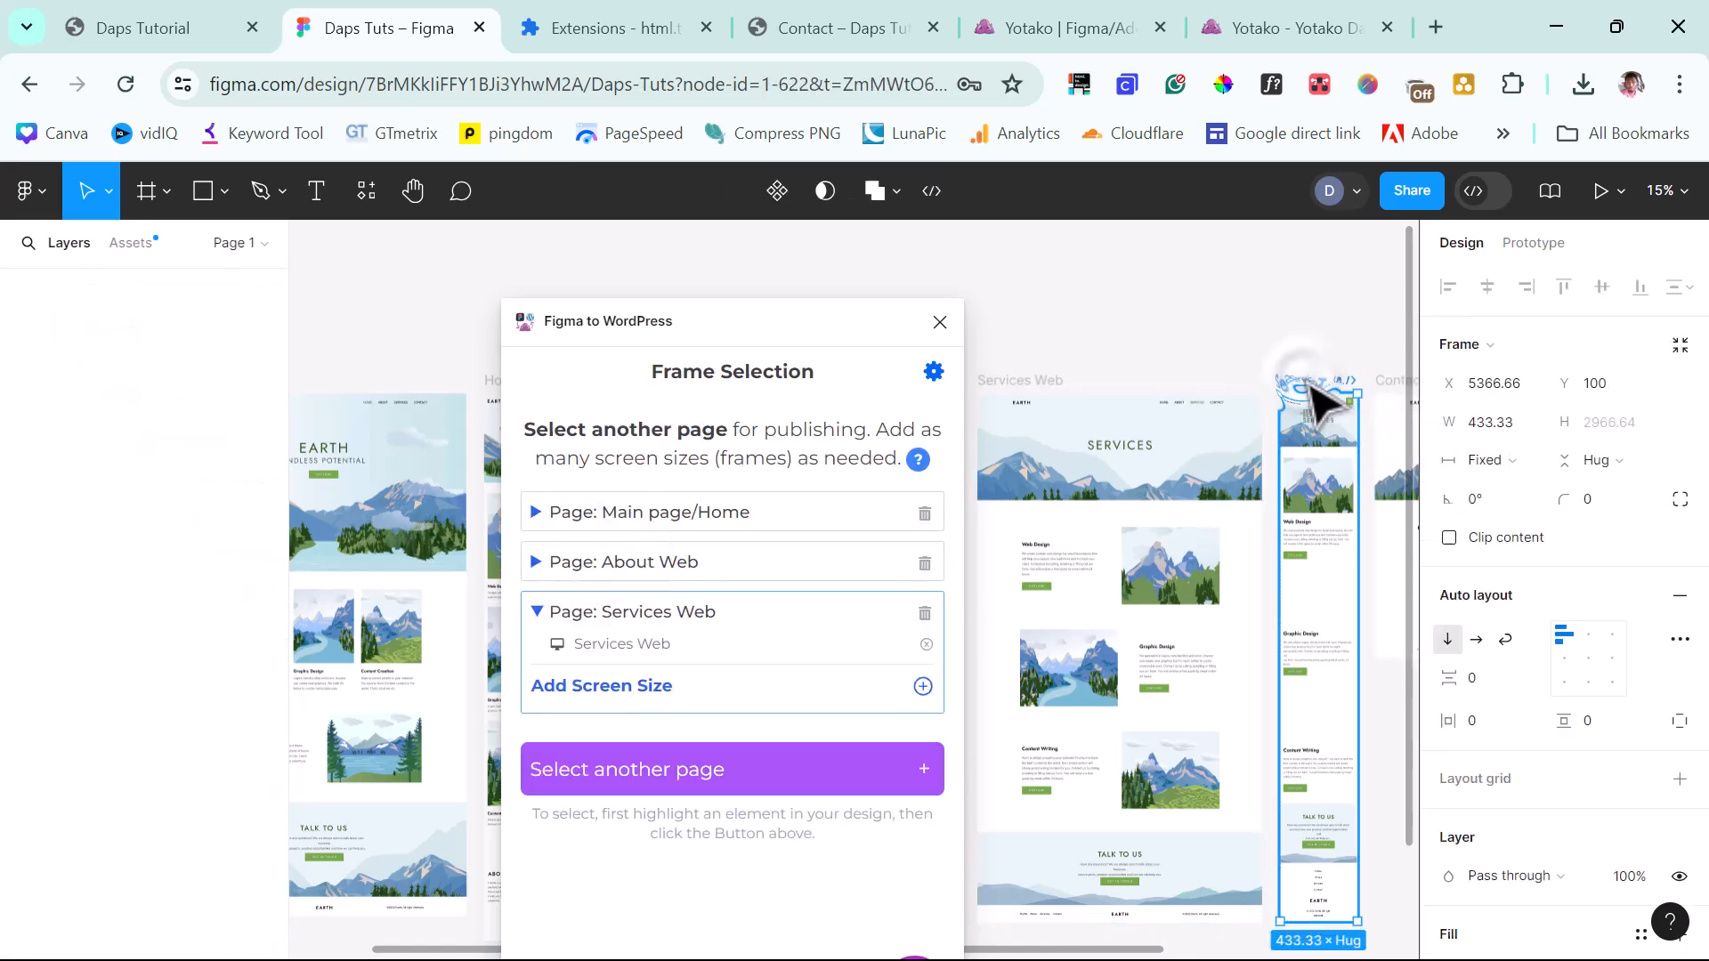
click(926, 686)
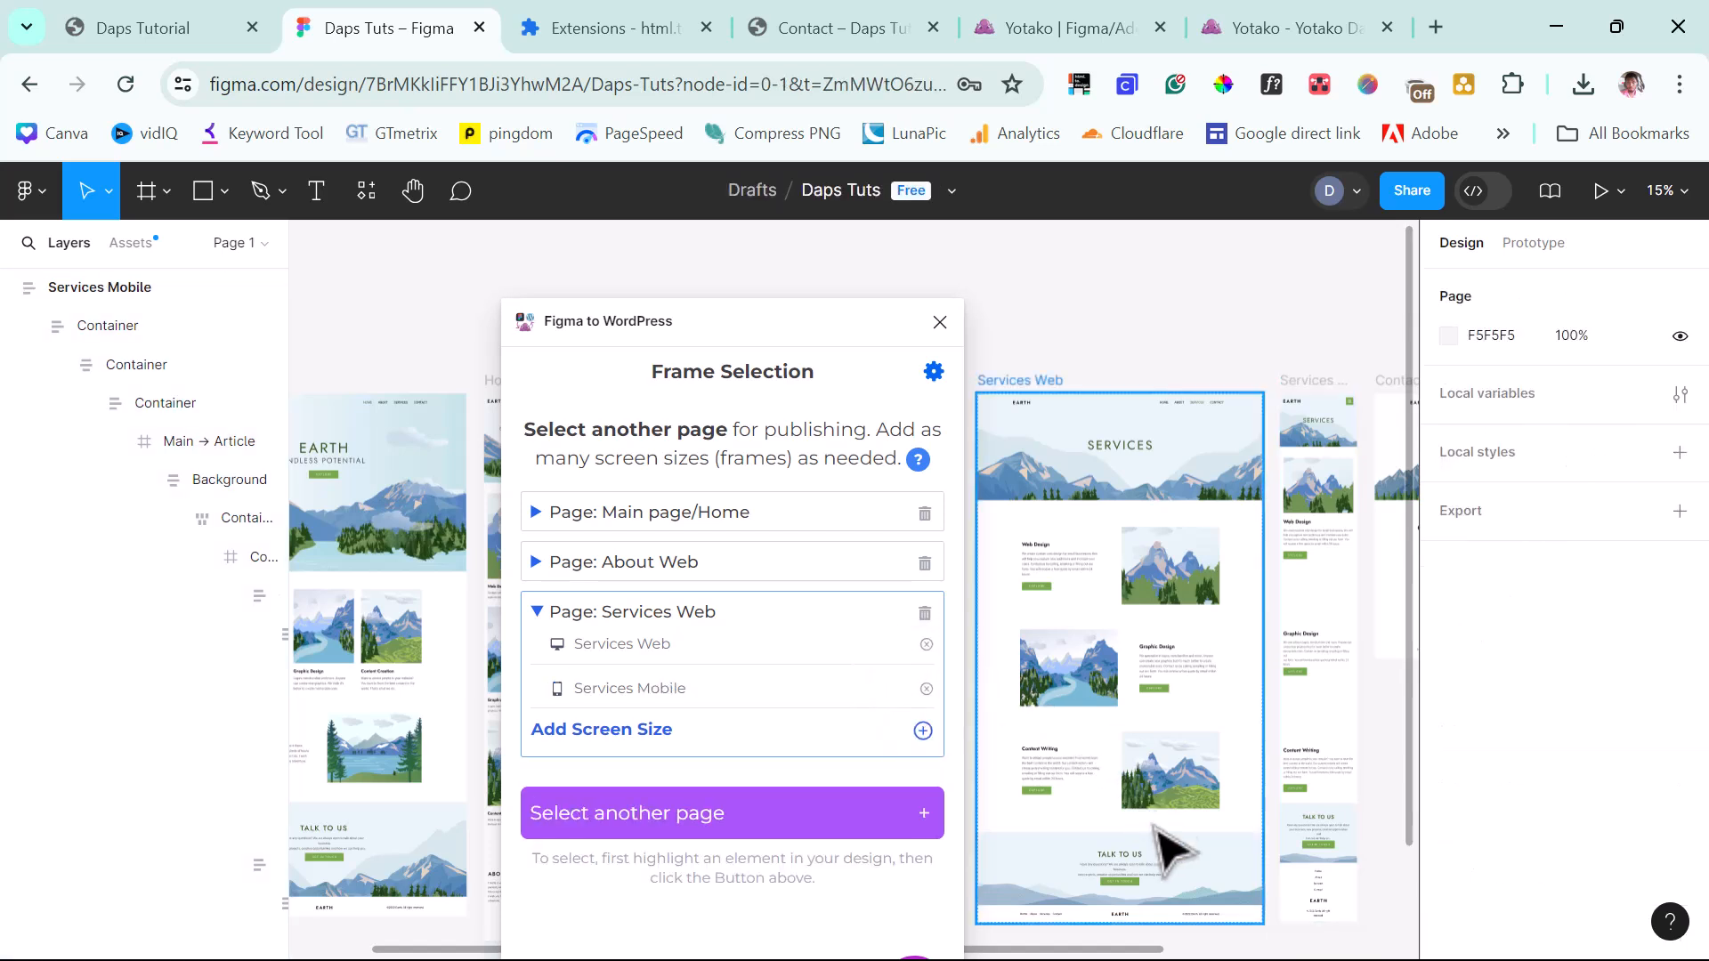
drag(1114, 954, 1382, 956)
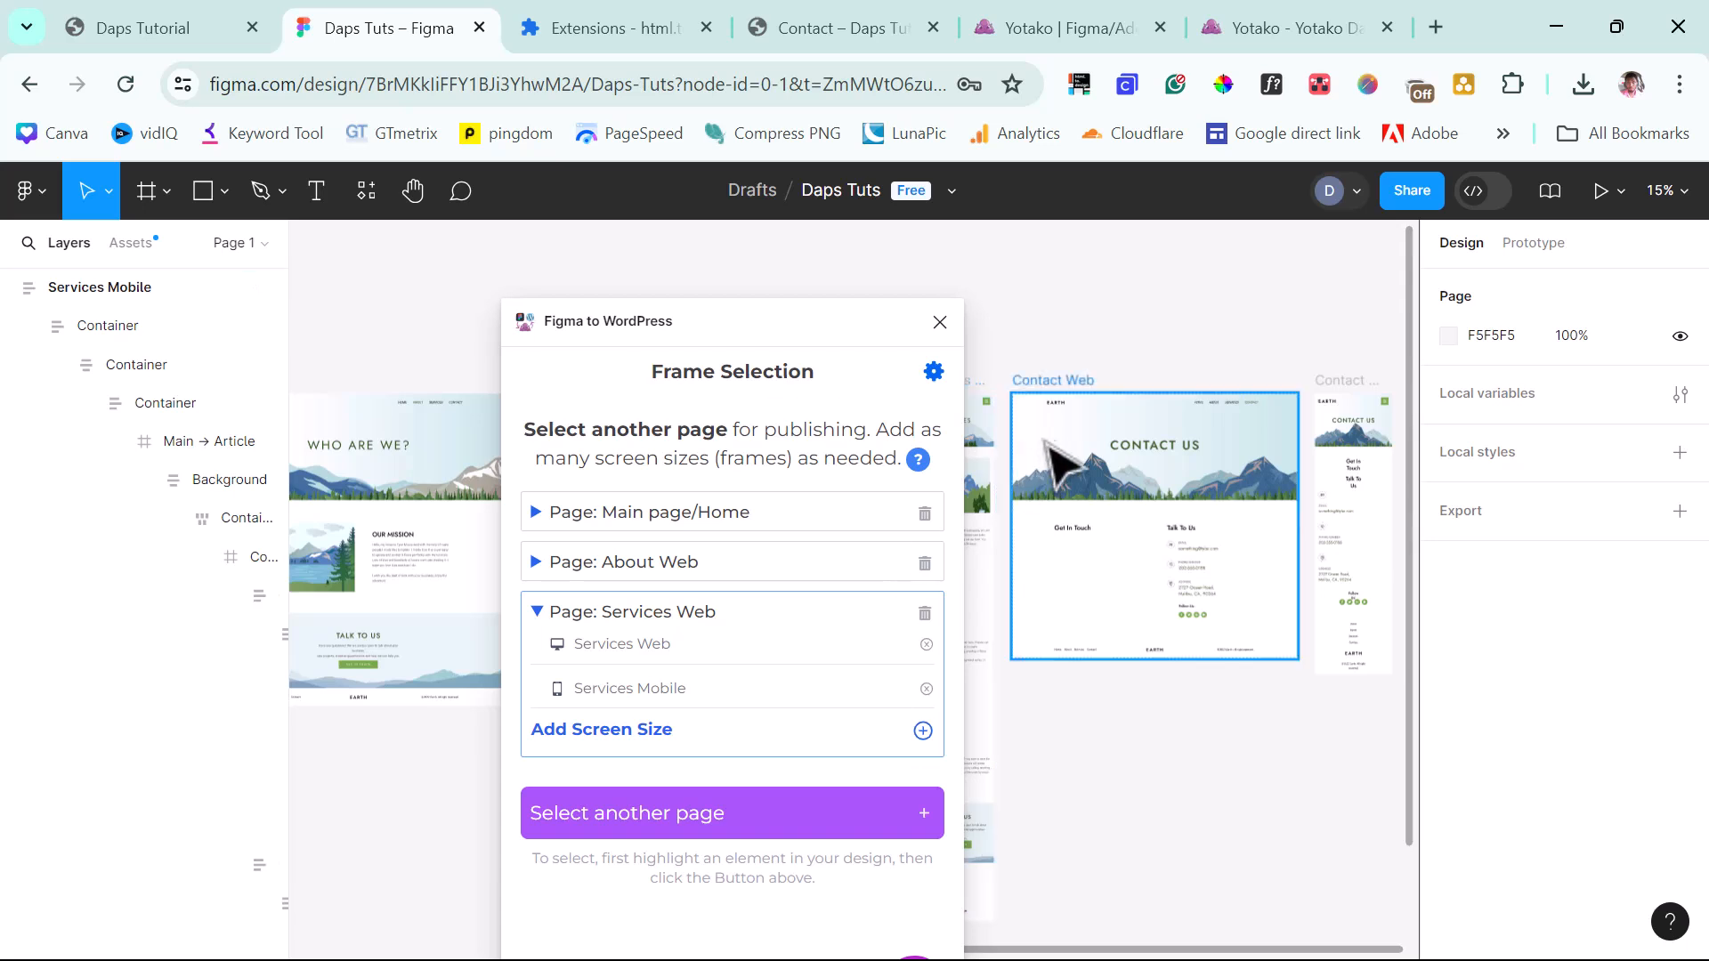
Add Contact Web as a normal page and pick the Contact Mobile frame as its mobile size.
click(1063, 383)
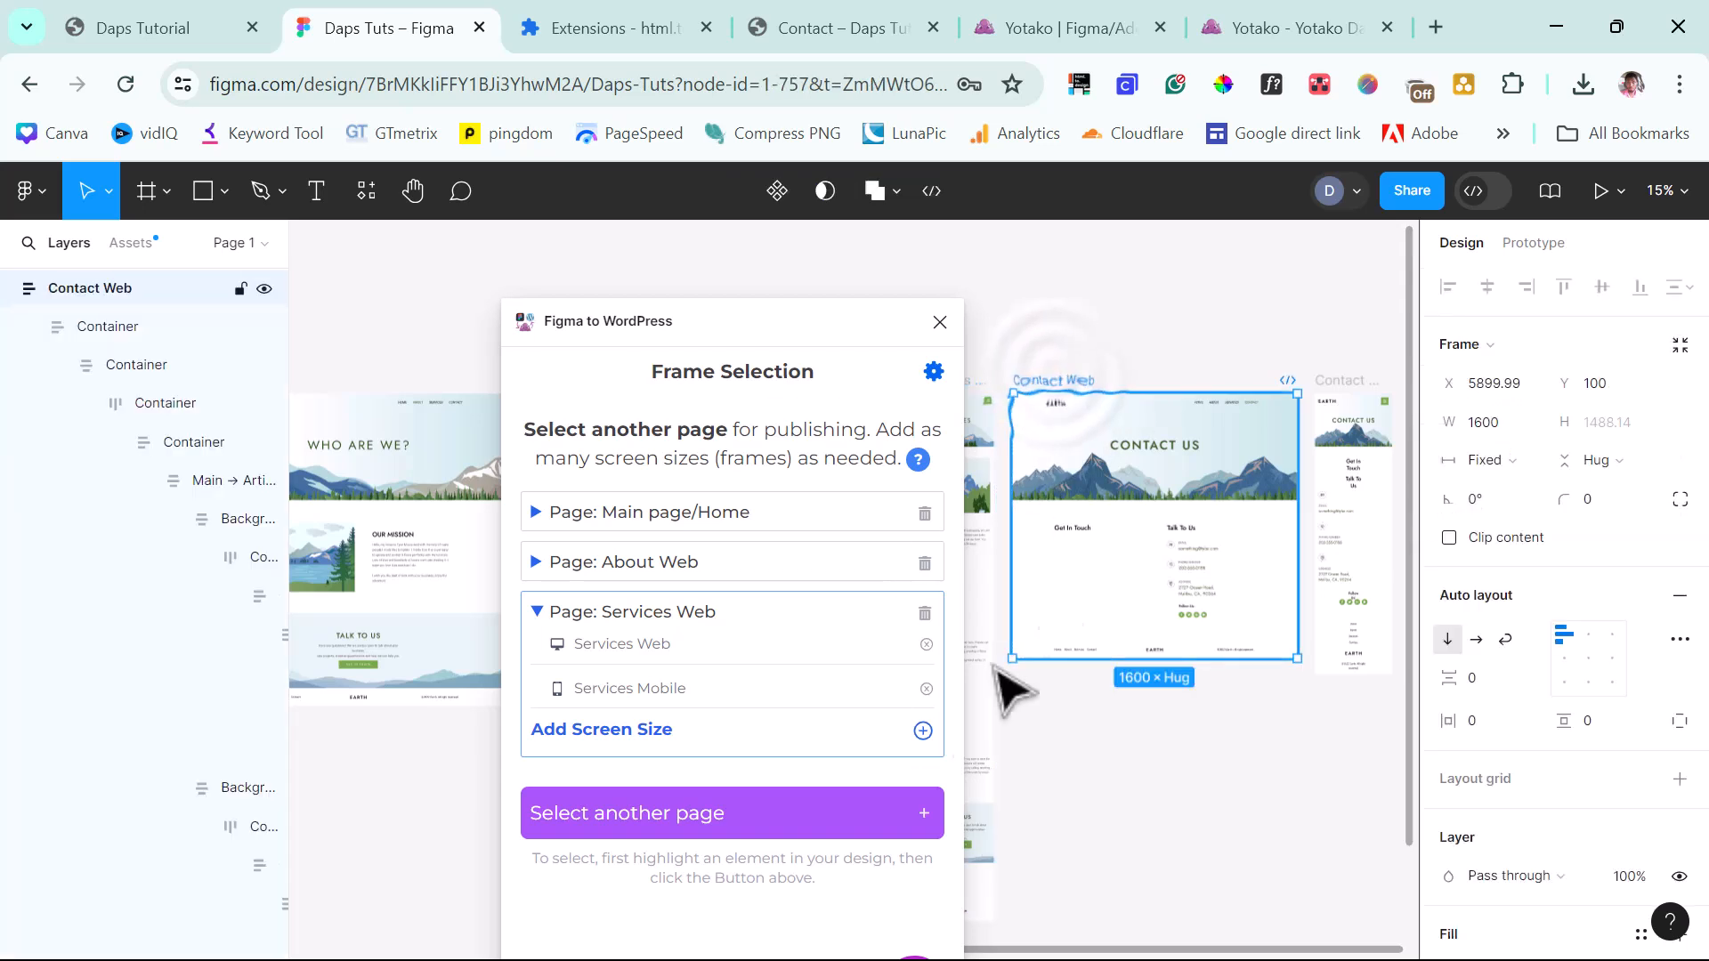
click(641, 823)
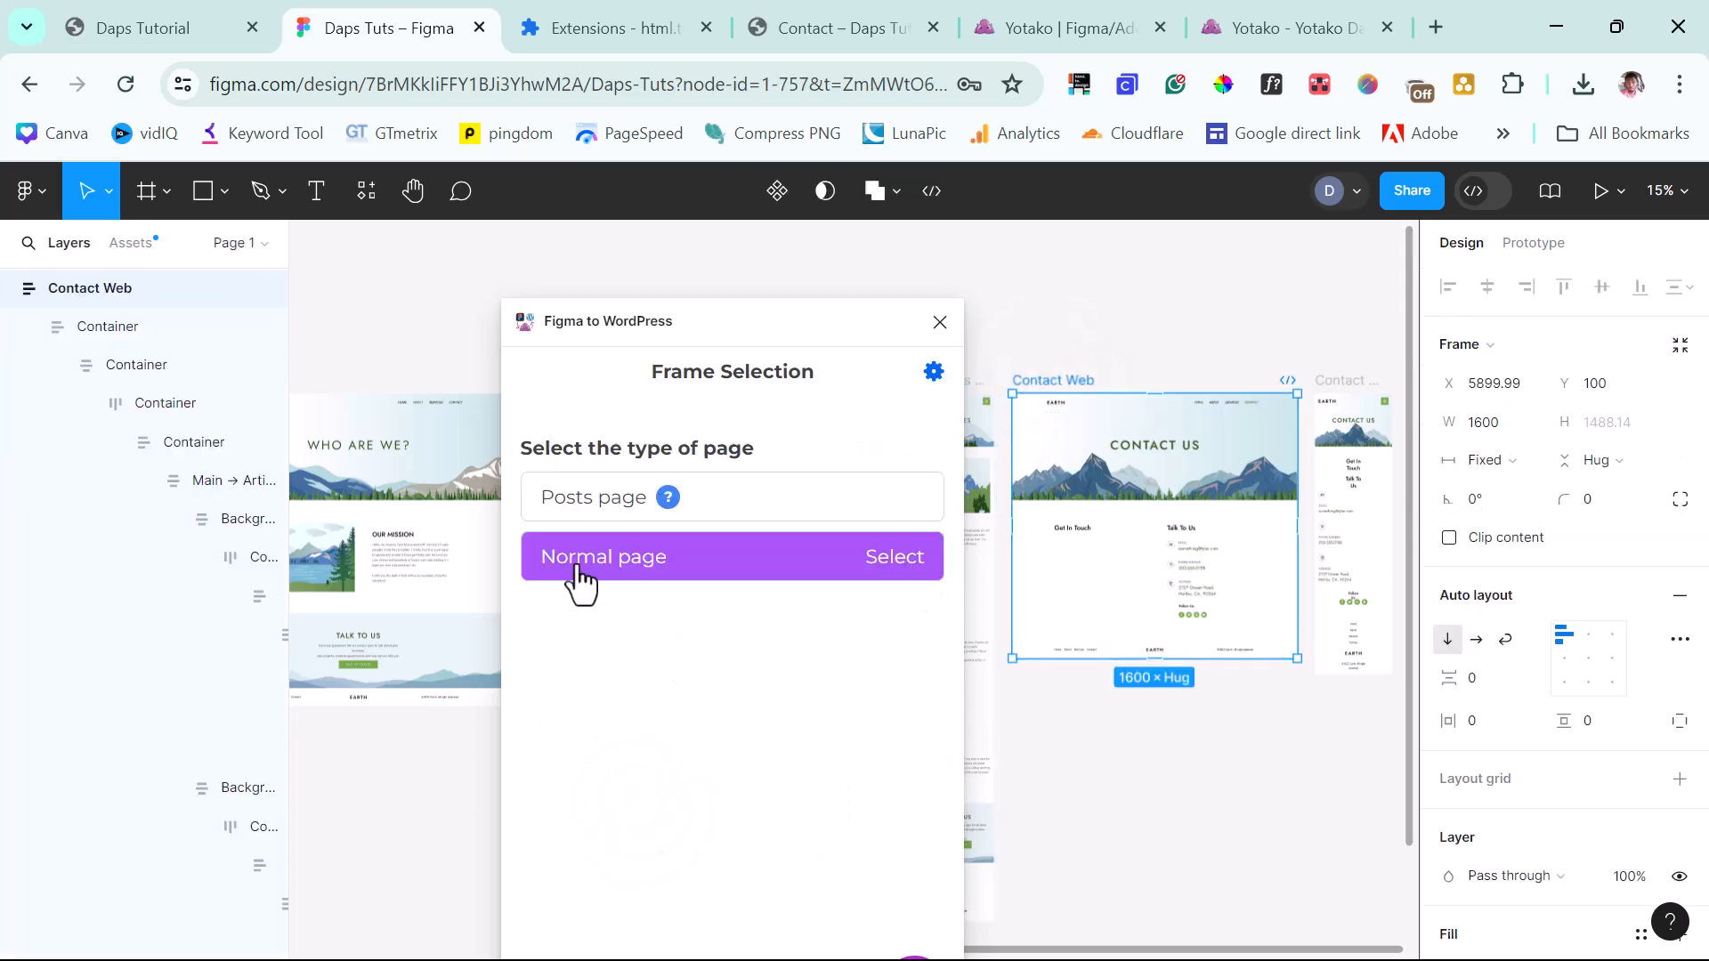
click(581, 577)
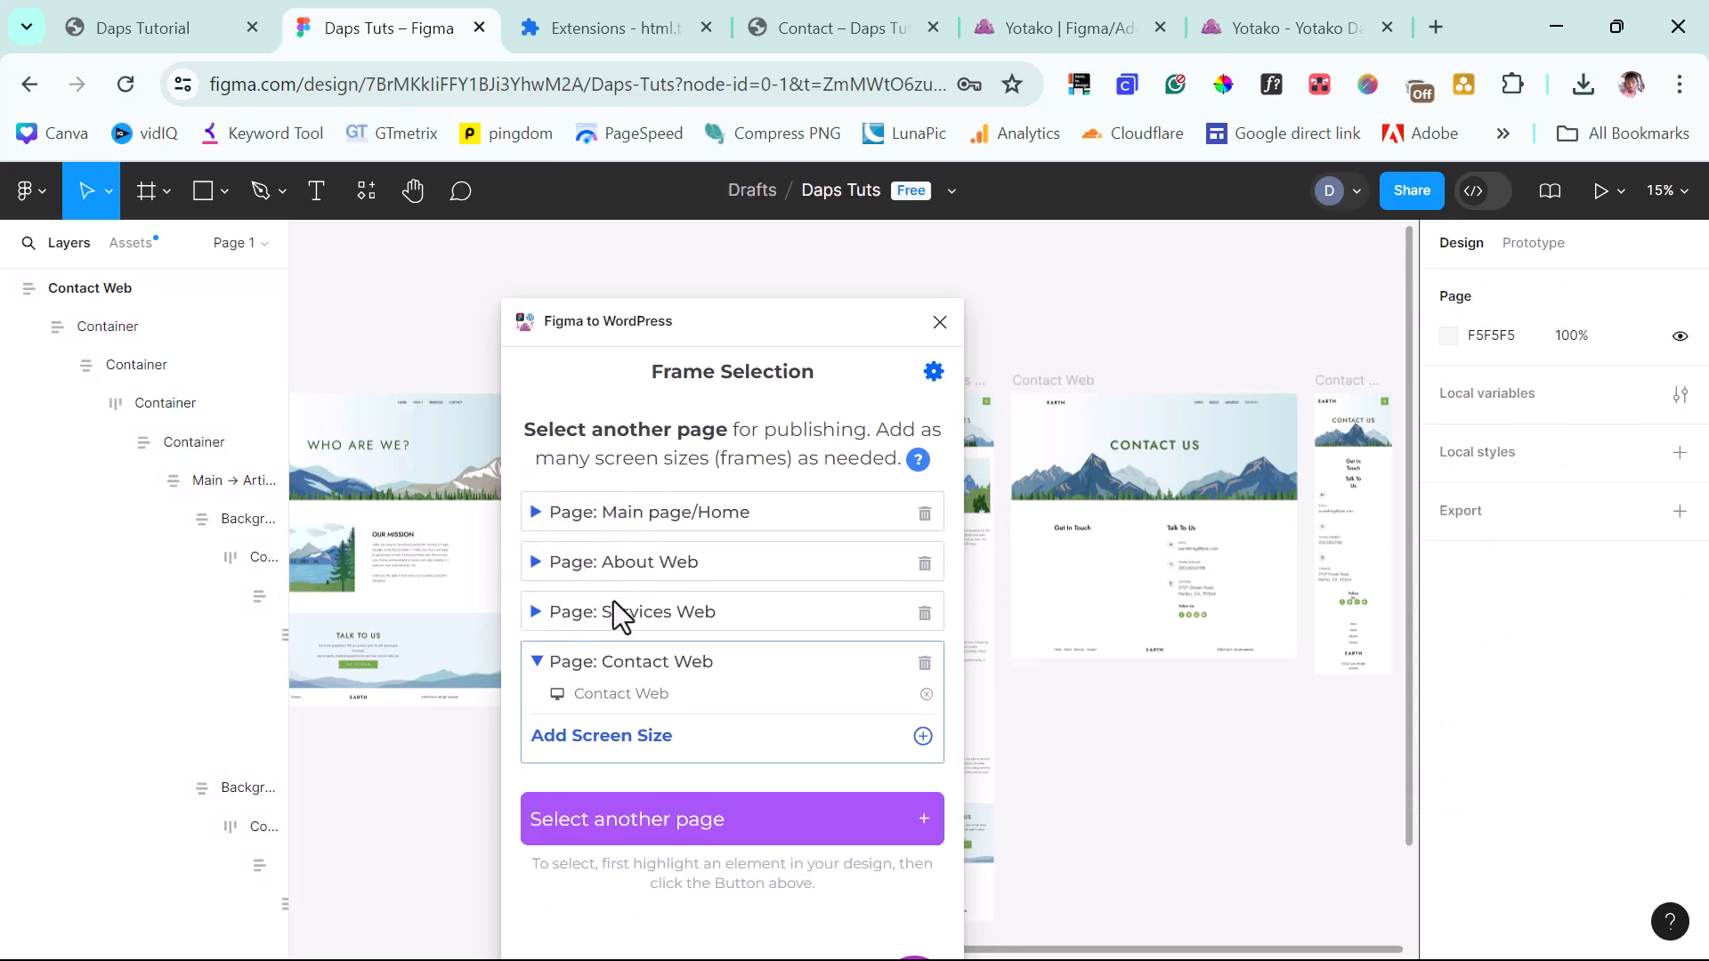
click(1348, 388)
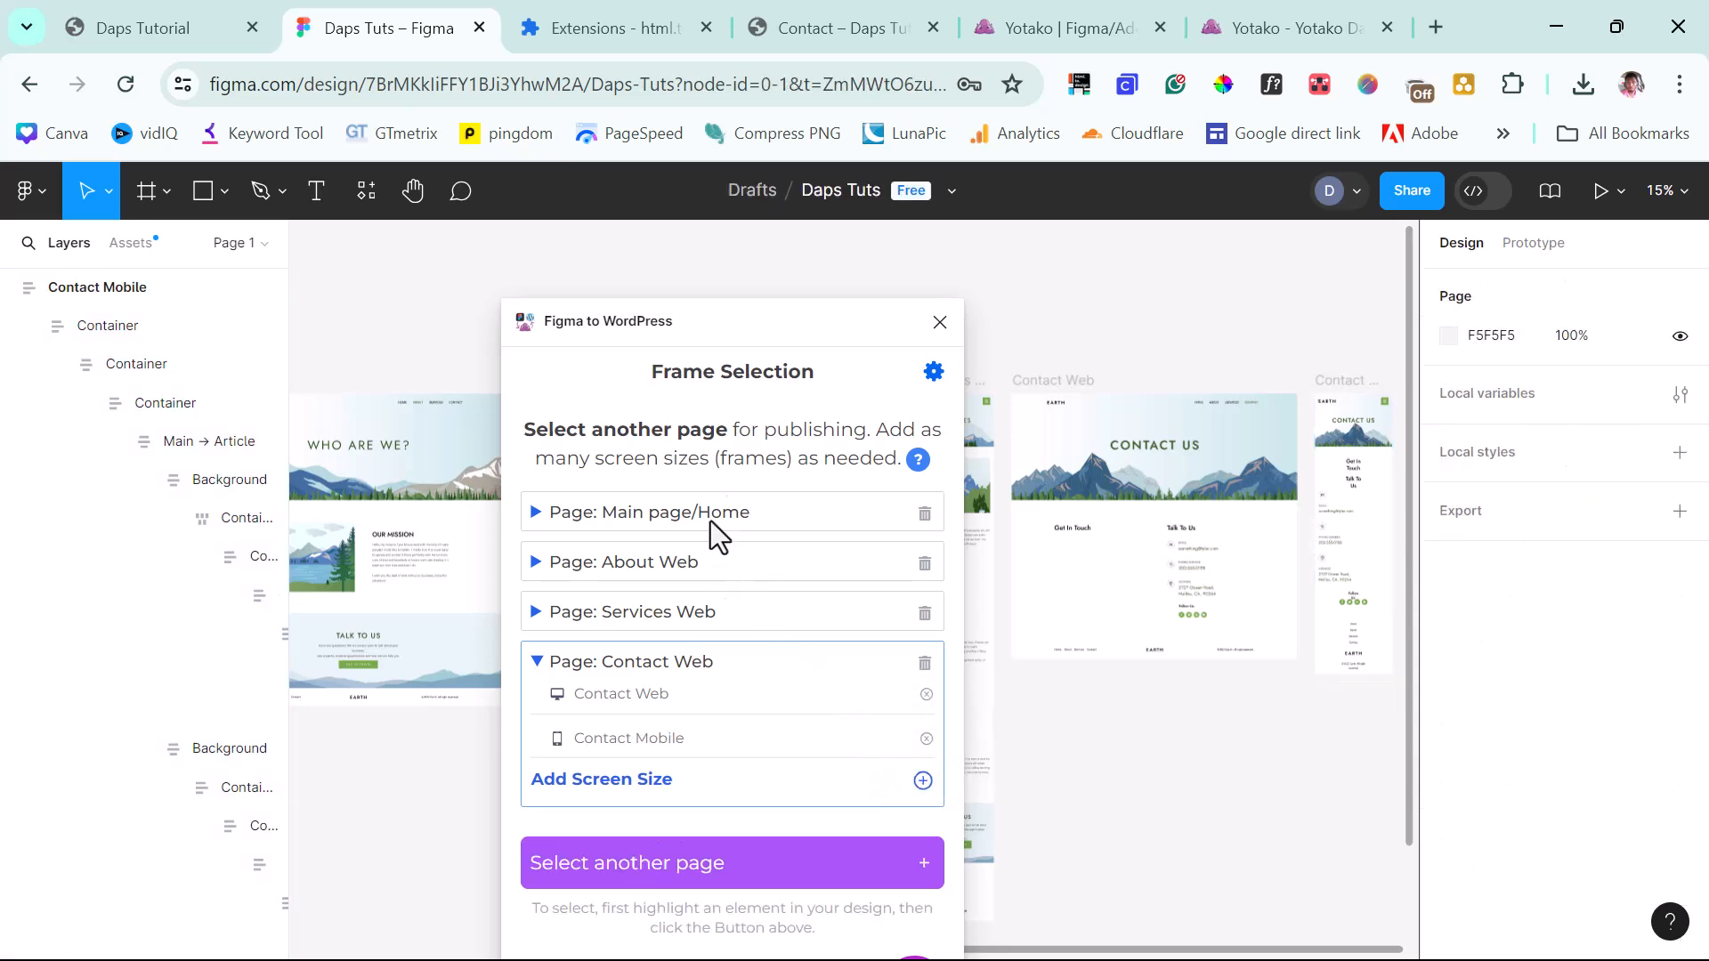
drag(721, 318, 707, 239)
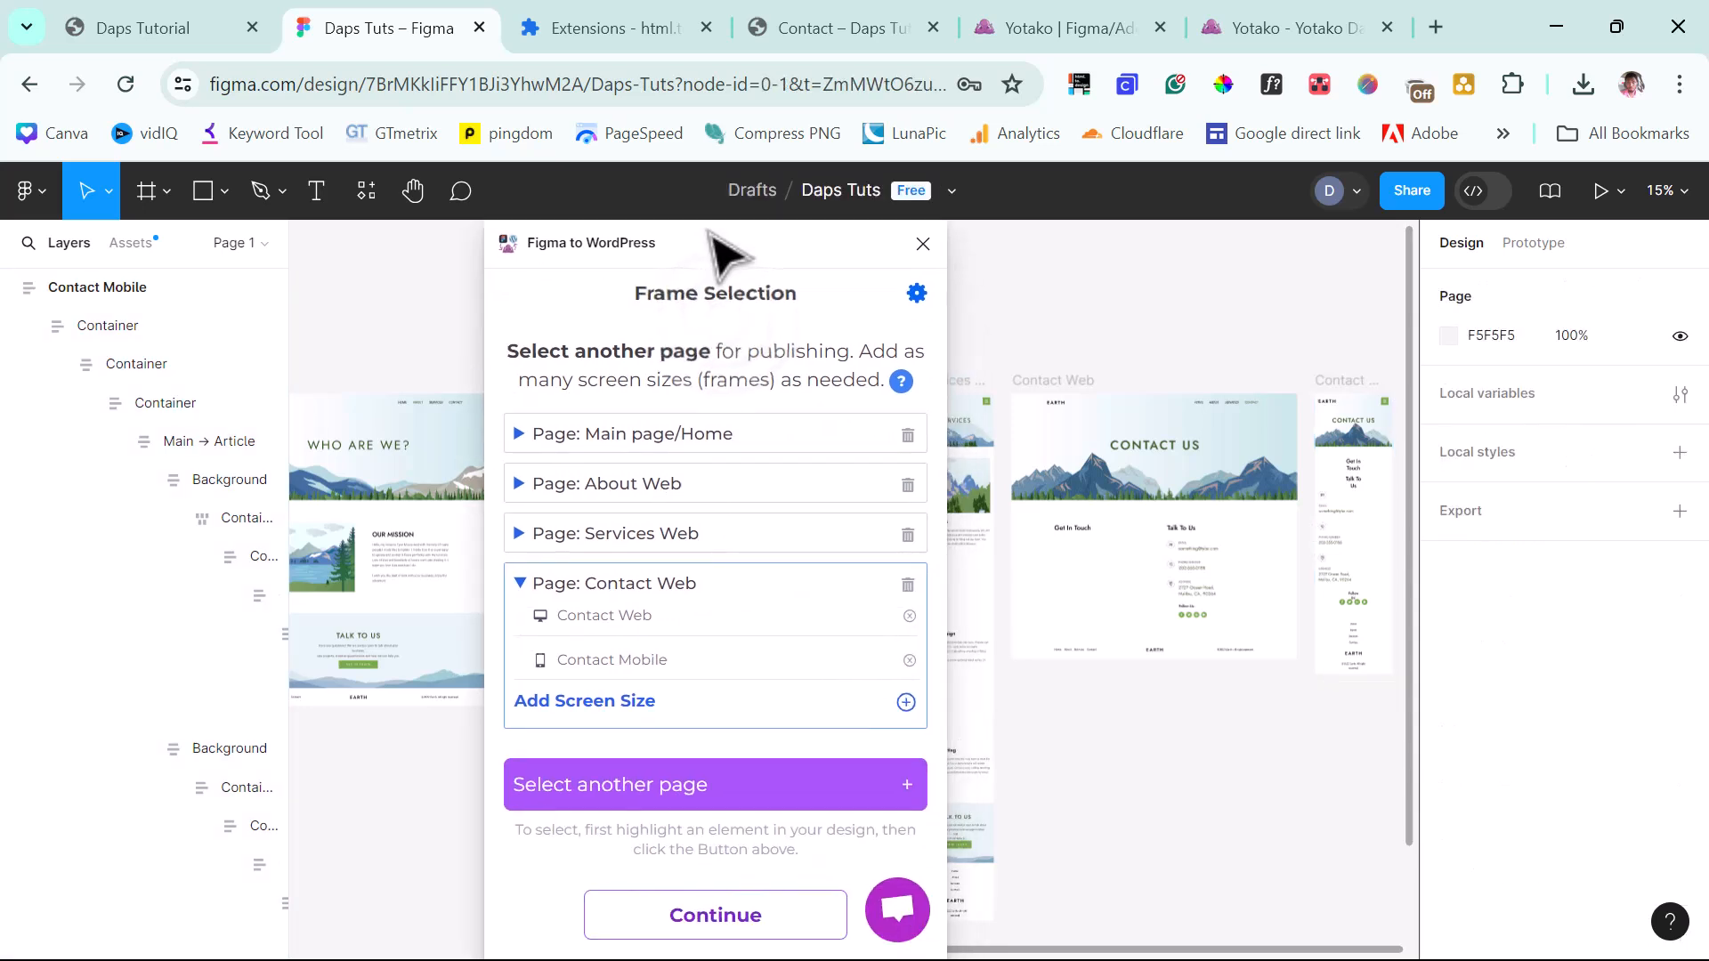
Build the WordPress theme from the Home, About, Services and Contact pages and open its preview.
click(721, 914)
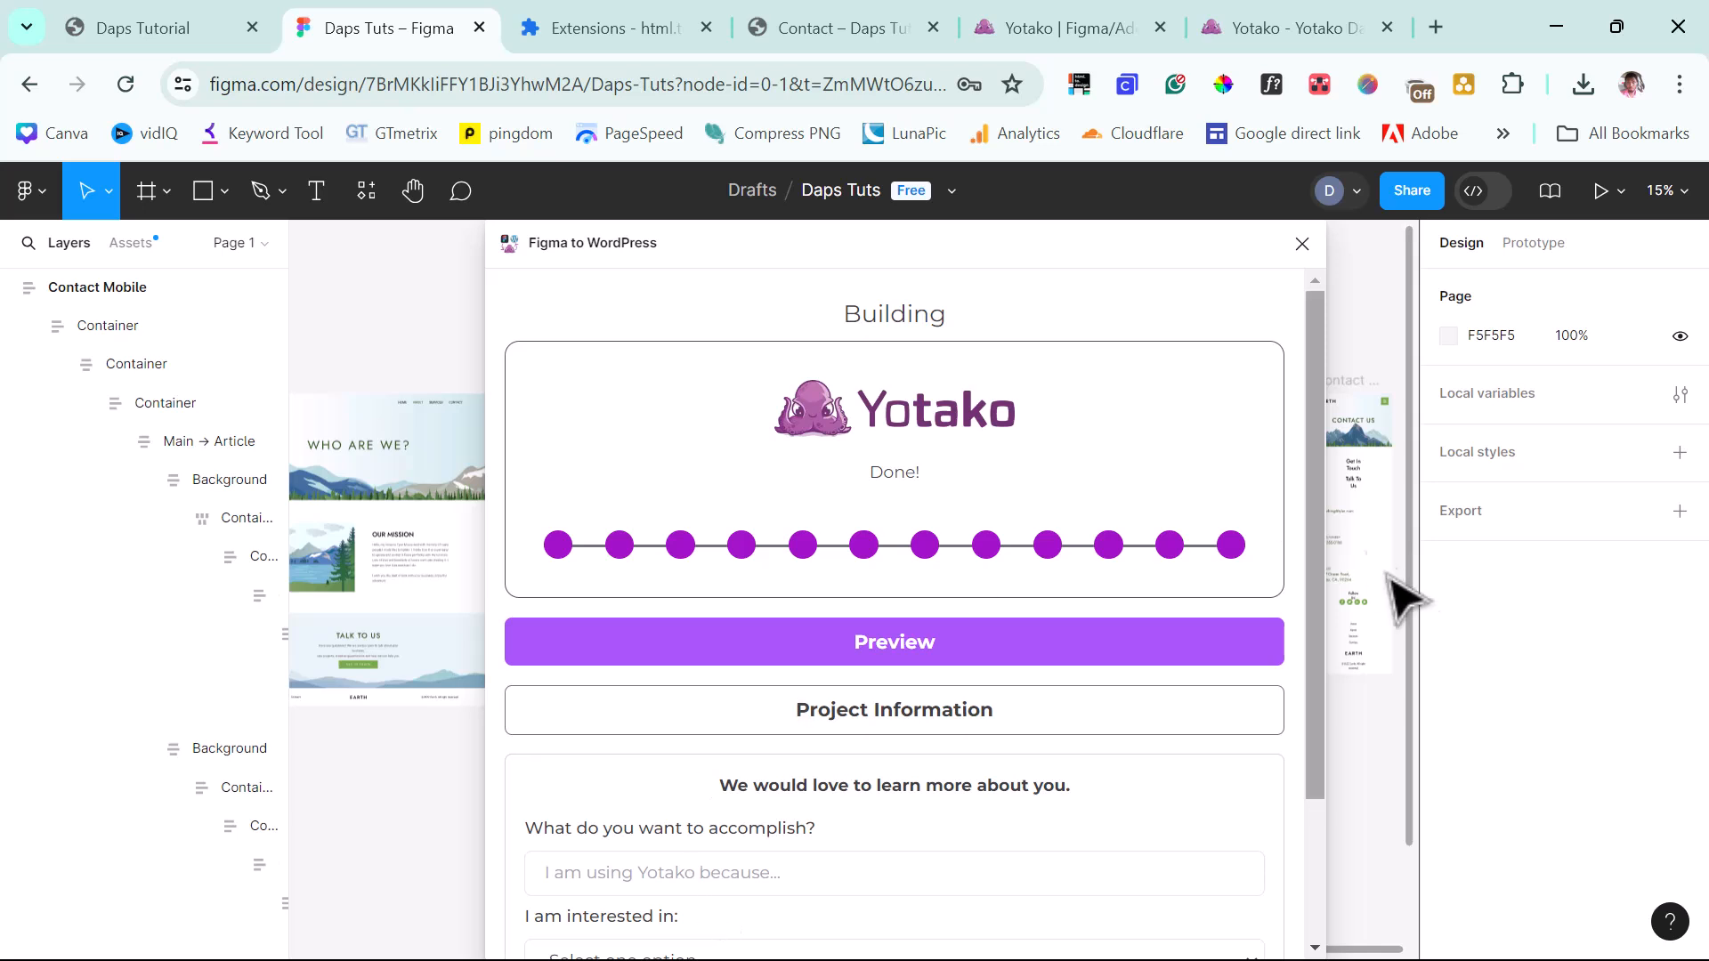
click(881, 660)
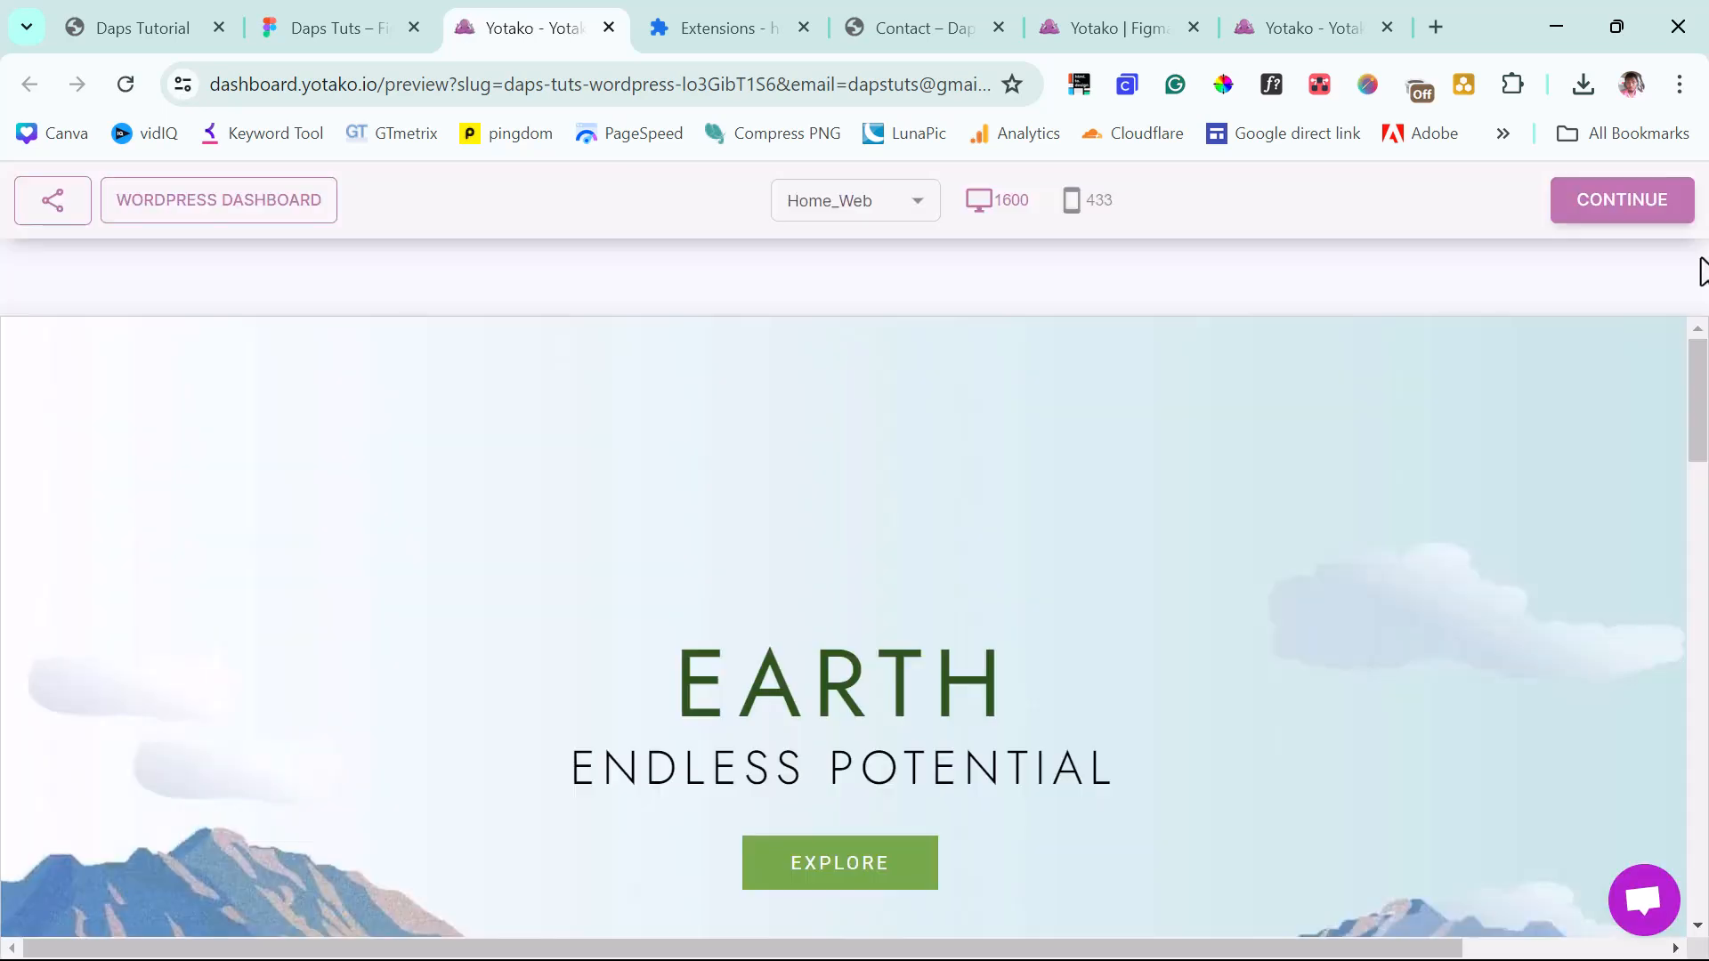
scroll(921, 365, down, 10)
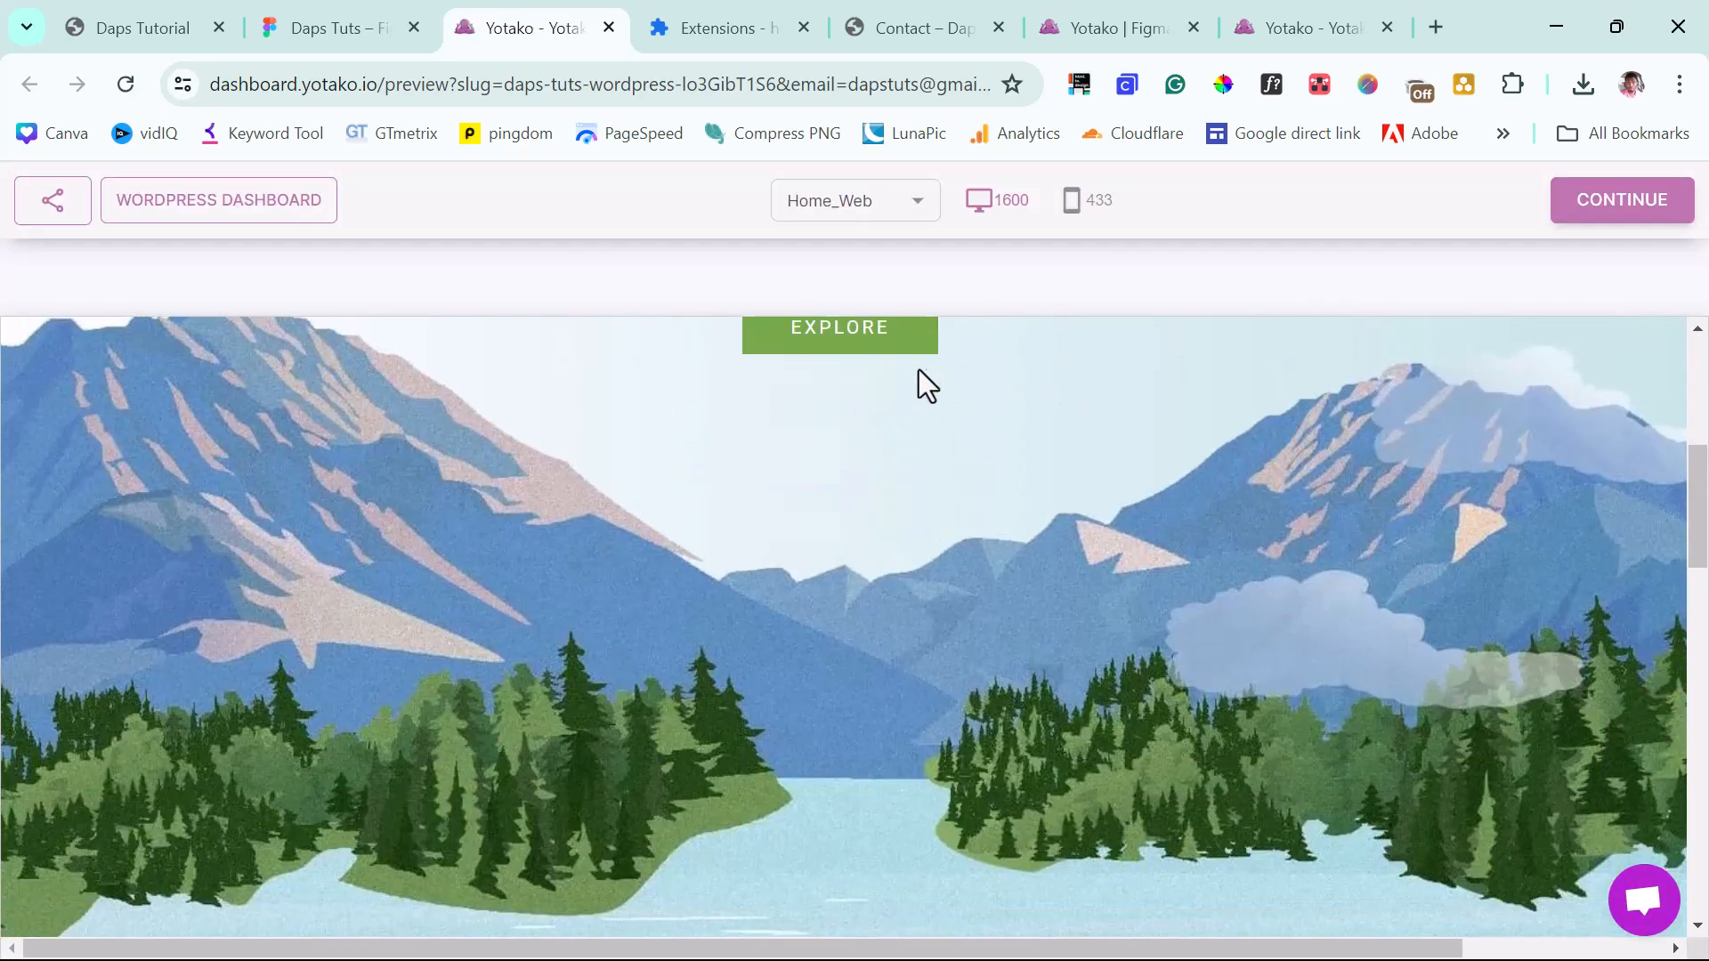
scroll(916, 383, down, 9)
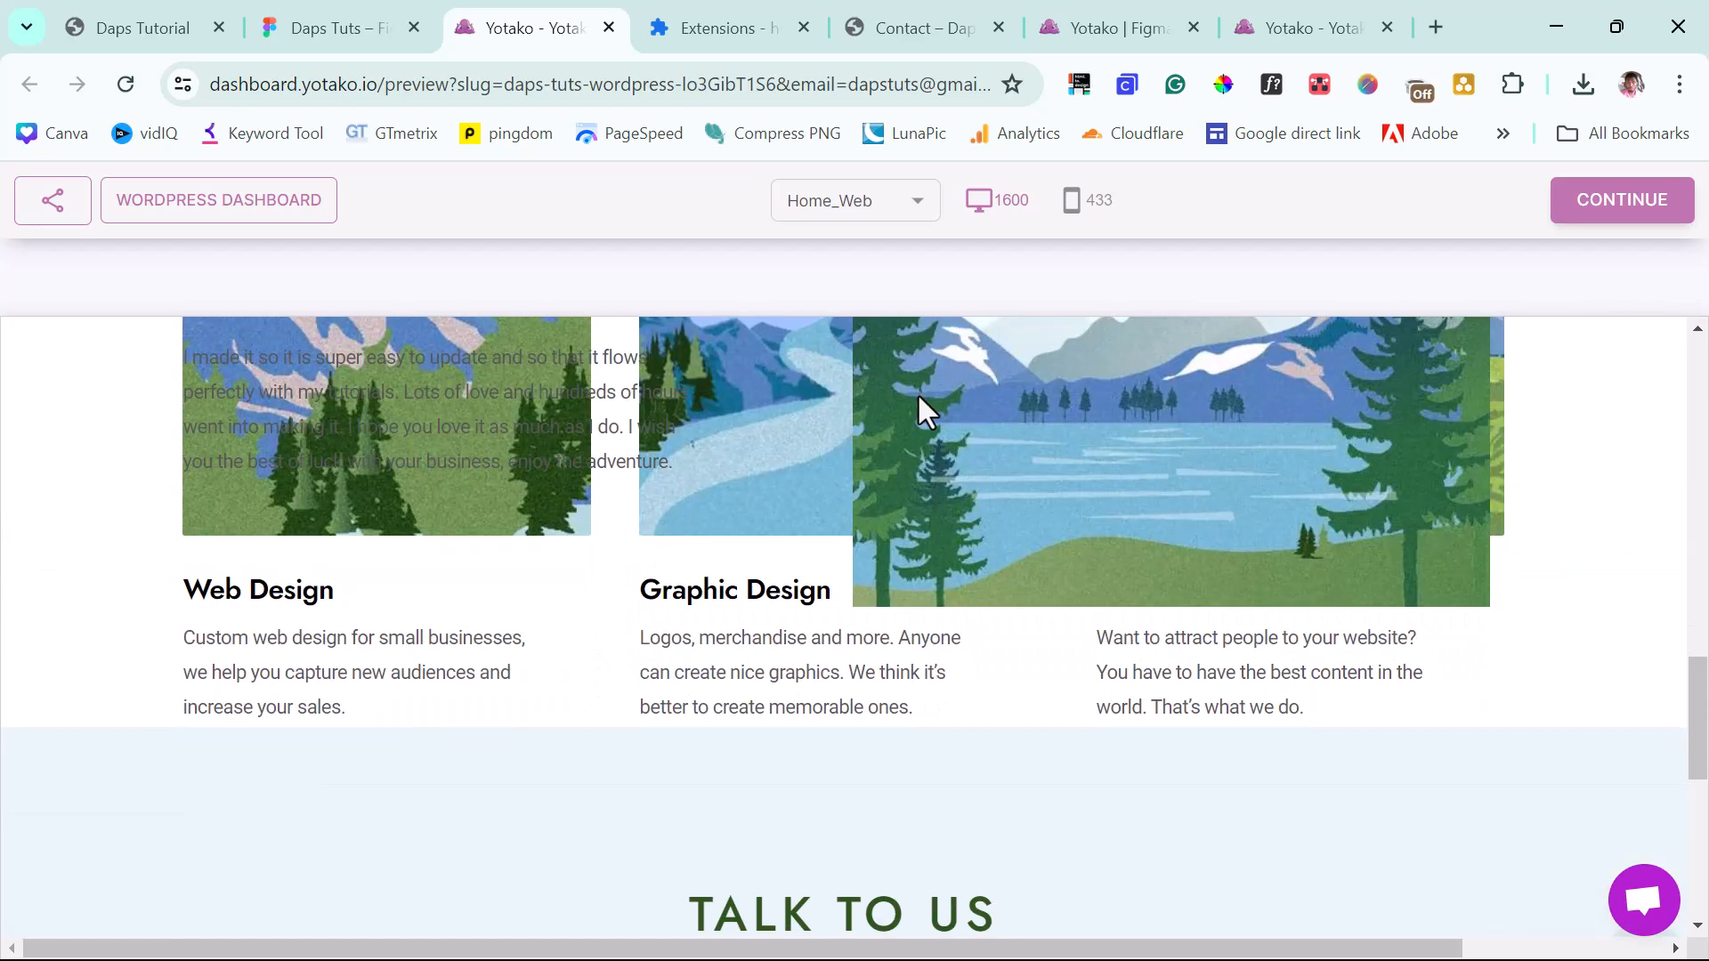
scroll(1107, 676, up, 3)
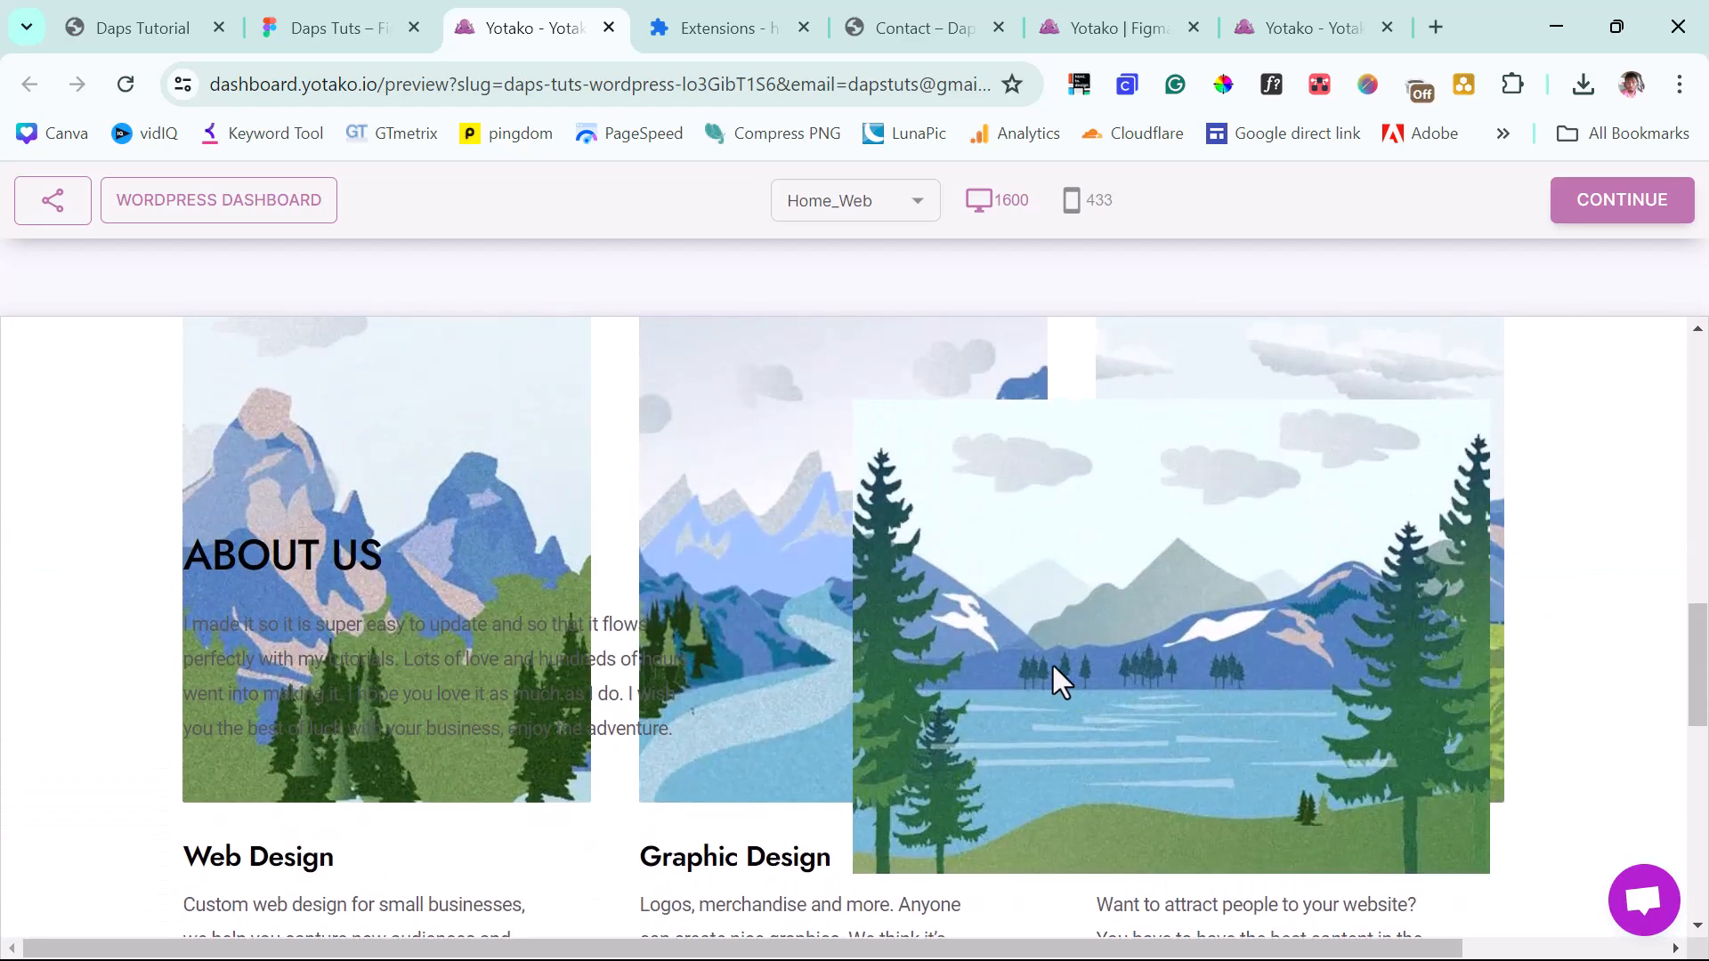
scroll(767, 659, down, 8)
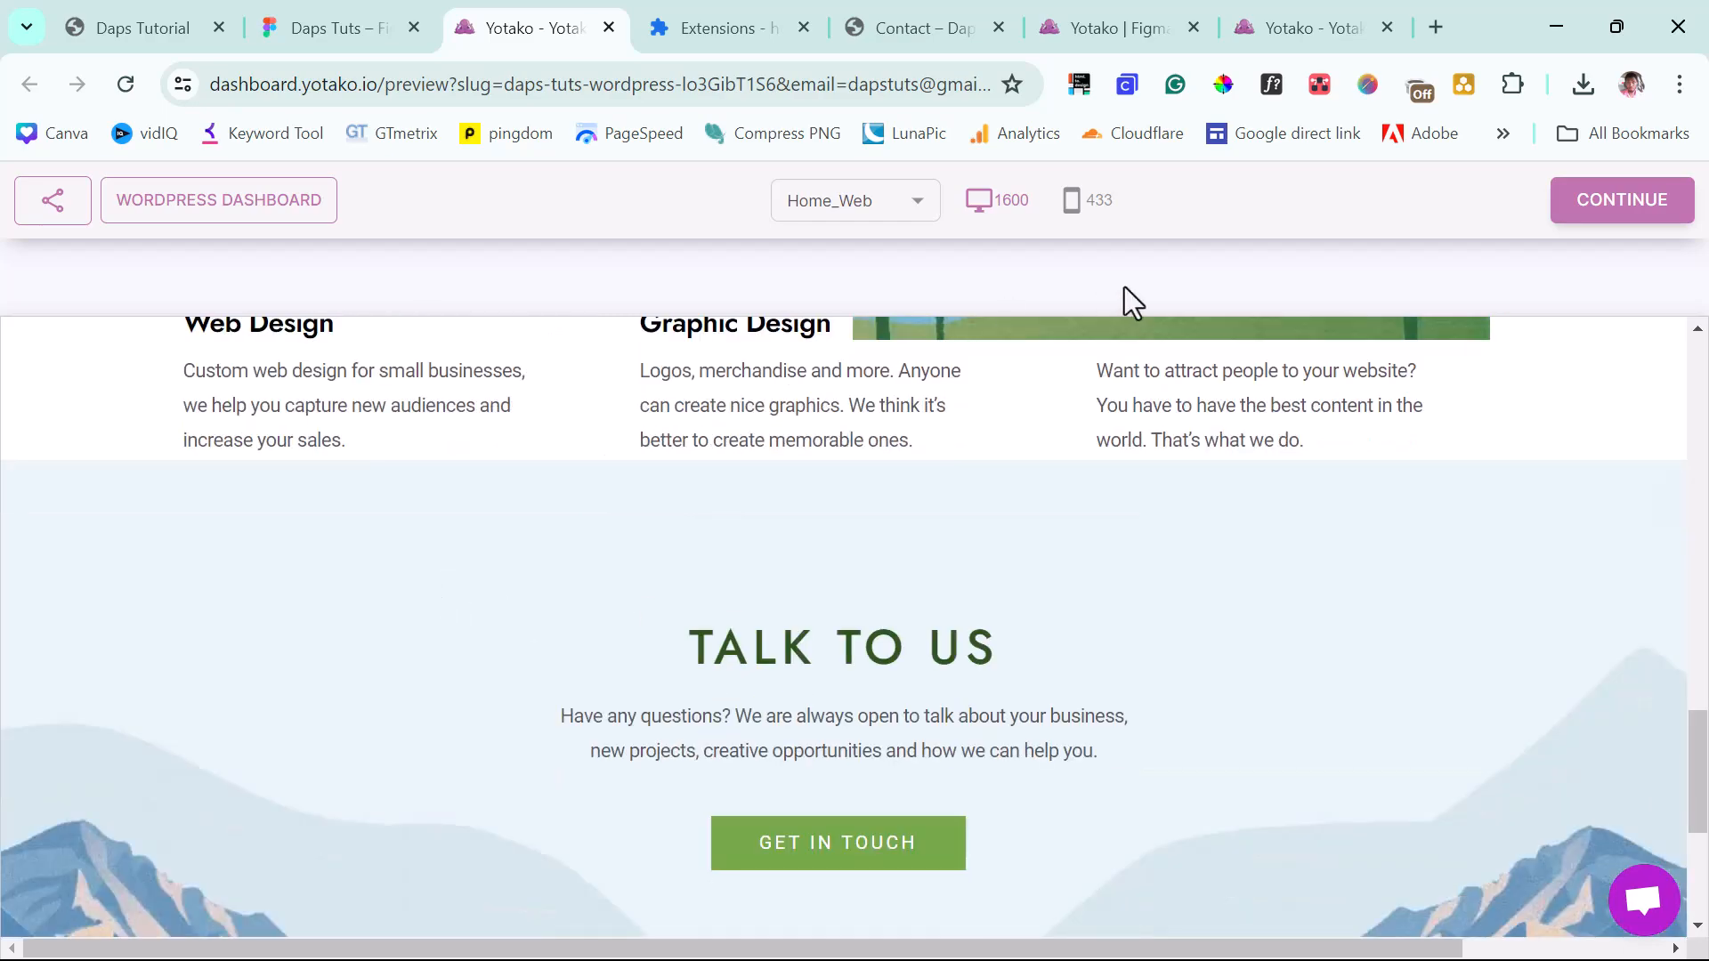
scroll(732, 528, down, 4)
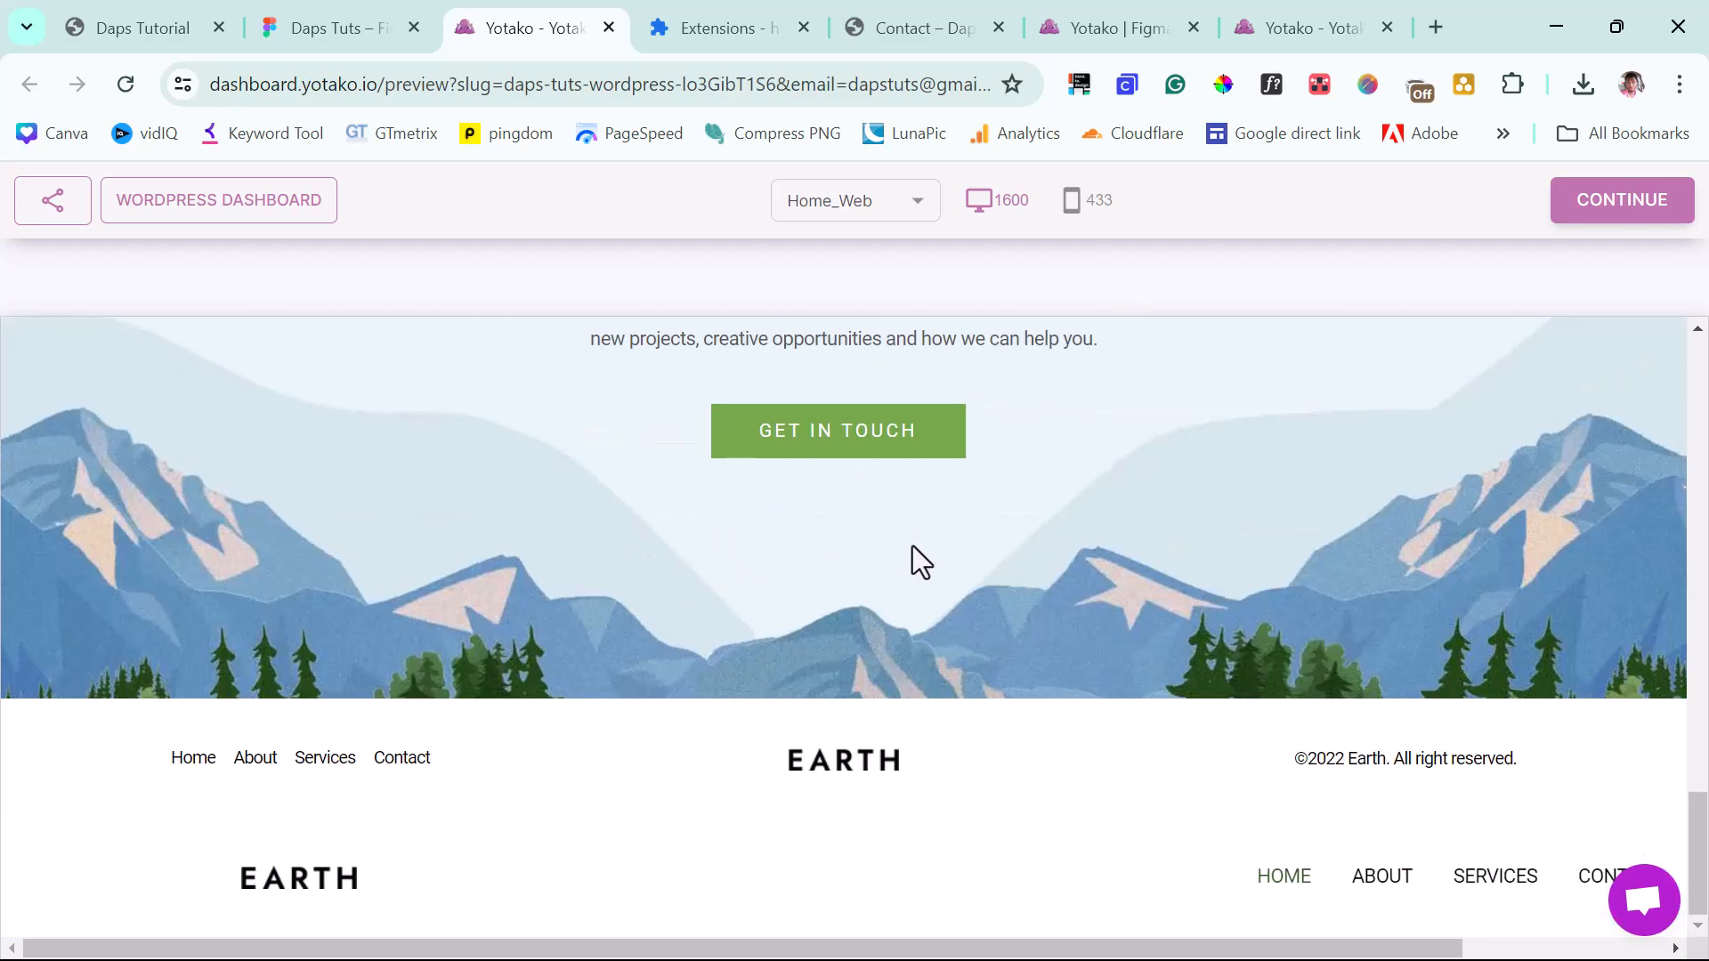
scroll(910, 549, up, 15)
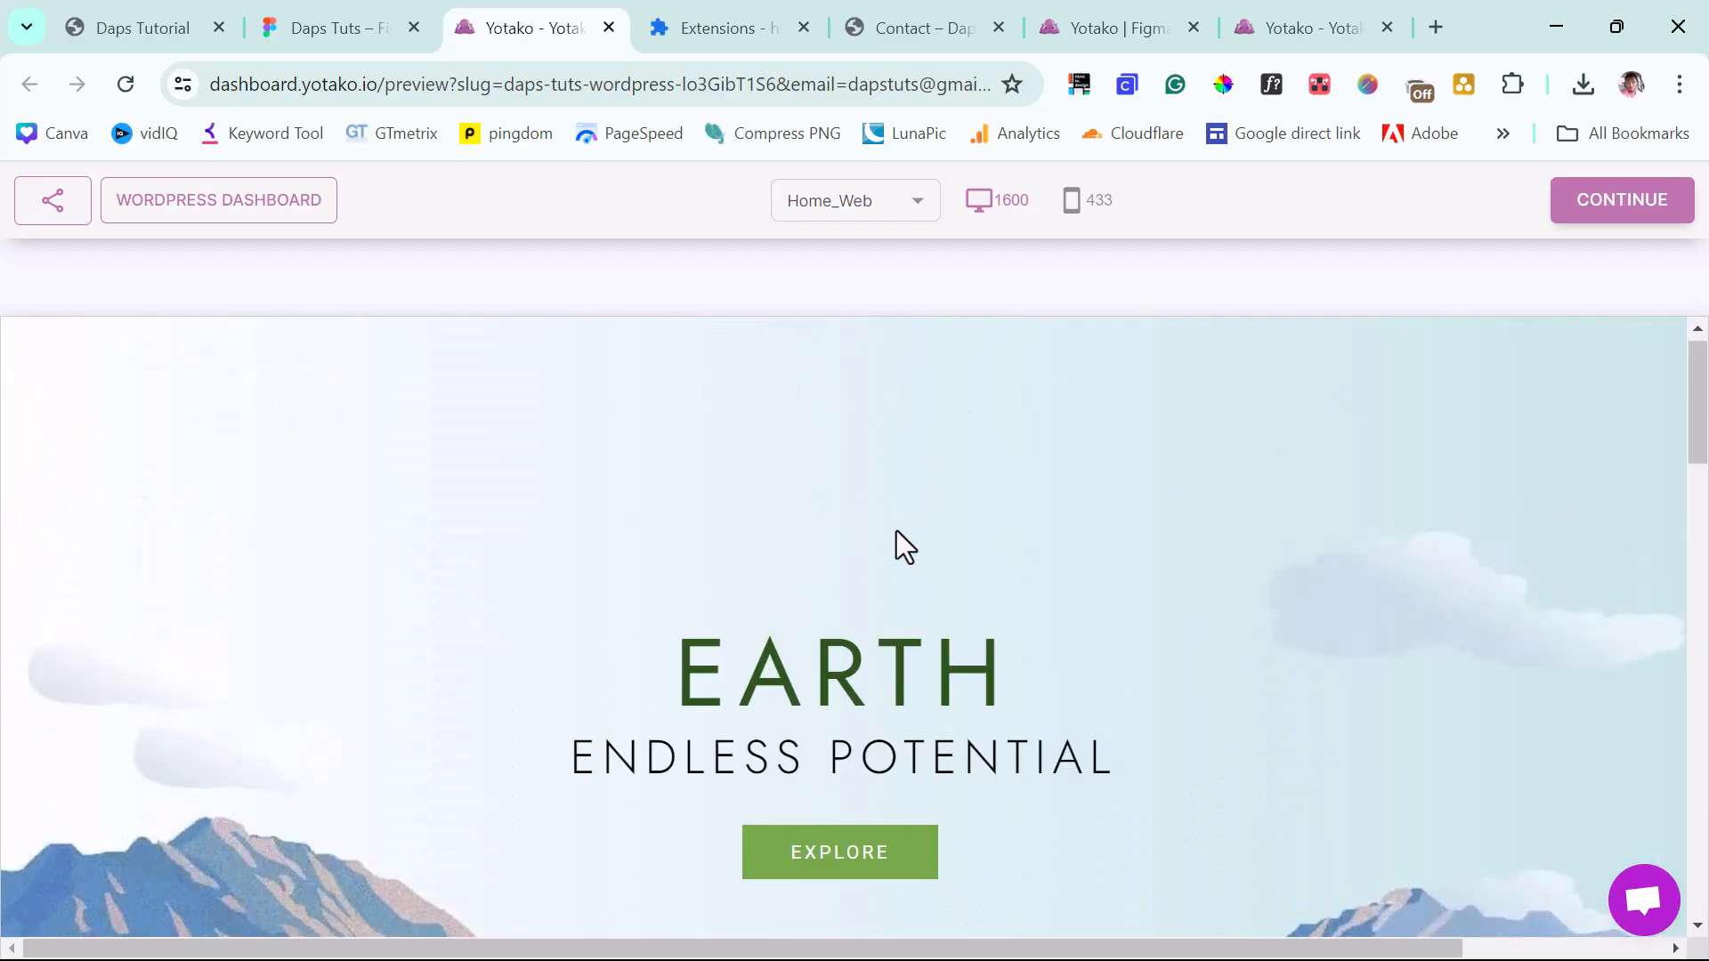
click(1074, 203)
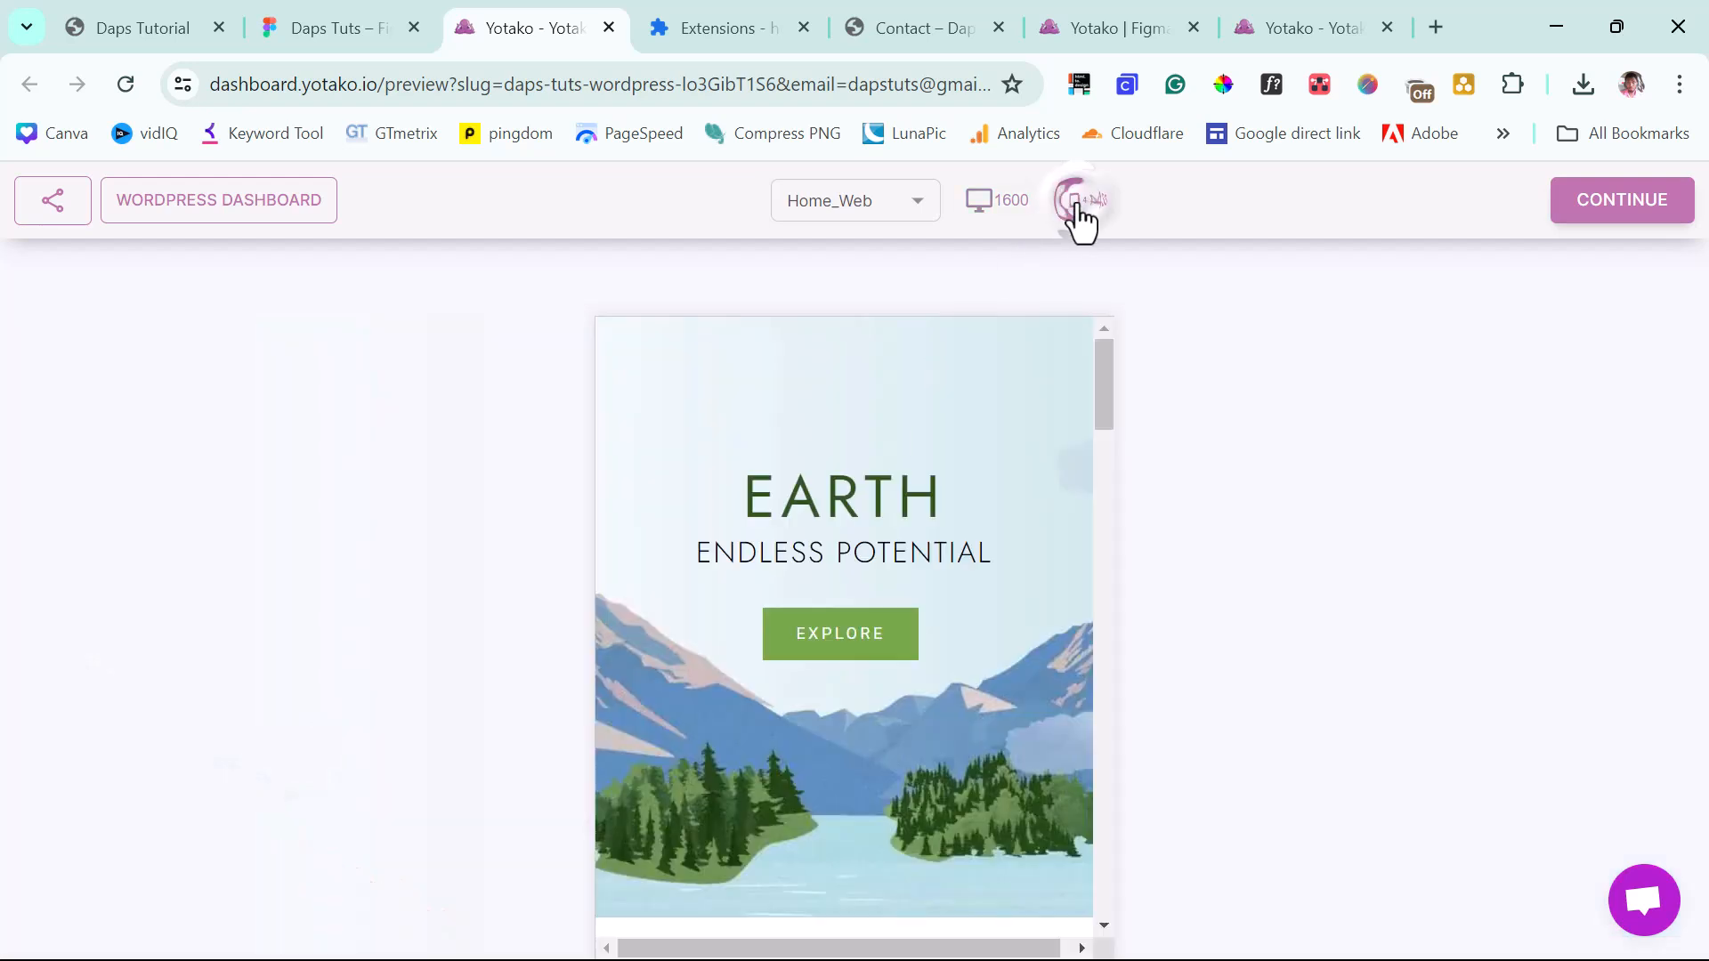
drag(1108, 398, 1095, 354)
click(982, 201)
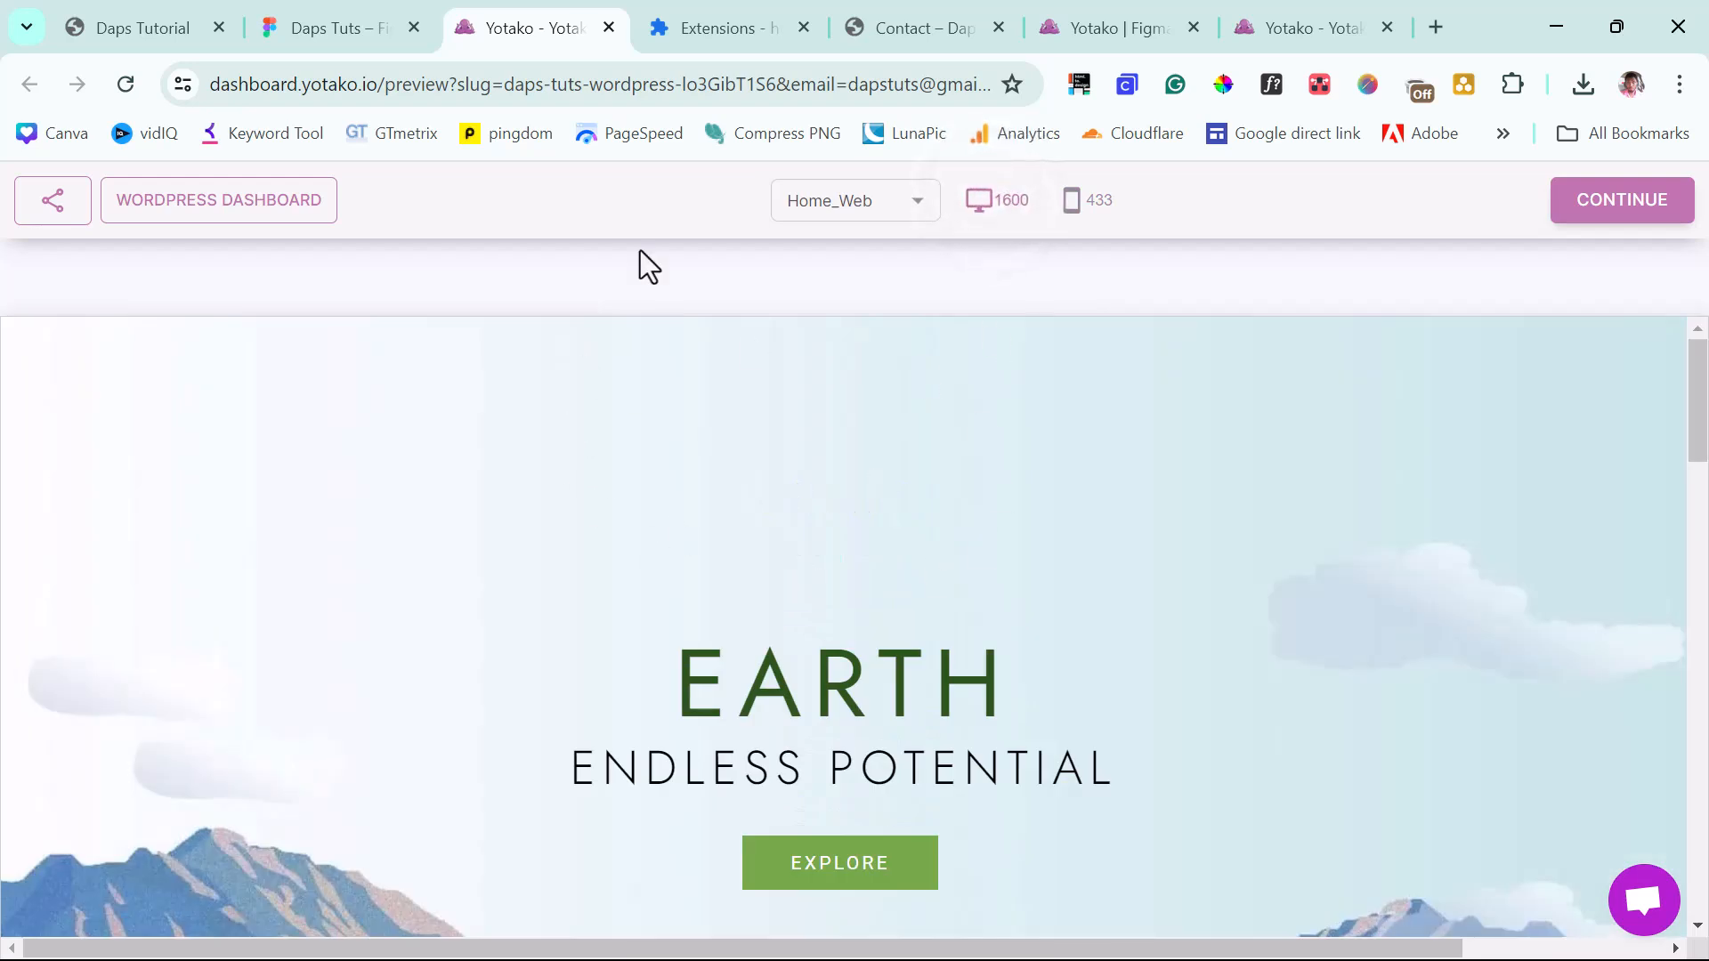
Preview the About_Web page at desktop width, then view it at mobile width.
click(879, 202)
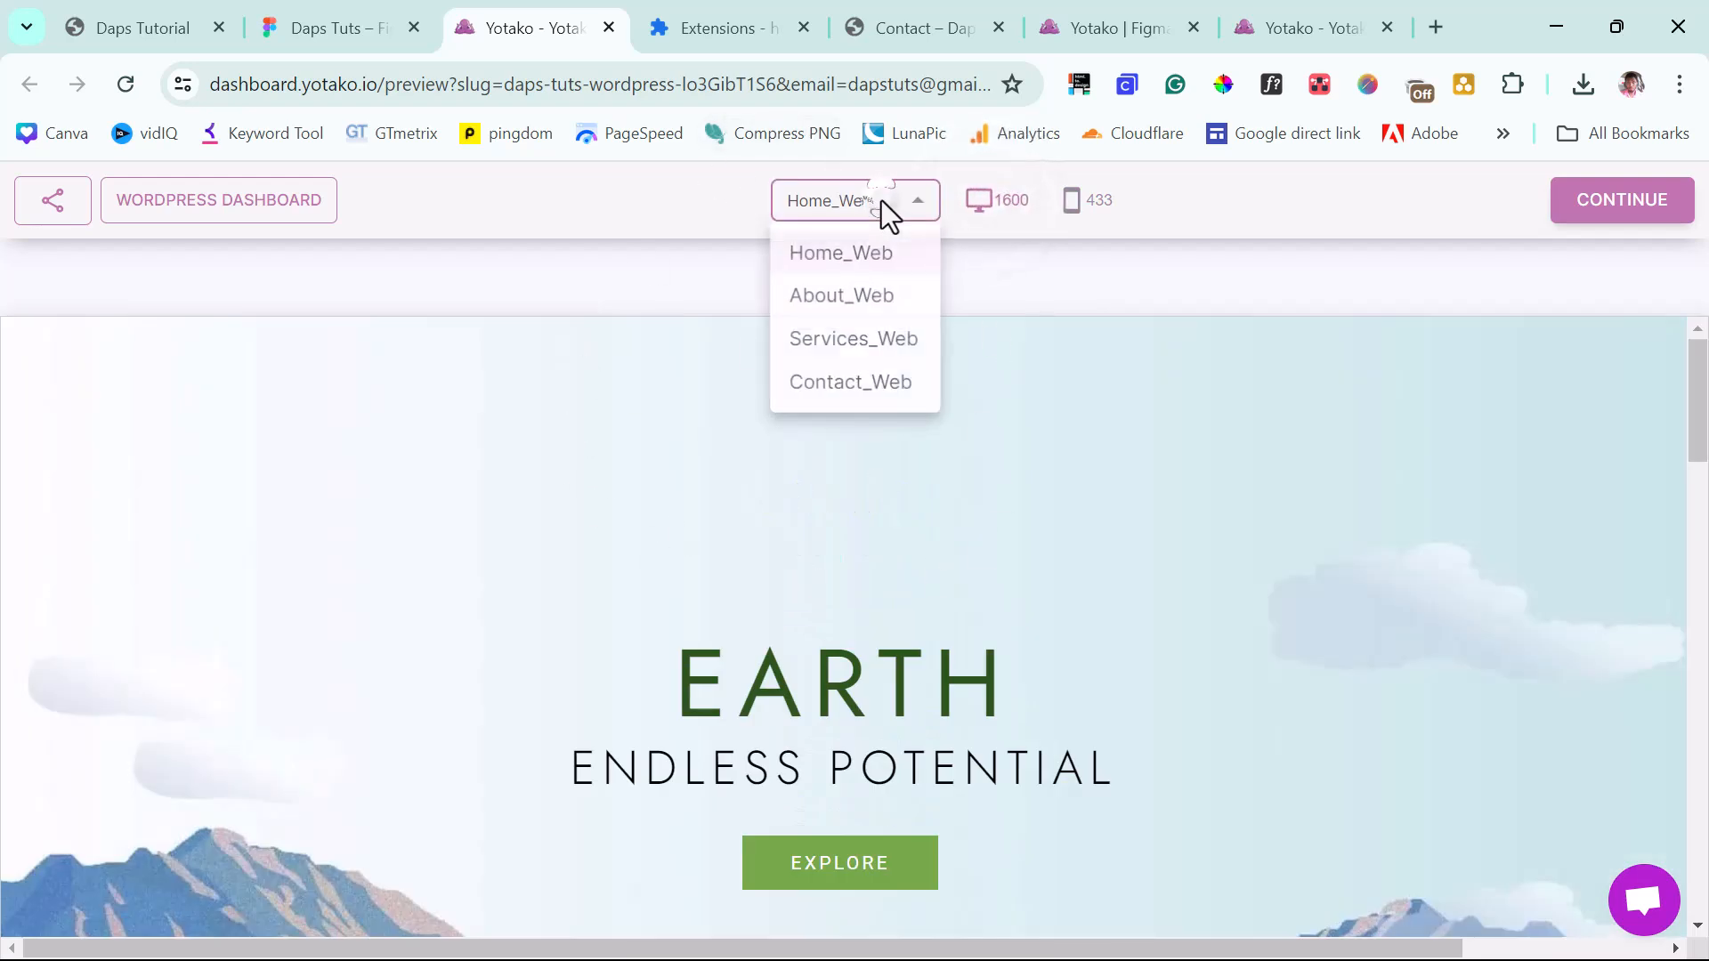
click(868, 301)
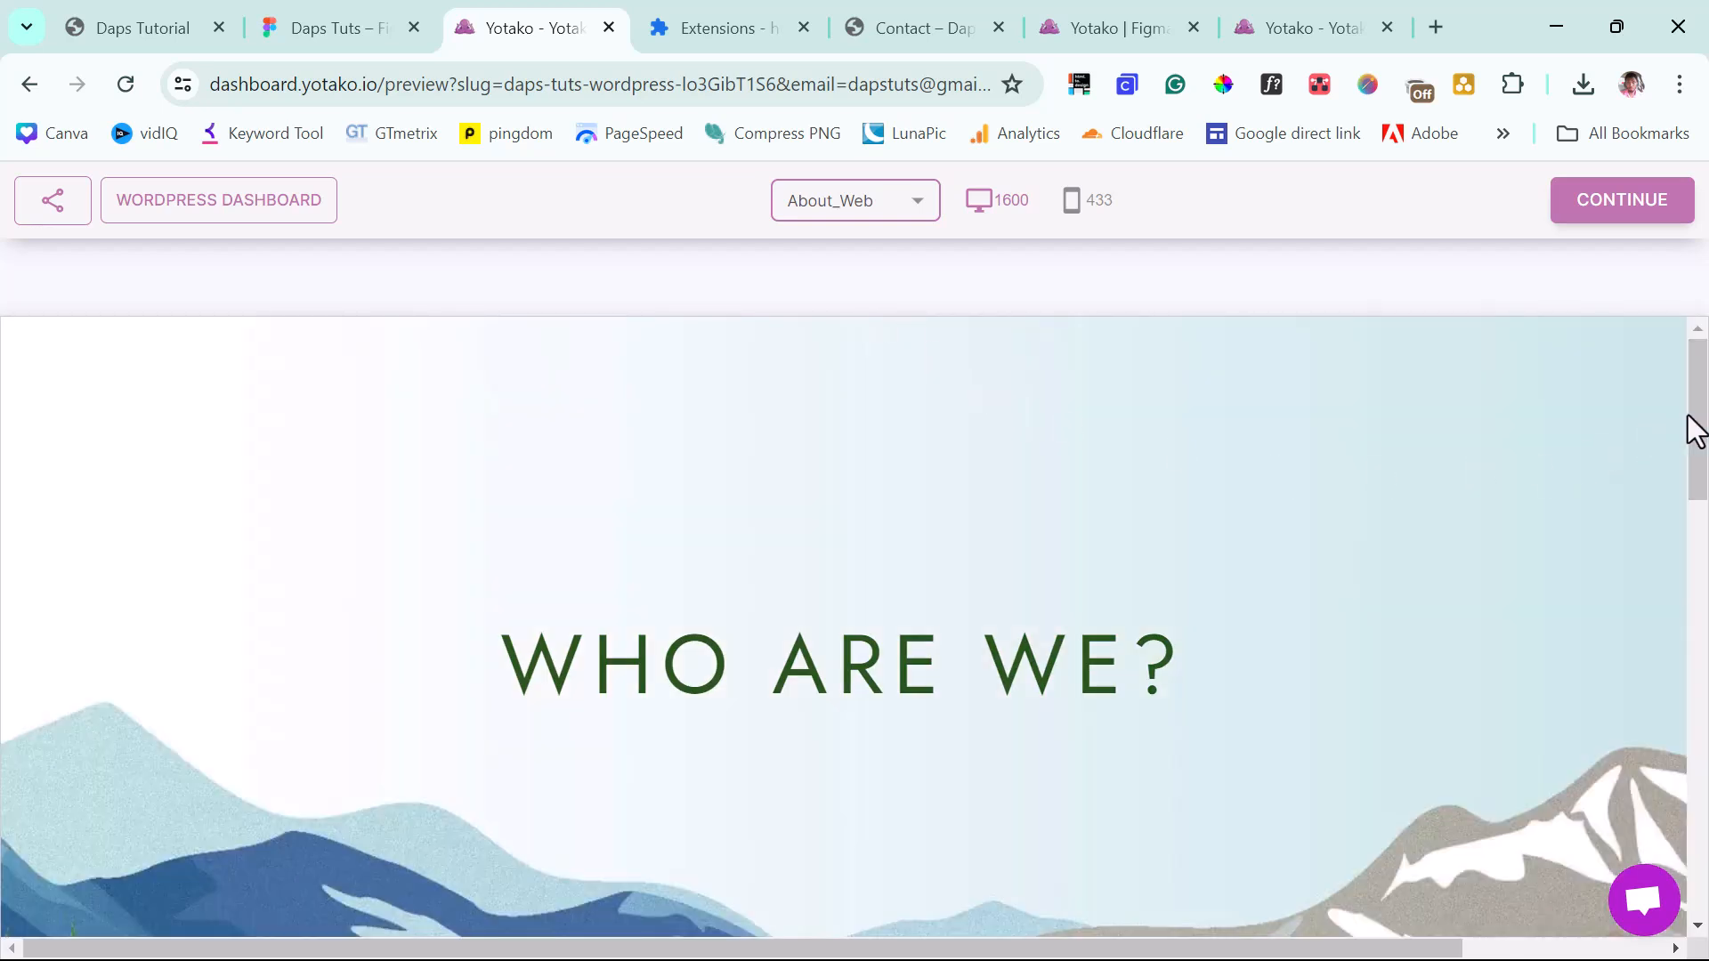
drag(1698, 413, 1706, 908)
key(Home)
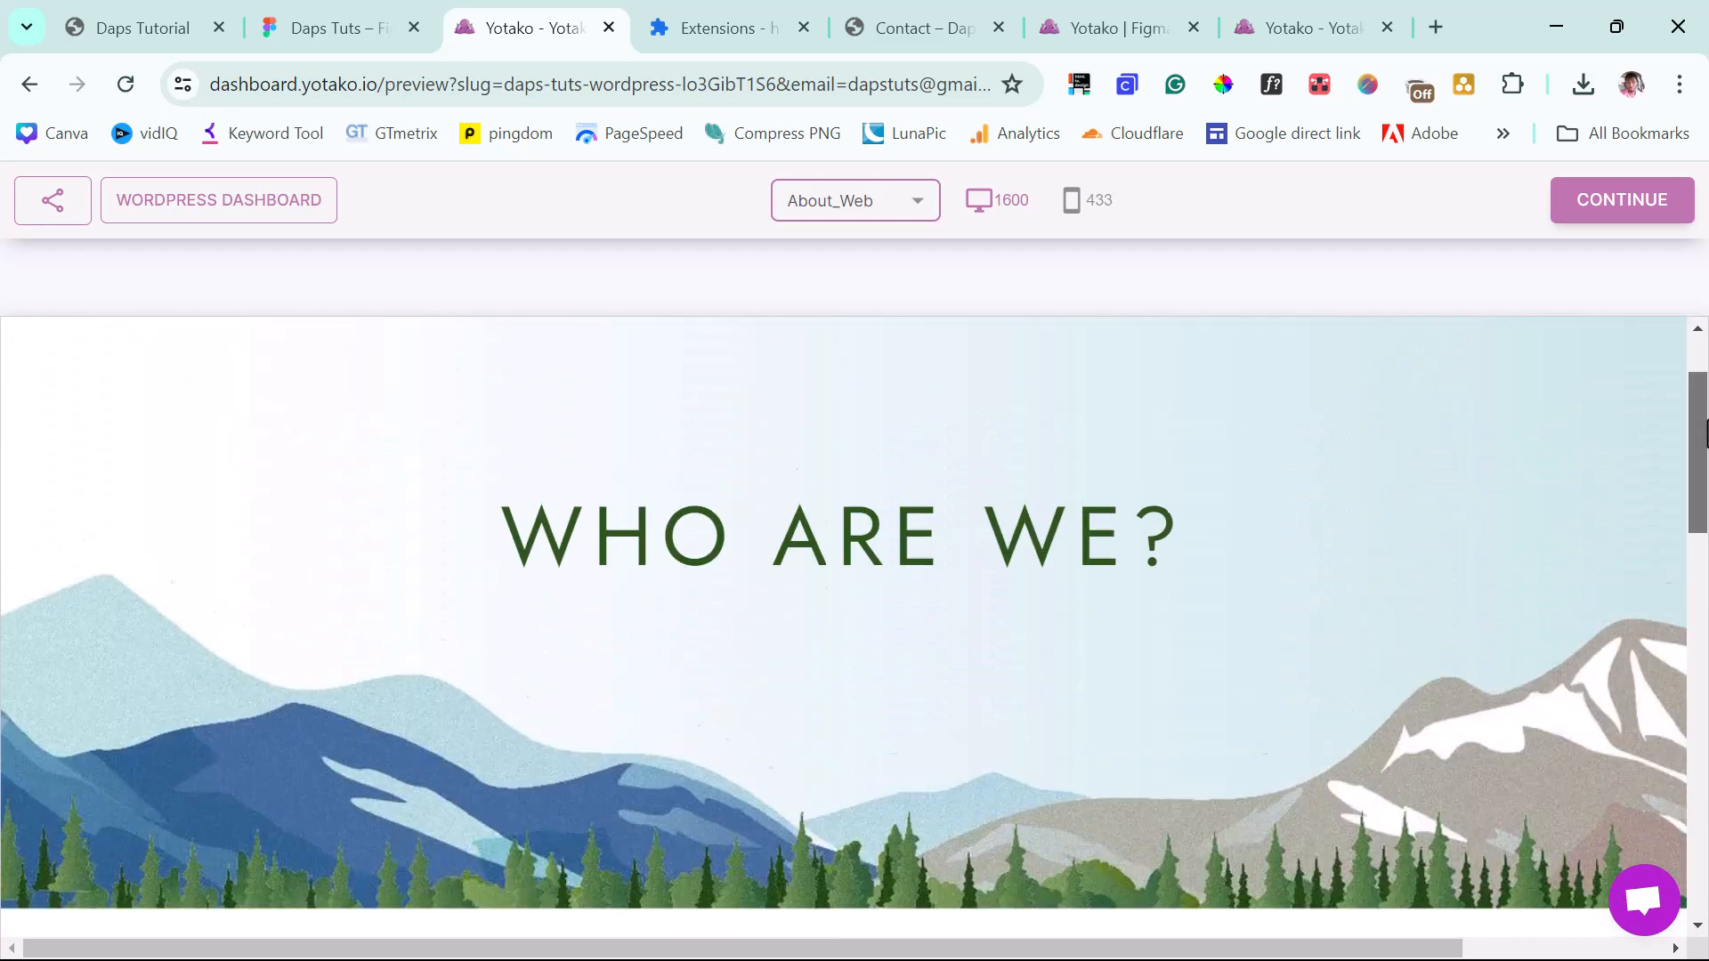
click(1079, 203)
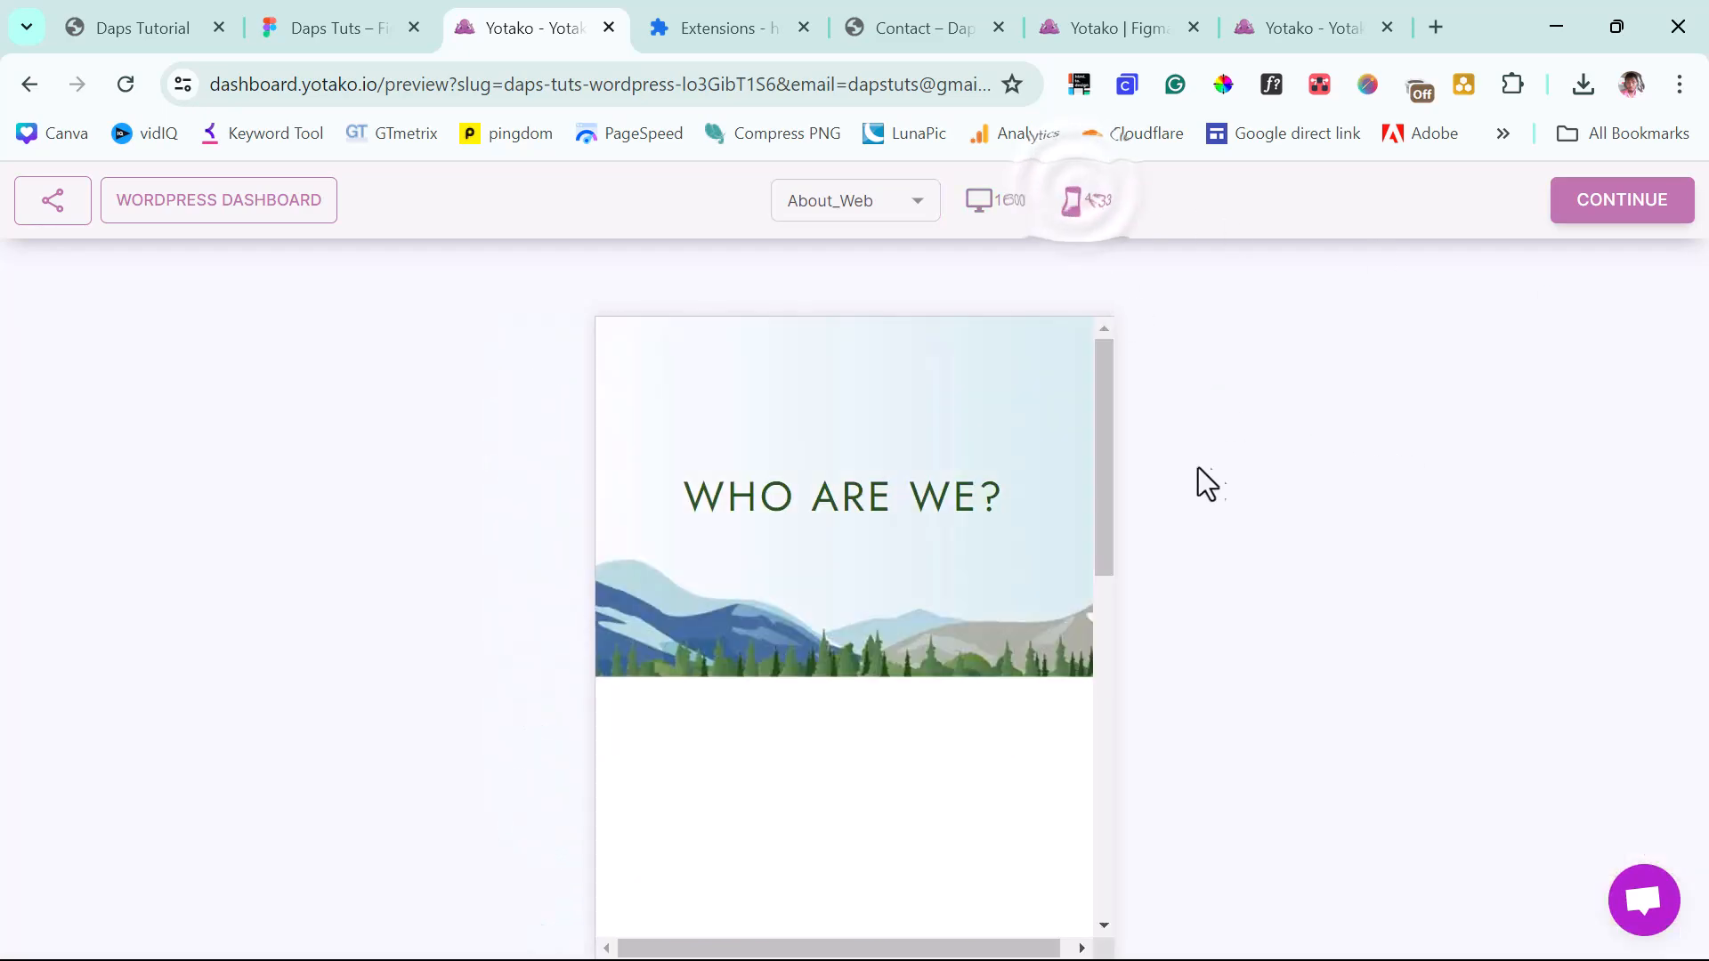
drag(1105, 398, 1075, 361)
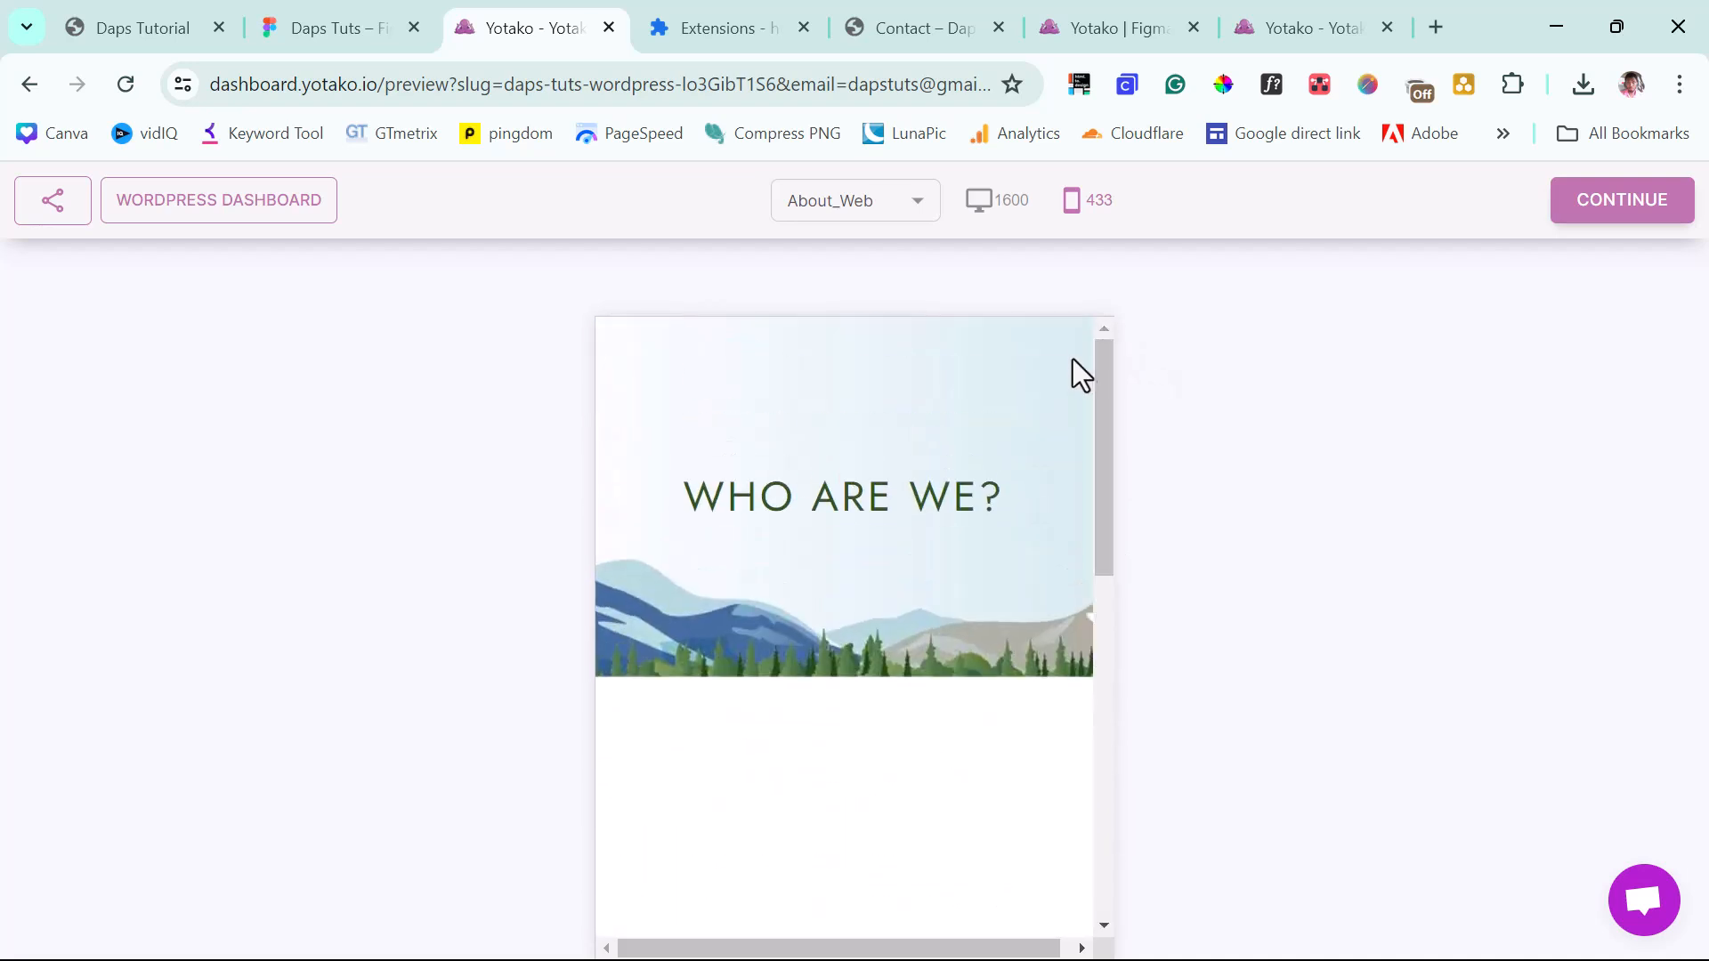
Preview the Services_Web page at desktop width from top to footer.
click(913, 200)
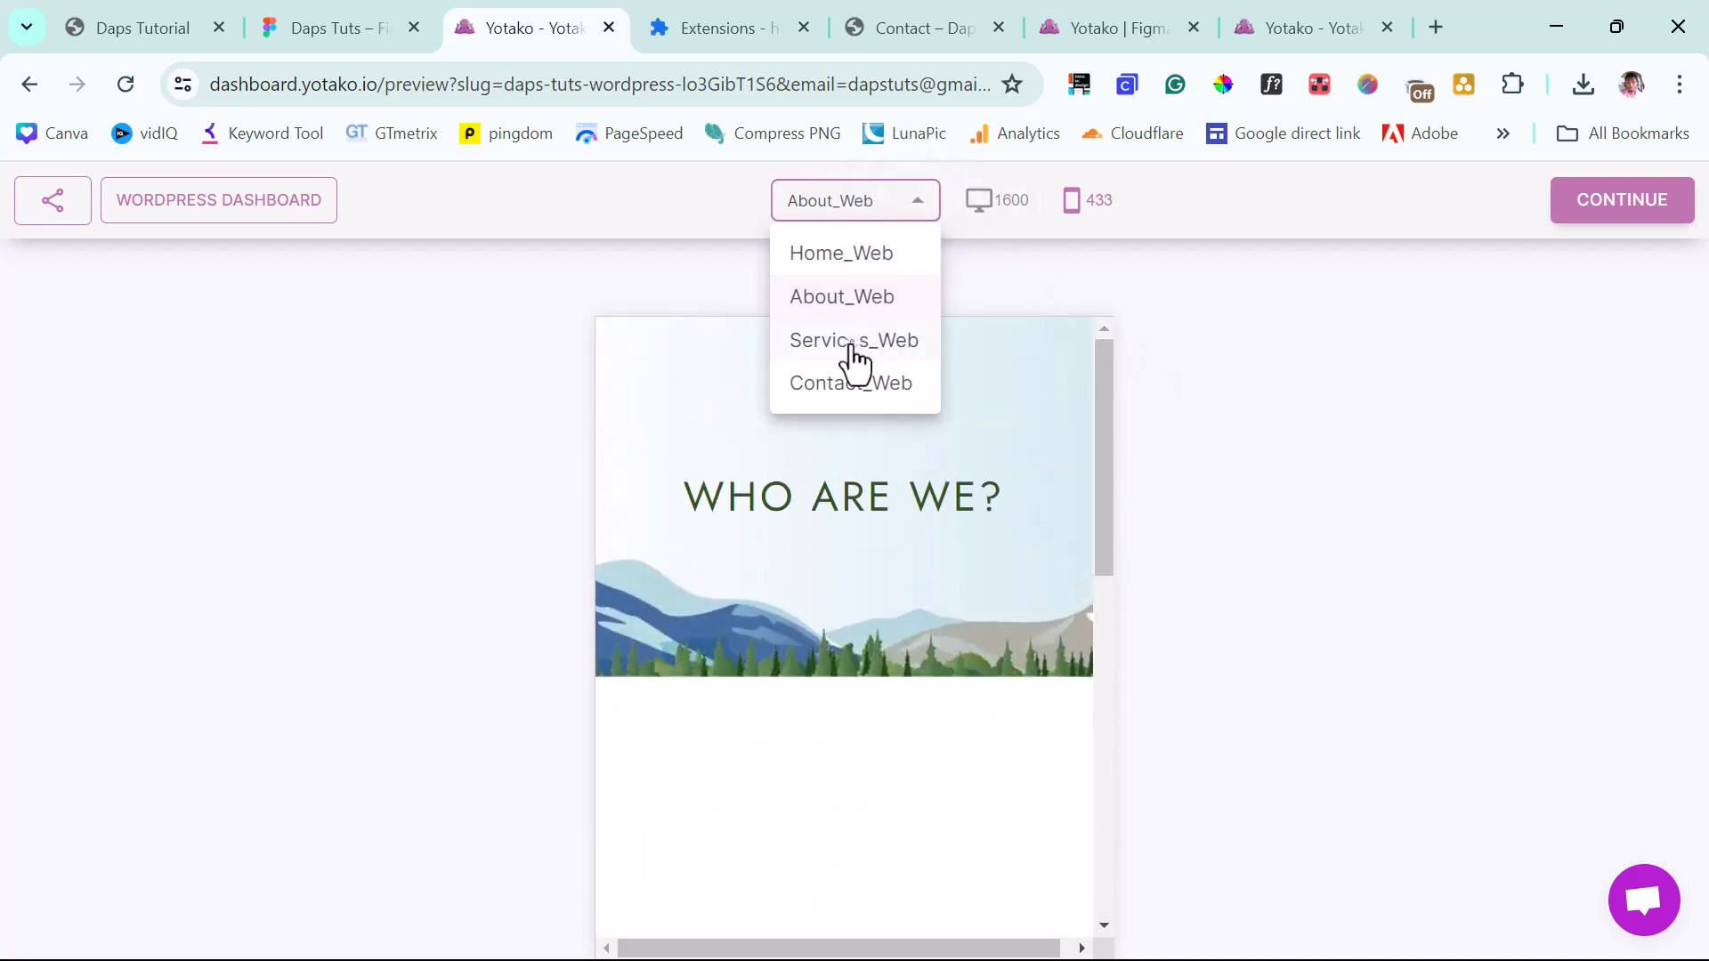
click(851, 345)
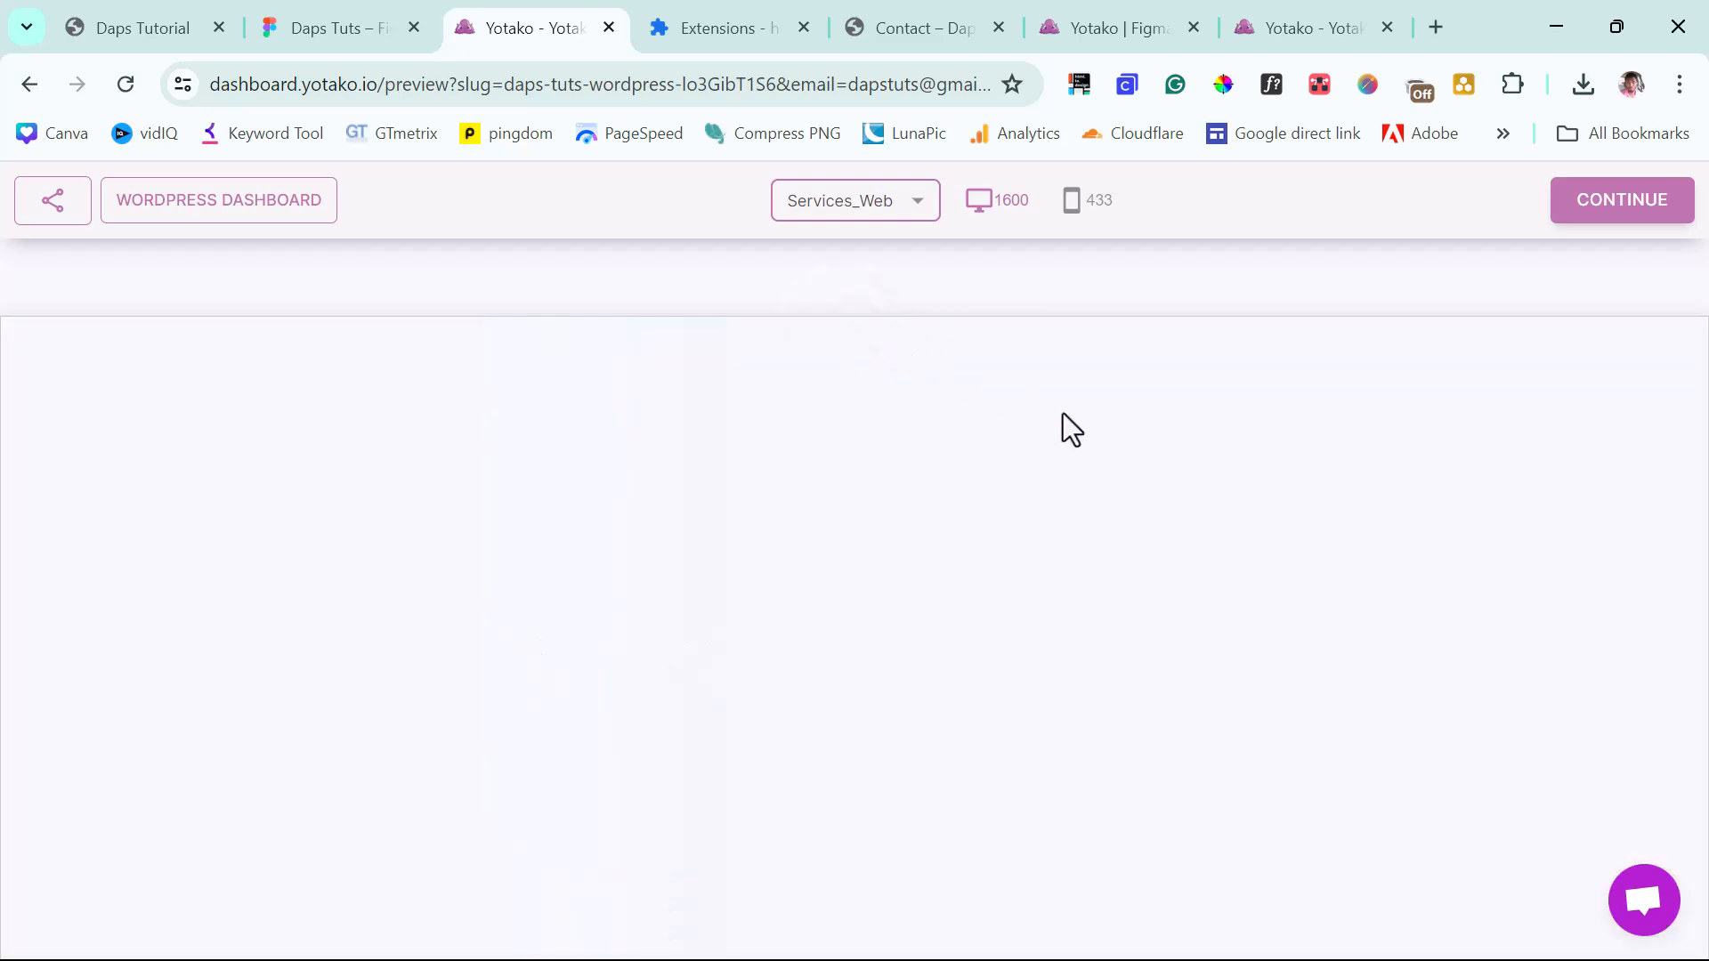
scroll(1155, 493, down, 15)
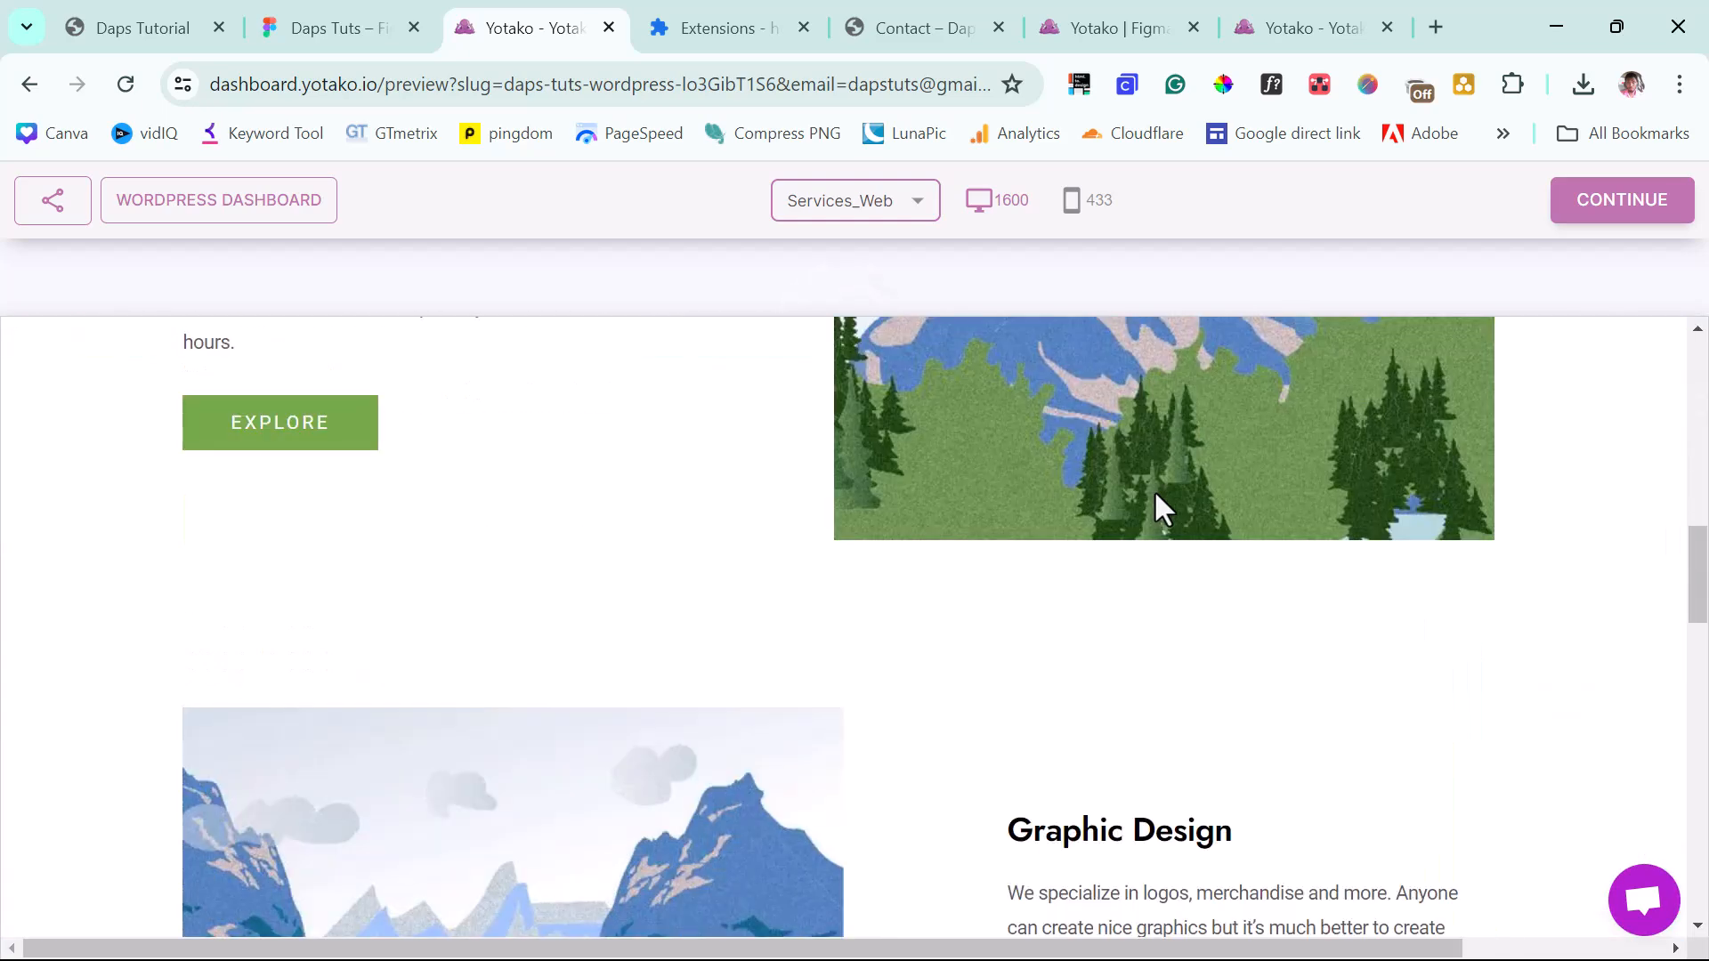
scroll(1156, 498, down, 5)
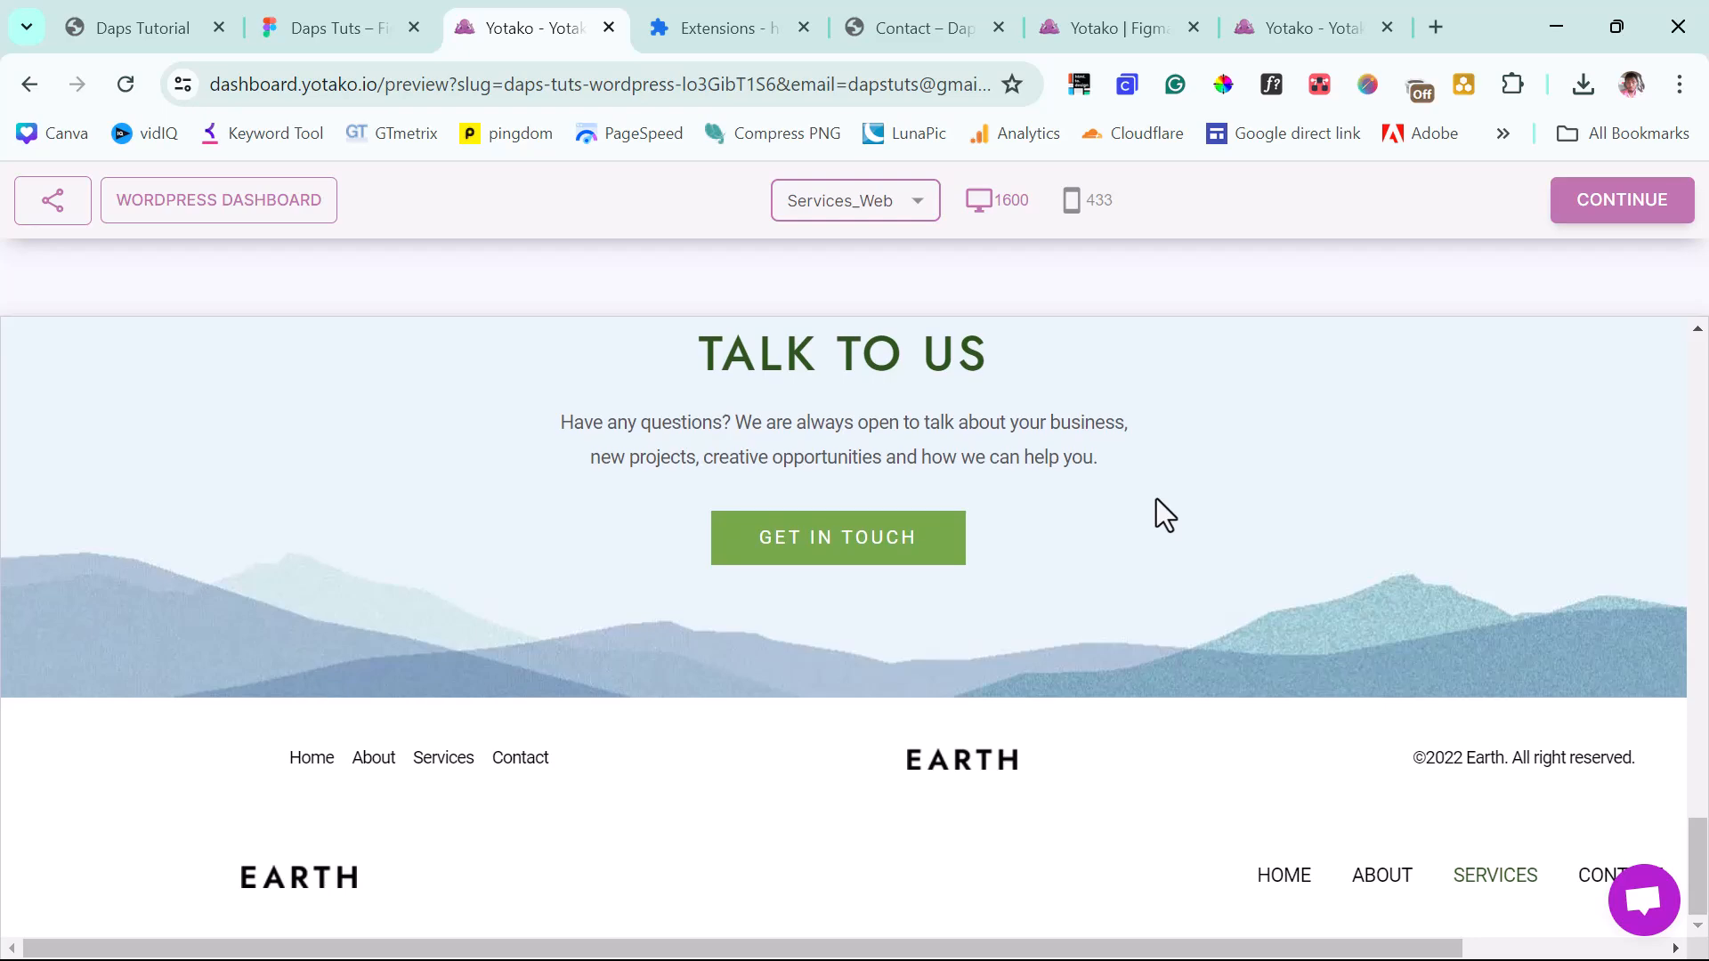
scroll(1157, 499, up, 15)
scroll(1156, 499, up, 5)
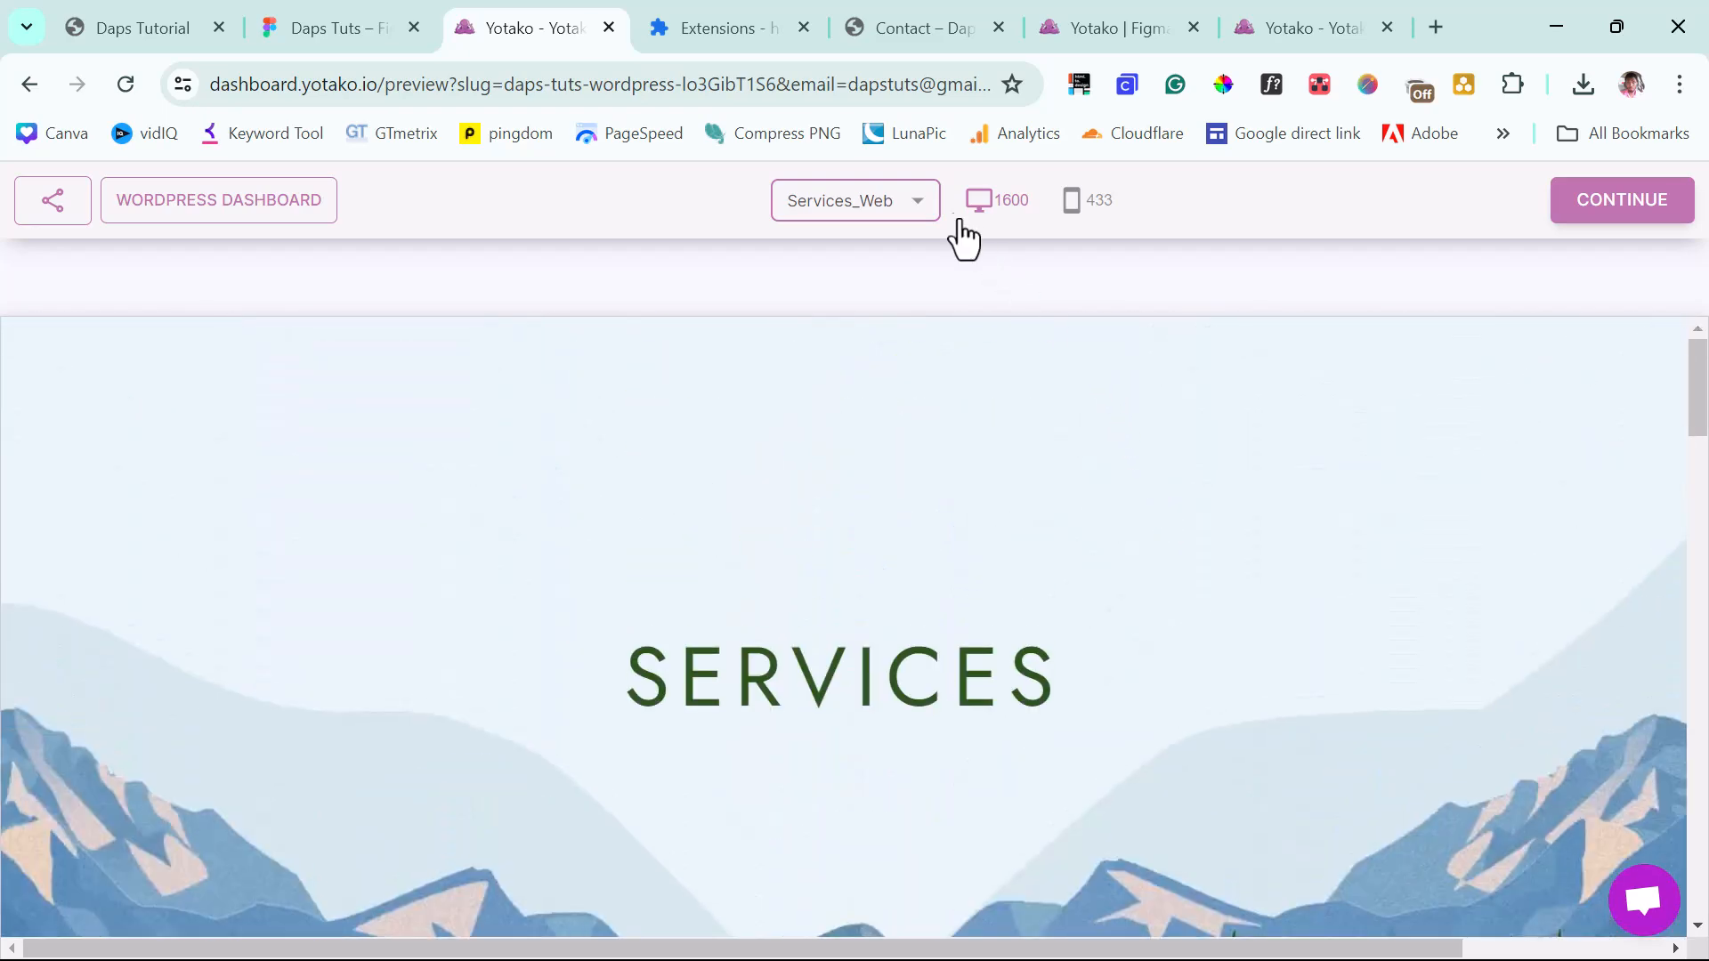
click(921, 214)
Preview Contact_Web down to its footer, then open the generated site's WordPress dashboard.
click(899, 388)
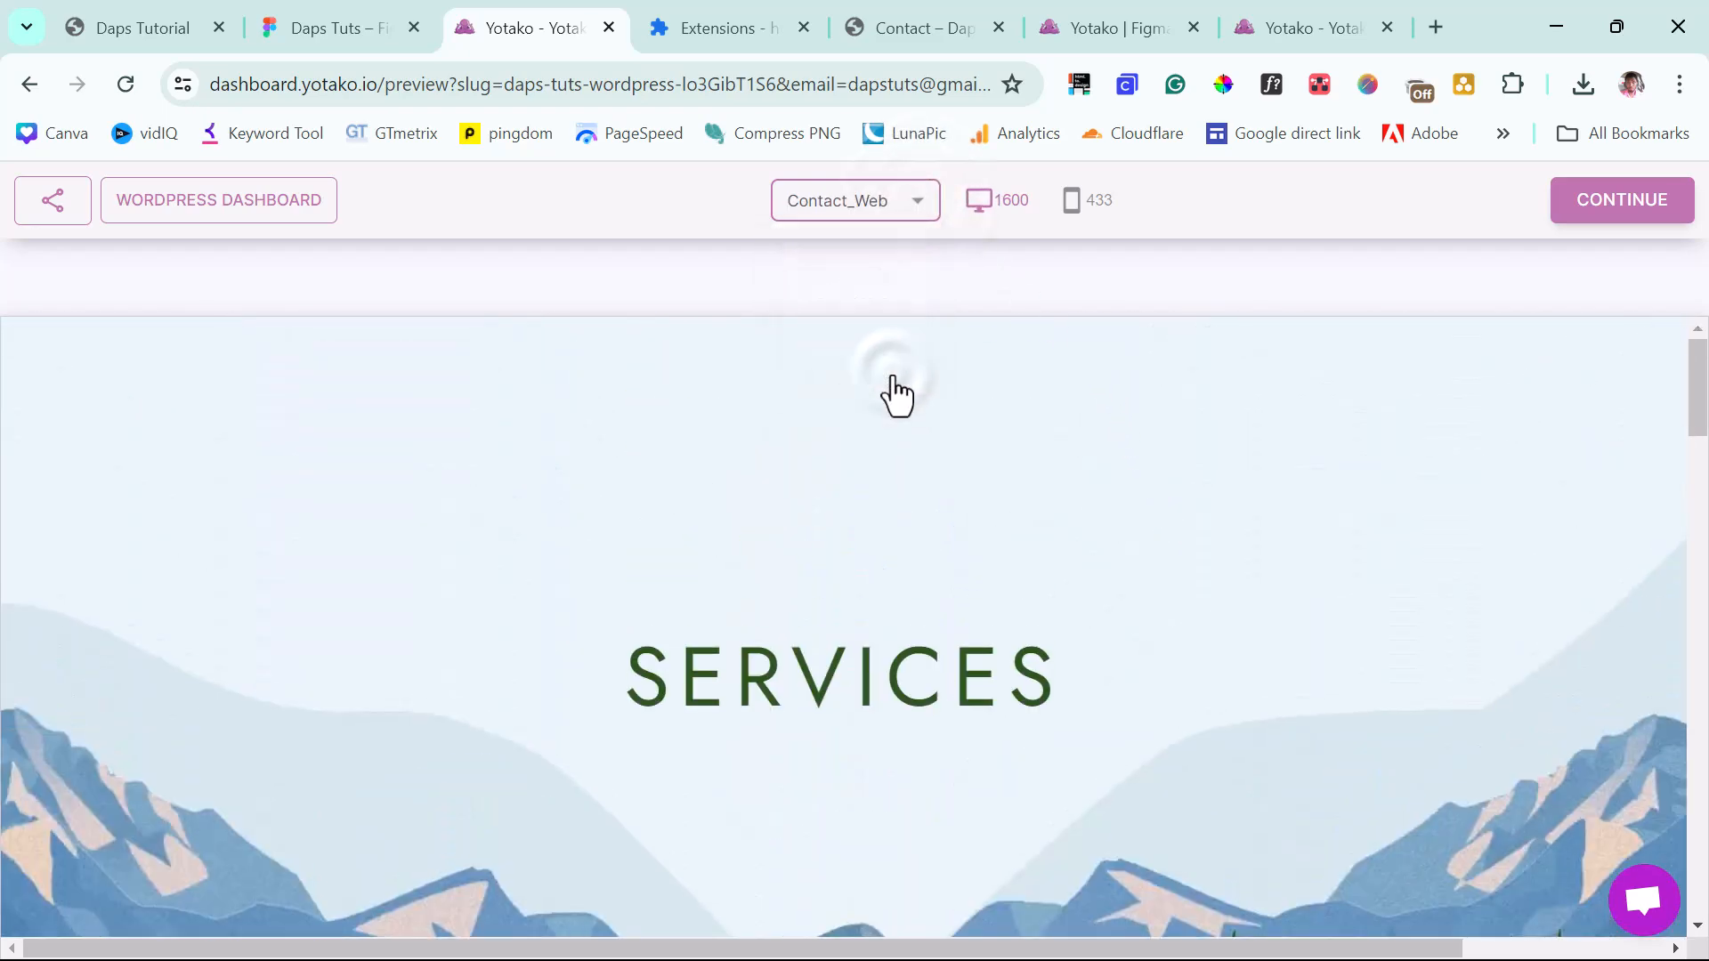
scroll(1290, 465, down, 10)
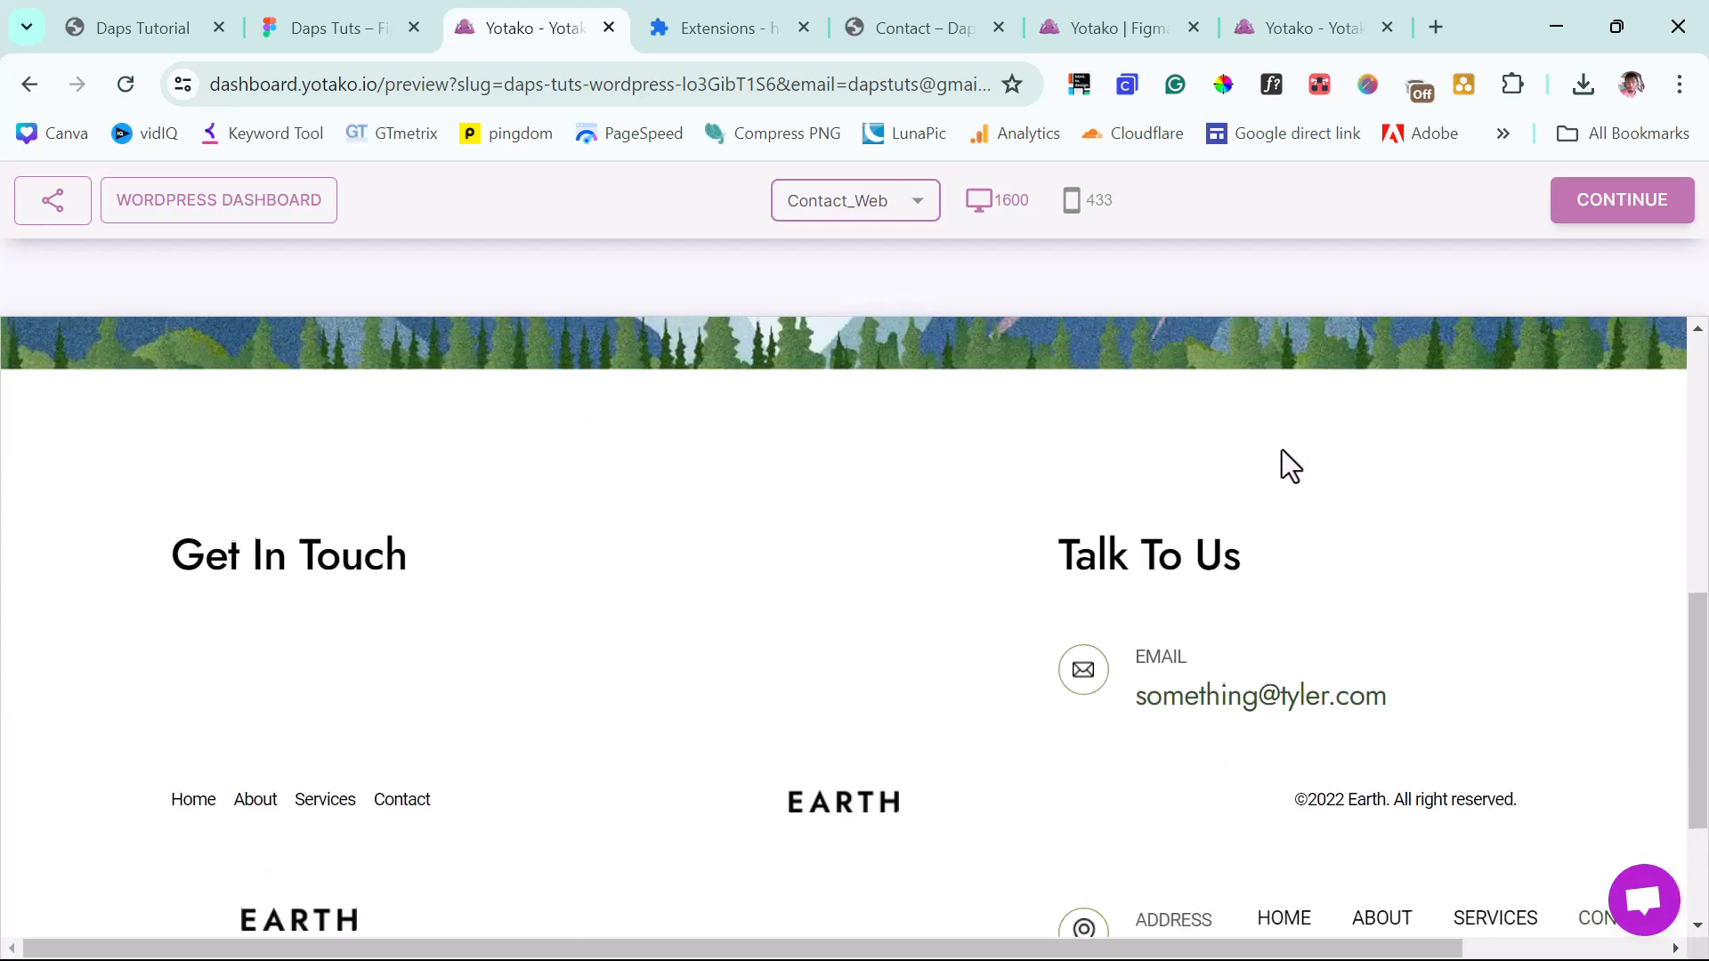
scroll(1281, 450, down, 3)
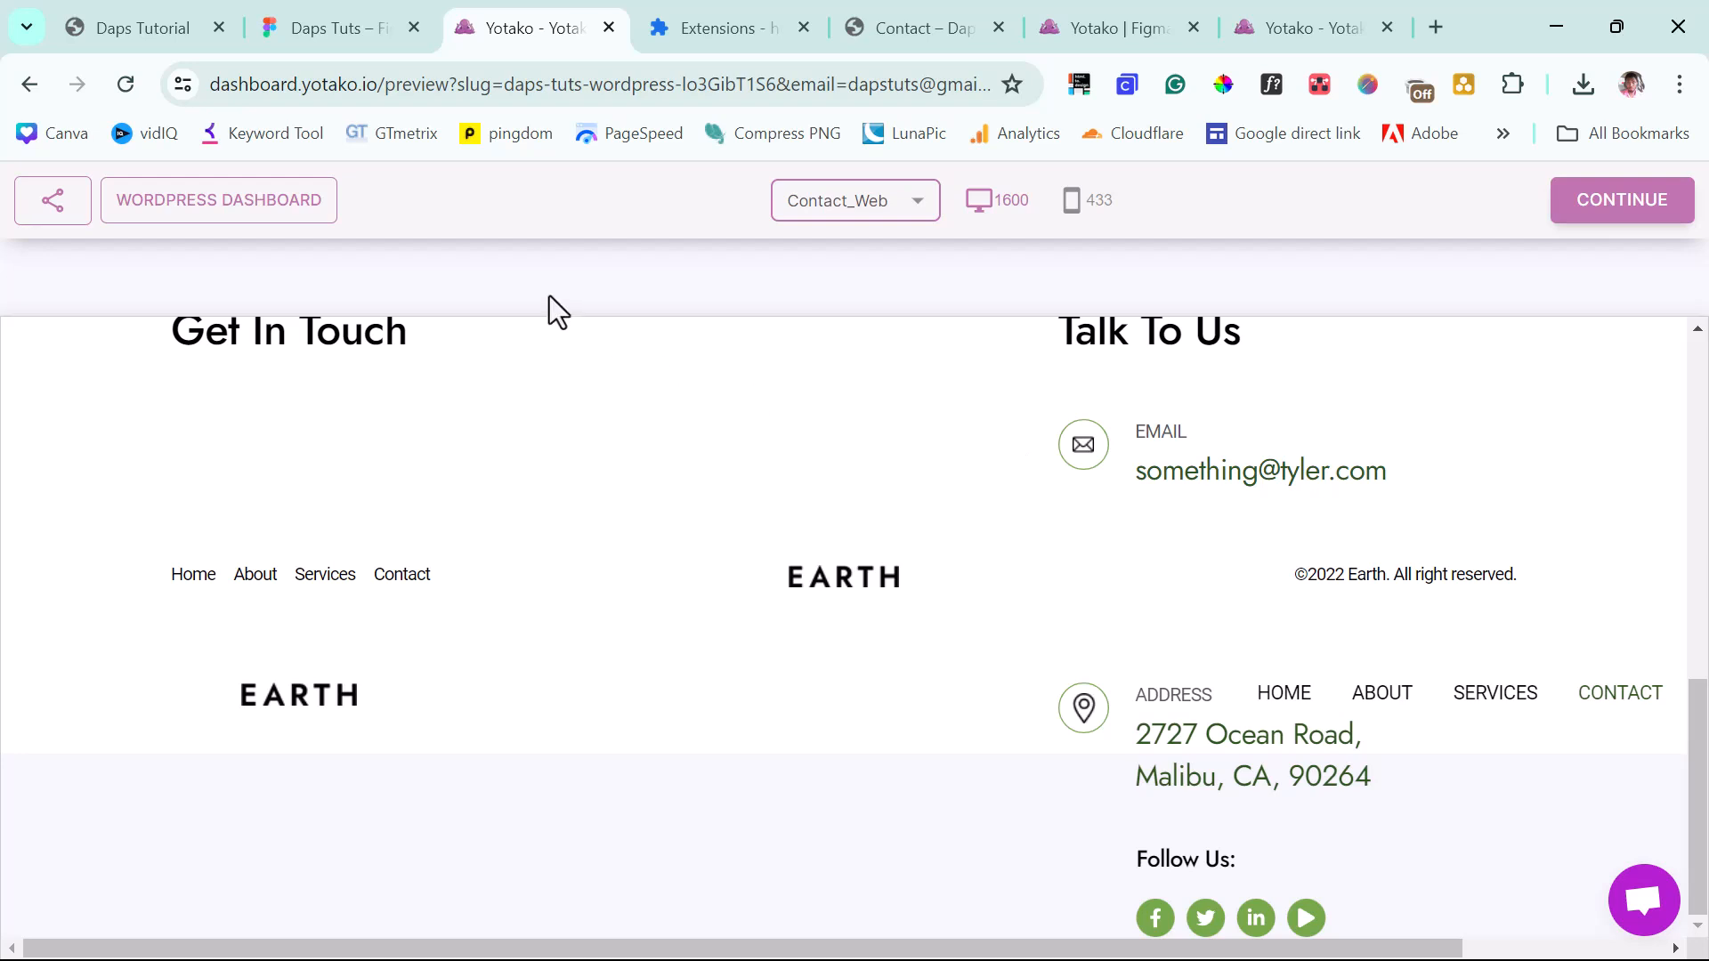
click(181, 207)
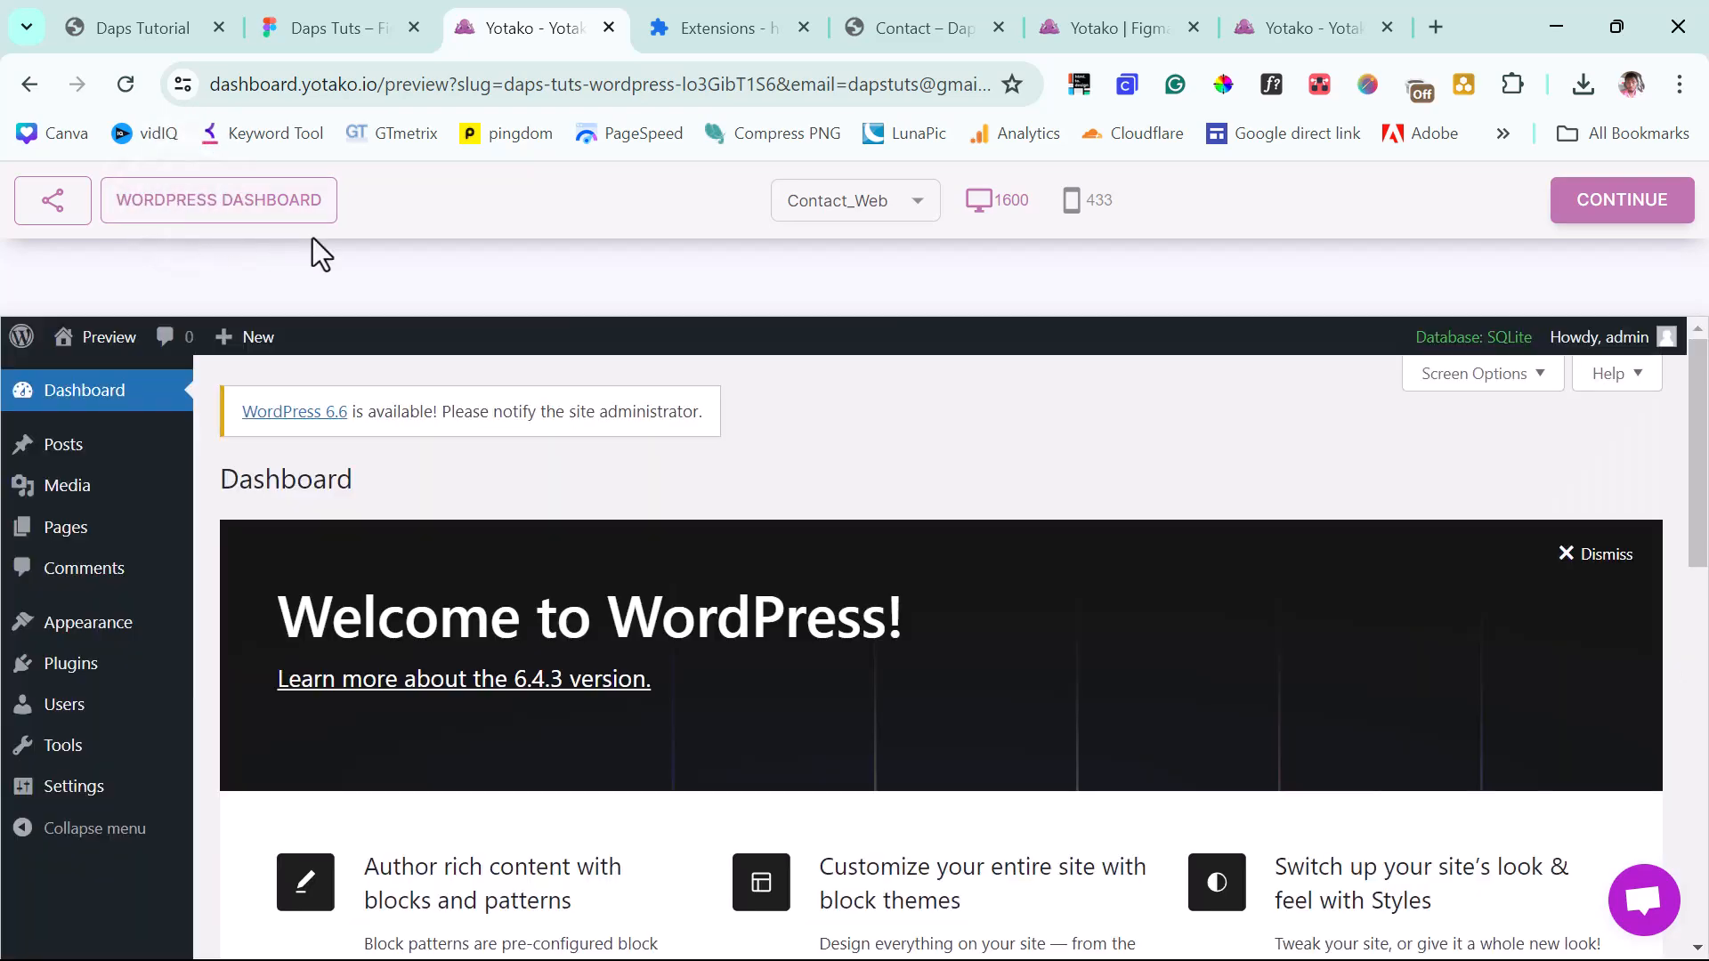
Review the generated site's list of all WordPress pages.
scroll(566, 490, down, 7)
scroll(568, 482, down, 1)
scroll(568, 482, up, 10)
mouse_move(178, 556)
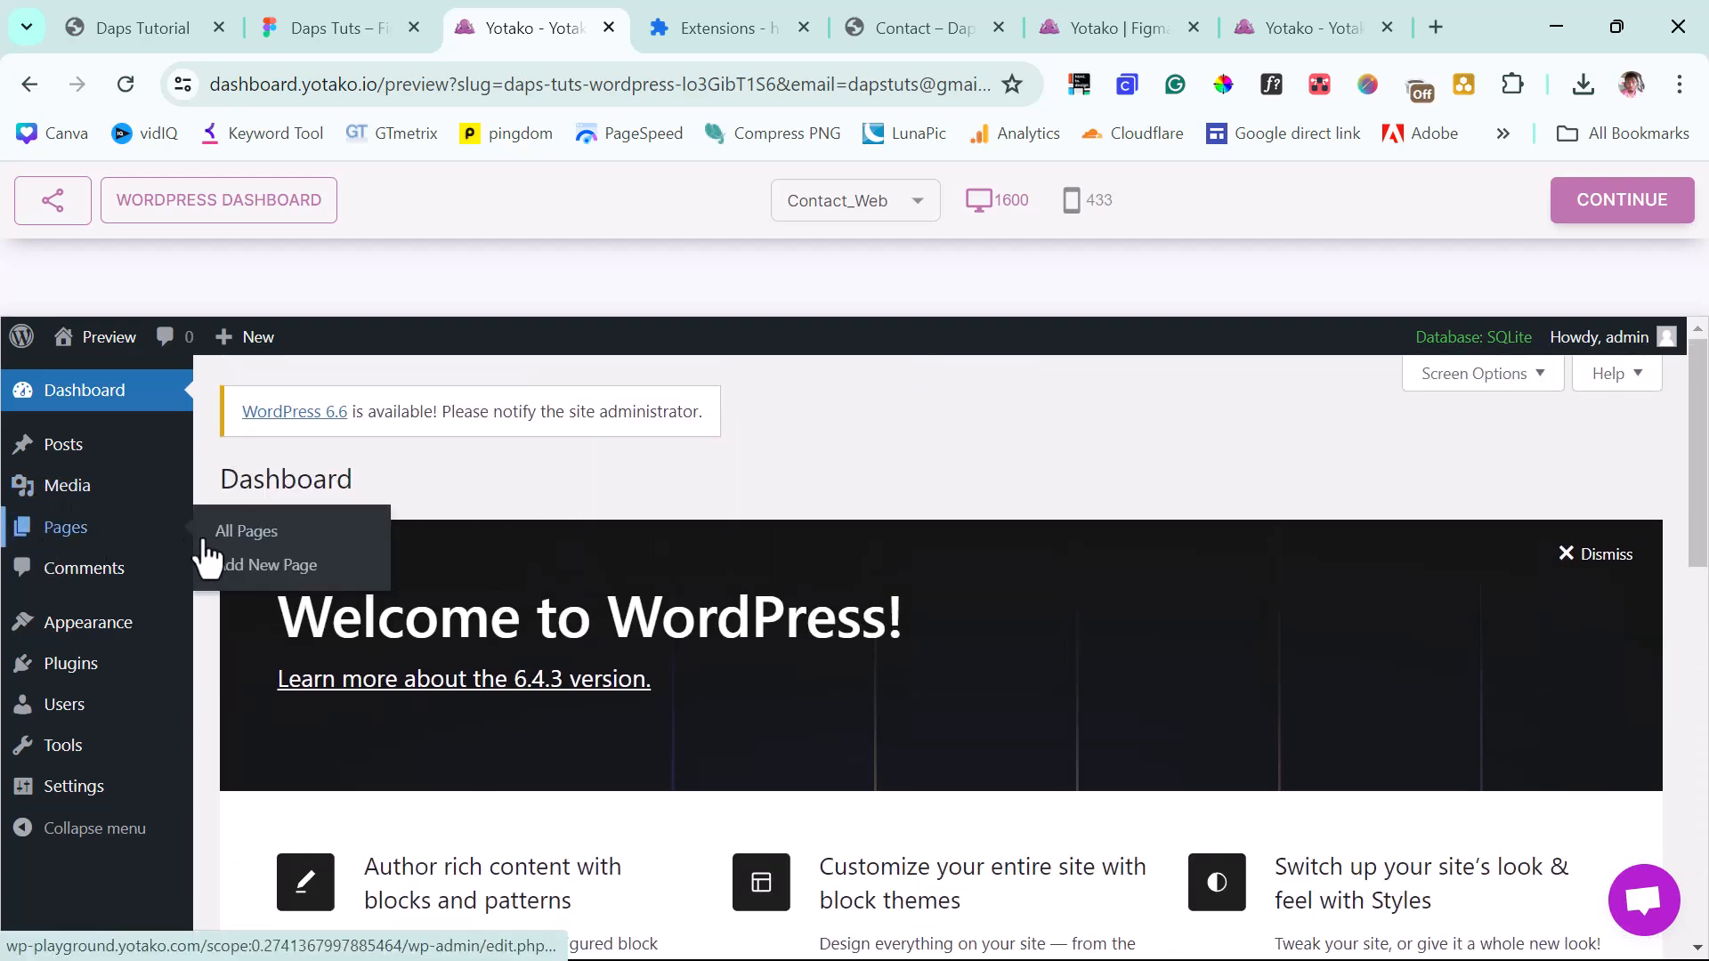
click(237, 554)
scroll(520, 553, down, 3)
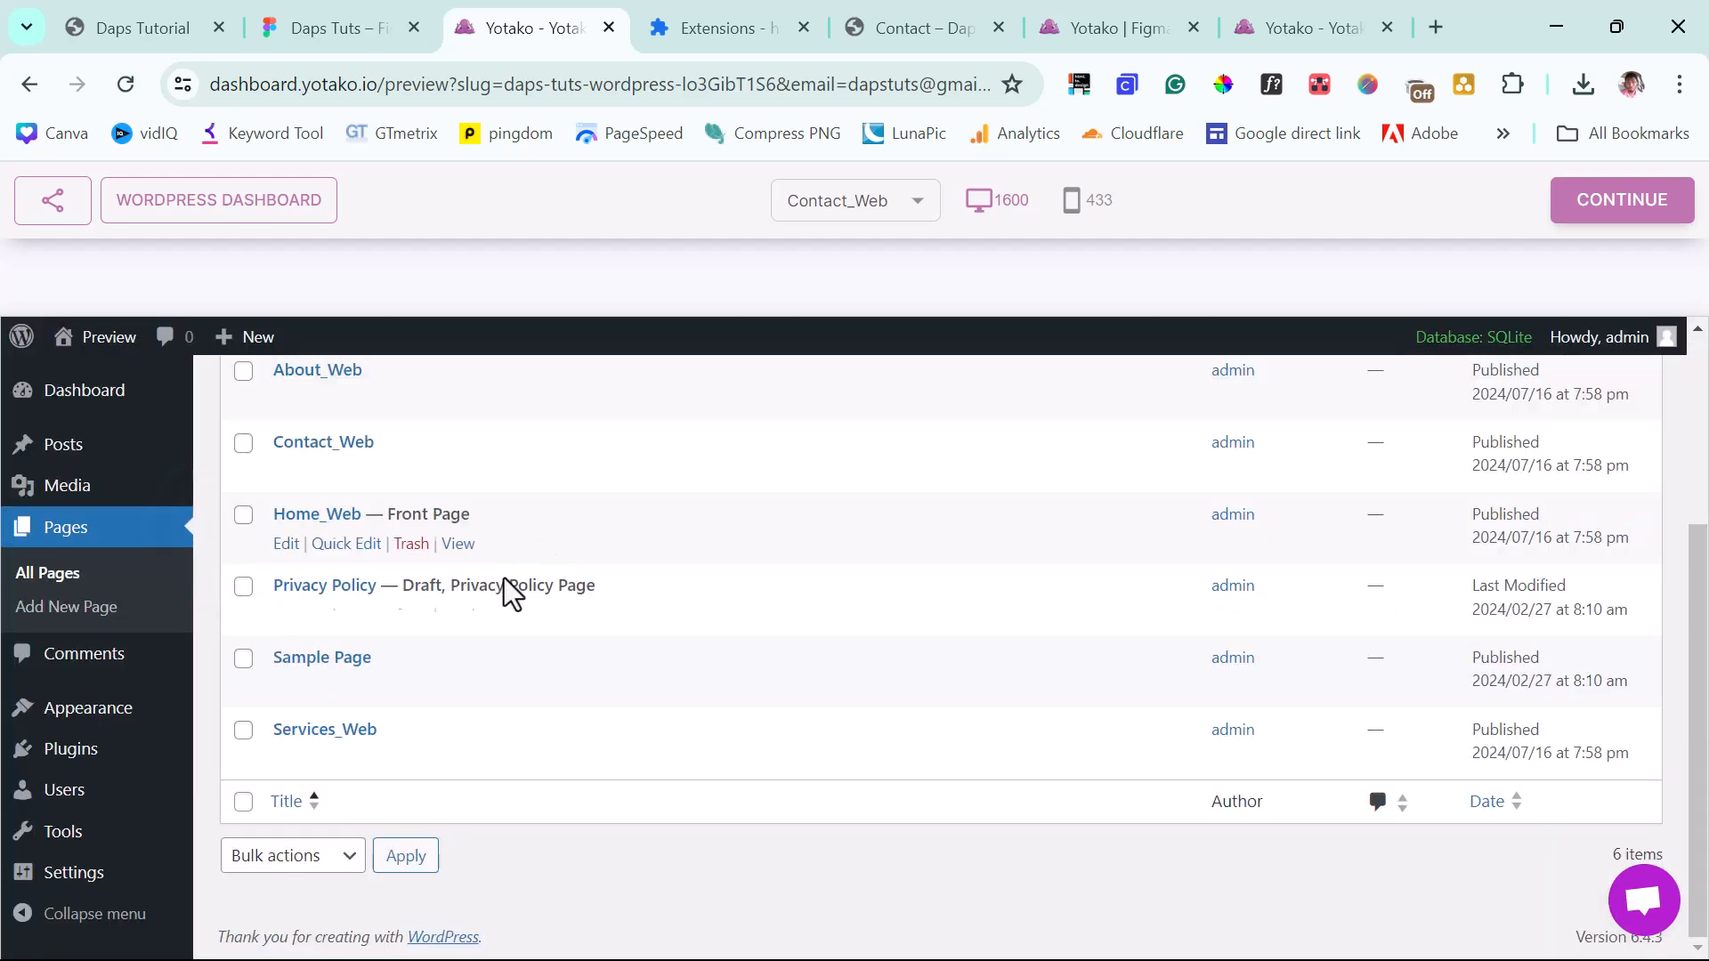
scroll(522, 574, up, 3)
scroll(506, 596, down, 3)
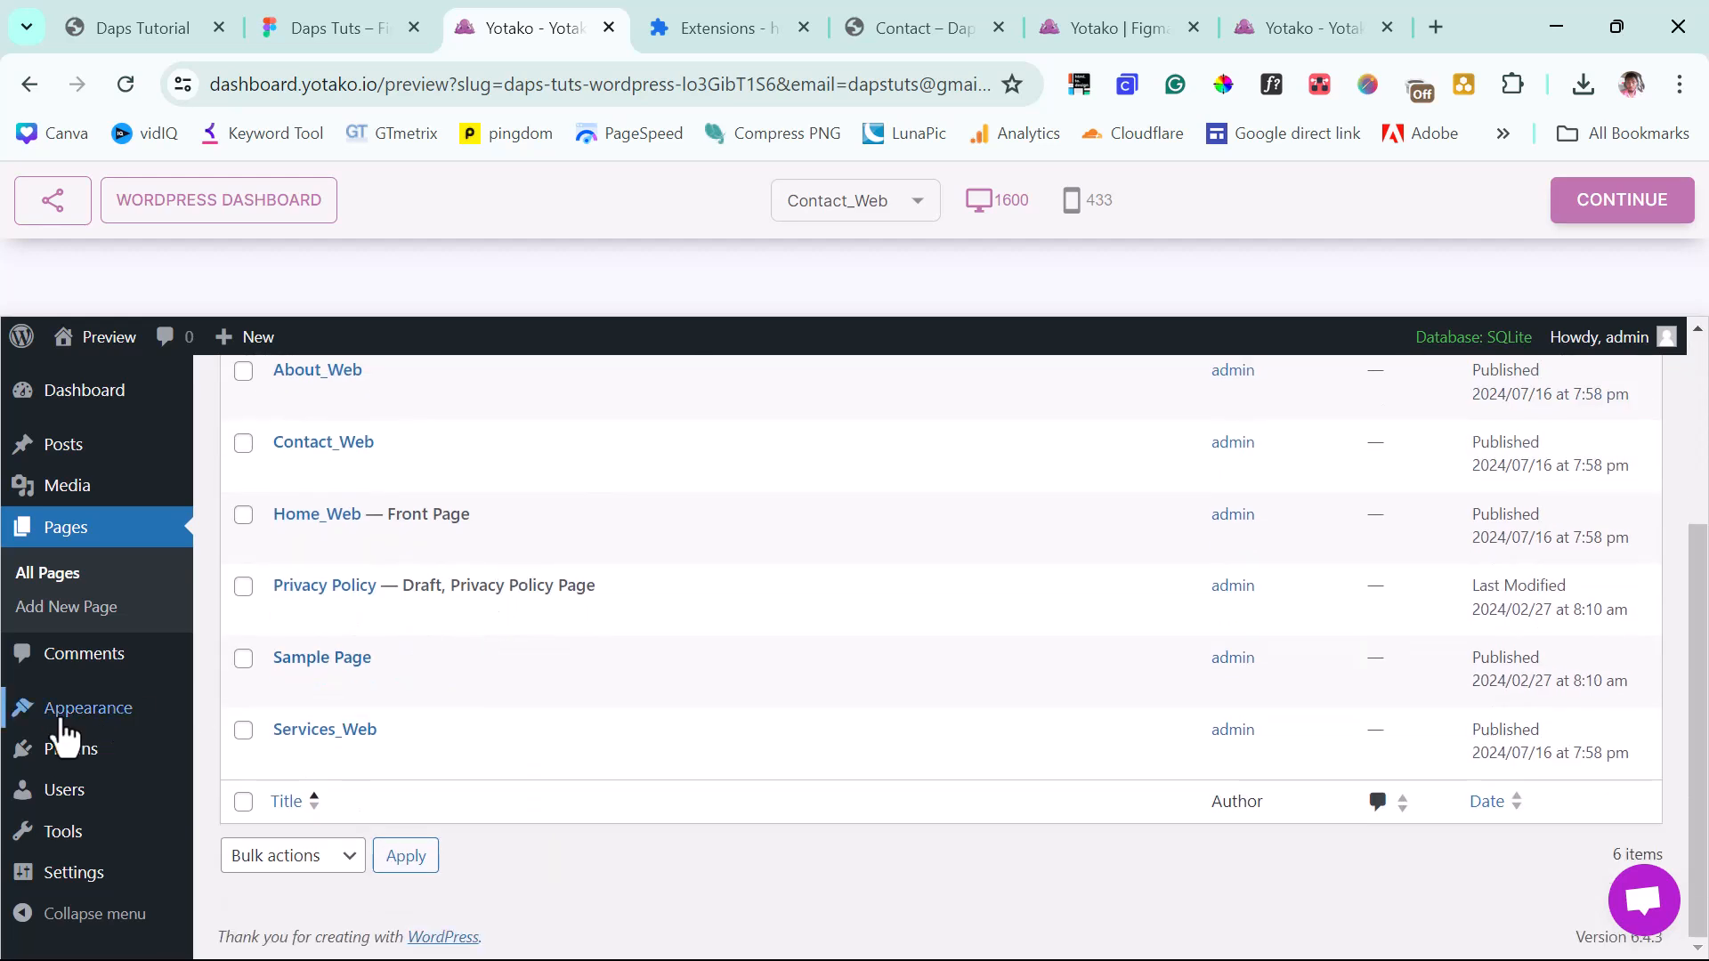
Confirm the Yotako theme is active under Themes, then bring up the publishing options.
mouse_move(69, 718)
click(231, 712)
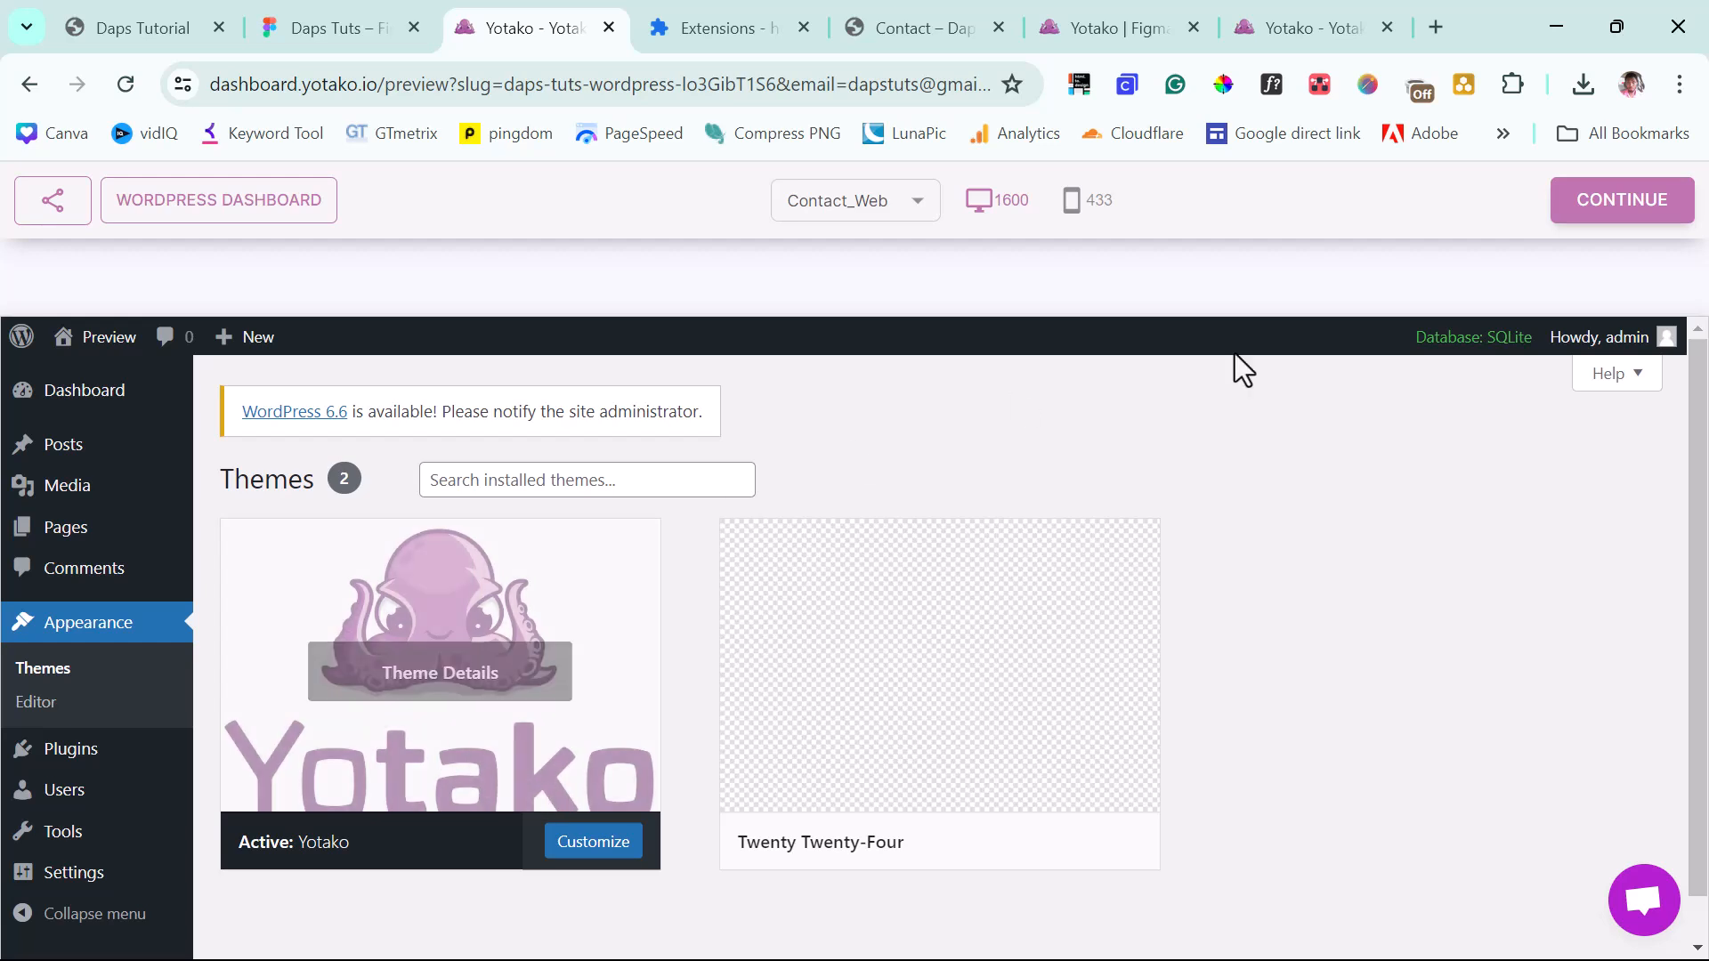
click(1622, 207)
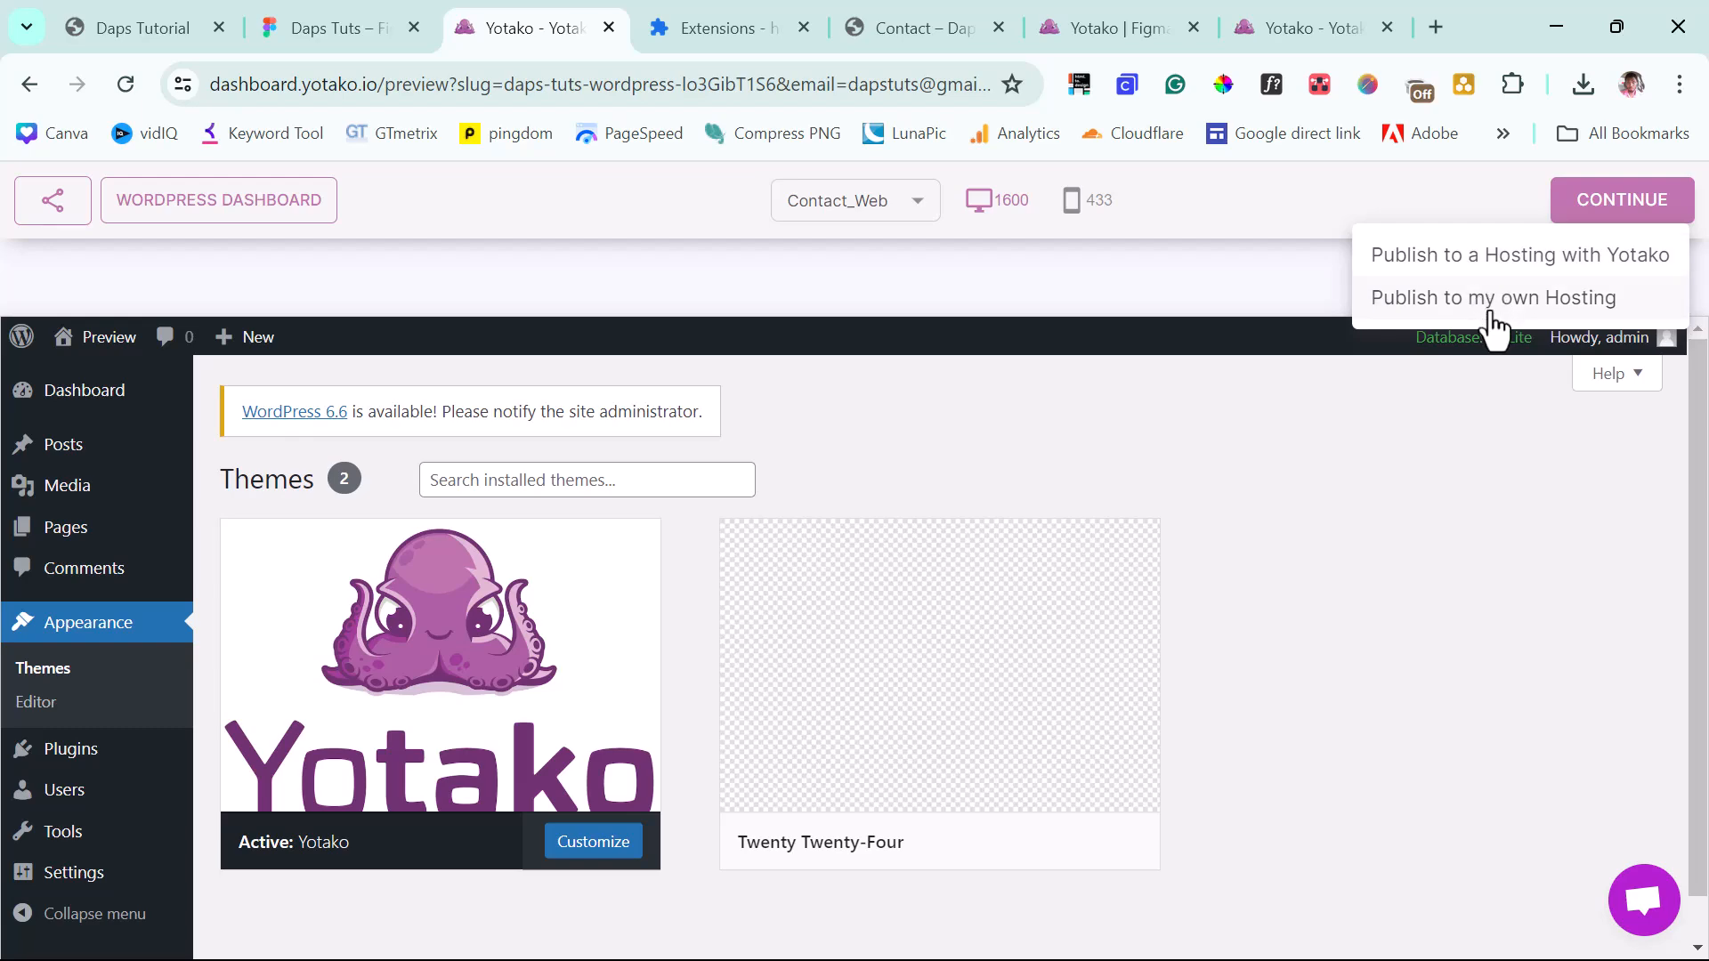
Choose publishing on your own hosting, view yearly plan prices, then switch to the Yotako dashboard.
click(1492, 301)
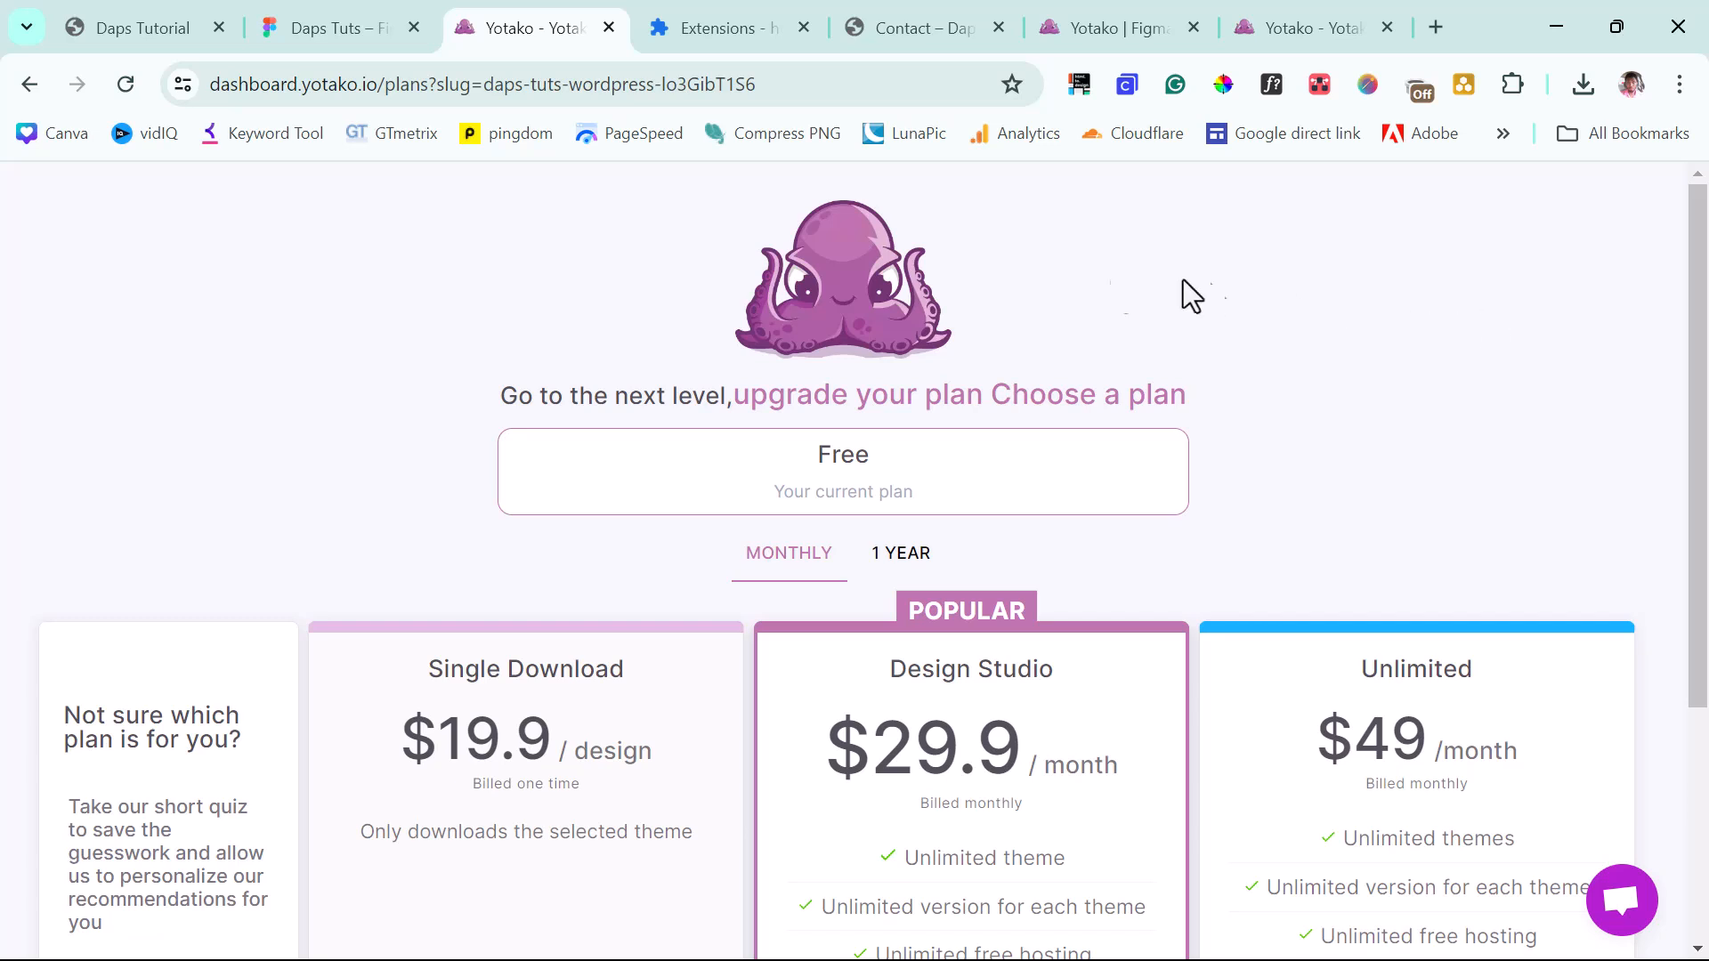
scroll(461, 500, down, 3)
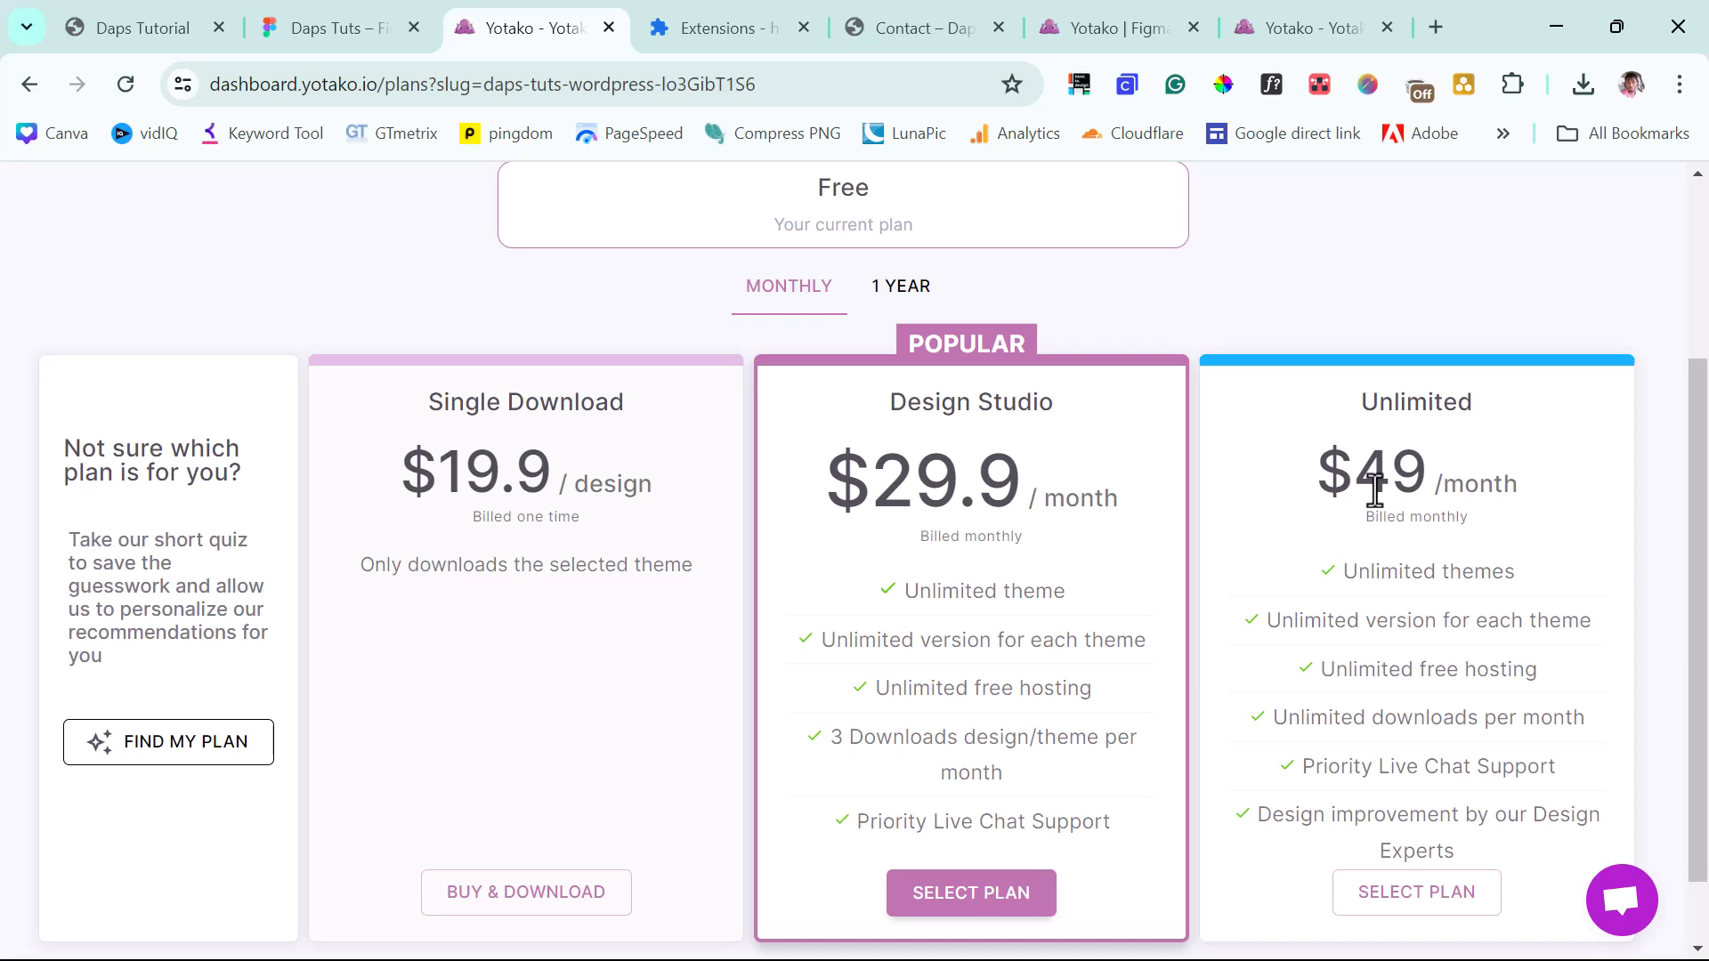
click(908, 286)
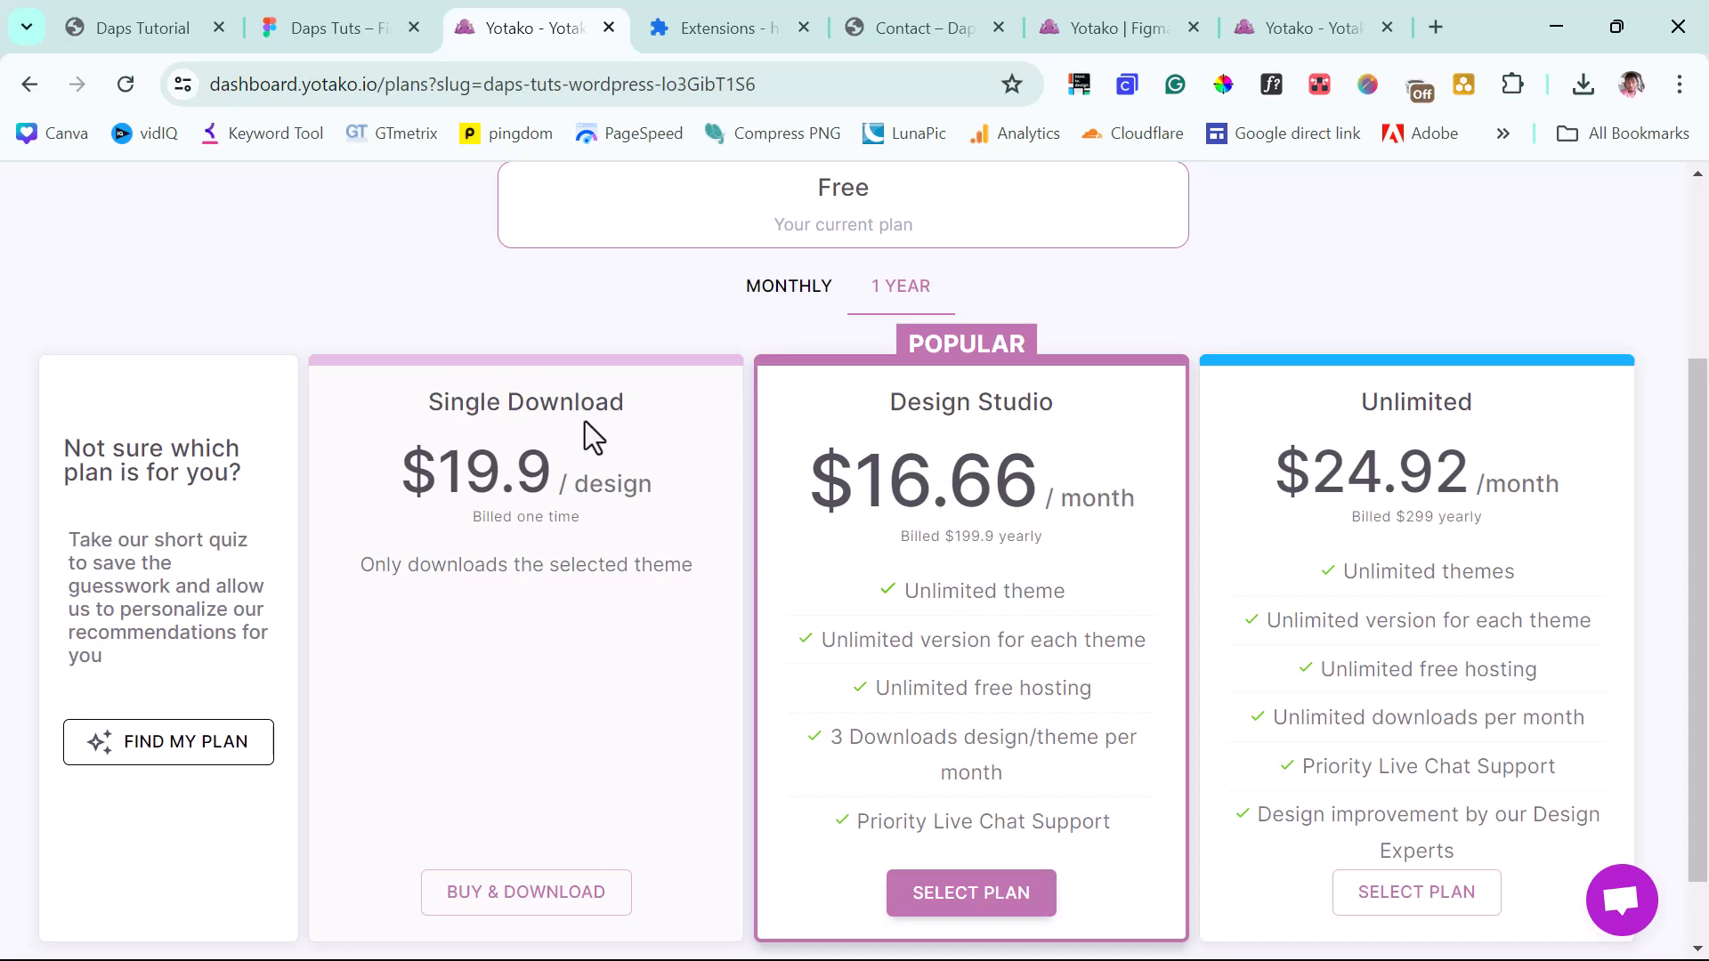
scroll(585, 421, up, 3)
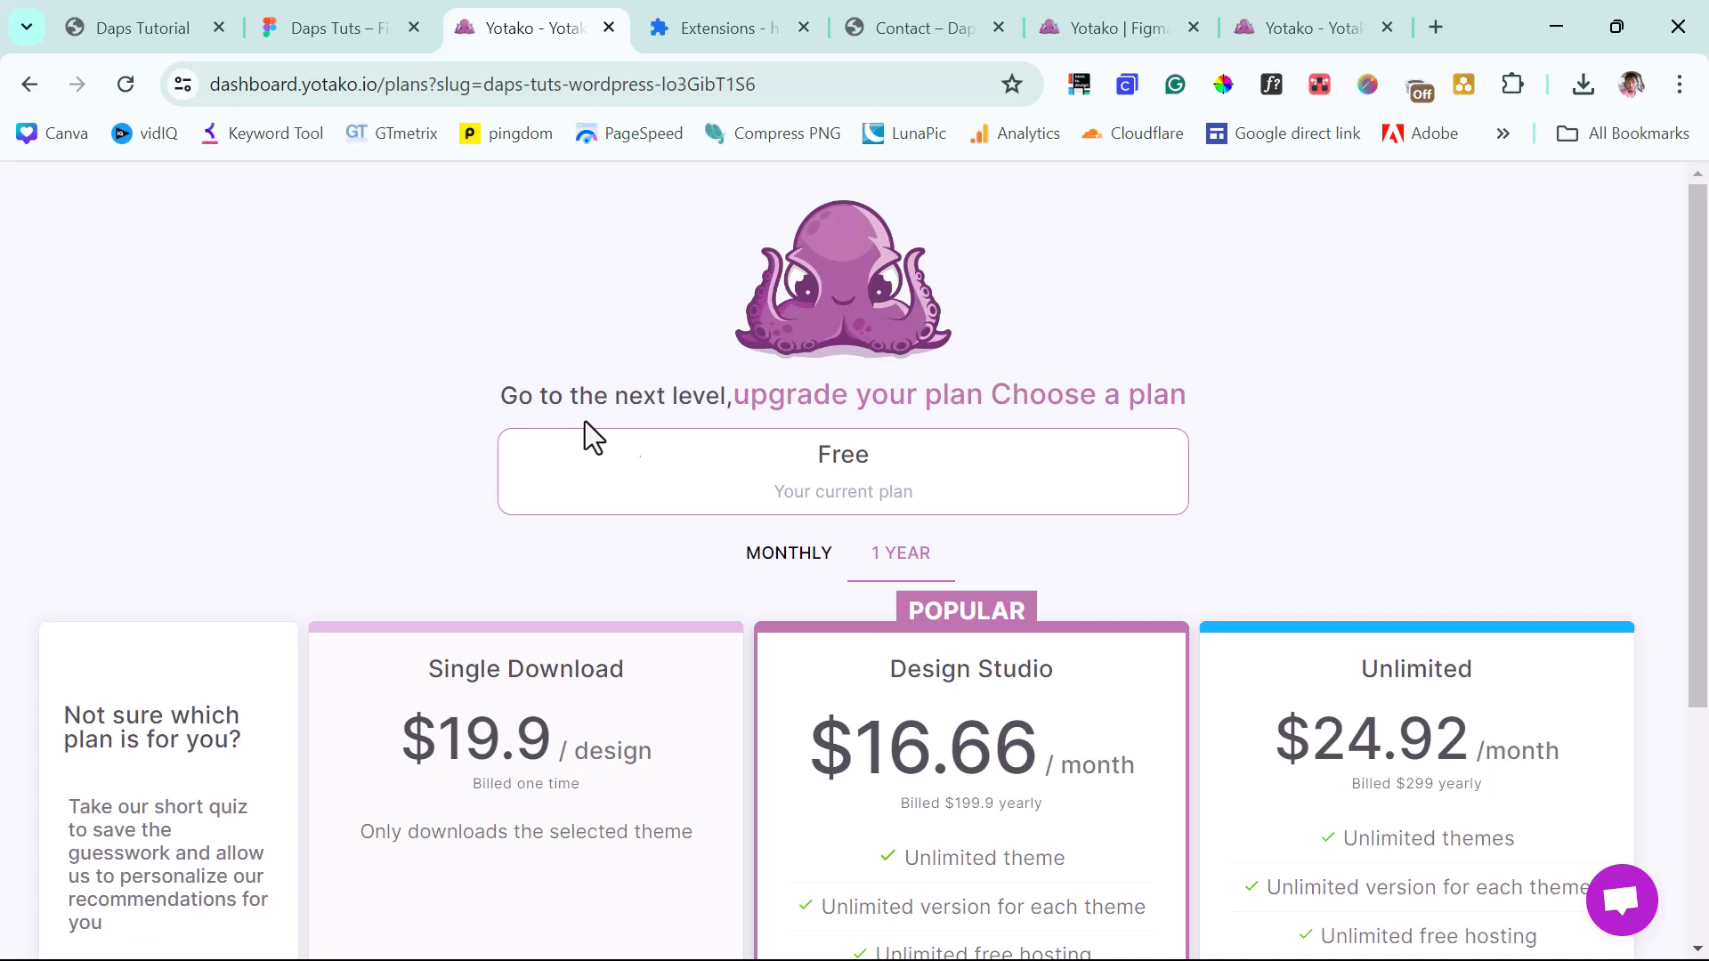
click(1307, 33)
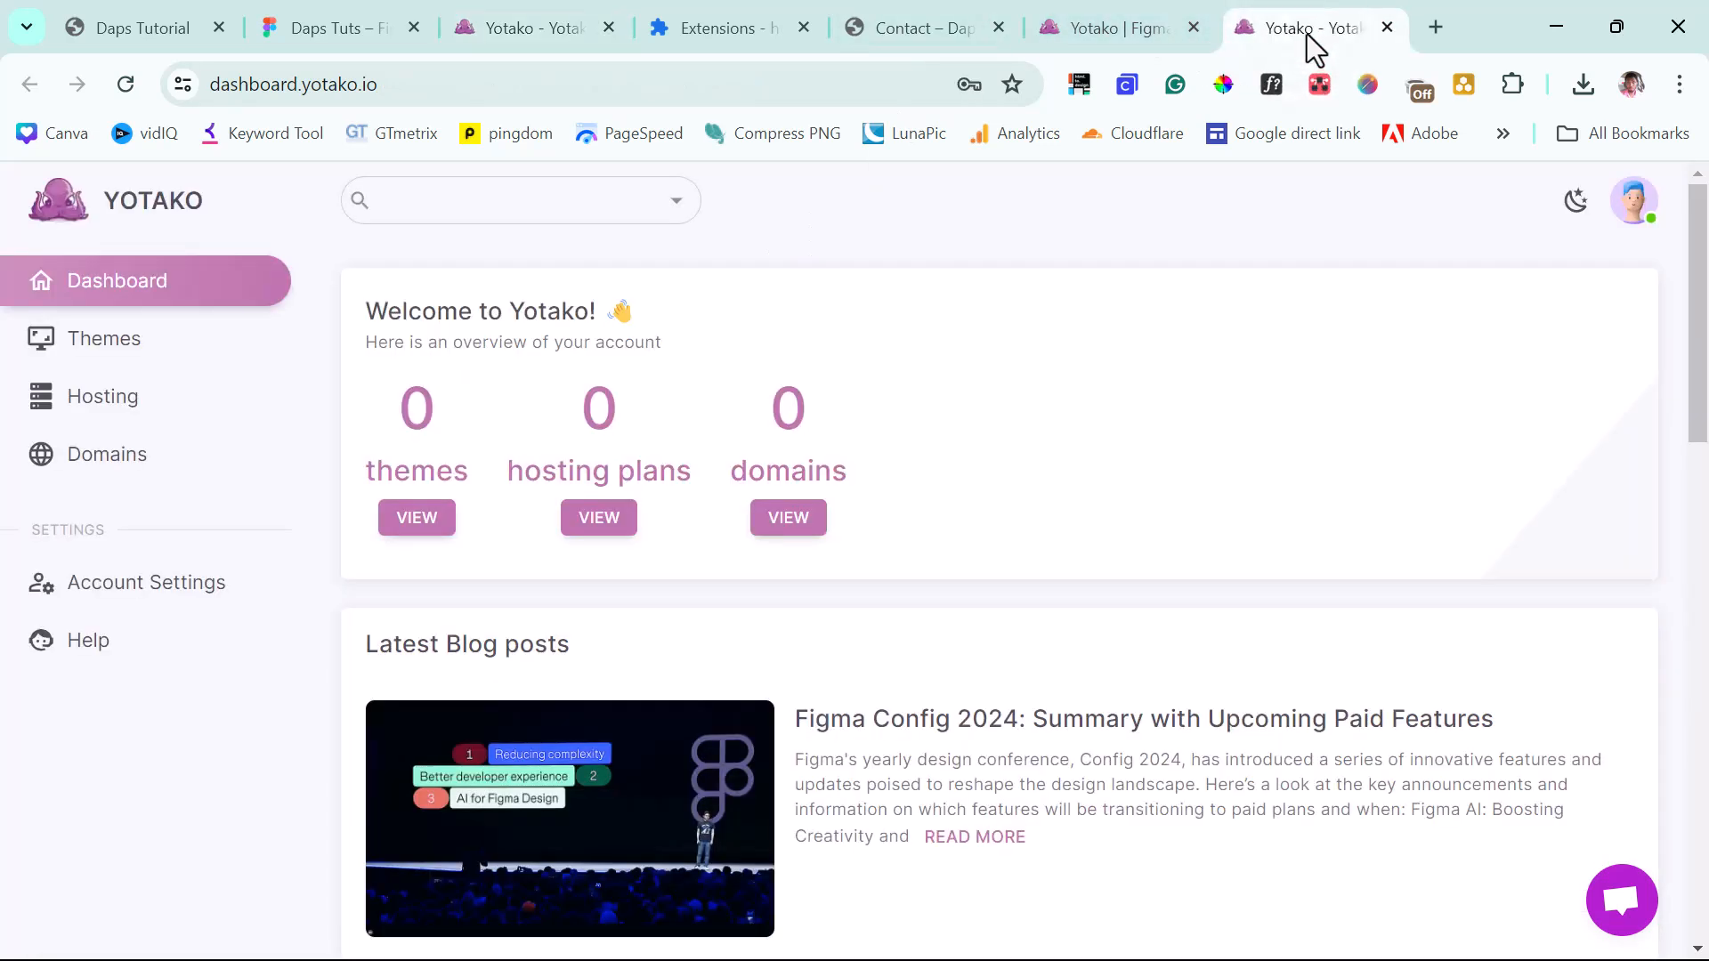
Refresh the dashboard, open the daps-tuts theme's details, and start publishing it on hosting.
click(125, 84)
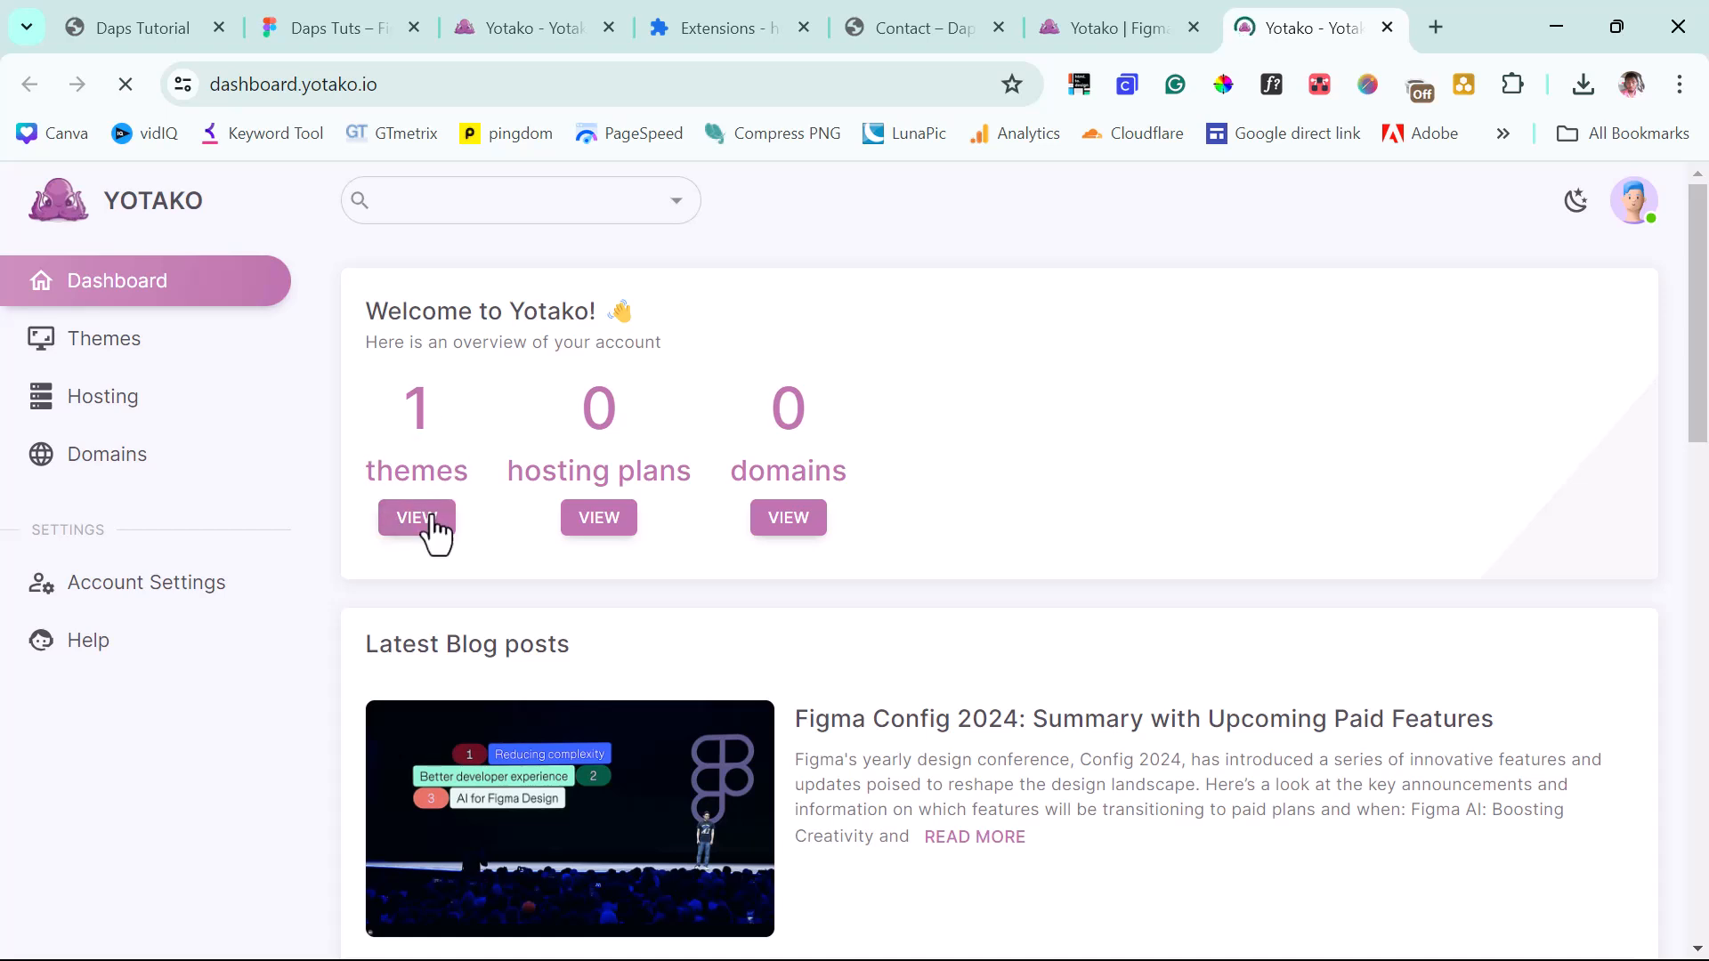
click(410, 520)
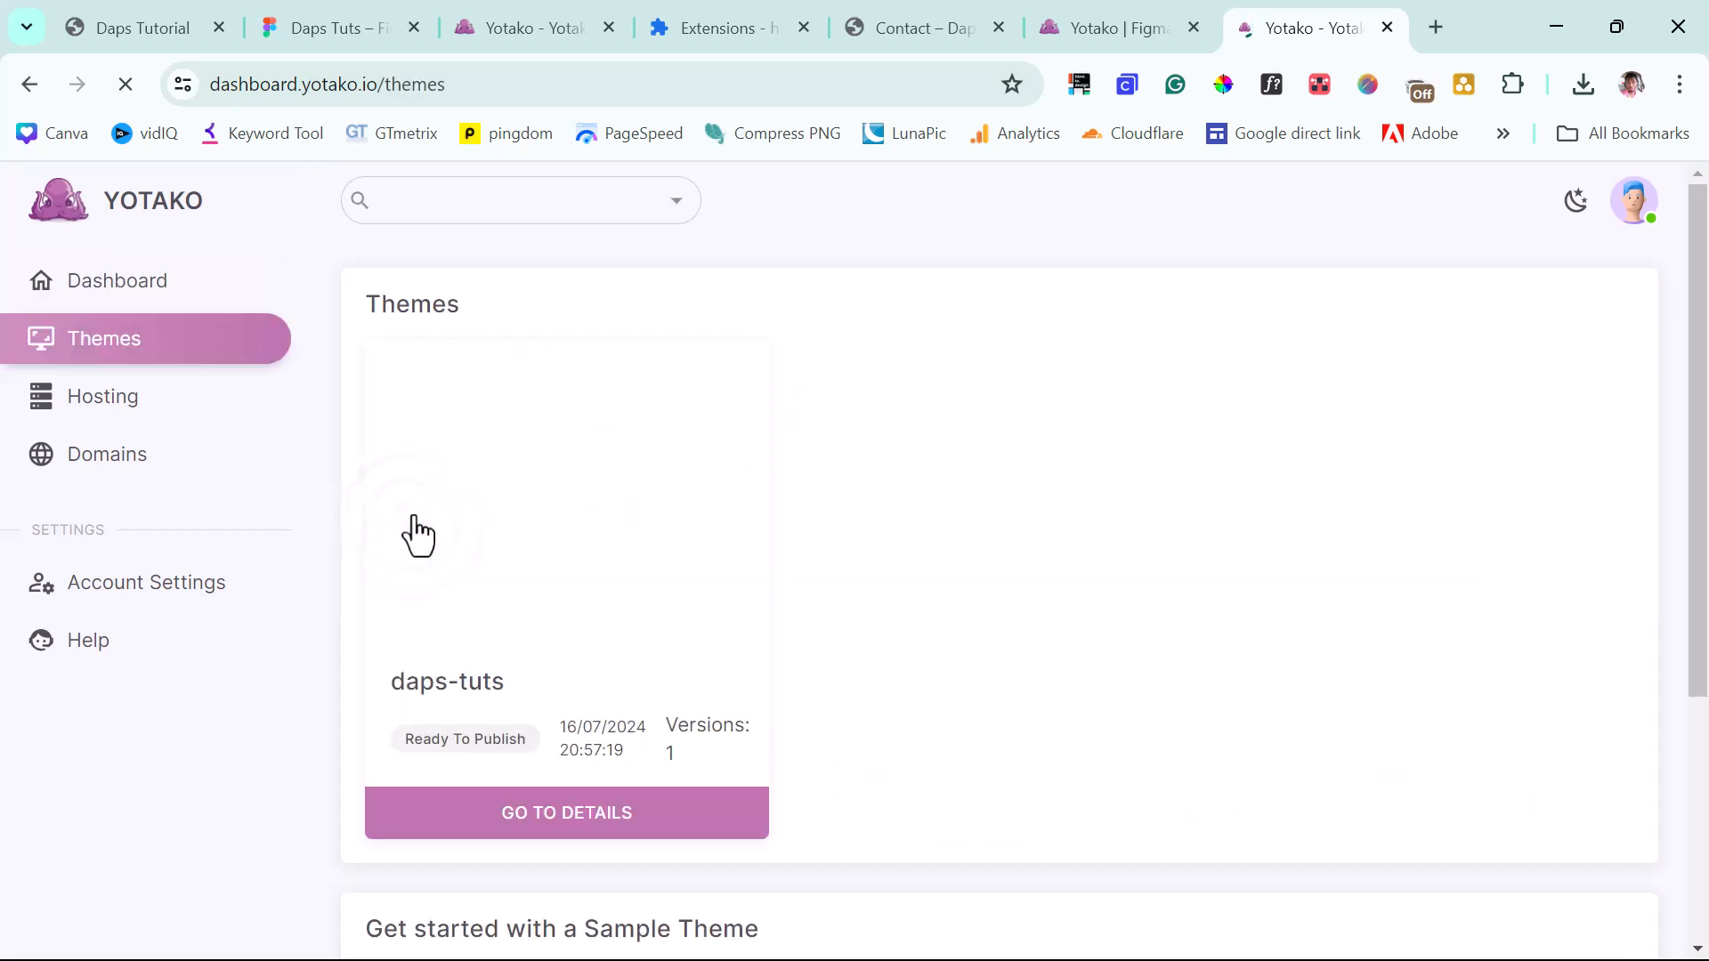
click(618, 823)
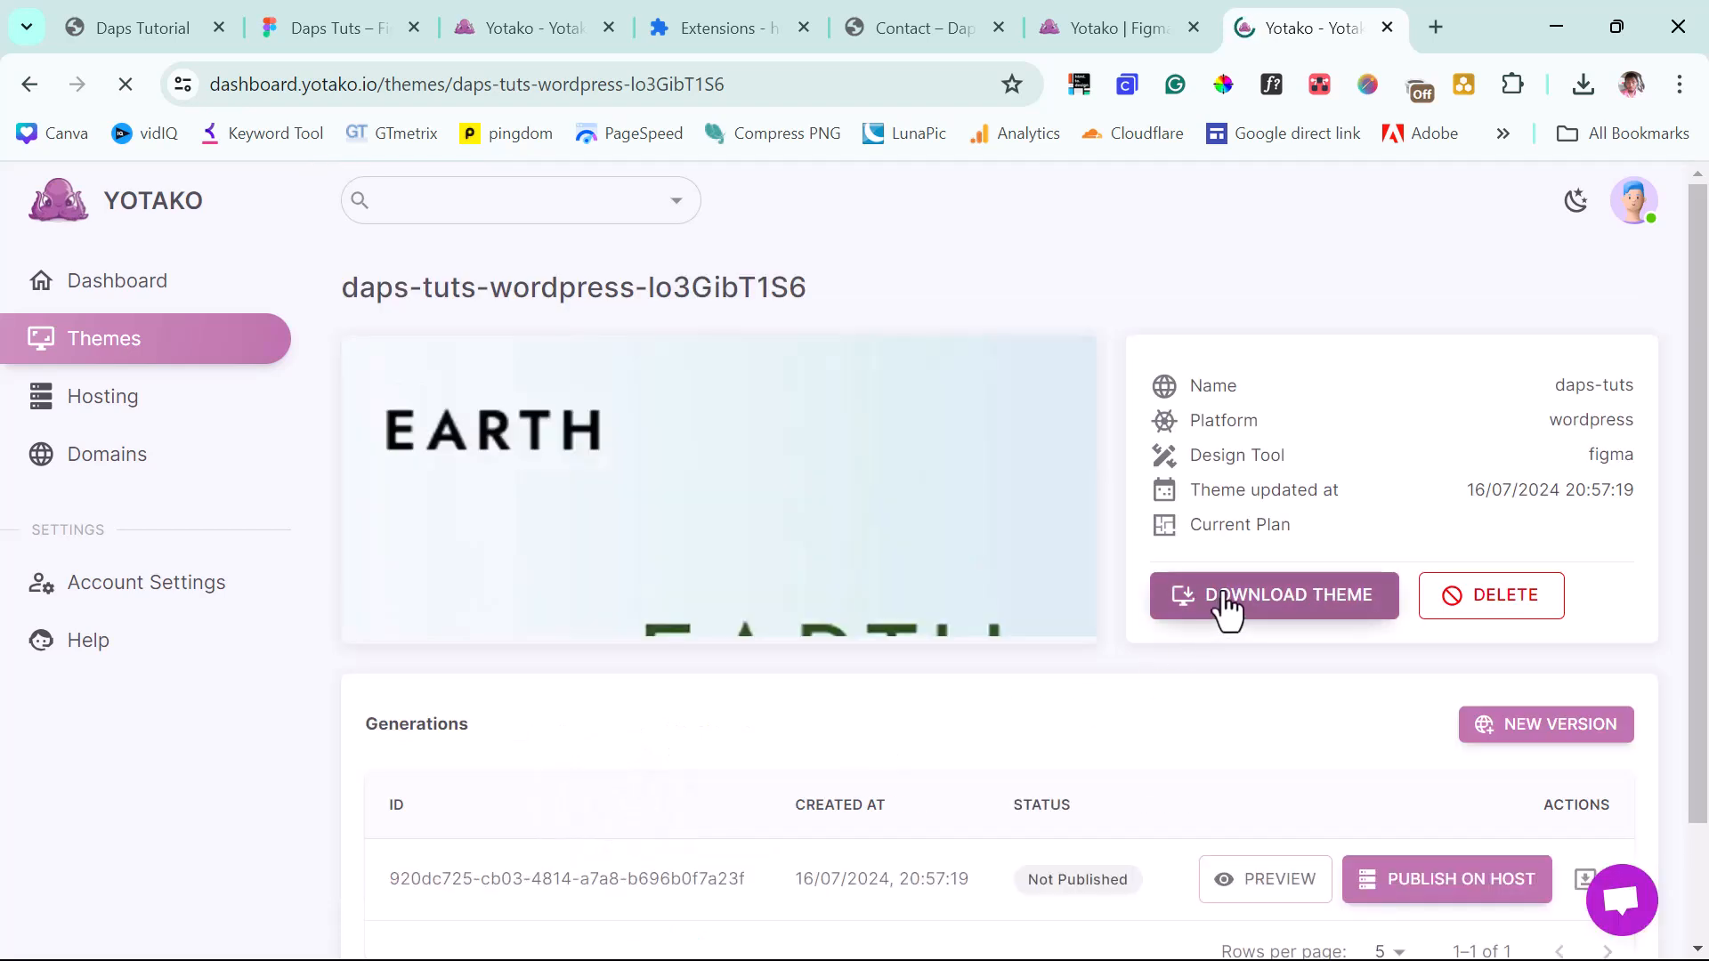
scroll(1223, 614, down, 2)
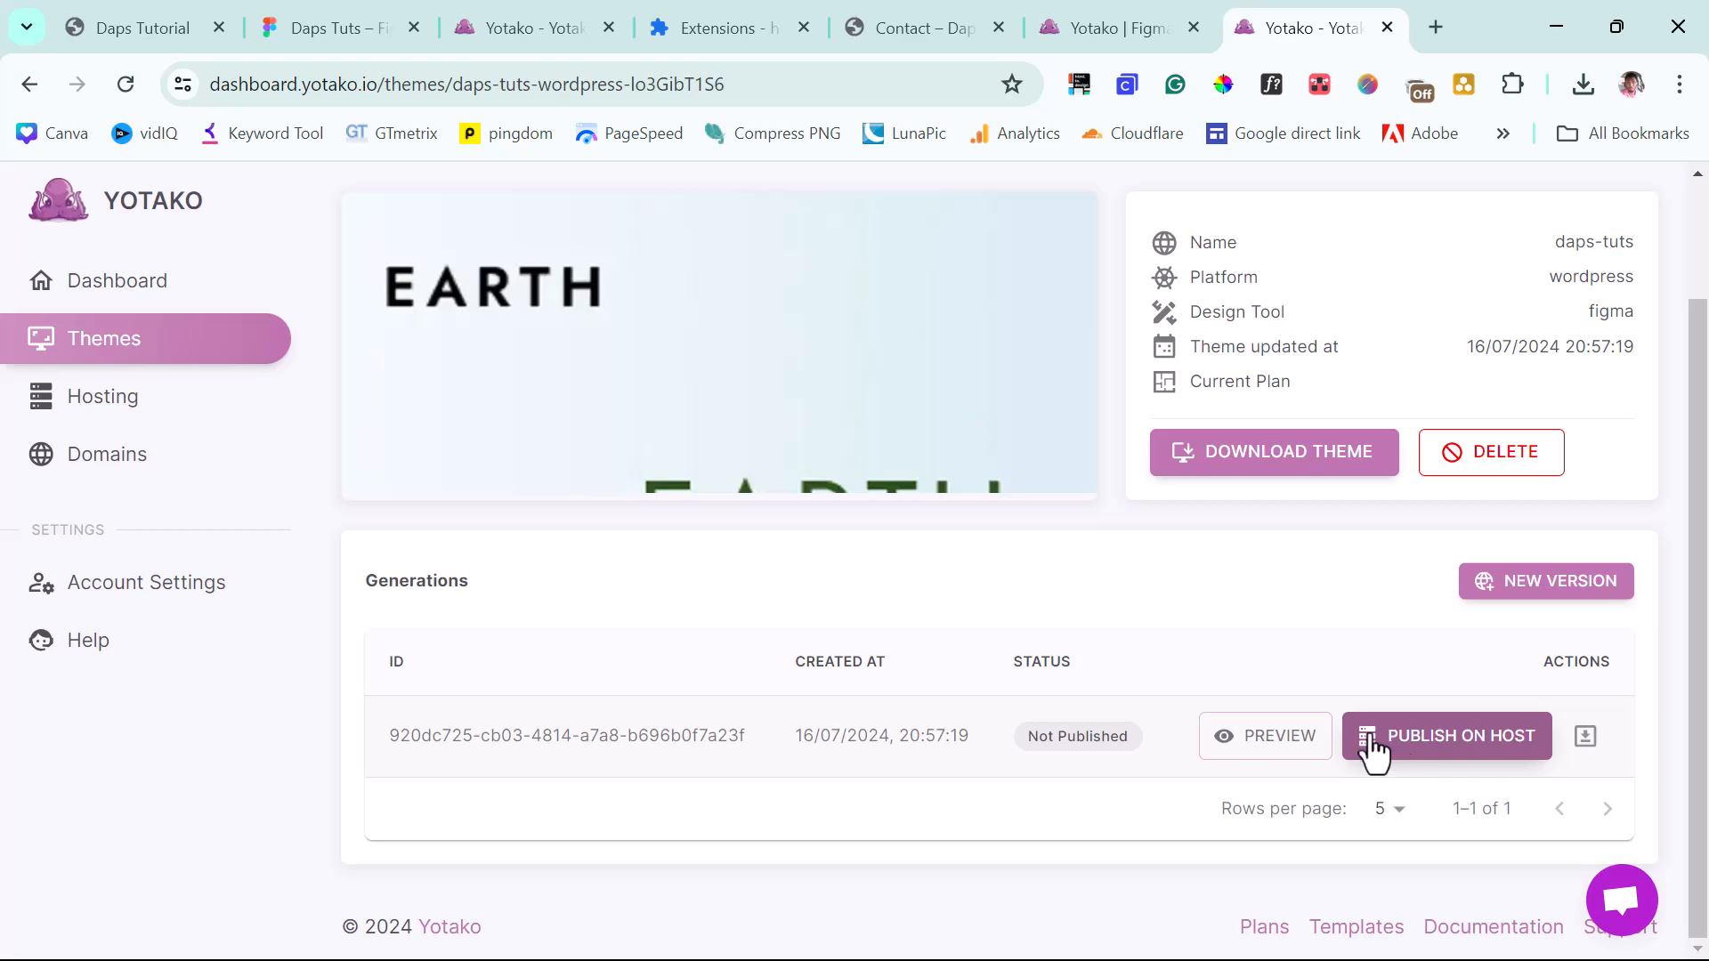
click(1428, 759)
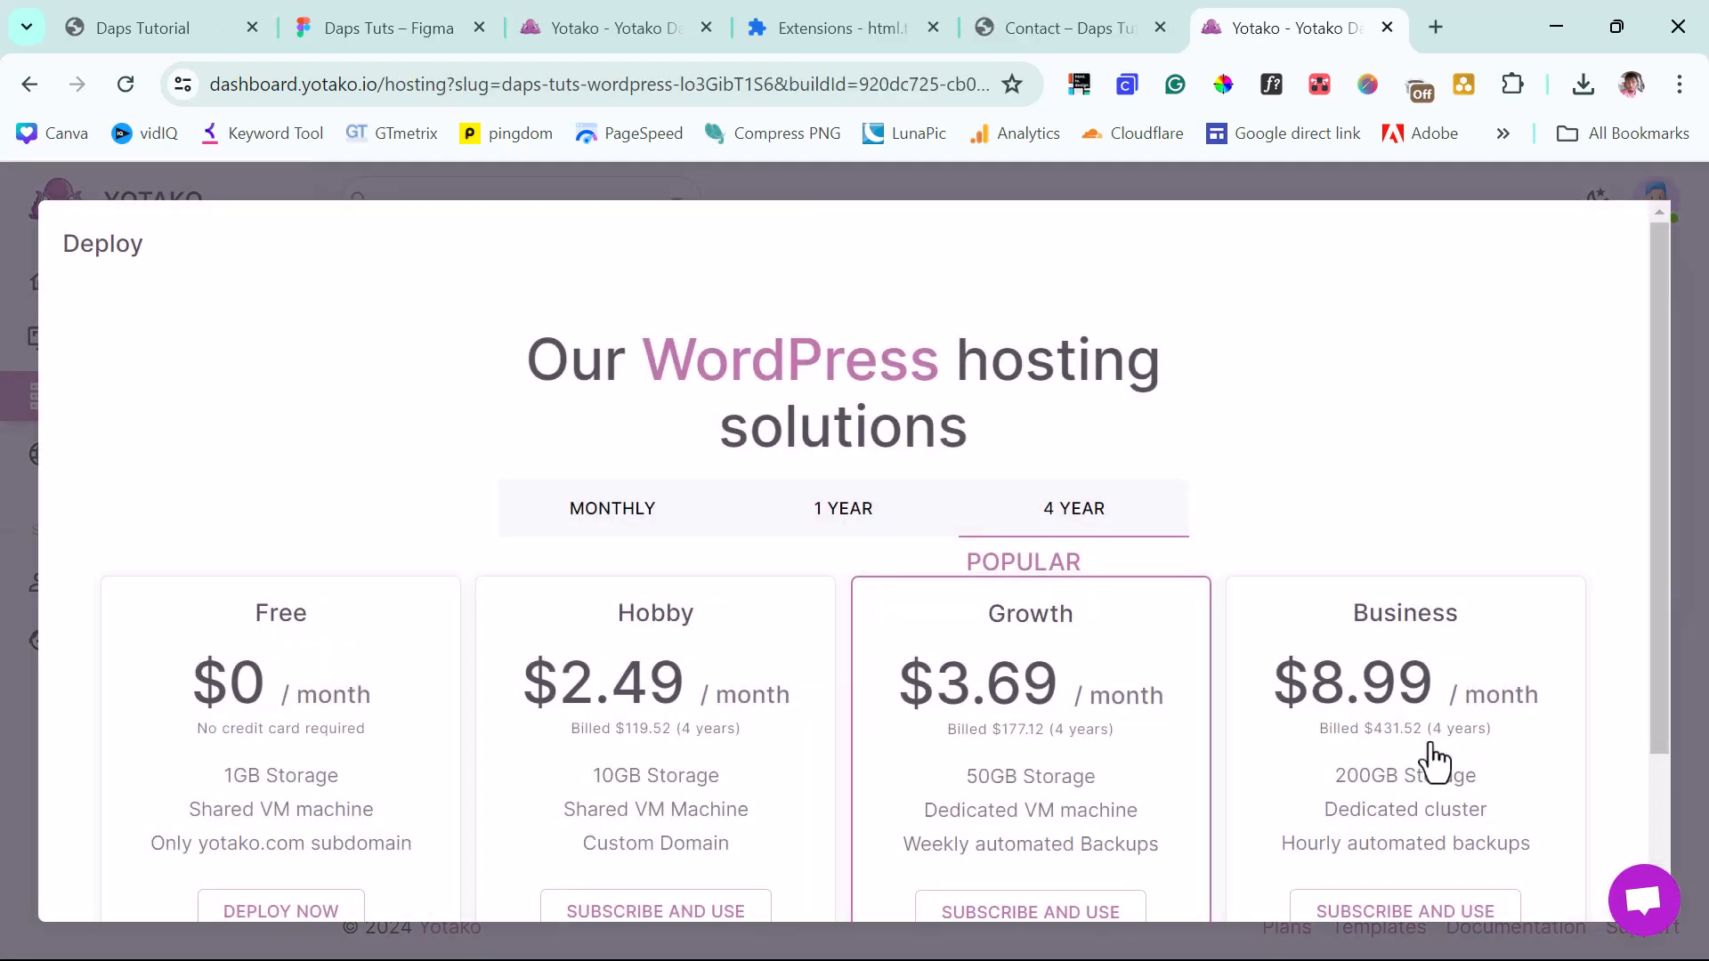
Review the Free, Hobby, Growth and Business plan prices in Deploy, then open the Crisp support chat.
scroll(607, 548, down, 2)
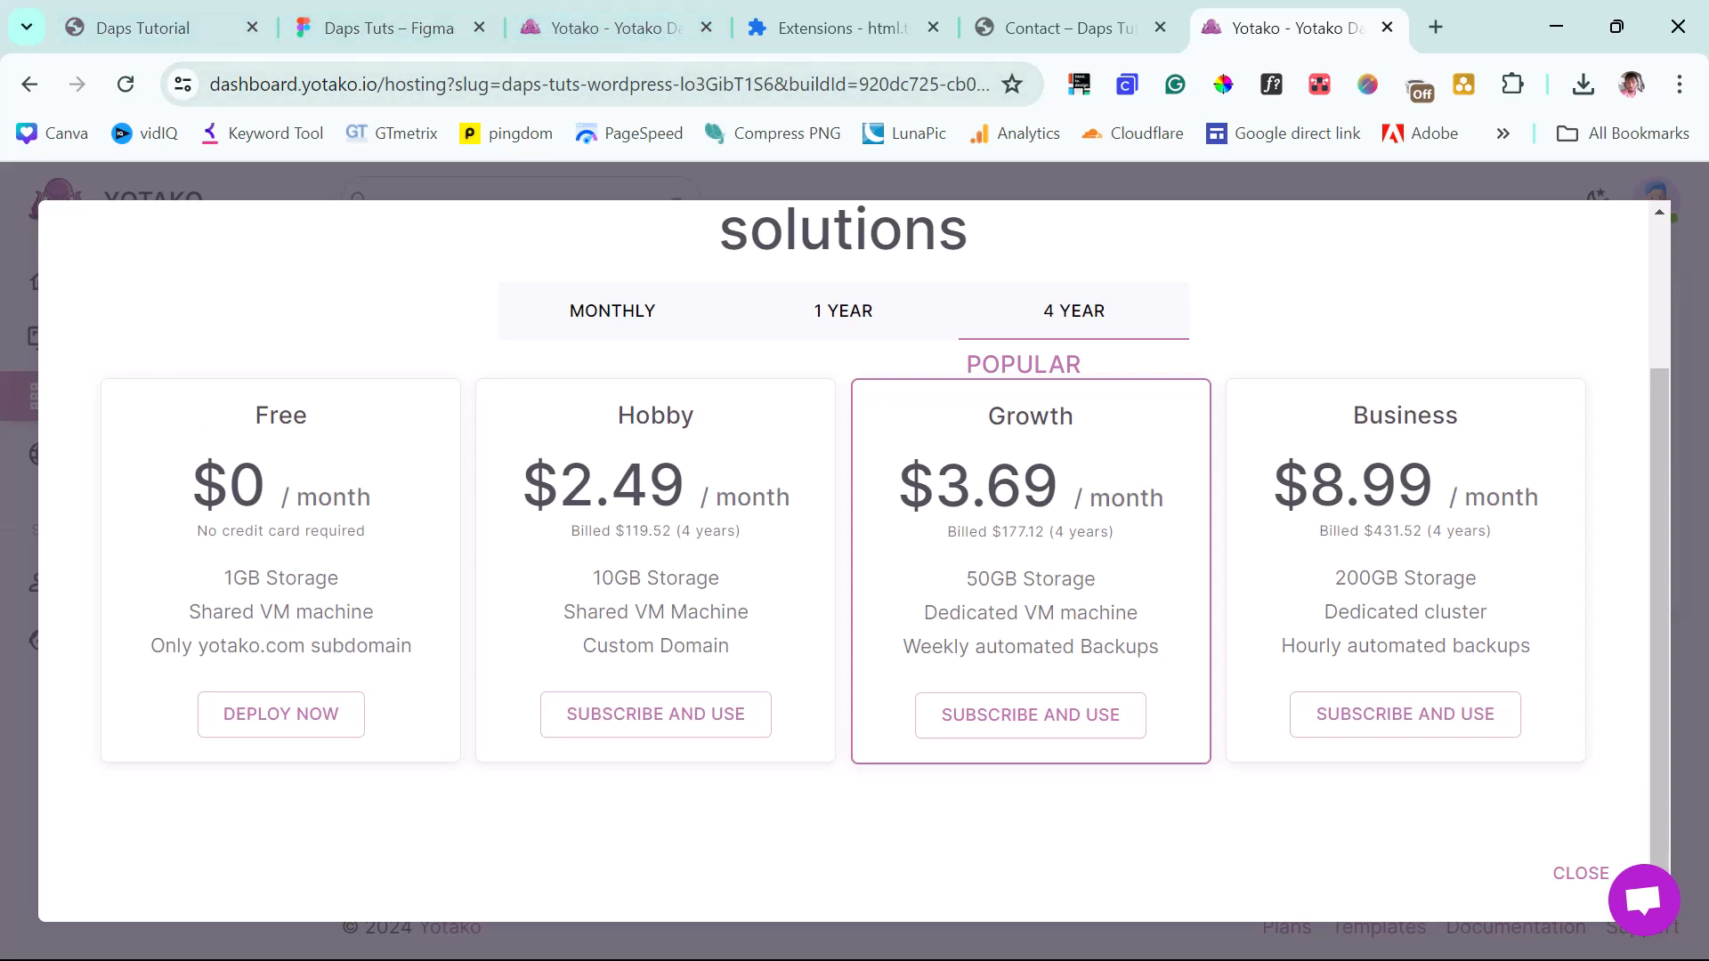
click(1647, 902)
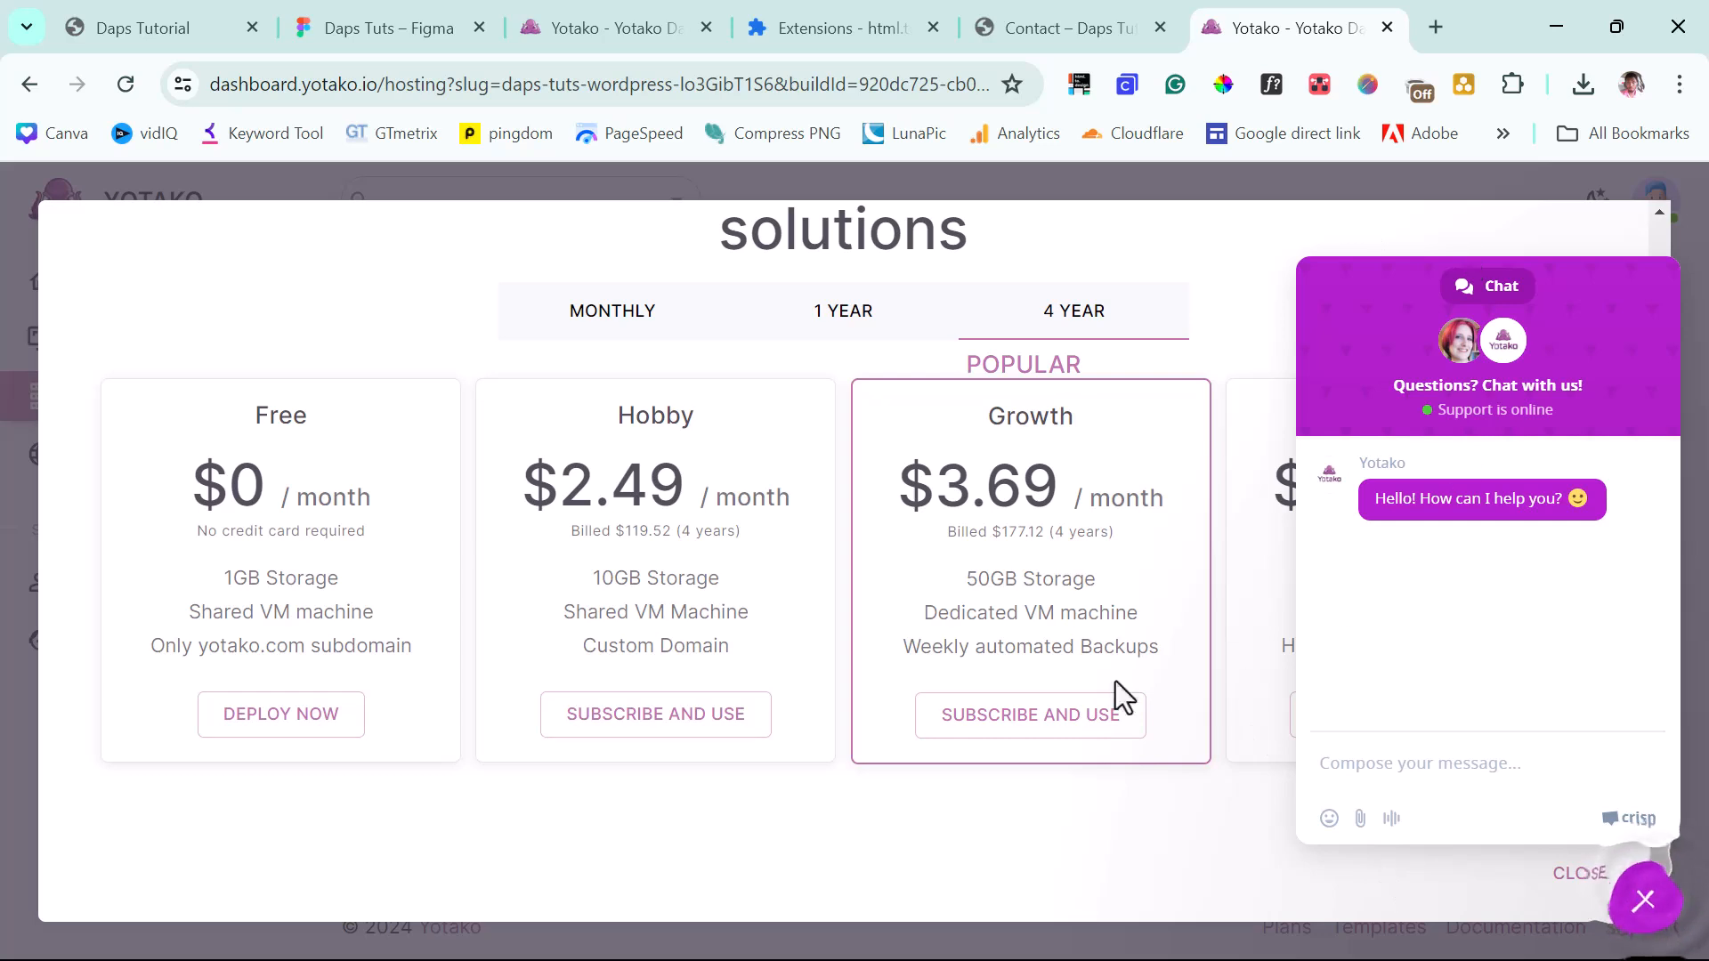